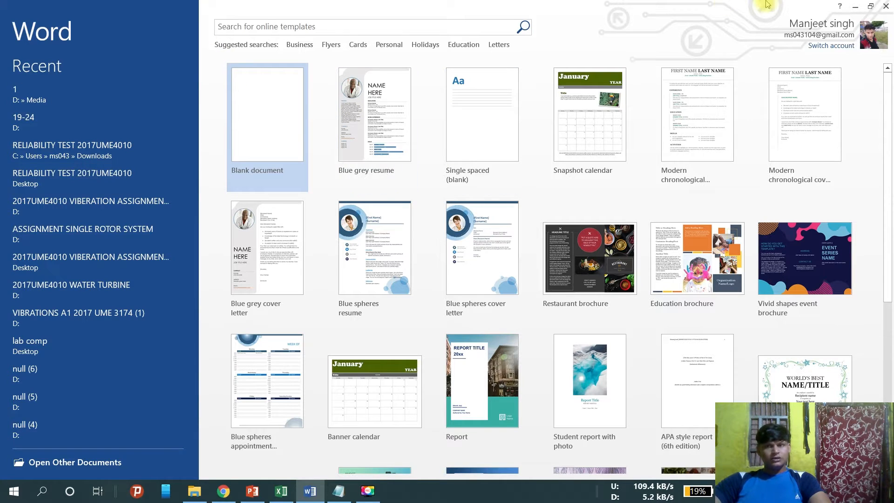
Close Word's start screen and relaunch Word 2013 by searching Windows for "WORD"
{"action": "left_click", "coordinate": [886, 5]}
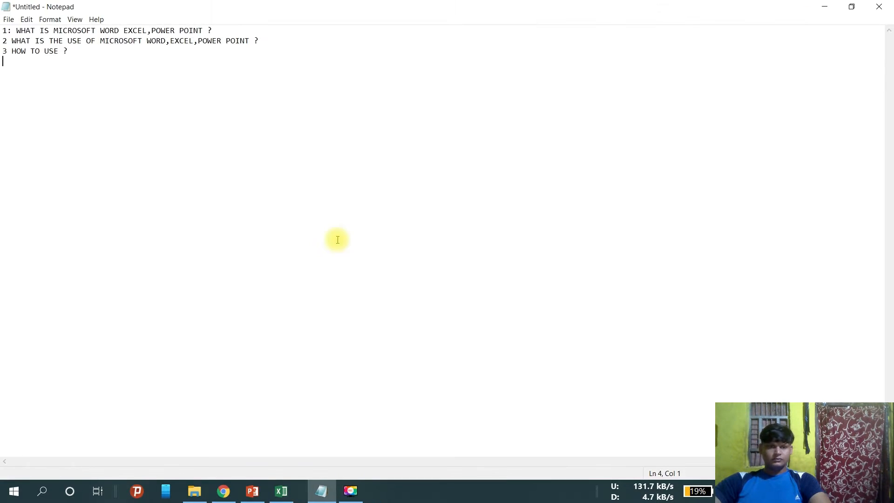
{"action": "left_click", "coordinate": [8, 492]}
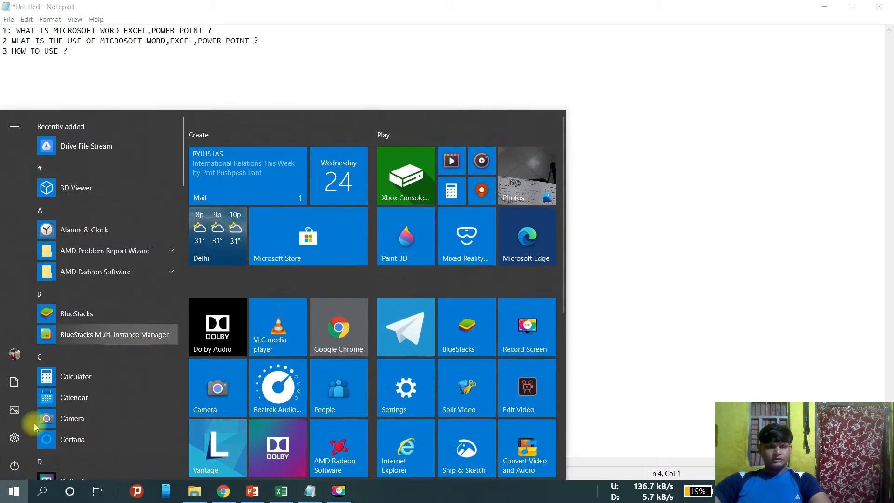
{"action": "left_click", "coordinate": [42, 492]}
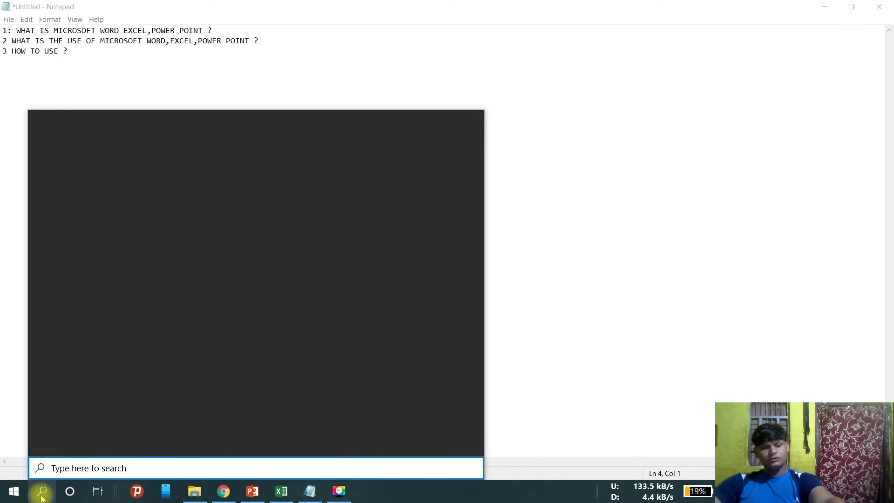
{"action": "type", "text": "WORD"}
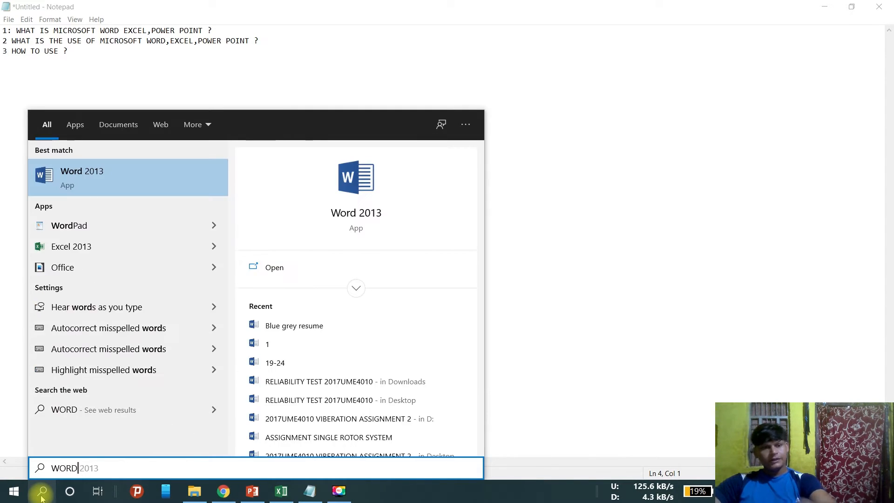
{"action": "key", "text": "Return"}
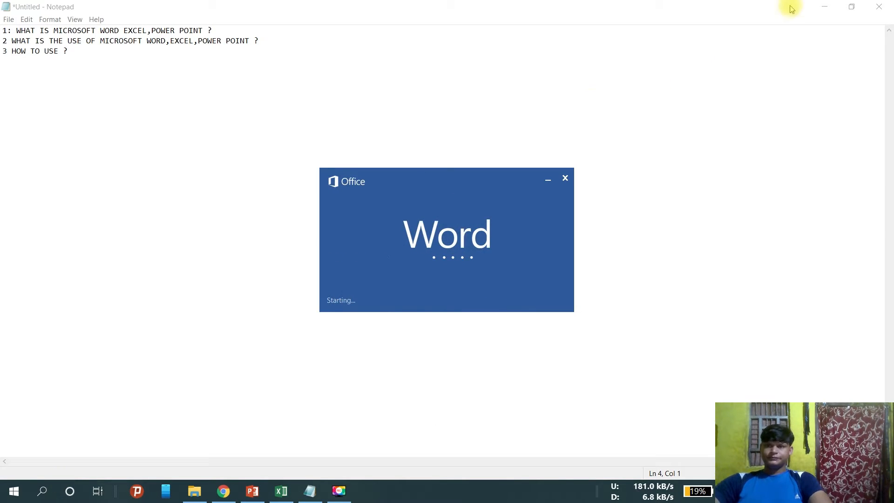
Return to the newly launched Word window and create a blank document
{"action": "left_click", "coordinate": [814, 5]}
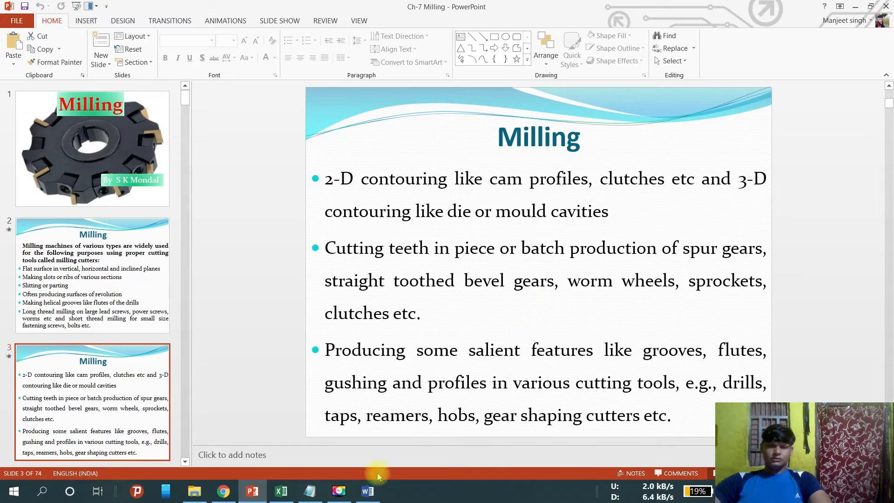
{"action": "left_click", "coordinate": [366, 492]}
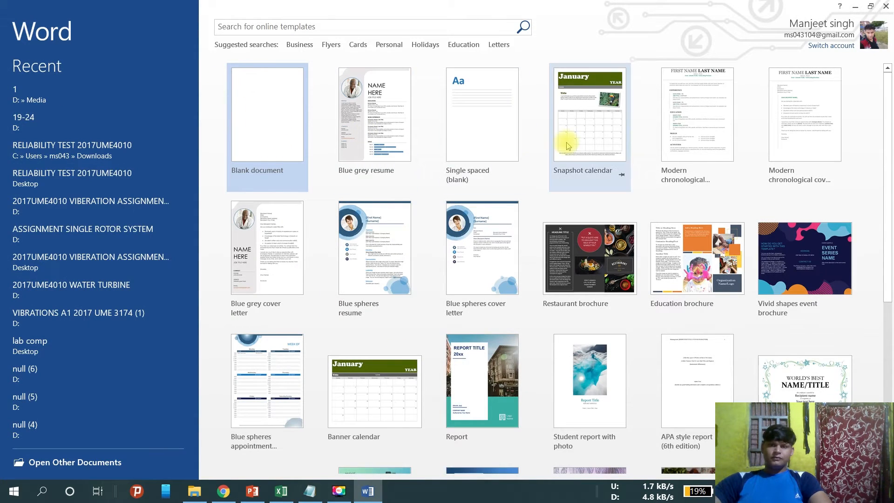
{"action": "left_click", "coordinate": [265, 122]}
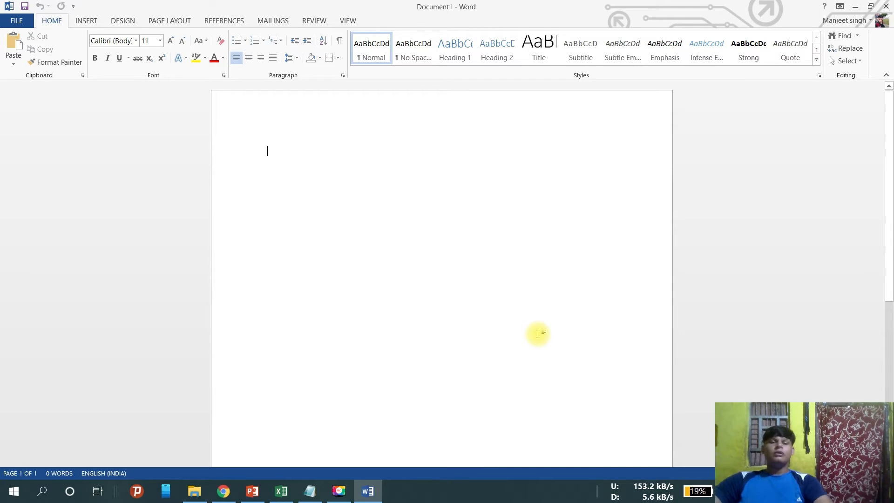
Switch to File Explorer and open the Theory of Machines PDF from the E BOOKS folder in Chrome
{"action": "left_click", "coordinate": [195, 493]}
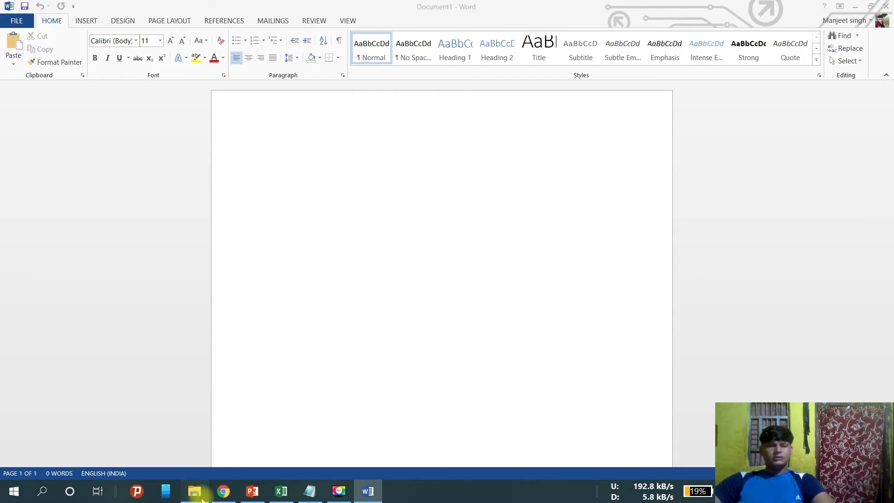
{"action": "scroll", "coordinate": [712, 344], "scroll_direction": "down", "scroll_amount": 3}
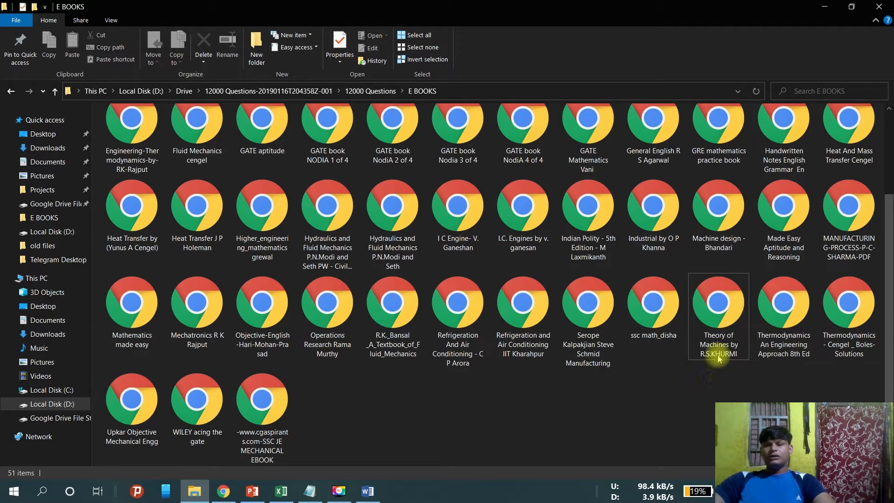
{"action": "double_click", "coordinate": [720, 321]}
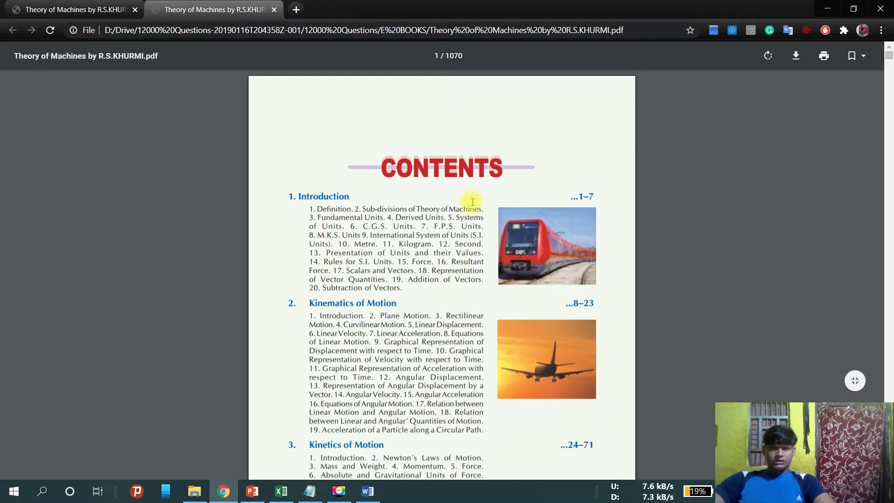
Skim the contents pages of the Theory of Machines PDF and return to its first page
{"action": "scroll", "coordinate": [473, 202], "scroll_direction": "down", "scroll_amount": 15}
{"action": "scroll", "coordinate": [500, 259], "scroll_direction": "down", "scroll_amount": 20}
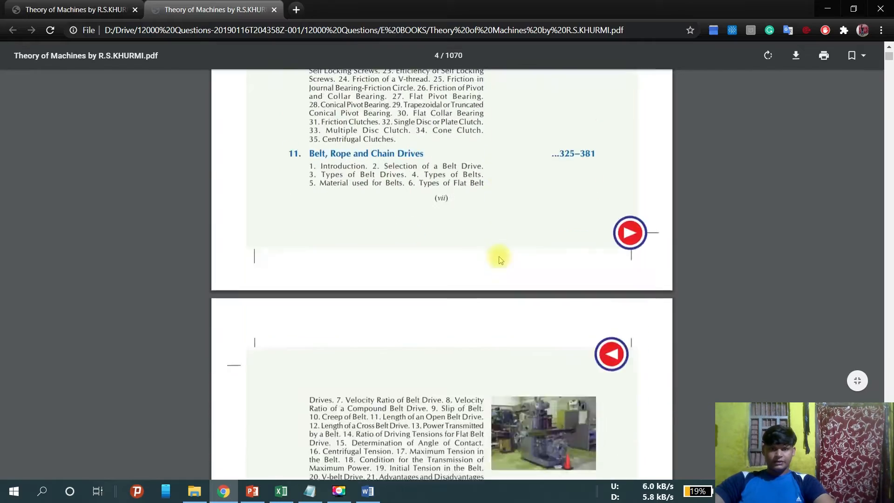
{"action": "scroll", "coordinate": [500, 260], "scroll_direction": "down", "scroll_amount": 15}
{"action": "scroll", "coordinate": [500, 260], "scroll_direction": "up", "scroll_amount": 20}
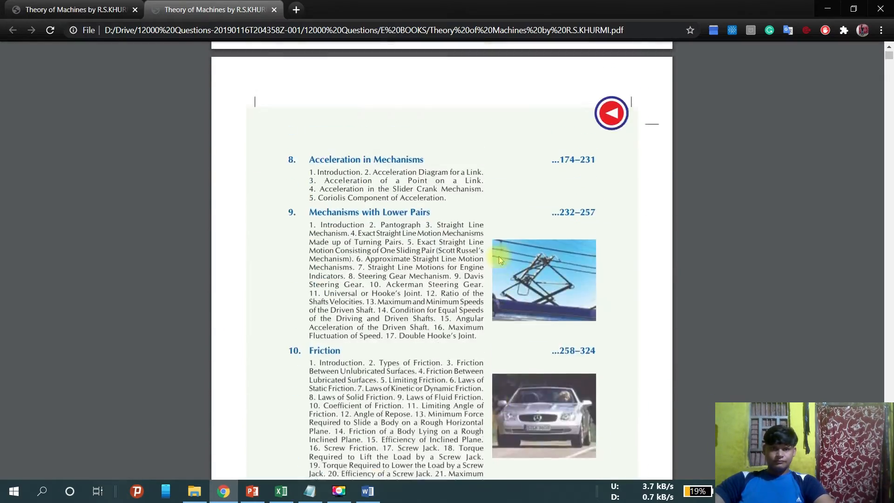
{"action": "scroll", "coordinate": [498, 260], "scroll_direction": "up", "scroll_amount": 20}
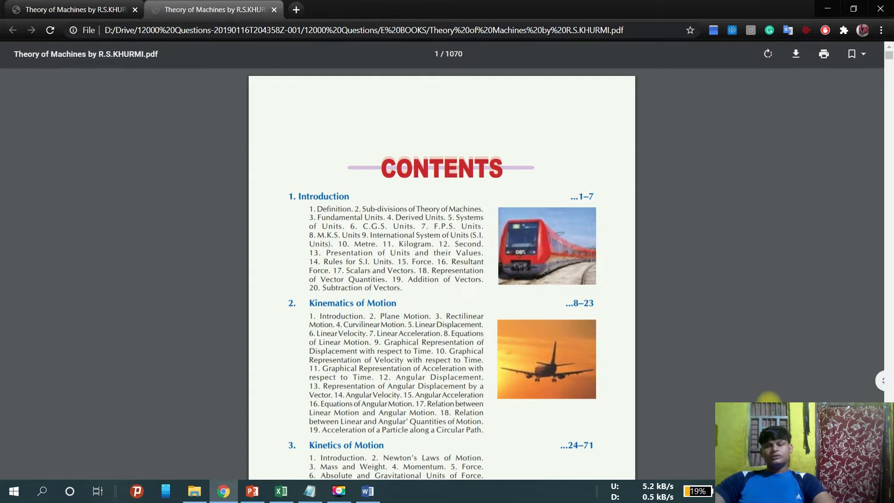
Compare the whole-page and page-width fits, and look through the chapter list up to the Introduction chapter
{"action": "left_click", "coordinate": [854, 381]}
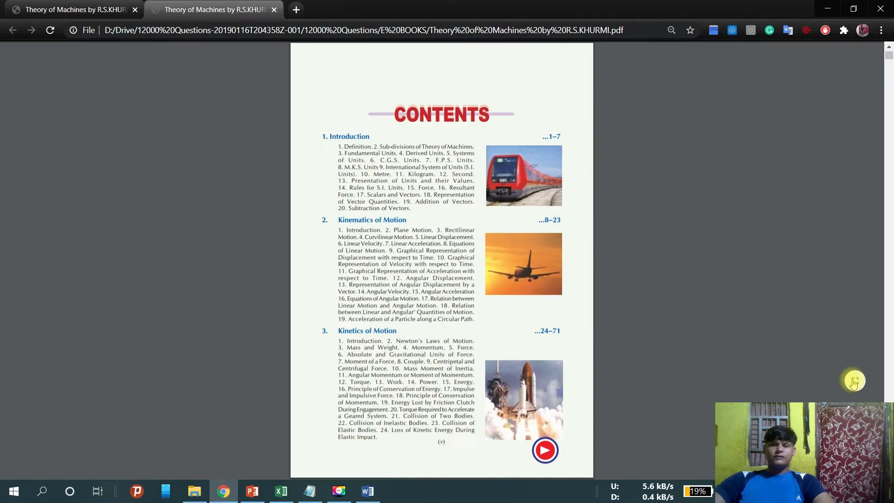
{"action": "left_click", "coordinate": [854, 381]}
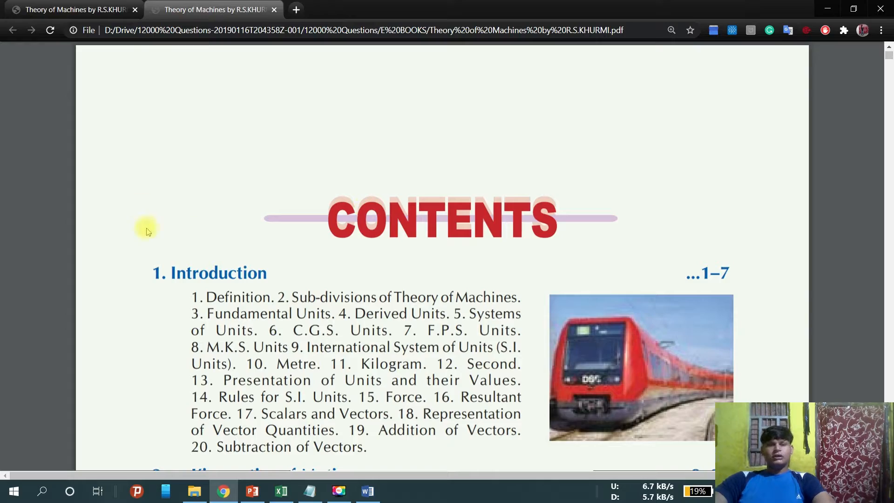
{"action": "scroll", "coordinate": [299, 266], "scroll_direction": "down", "scroll_amount": 15}
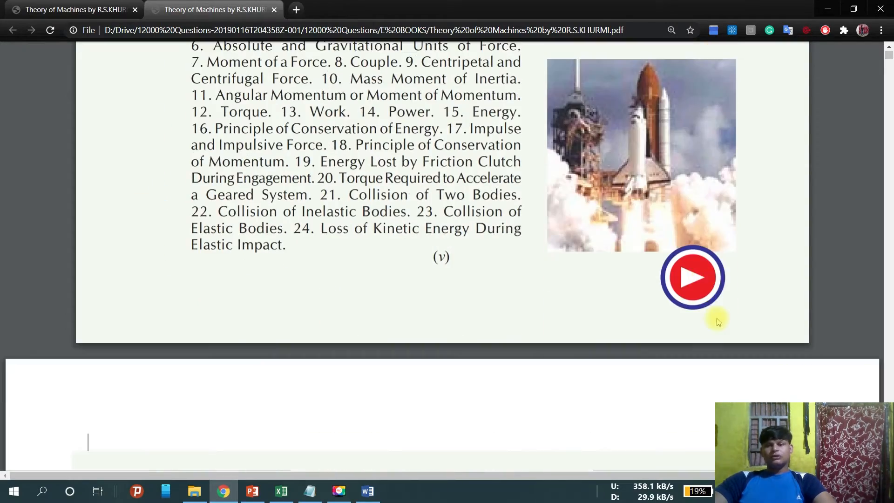
{"action": "scroll", "coordinate": [773, 269], "scroll_direction": "down", "scroll_amount": 20}
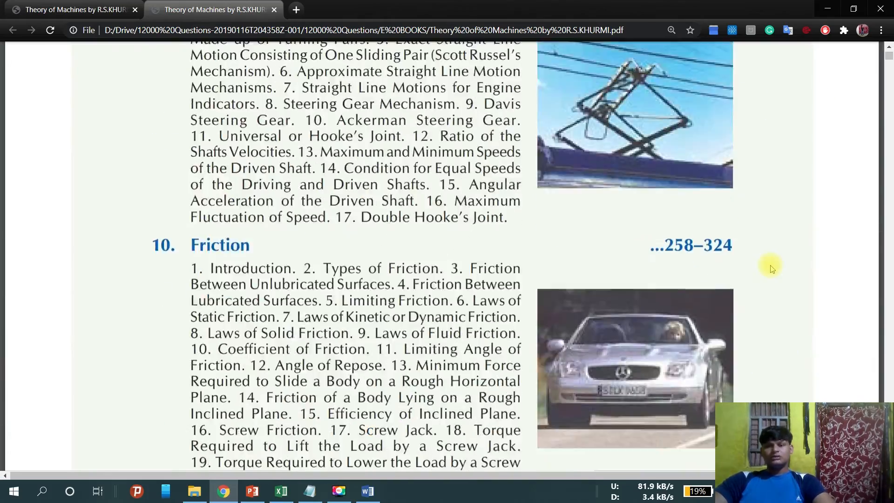
{"action": "scroll", "coordinate": [772, 268], "scroll_direction": "down", "scroll_amount": 20}
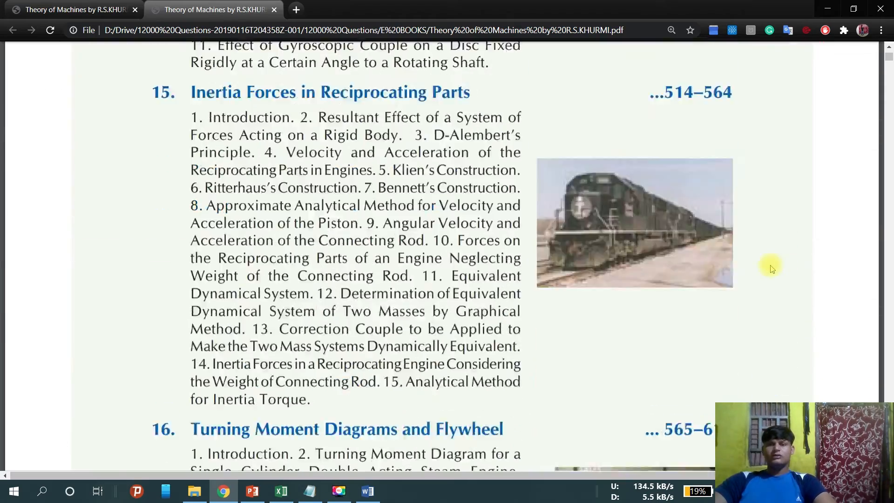
{"action": "scroll", "coordinate": [772, 269], "scroll_direction": "down", "scroll_amount": 20}
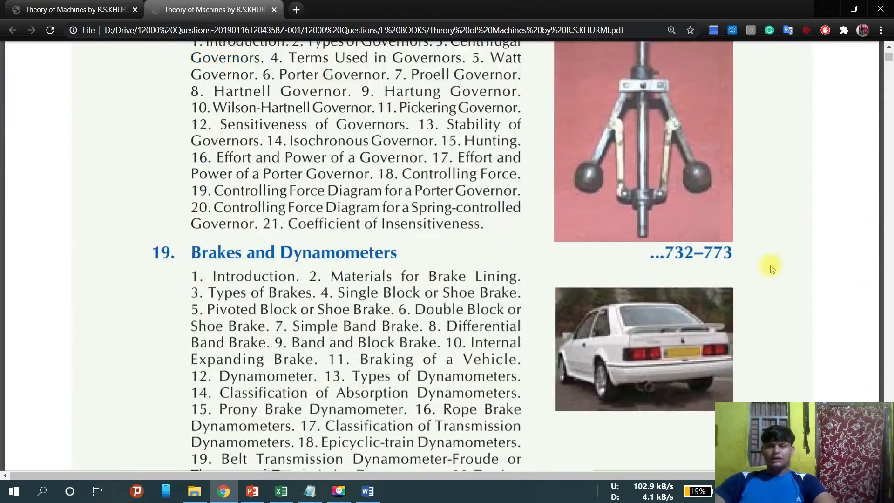
{"action": "scroll", "coordinate": [772, 269], "scroll_direction": "down", "scroll_amount": 20}
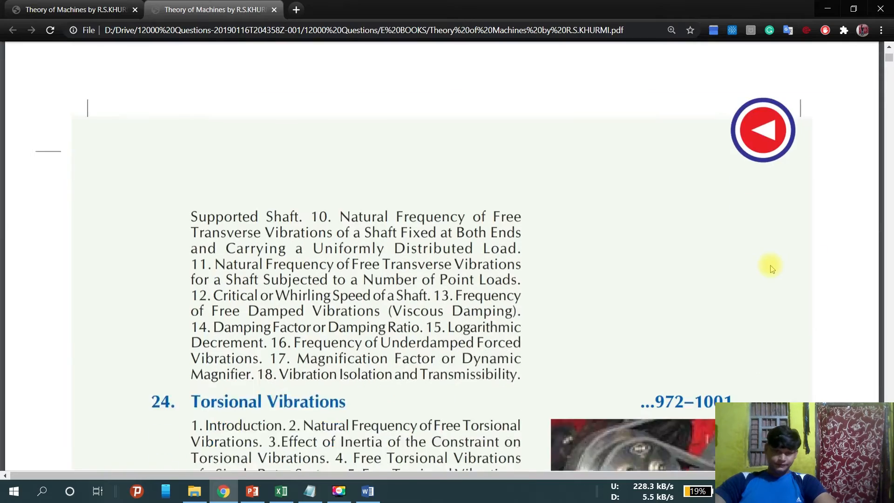
{"action": "scroll", "coordinate": [772, 269], "scroll_direction": "down", "scroll_amount": 20}
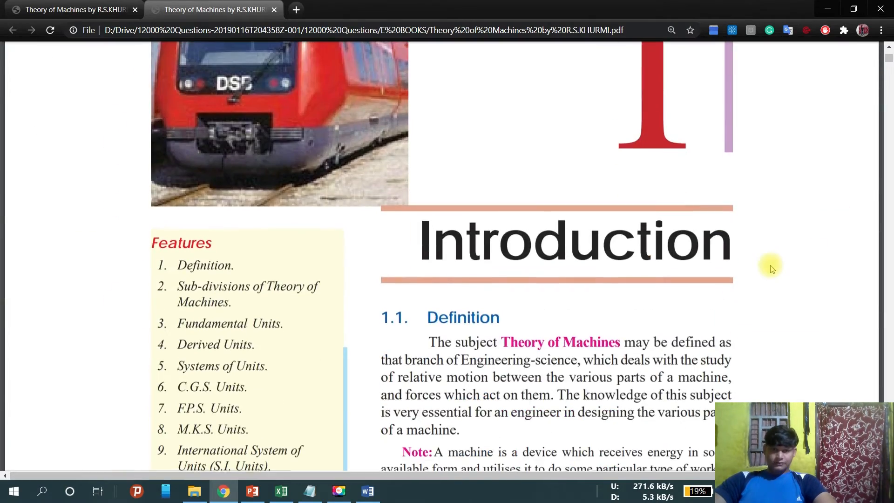
{"action": "scroll", "coordinate": [772, 268], "scroll_direction": "up", "scroll_amount": 1}
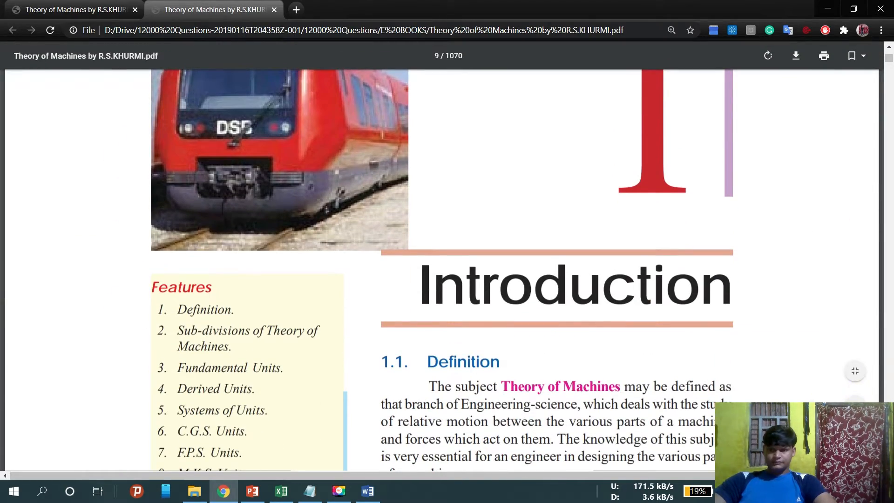
Examine the Introduction chapter's opening page at whole-page, page-width and reduced zoom, including its picture, Features list and Definition section
{"action": "left_click", "coordinate": [856, 373]}
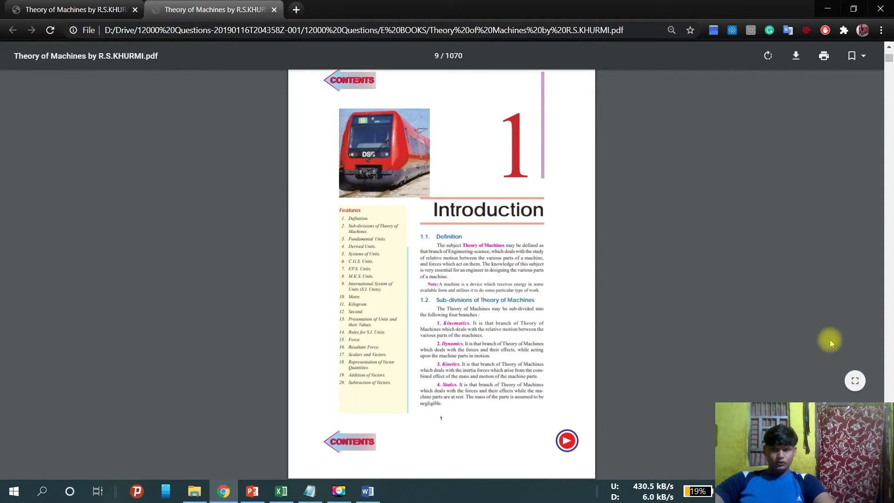
{"action": "left_click", "coordinate": [855, 381]}
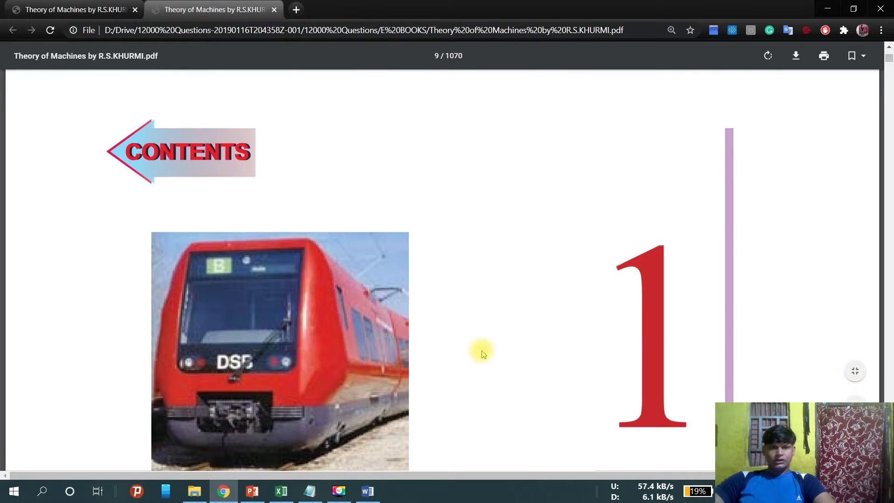
{"action": "scroll", "coordinate": [481, 351], "scroll_direction": "down", "scroll_amount": 5}
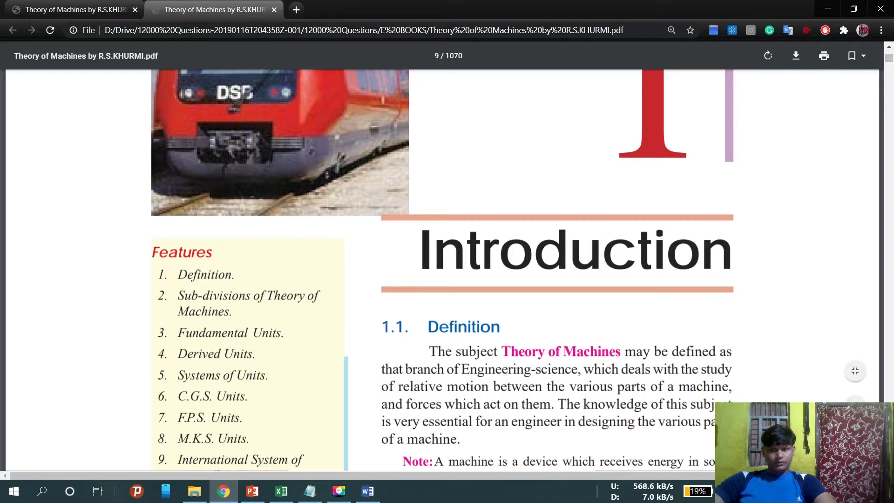
{"action": "left_click", "coordinate": [855, 374]}
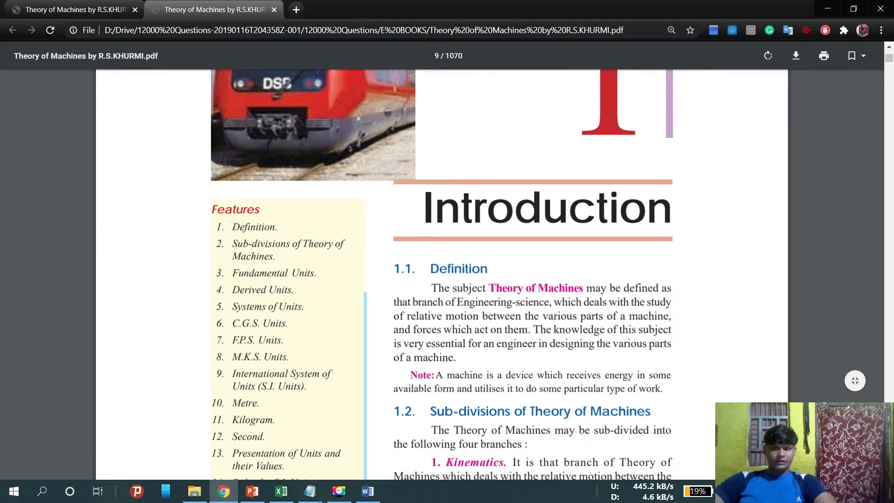
{"action": "left_click", "coordinate": [855, 442]}
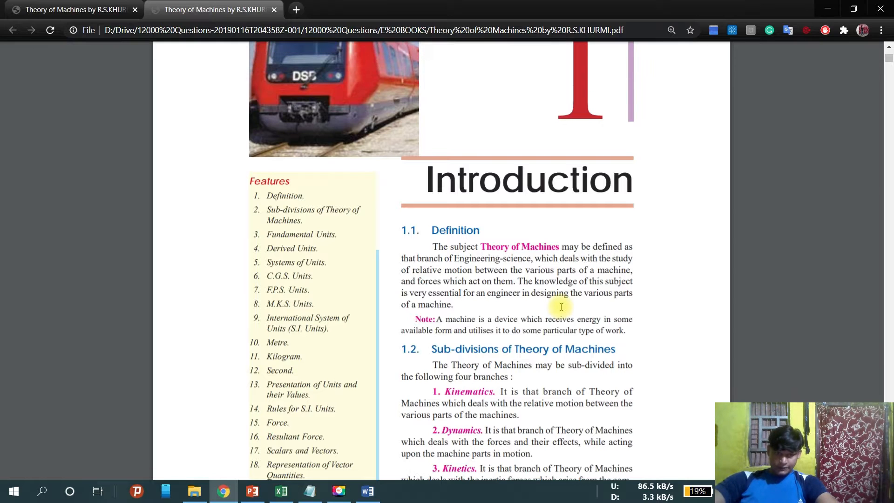
{"action": "scroll", "coordinate": [513, 205], "scroll_direction": "up", "scroll_amount": 2}
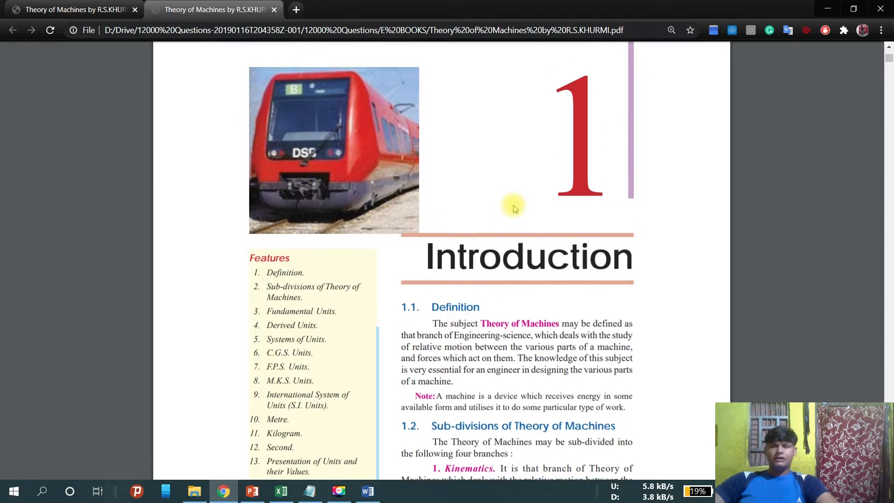
{"action": "scroll", "coordinate": [514, 208], "scroll_direction": "up", "scroll_amount": 1}
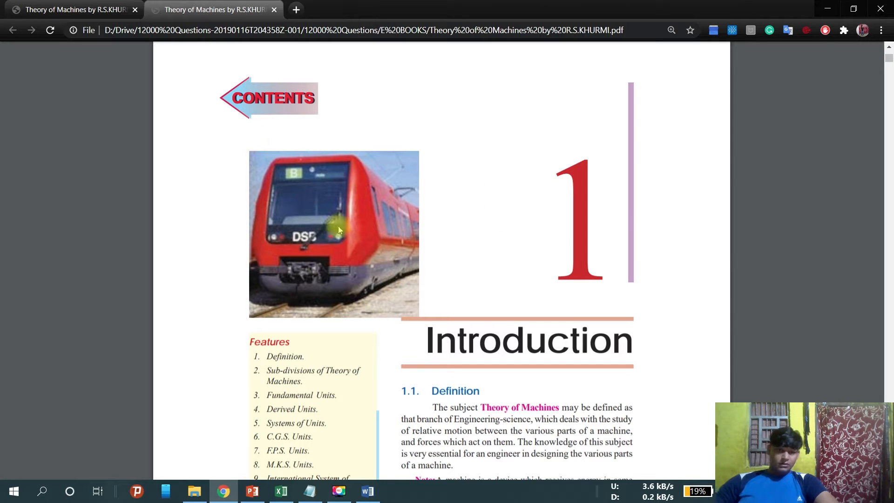
{"action": "scroll", "coordinate": [510, 304], "scroll_direction": "down", "scroll_amount": 1}
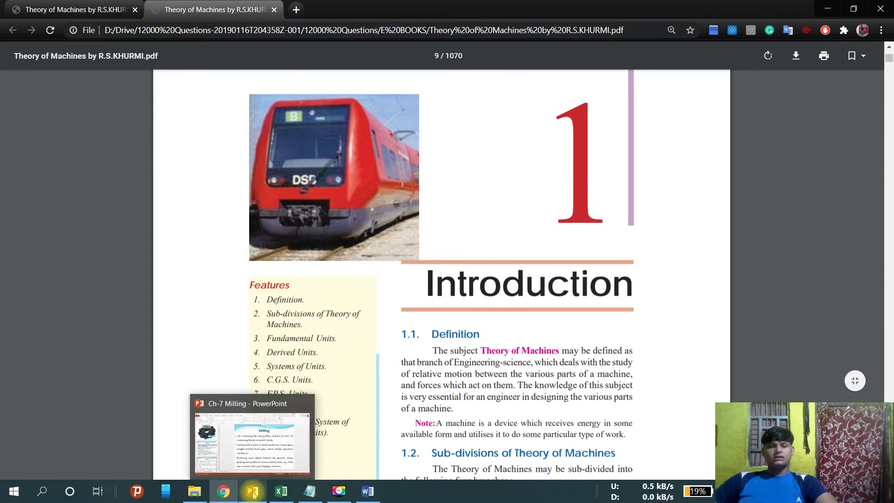
{"action": "mouse_move", "coordinate": [284, 497]}
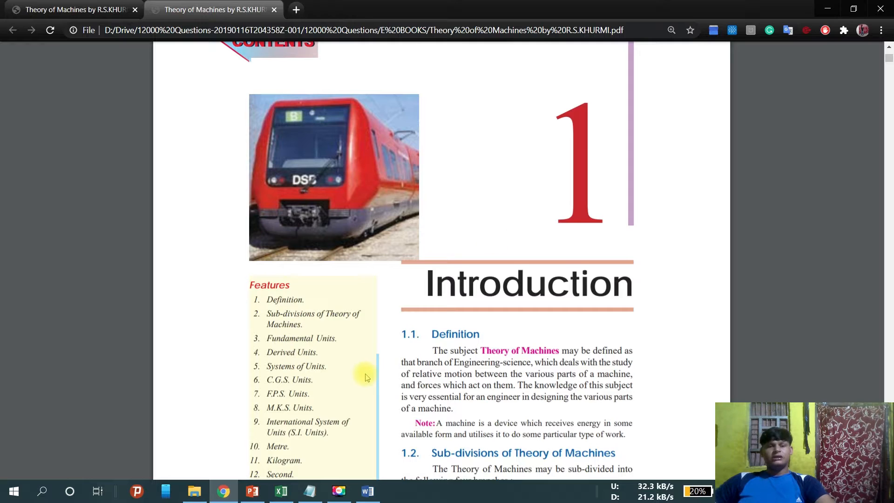
{"action": "scroll", "coordinate": [365, 373], "scroll_direction": "down", "scroll_amount": 2}
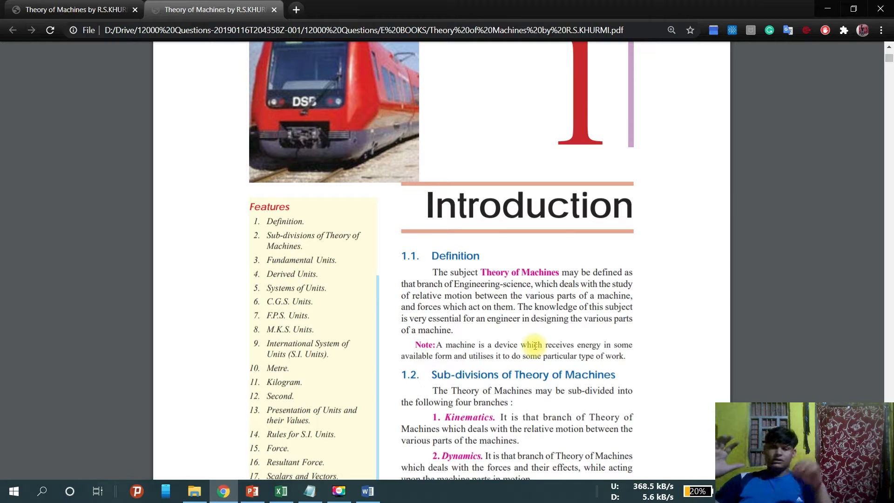
Switch to the empty Excel workbook briefly and return to the blank Word document
{"action": "left_click", "coordinate": [281, 491]}
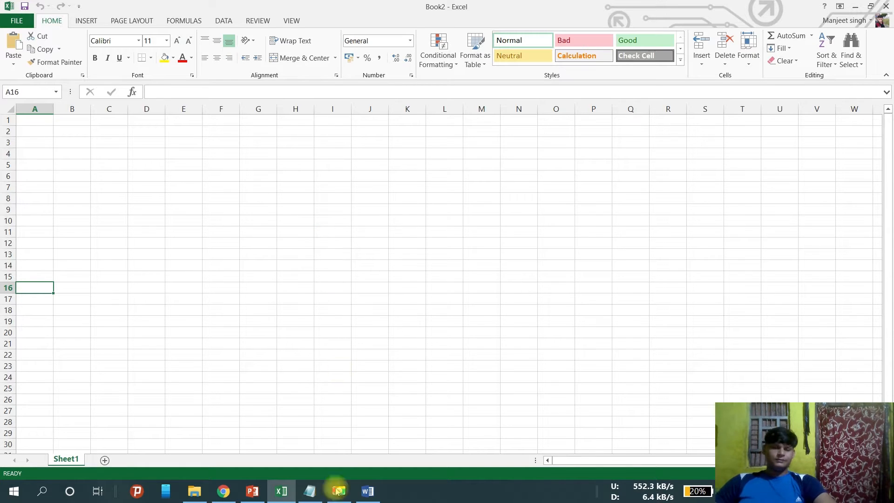
{"action": "left_click", "coordinate": [370, 492]}
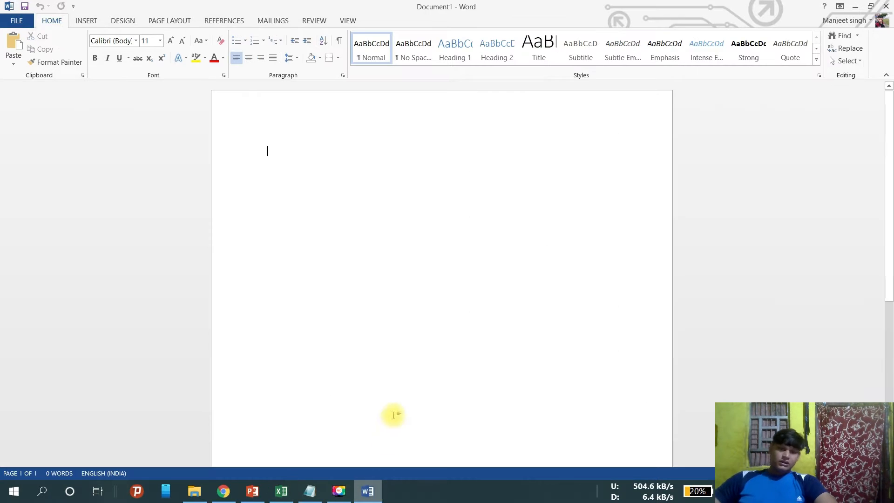
Switch to the Theory of Machines PDF in Chrome and examine the Introduction page's picture, Features list and Definition section, dismissing the Drive notification
{"action": "left_click", "coordinate": [222, 492]}
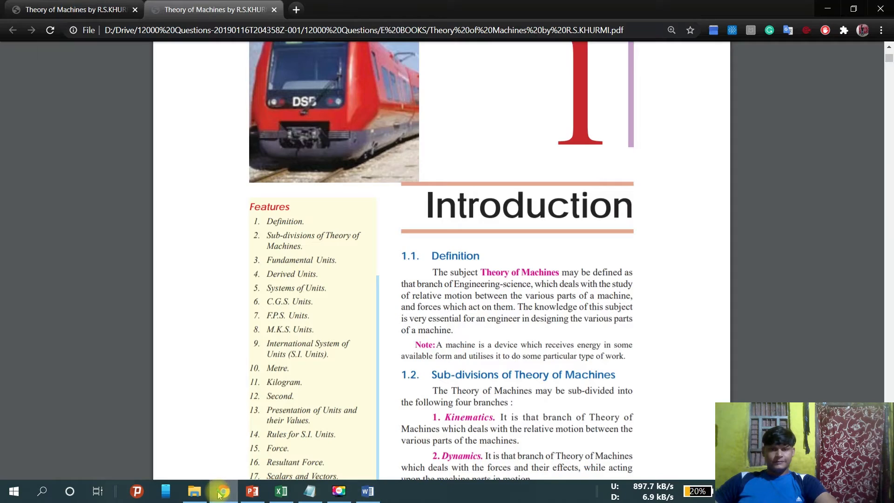
{"action": "scroll", "coordinate": [528, 279], "scroll_direction": "up", "scroll_amount": 2}
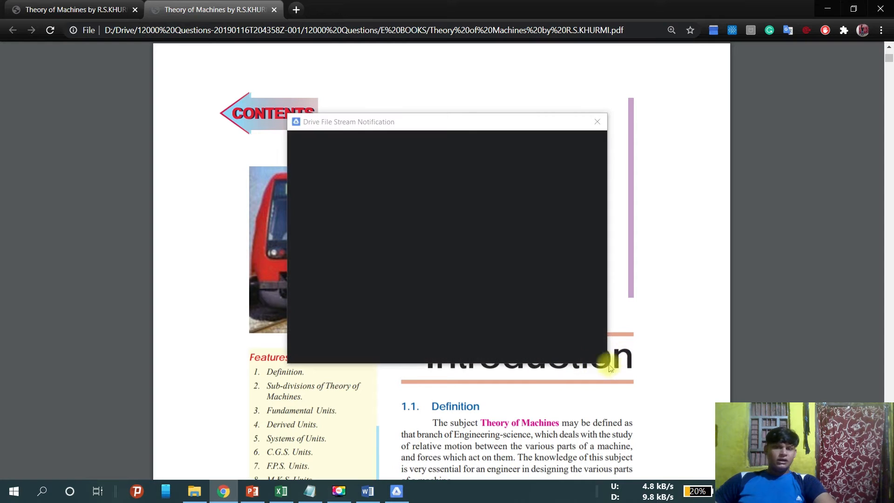
{"action": "left_click", "coordinate": [598, 122]}
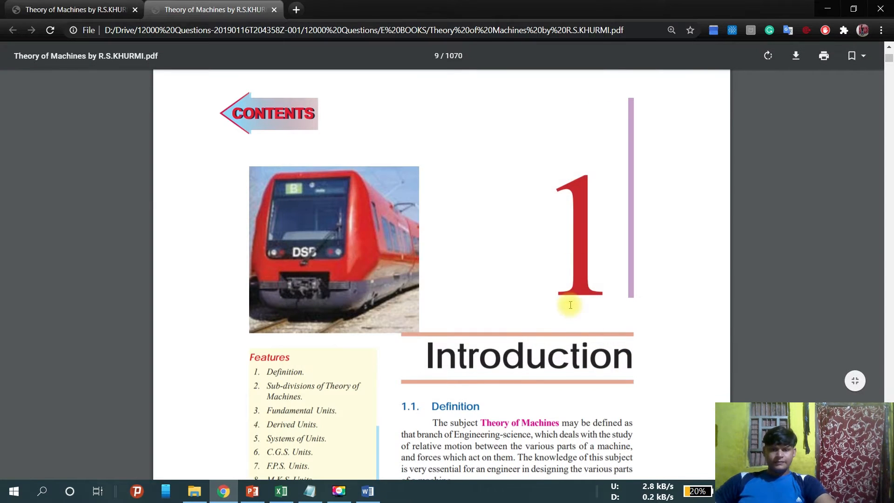
{"action": "scroll", "coordinate": [476, 339], "scroll_direction": "down", "scroll_amount": 2}
{"action": "scroll", "coordinate": [476, 340], "scroll_direction": "down", "scroll_amount": 1}
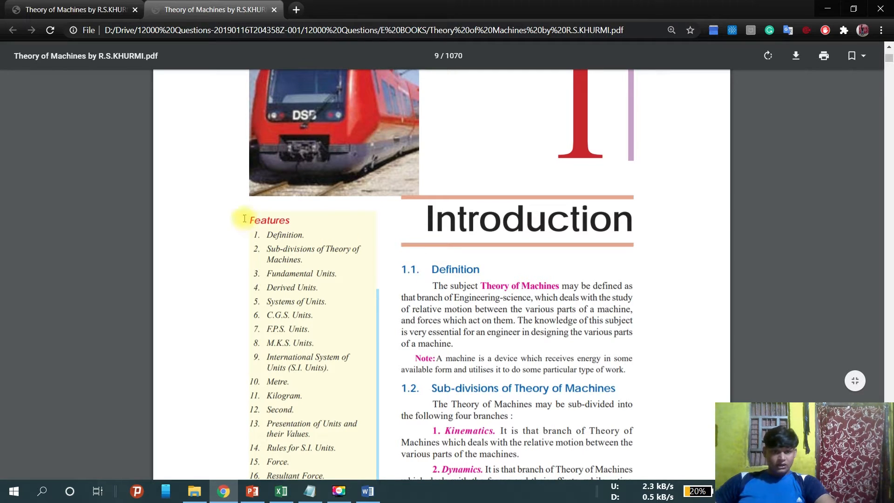
{"action": "scroll", "coordinate": [368, 401], "scroll_direction": "down", "scroll_amount": 1}
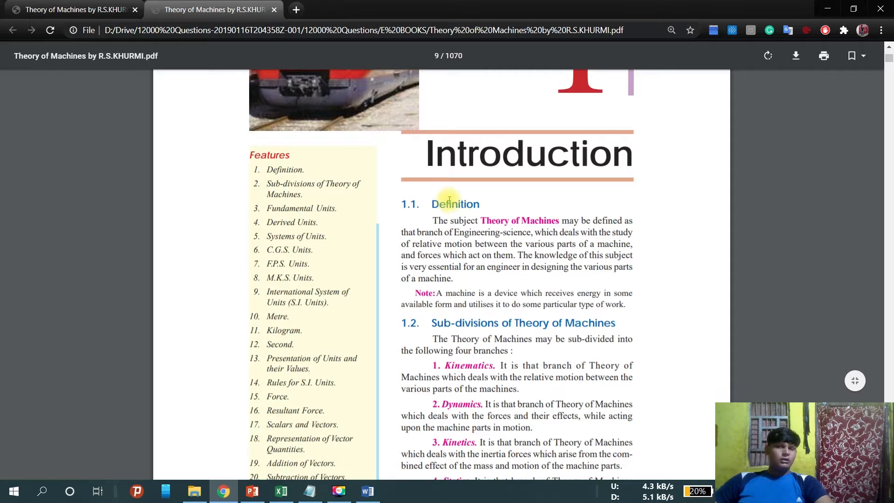
{"action": "scroll", "coordinate": [482, 288], "scroll_direction": "down", "scroll_amount": 1}
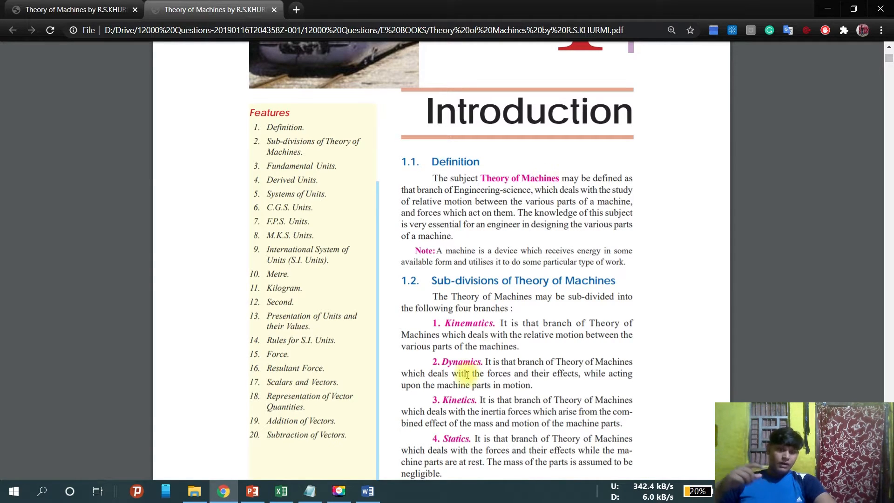
Check the list of questions in the Notepad notes and return to the blank Word document
{"action": "left_click", "coordinate": [368, 493]}
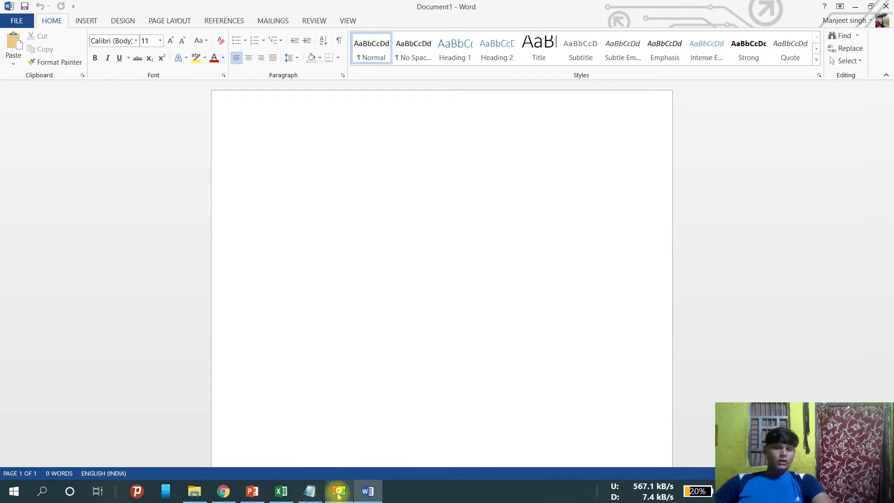
{"action": "left_click", "coordinate": [310, 494]}
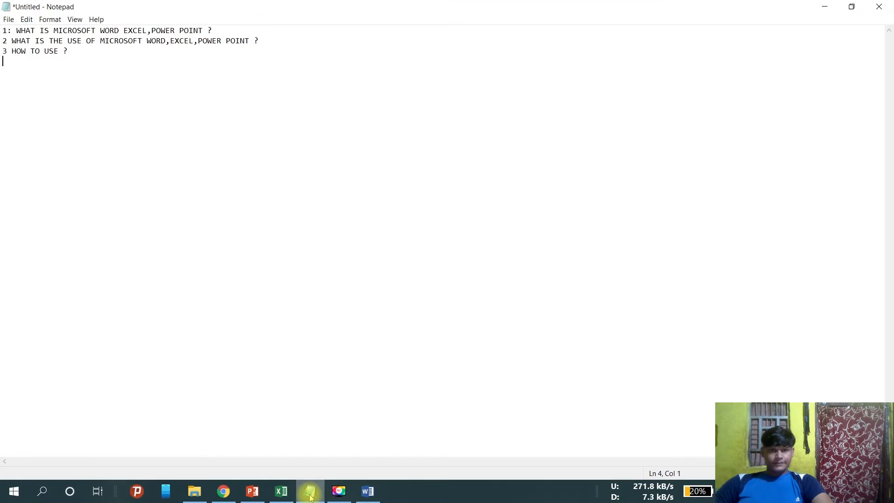
{"action": "left_click", "coordinate": [367, 492]}
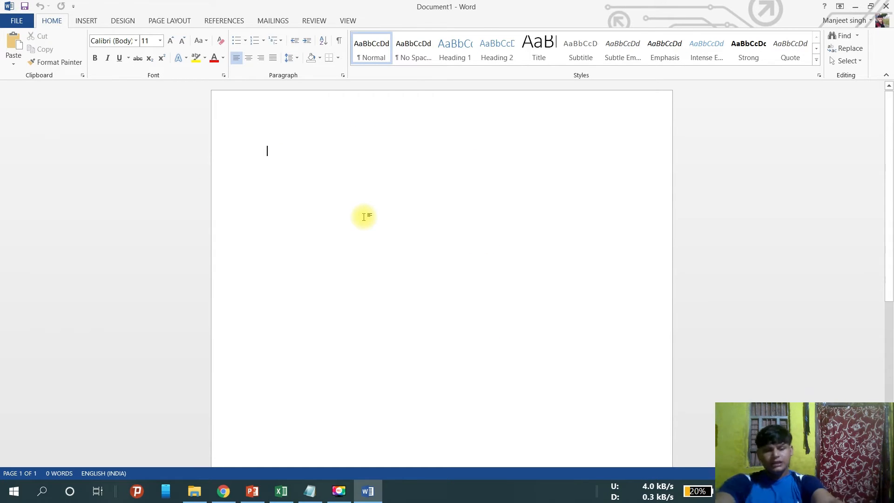
Enter the trial text WJGJVNS in the blank document and delete it again
{"action": "type", "text": "WJGJVNS"}
{"action": "key", "text": "BackSpace"}
{"action": "key", "text": "BackSpace"}
{"action": "key", "text": "BackSpace"}
{"action": "key", "text": "BackSpace"}
{"action": "key", "text": "BackSpace"}
{"action": "key", "text": "BackSpace"}
{"action": "key", "text": "BackSpace"}
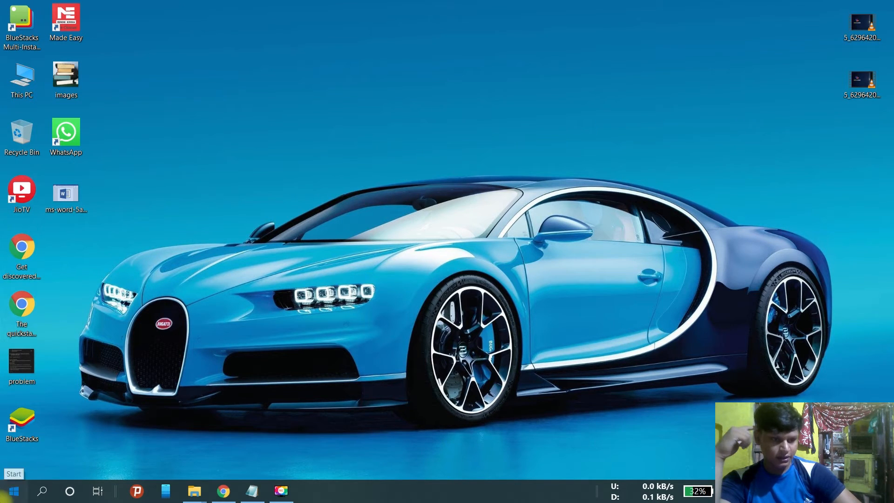
Look up the Office 2013 apps among the installed programs and bring up the topic list in Notepad
{"action": "left_click", "coordinate": [14, 491]}
{"action": "scroll", "coordinate": [343, 269], "scroll_direction": "down", "scroll_amount": 3}
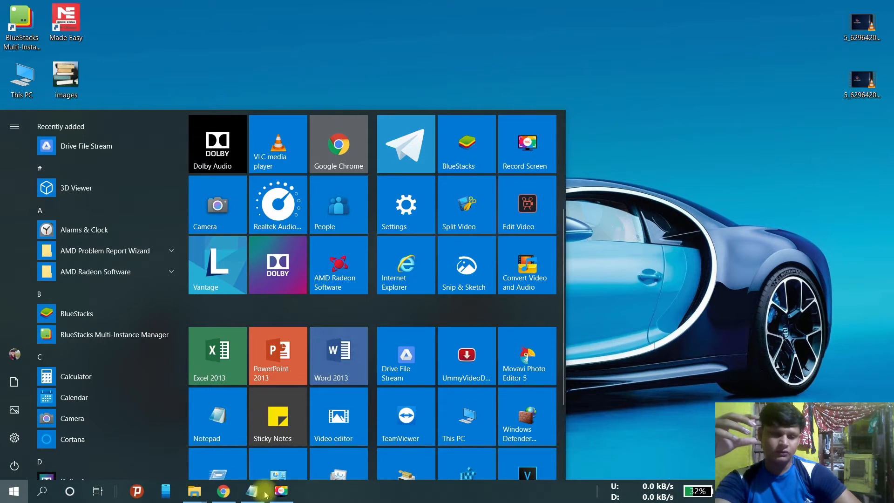
{"action": "left_click", "coordinate": [252, 492]}
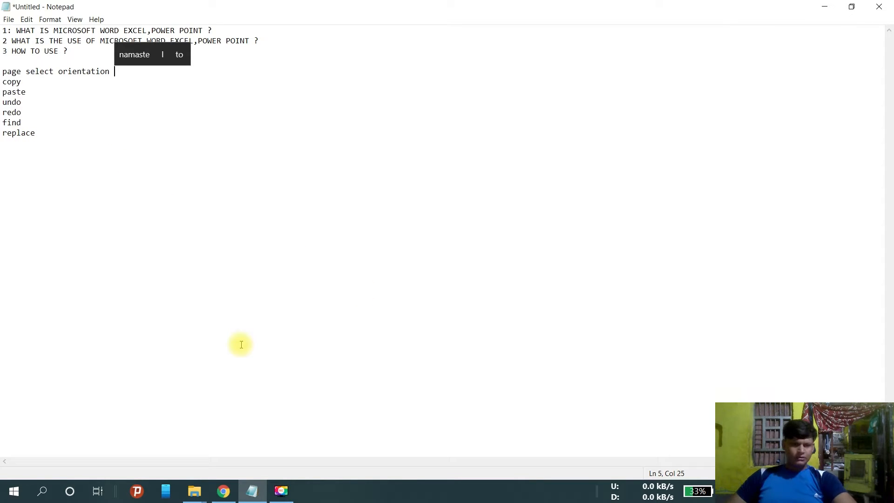
Launch Word 2013 and create a blank document
{"action": "left_click", "coordinate": [14, 491]}
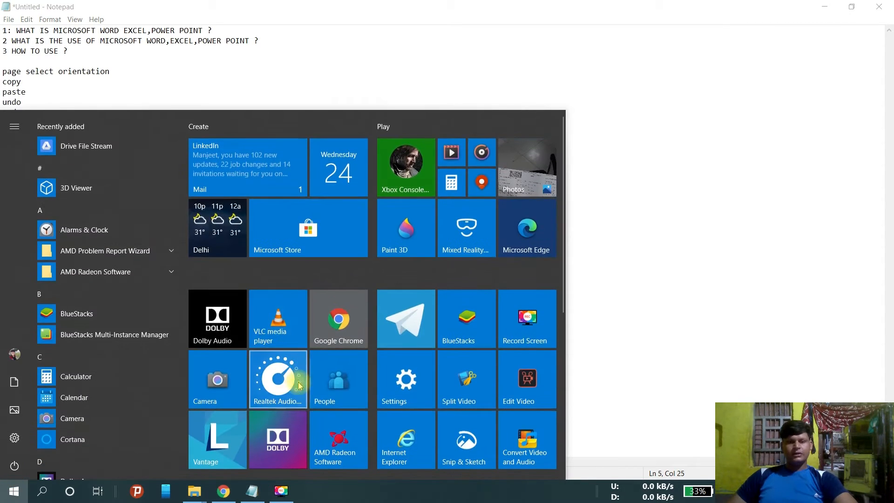
{"action": "scroll", "coordinate": [298, 381], "scroll_direction": "down", "scroll_amount": 5}
{"action": "left_click", "coordinate": [343, 301]}
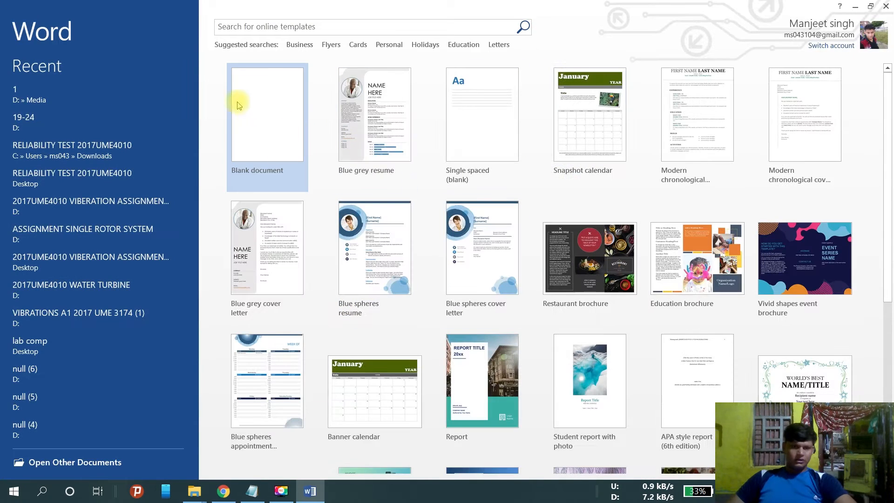
{"action": "left_click", "coordinate": [263, 115]}
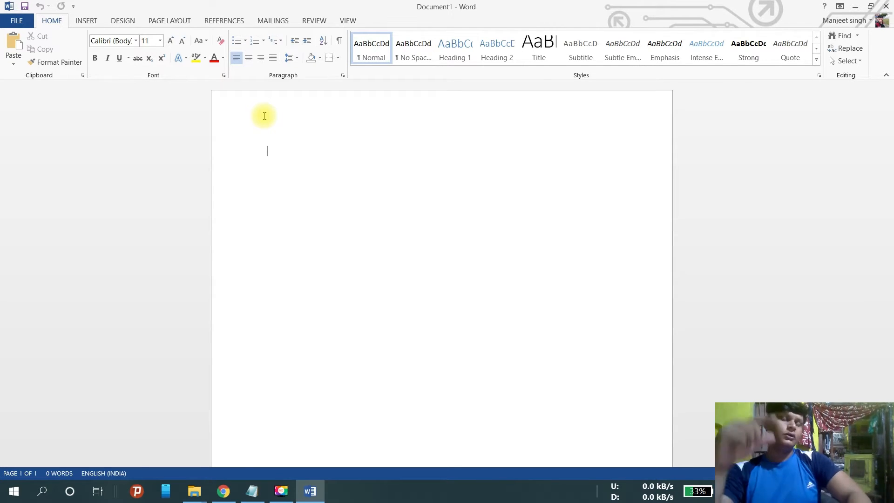
Look through Word's insert, design, page layout and references commands
{"action": "left_click", "coordinate": [130, 23]}
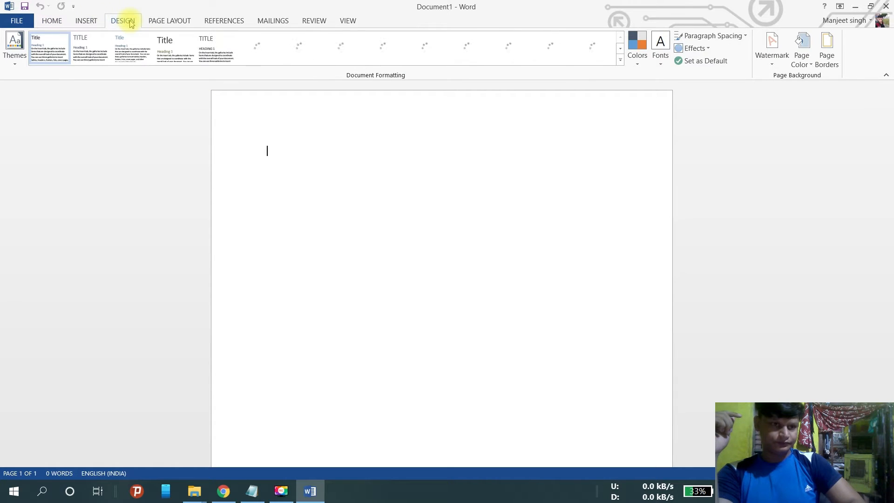
{"action": "left_click", "coordinate": [94, 24]}
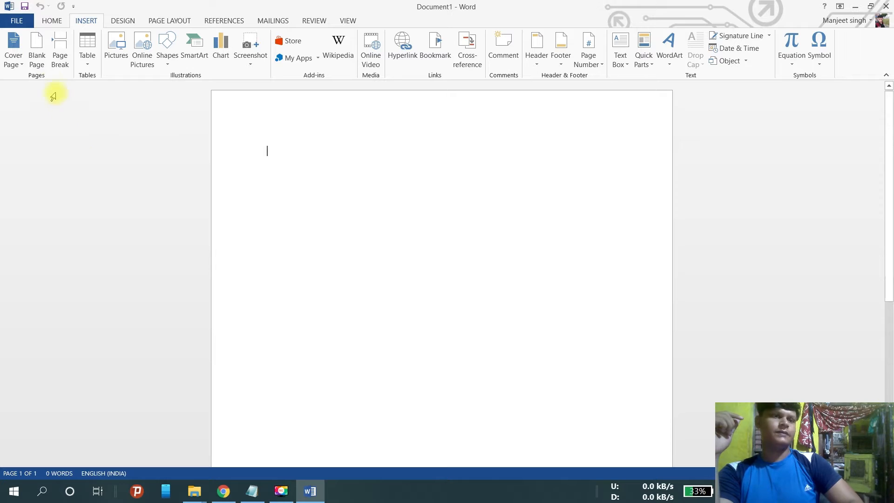
{"action": "left_click", "coordinate": [166, 20]}
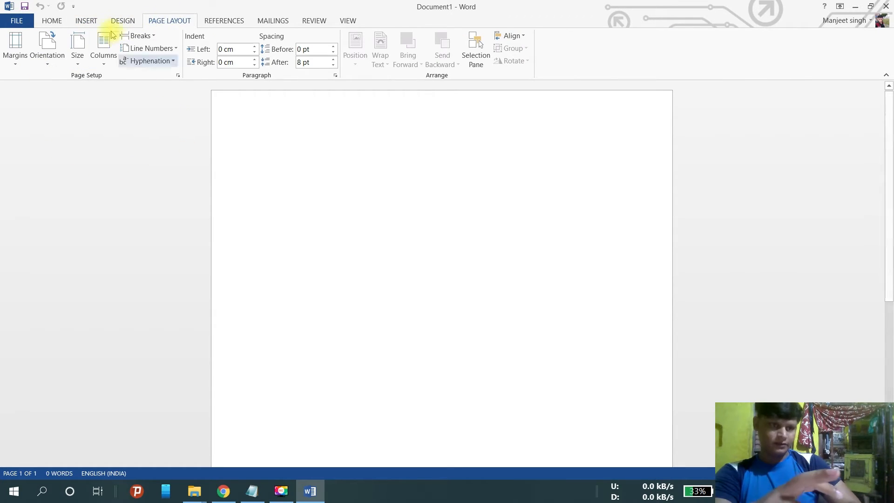
{"action": "left_click", "coordinate": [89, 22]}
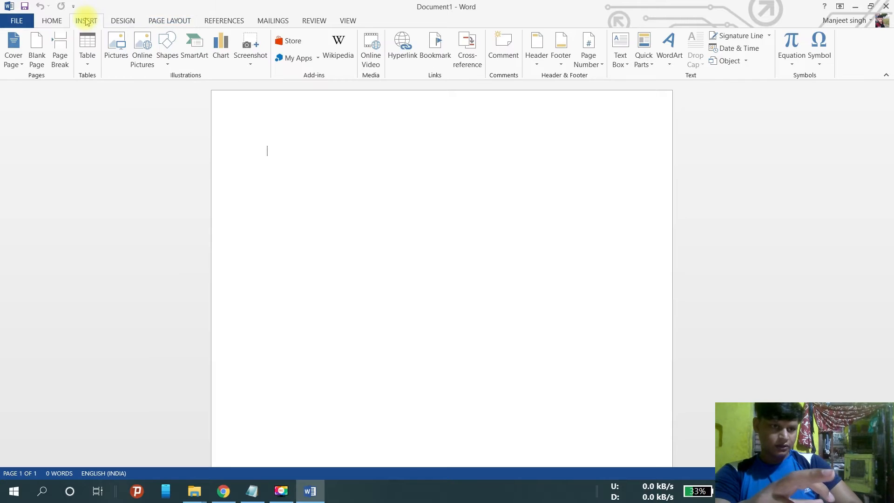
{"action": "left_click", "coordinate": [123, 22]}
{"action": "left_click", "coordinate": [179, 21]}
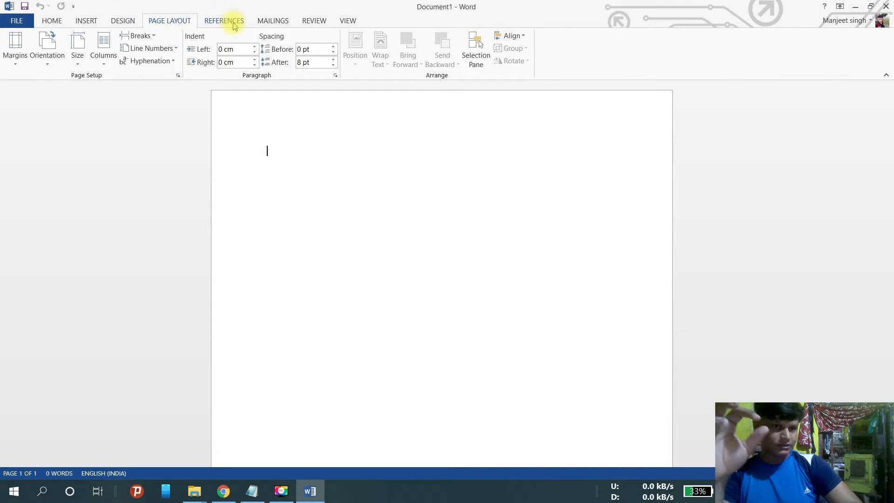
{"action": "left_click", "coordinate": [233, 24]}
{"action": "left_click", "coordinate": [157, 23]}
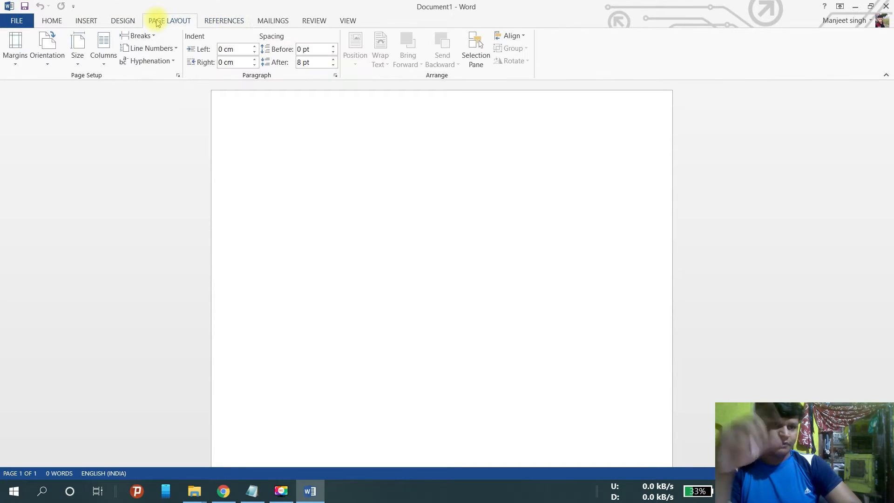
Set the page orientation to Portrait and the paper size to A4
{"action": "left_click", "coordinate": [48, 65]}
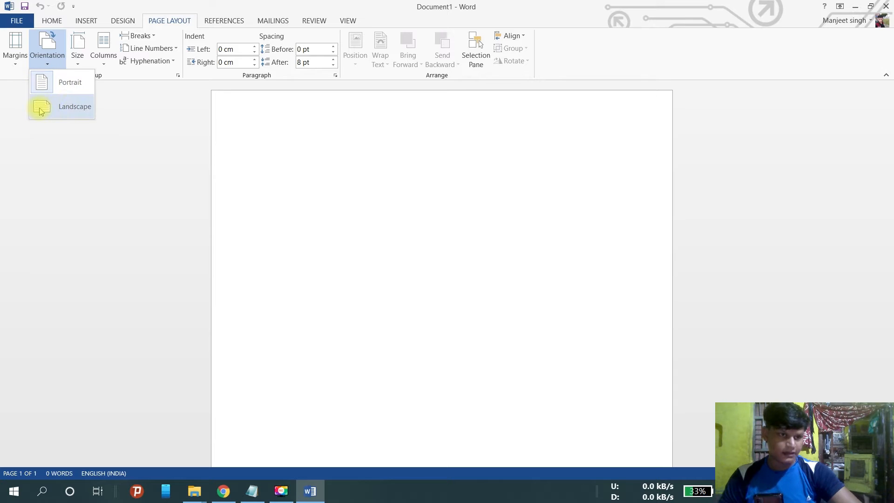
{"action": "left_click", "coordinate": [68, 89]}
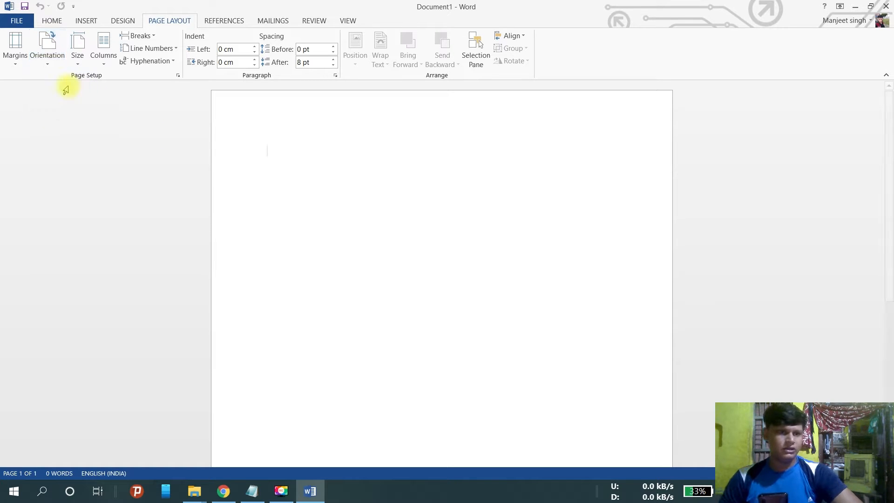
{"action": "left_click", "coordinate": [78, 68]}
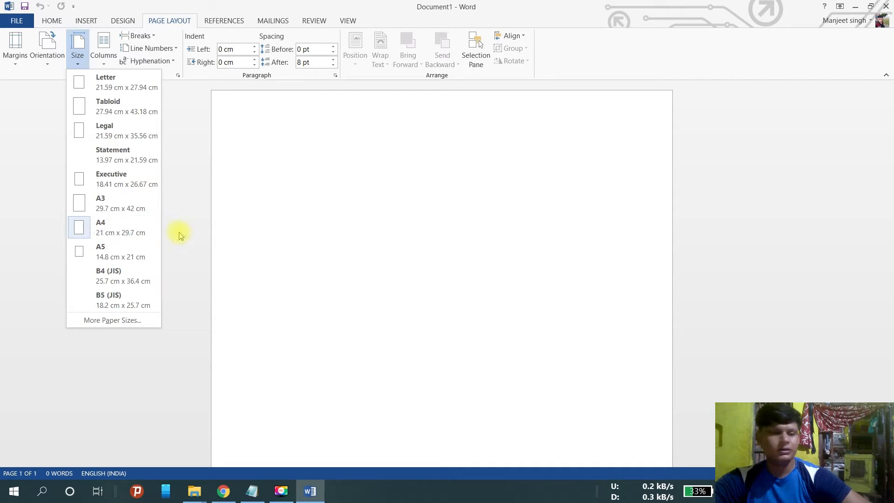
{"action": "left_click", "coordinate": [103, 230]}
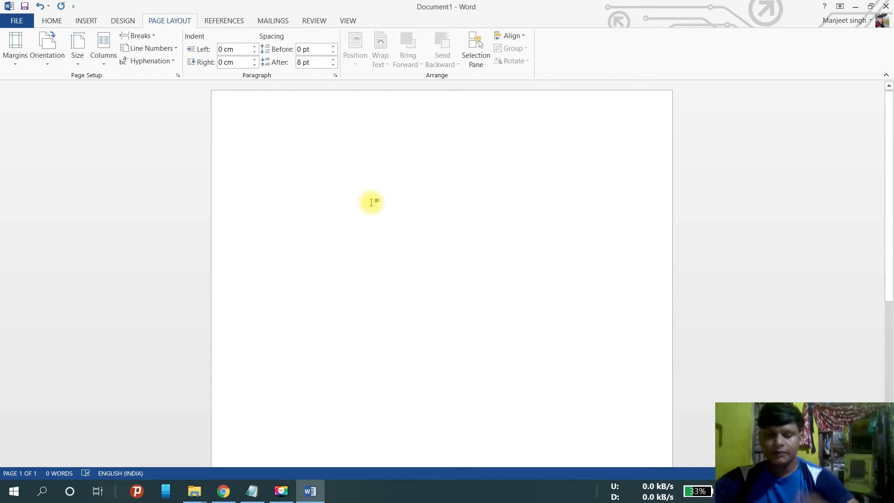
Check the topics to cover in the Notepad notes and return to Word's basic editing commands
{"action": "left_click", "coordinate": [252, 491]}
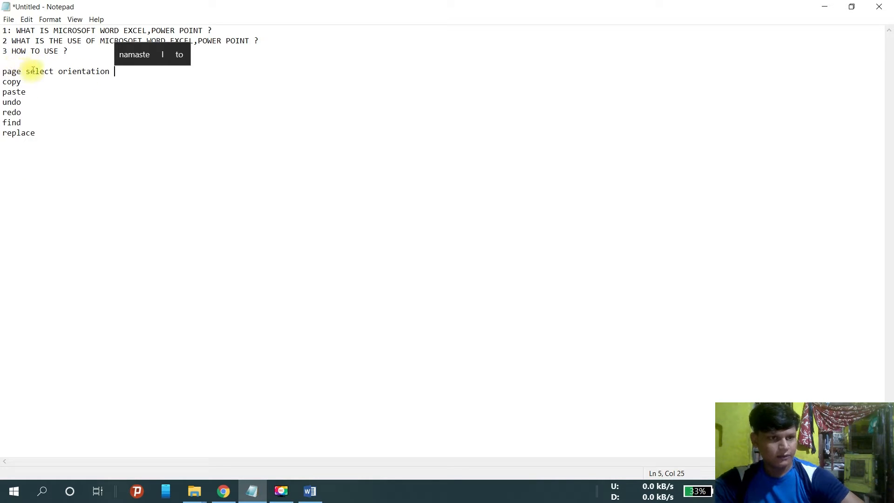
{"action": "left_click", "coordinate": [310, 491]}
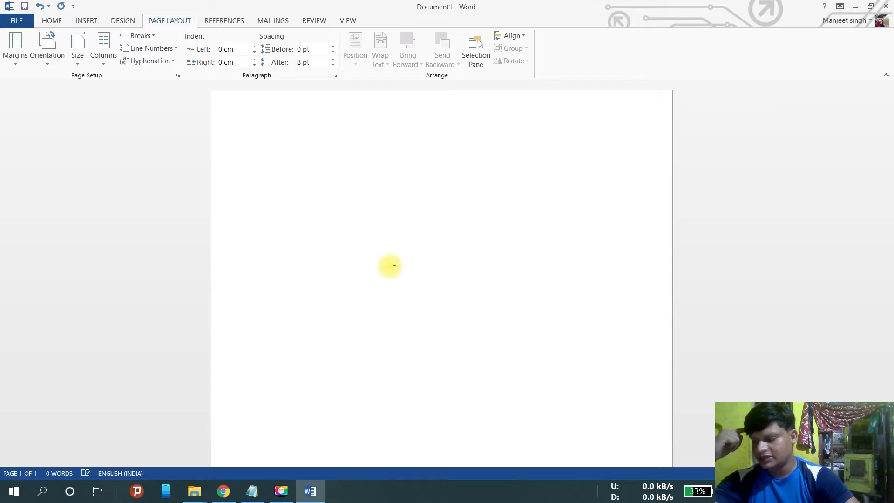
{"action": "left_click", "coordinate": [52, 20]}
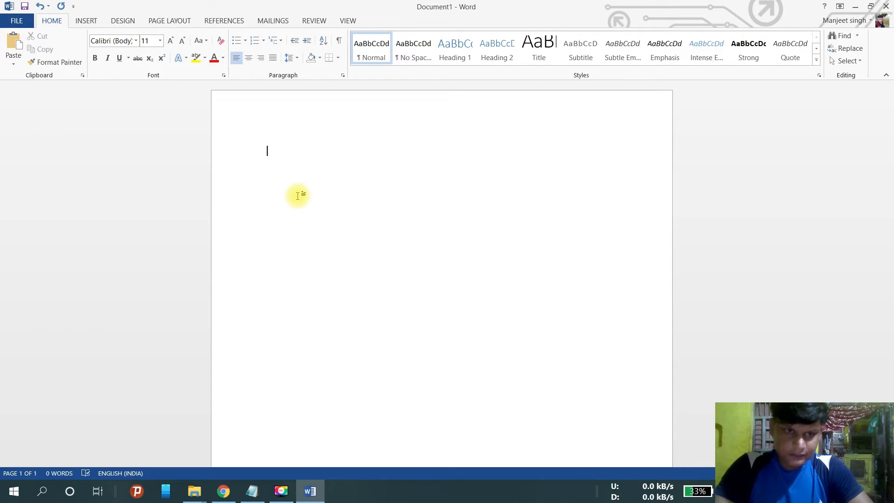
Generate sample text of three paragraphs with three sentences each using =rand(3,3)
{"action": "type", "text": "="}
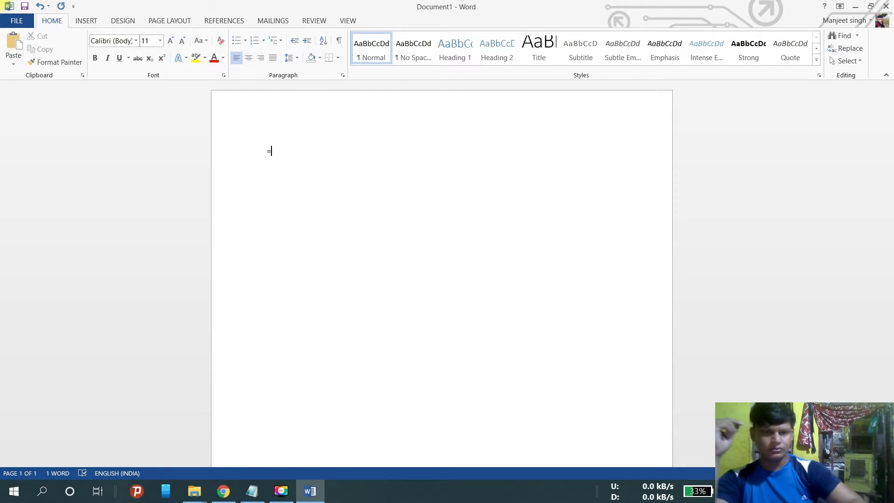
{"action": "left_click", "coordinate": [224, 491]}
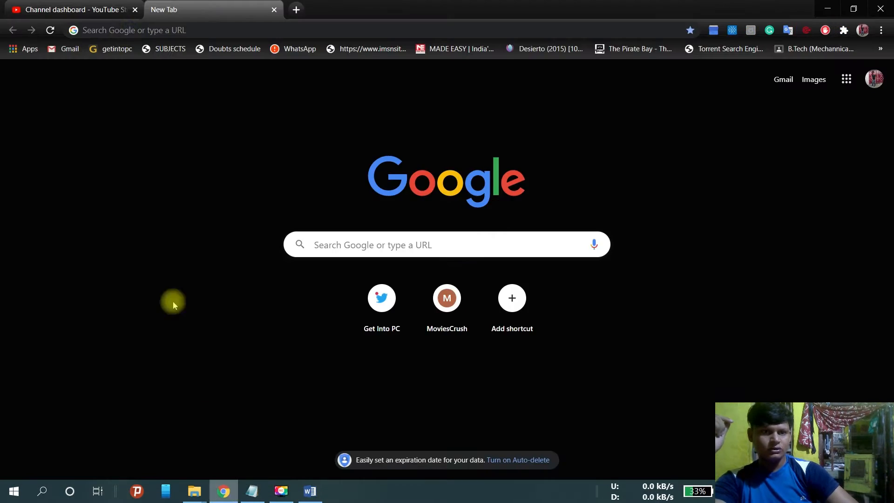
{"action": "left_click", "coordinate": [310, 491]}
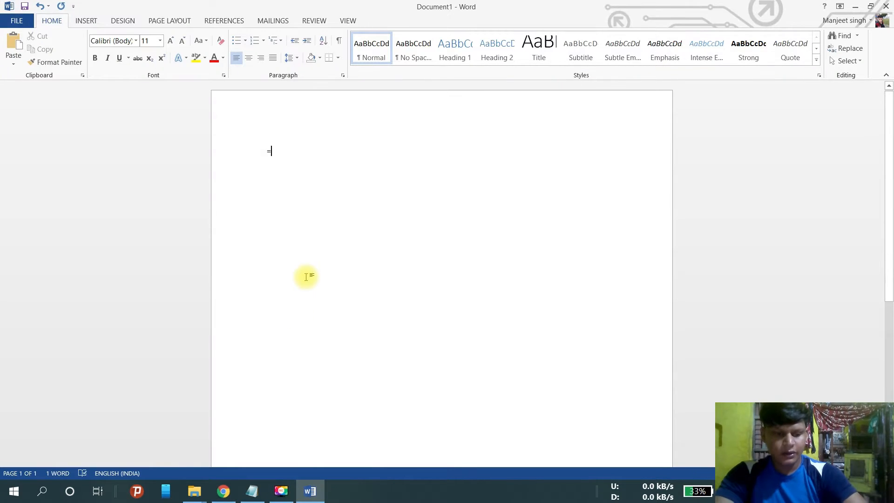
{"action": "type", "text": "rand"}
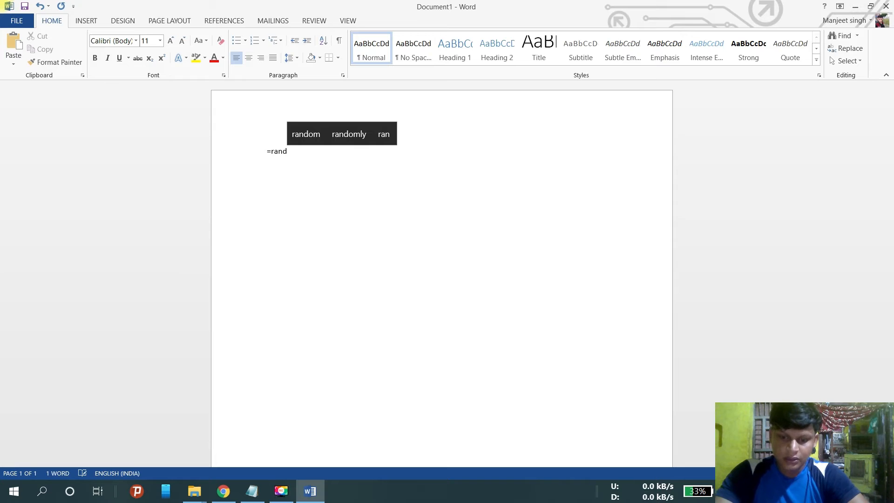
{"action": "type", "text": "()"}
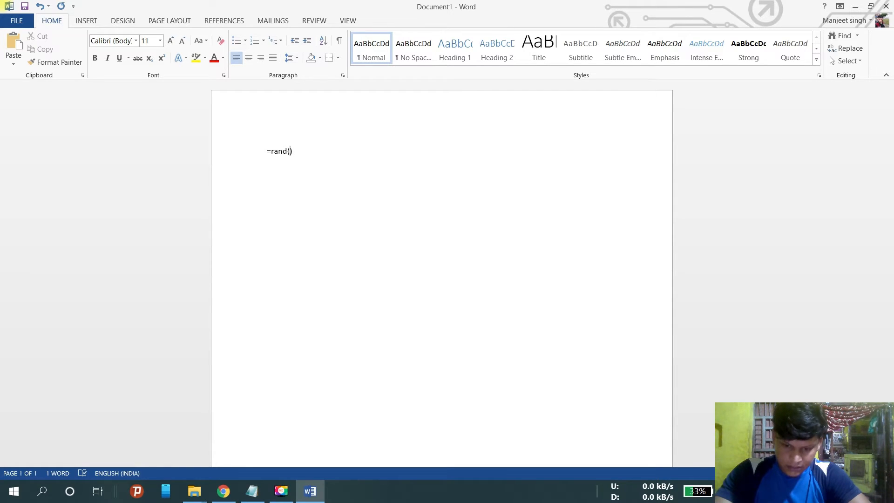
{"action": "key", "text": "Left"}
{"action": "type", "text": "4"}
{"action": "key", "text": "BackSpace"}
{"action": "type", "text": "3"}
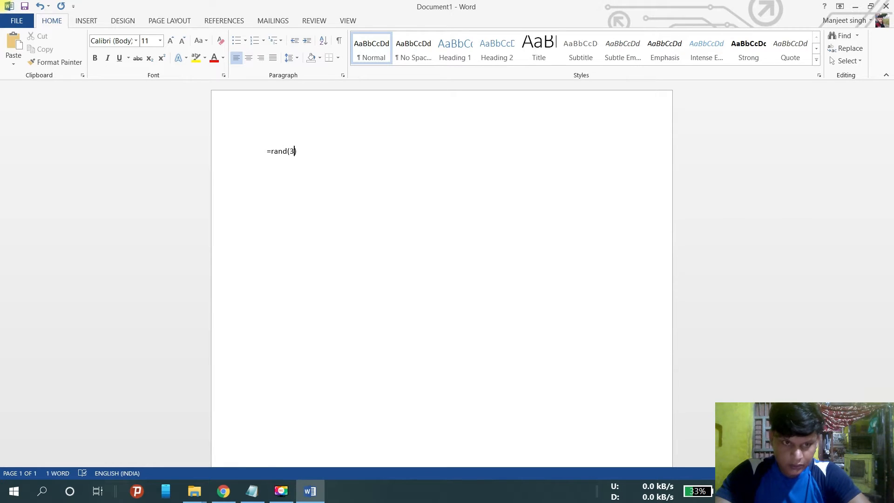
{"action": "type", "text": ",3"}
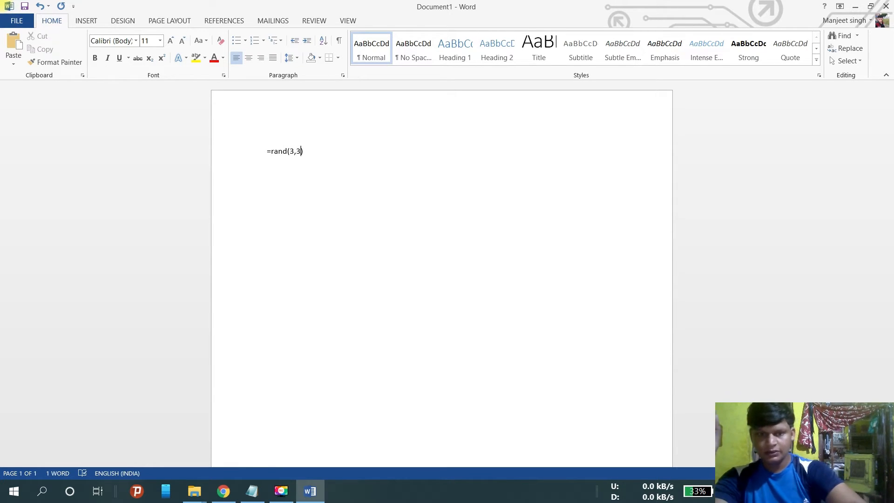
{"action": "key", "text": "Return"}
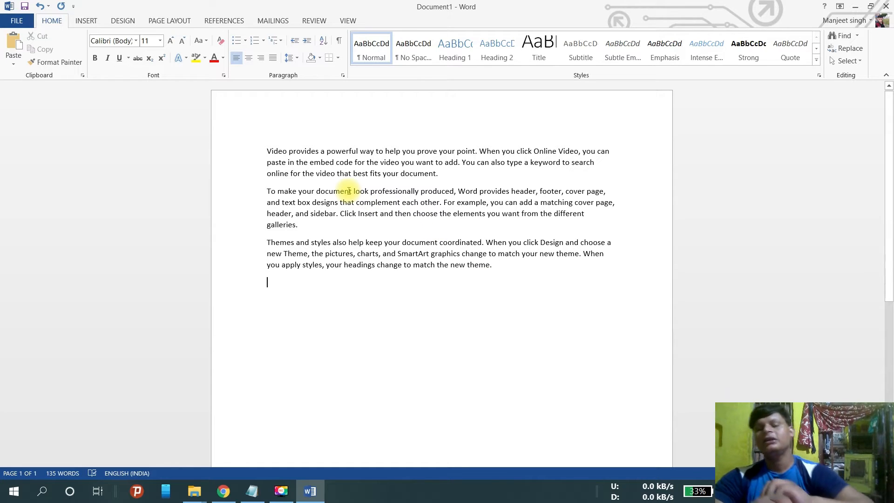
Check the topic list in the Notepad notes and return to the line below the sample text in Word
{"action": "left_click", "coordinate": [287, 150]}
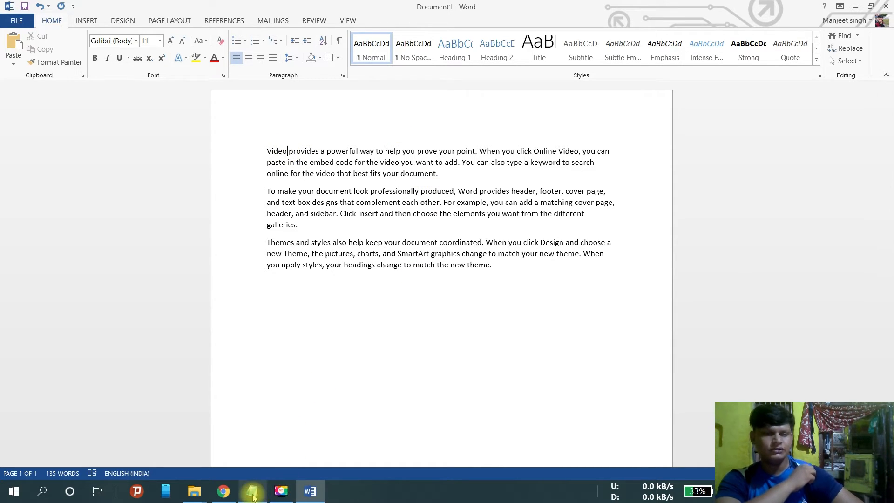
{"action": "left_click", "coordinate": [252, 492]}
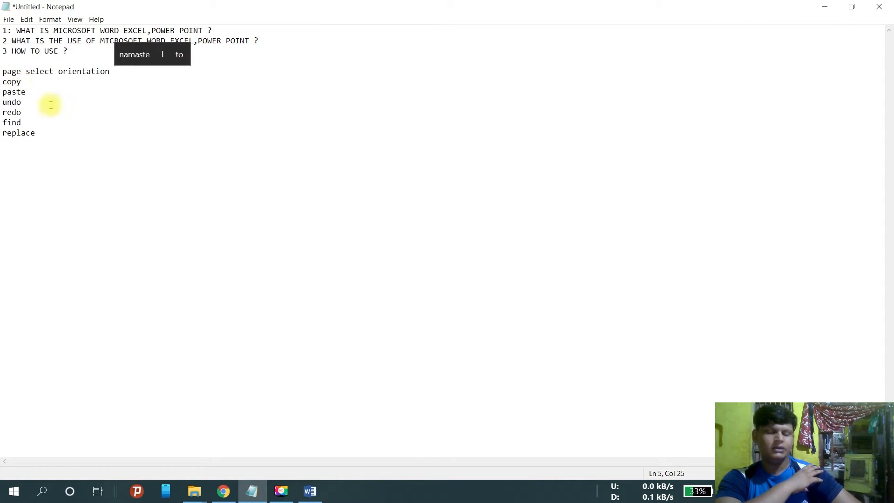
{"action": "left_click", "coordinate": [309, 492]}
{"action": "left_click", "coordinate": [408, 284]}
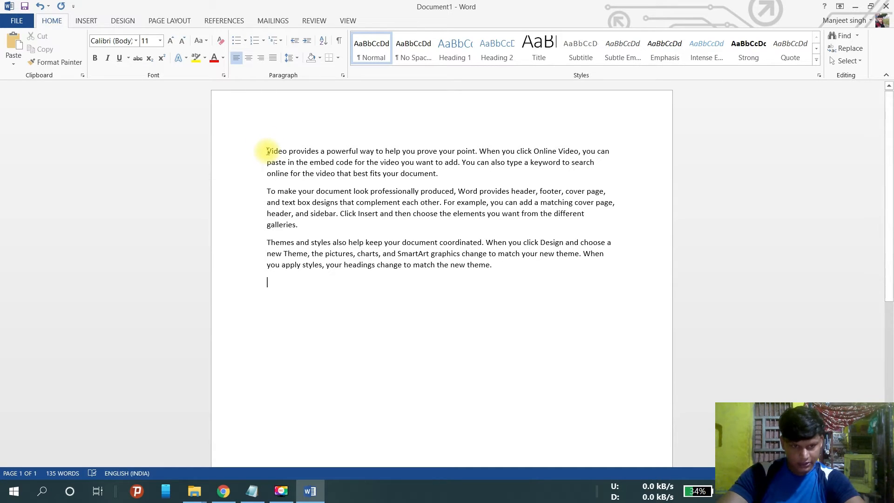
Copy "Video provides a powerful way to help you prove your point" and paste it a few lines below the last paragraph
{"action": "left_click_drag", "start_coordinate": [267, 151], "coordinate": [476, 152]}
{"action": "key", "text": "ctrl+c"}
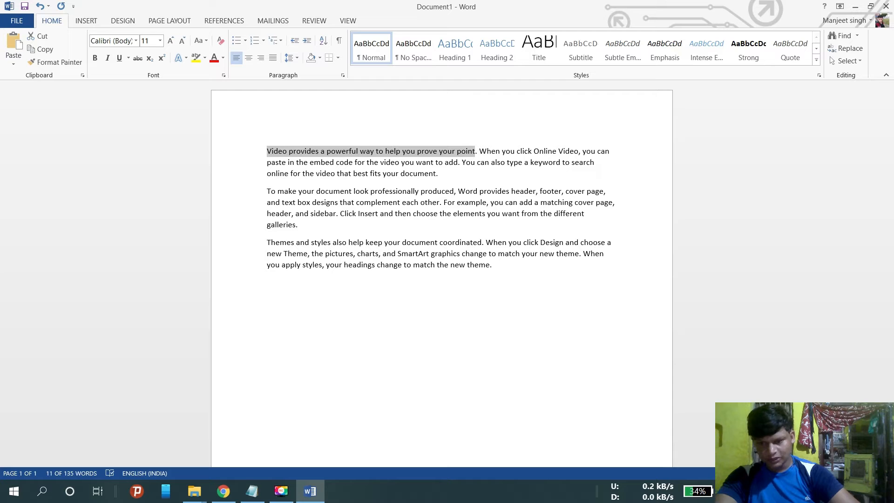
{"action": "left_click", "coordinate": [803, 491]}
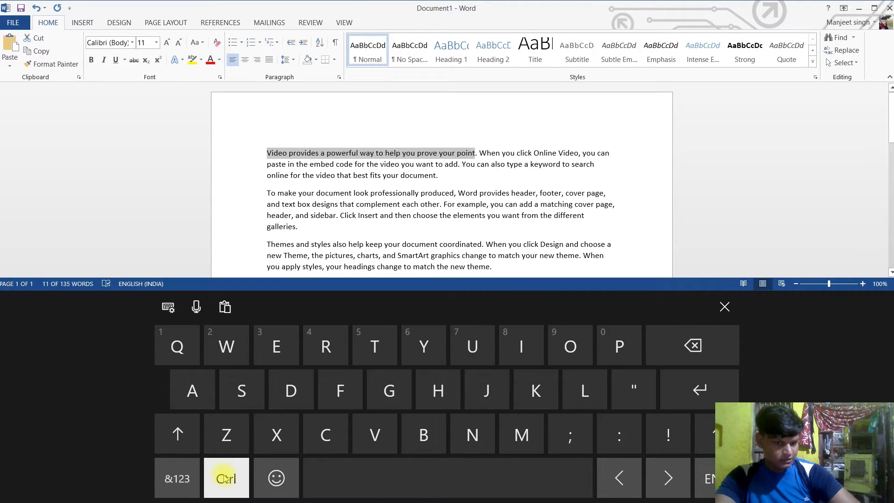
{"action": "left_click", "coordinate": [724, 306]}
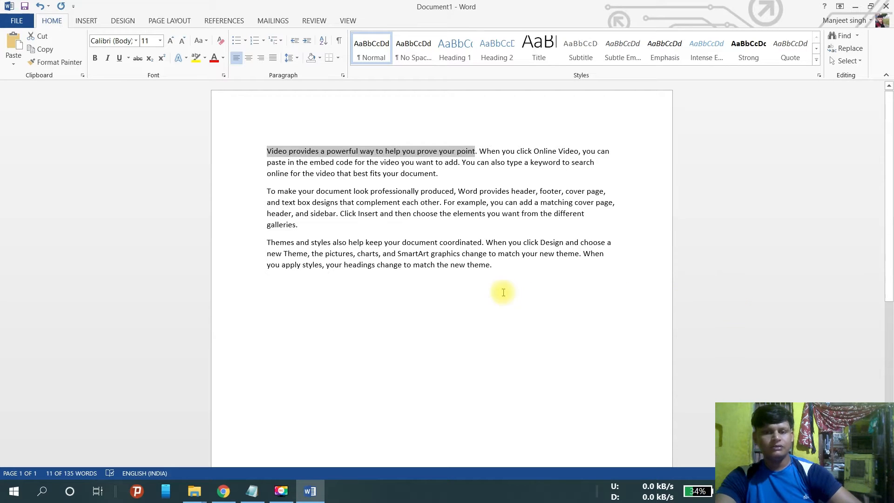
{"action": "left_click", "coordinate": [498, 268]}
{"action": "key", "text": "Return"}
{"action": "key", "text": "Return"}
{"action": "key", "text": "Return"}
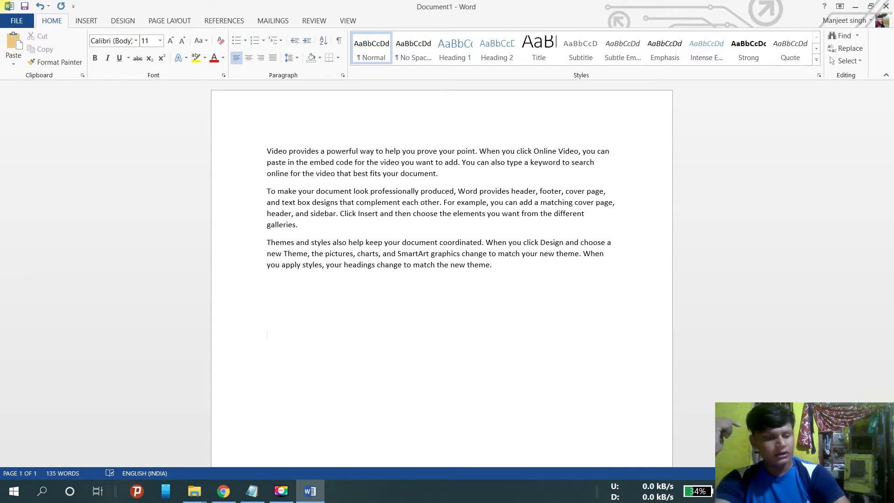
{"action": "key", "text": "ctrl+v"}
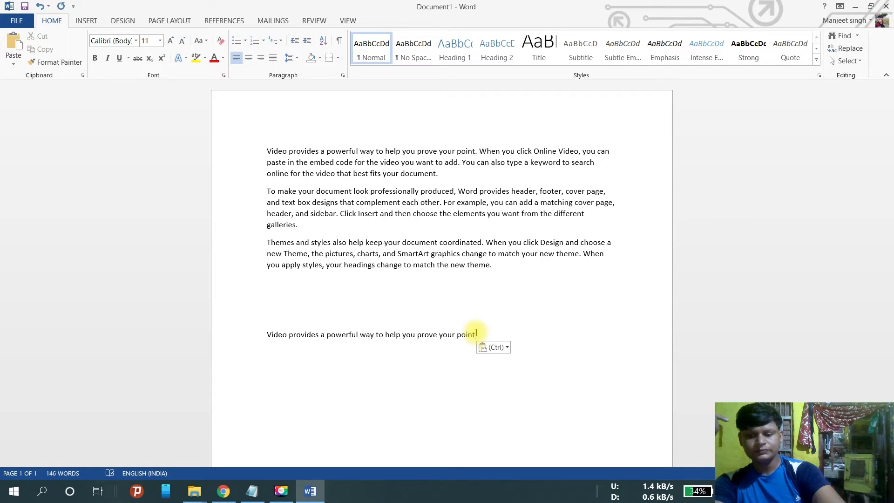
Paste the copied phrase on two more new lines, repeating it five more times within the last one
{"action": "key", "text": "Return"}
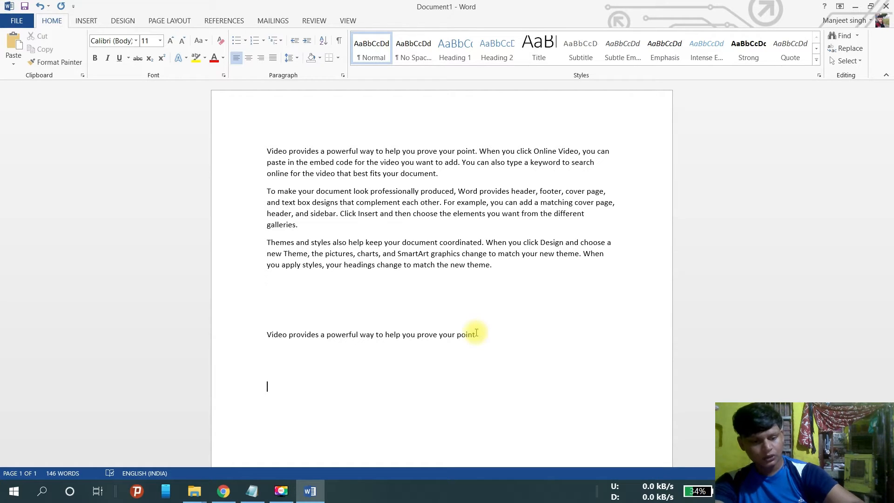
{"action": "key", "text": "ctrl+v"}
{"action": "key", "text": "Return"}
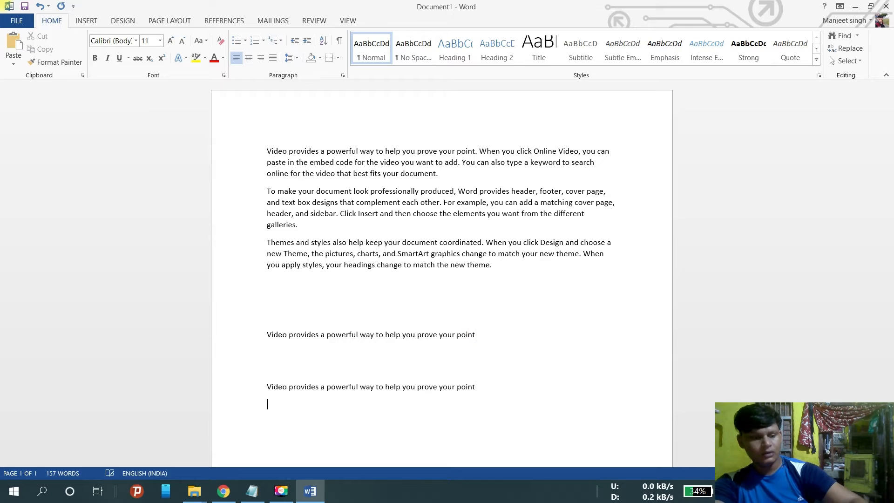
{"action": "key", "text": "ctrl+v"}
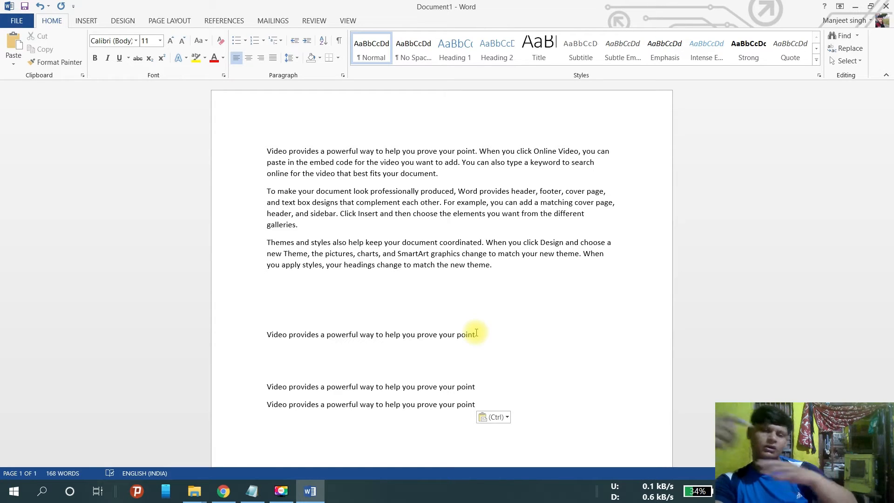
{"action": "key", "text": "ctrl+v"}
{"action": "key", "text": "ctrl+v"}
{"action": "key", "text": "ctrl+v"}
{"action": "key", "text": "ctrl+v"}
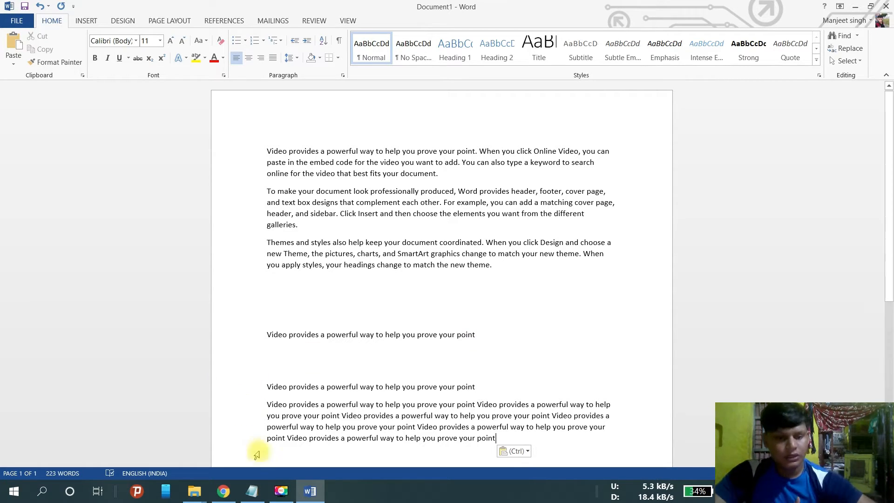
Look up the next topic in the Notepad notes, return to Word and dismiss the mail notification
{"action": "left_click", "coordinate": [256, 496]}
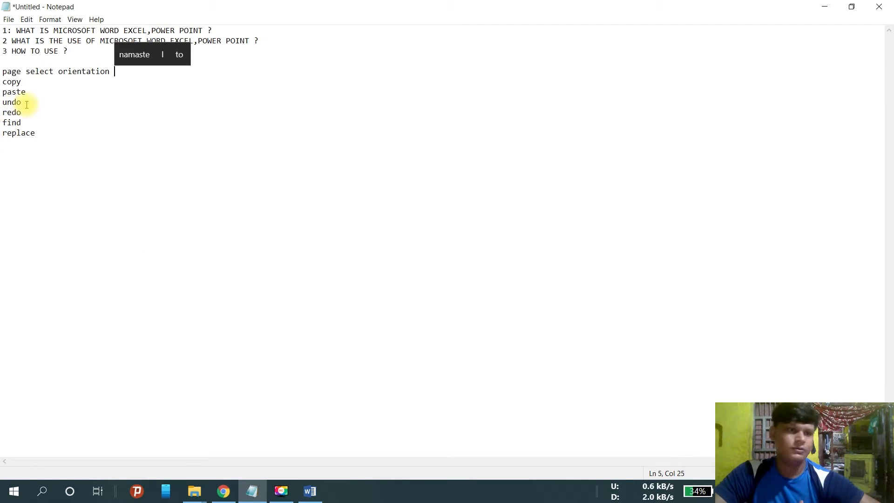
{"action": "left_click", "coordinate": [310, 491]}
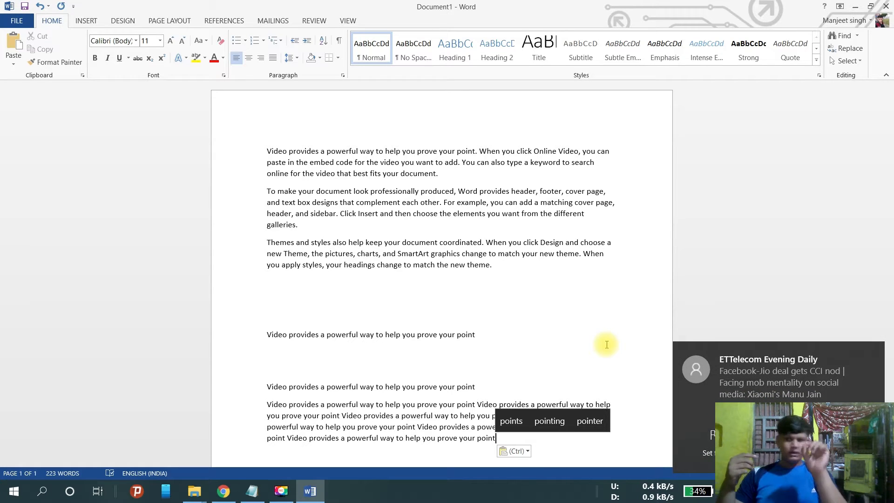
{"action": "left_click", "coordinate": [873, 364]}
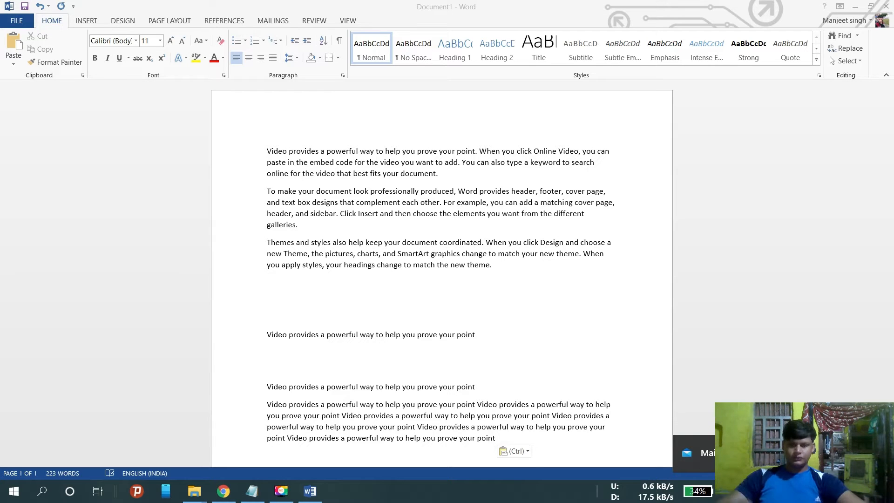
{"action": "left_click", "coordinate": [529, 431]}
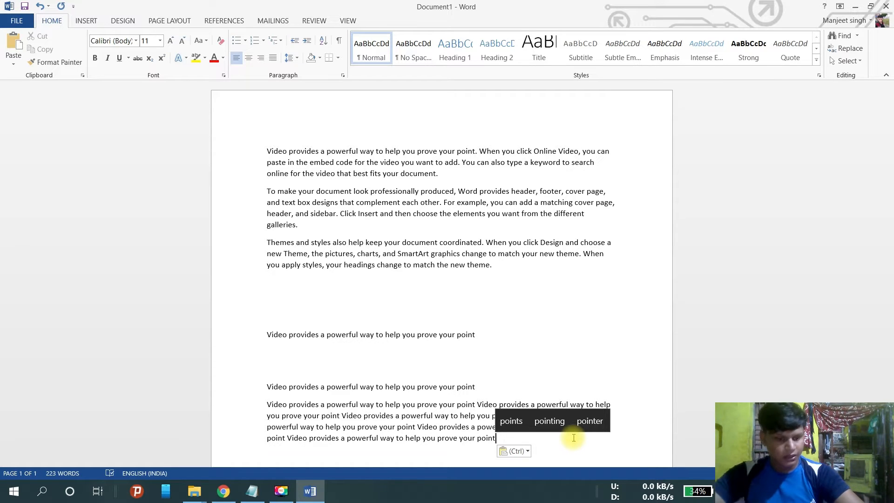
Undo all the pastes, the added blank lines and the sample text generation, back to the =rand(3,3) formula
{"action": "key", "text": "ctrl+z"}
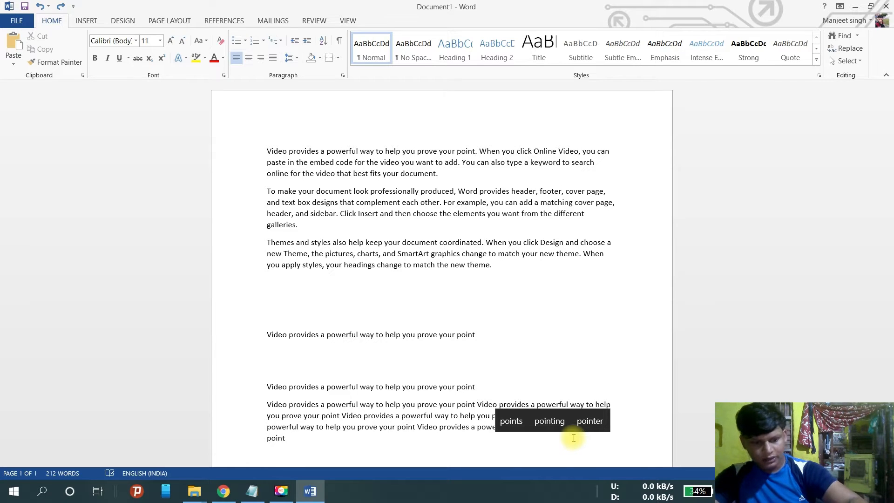
{"action": "key", "text": "ctrl+z"}
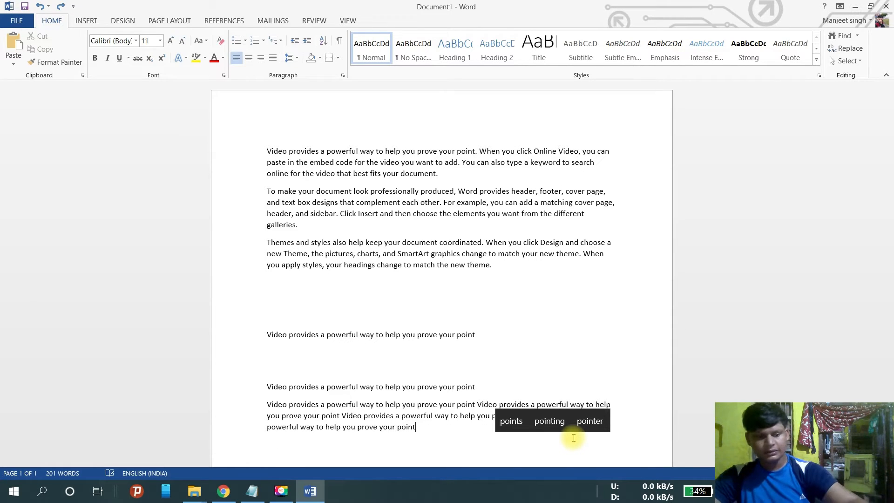
{"action": "key", "text": "ctrl+z"}
{"action": "key", "text": "ctrl+z"}
{"action": "key", "text": "ctrl+z"}
{"action": "key", "text": "ctrl+z"}
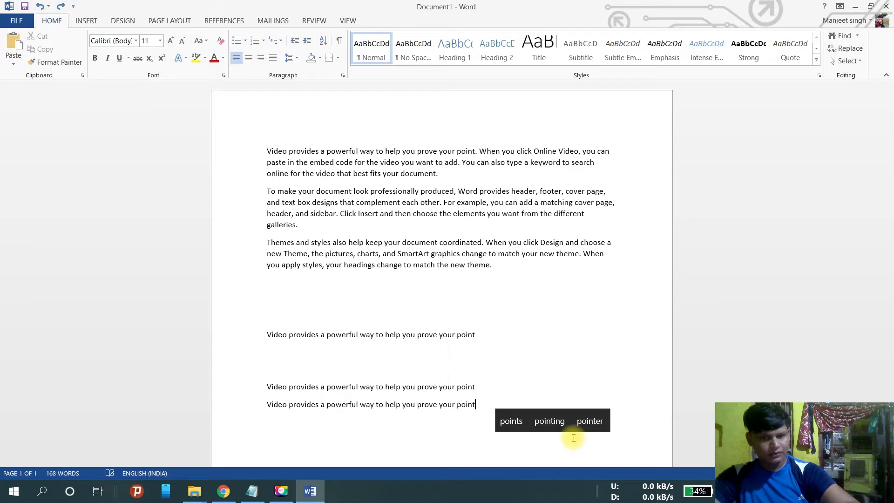
{"action": "key", "text": "ctrl+z"}
{"action": "key", "text": "ctrl+z"}
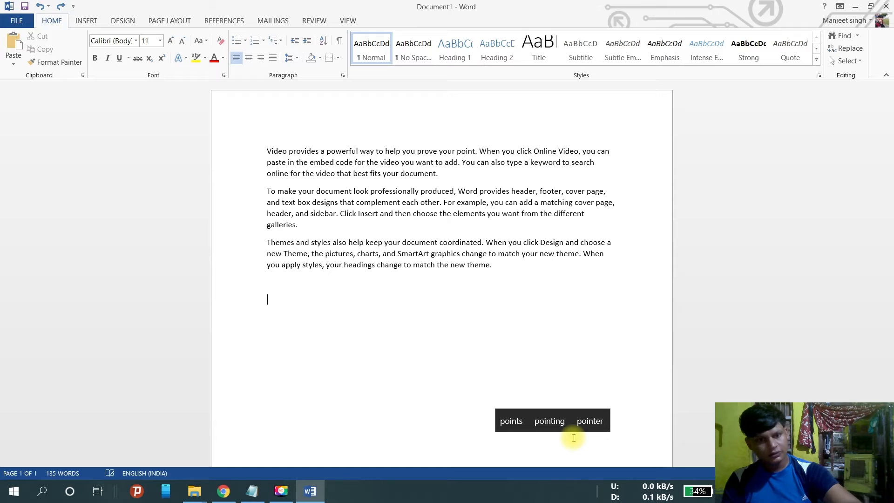
{"action": "key", "text": "ctrl+z"}
{"action": "key", "text": "ctrl+z"}
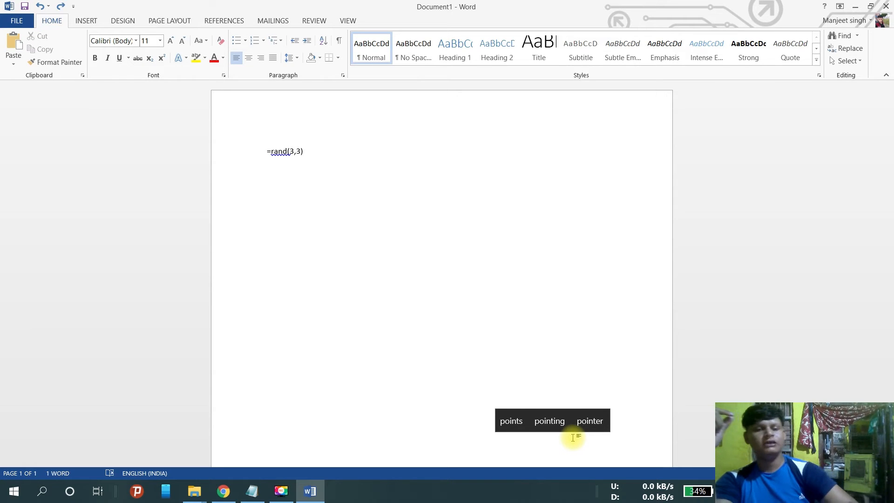
Consult the Notepad notes for the redo topic and regenerate the sample text from =rand(3,3) in Word
{"action": "left_click", "coordinate": [255, 493]}
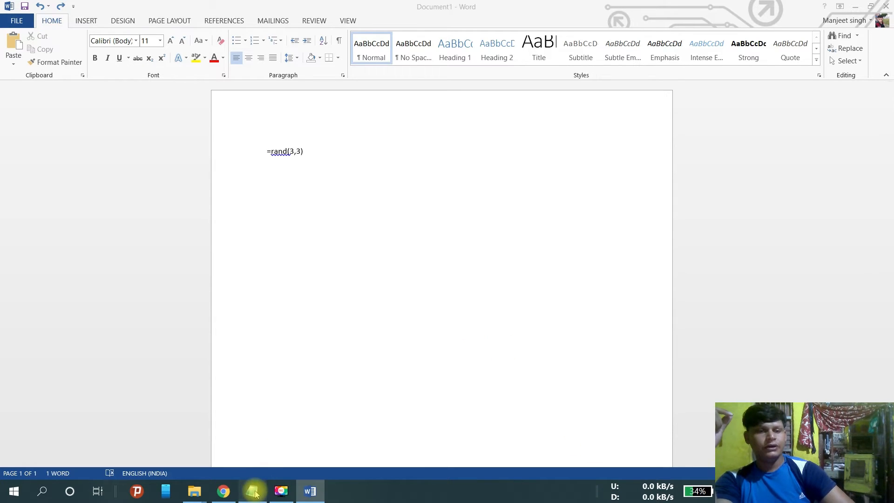
{"action": "left_click", "coordinate": [311, 499]}
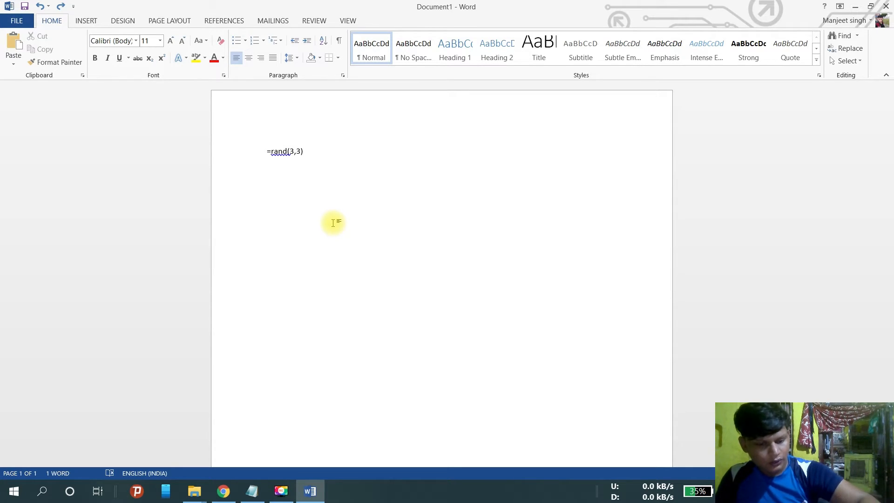
{"action": "key", "text": "Return"}
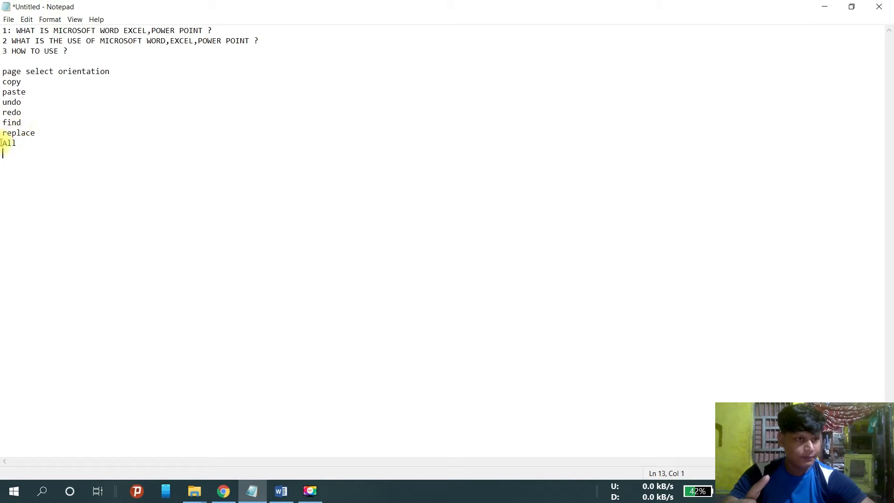
Review the Word document against the Notepad topic list and return to Word
{"action": "left_click", "coordinate": [281, 491]}
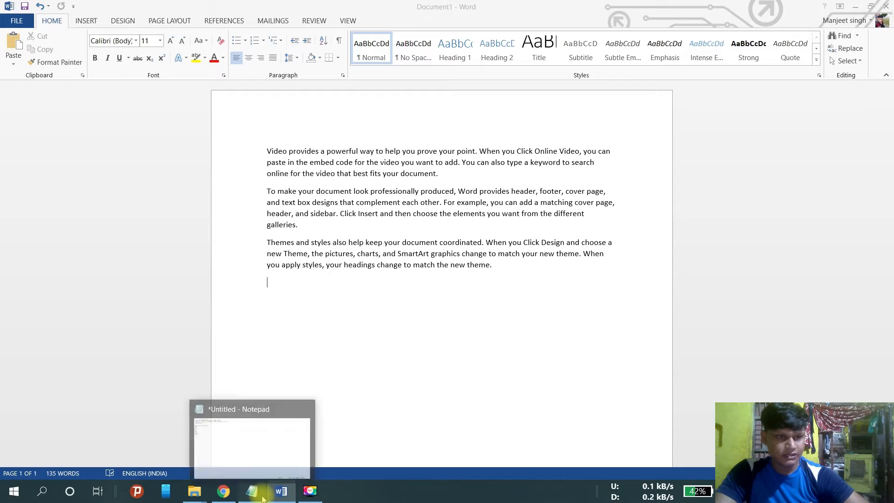
{"action": "left_click", "coordinate": [262, 499]}
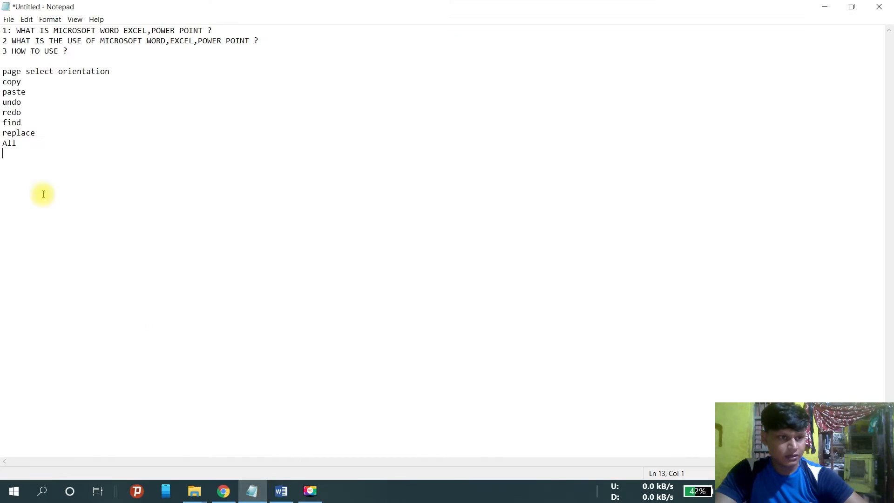
{"action": "left_click", "coordinate": [284, 493]}
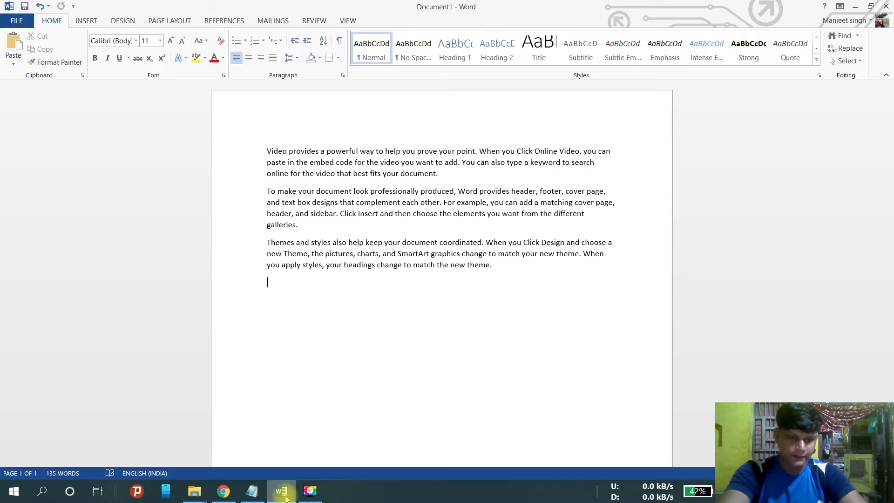
Search the document for "also", check the Notepad topic list, and close the search results in Word
{"action": "key", "text": "ctrl+f"}
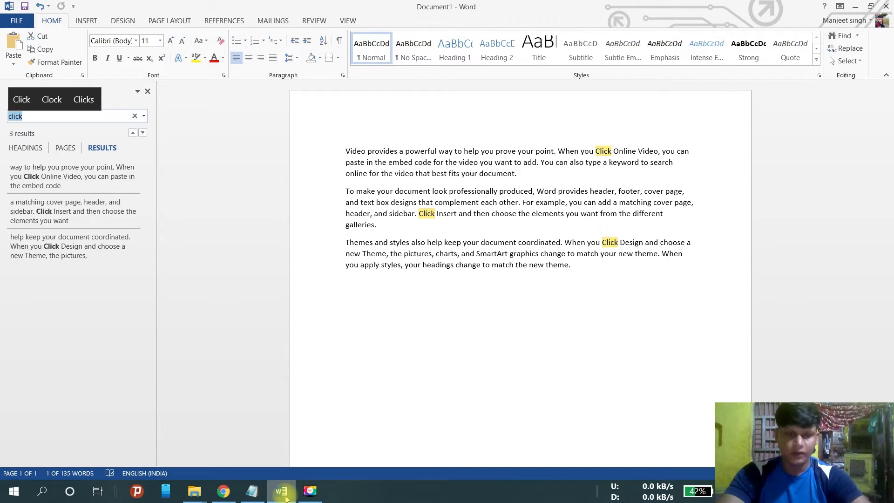
{"action": "type", "text": "also"}
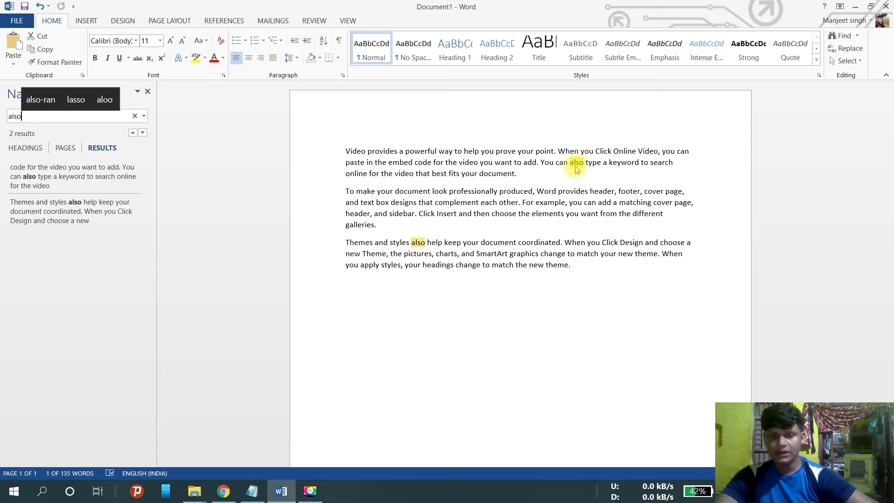
{"action": "left_click", "coordinate": [251, 490]}
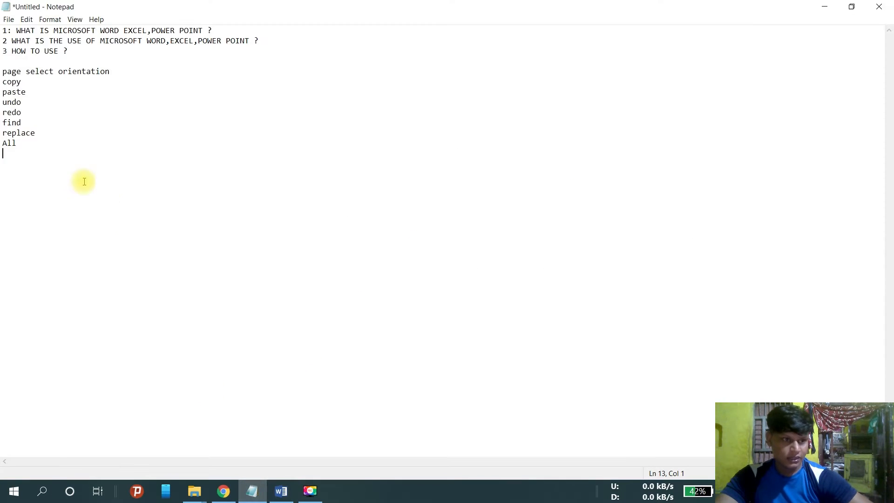
{"action": "left_click", "coordinate": [280, 493]}
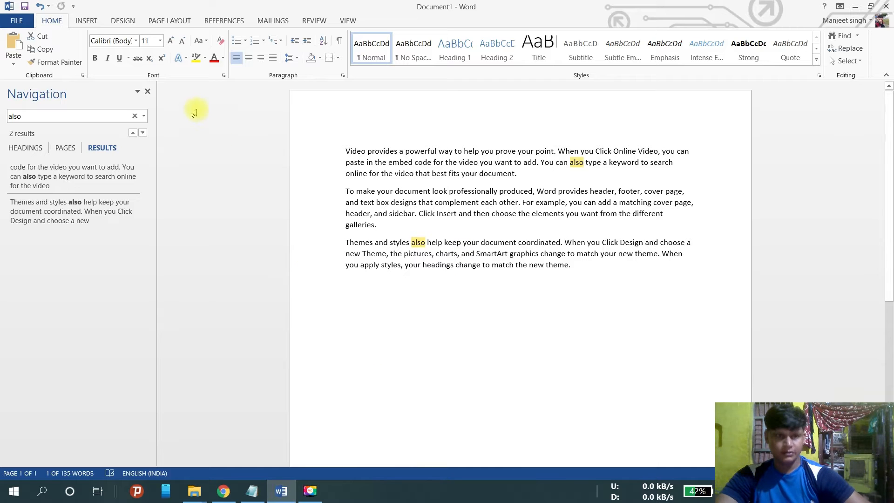
{"action": "left_click", "coordinate": [148, 92]}
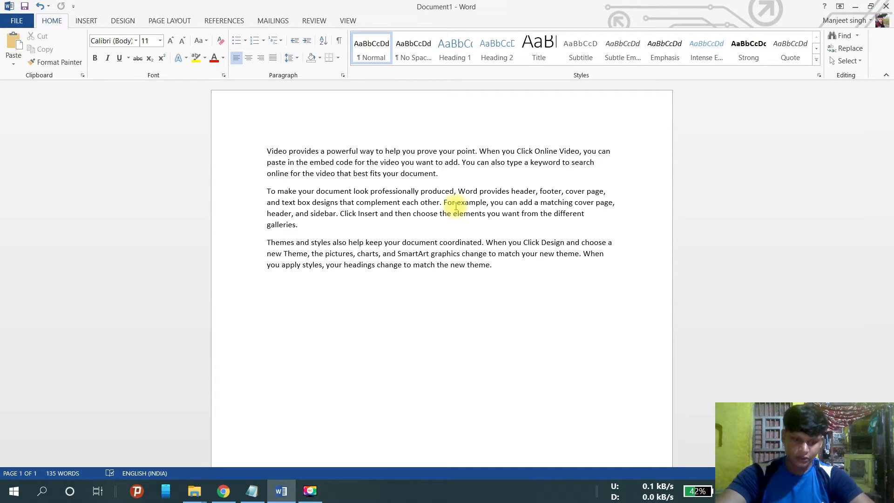
Replace every occurrence of "also" in the document with the presenter's first name and close the Find and Replace dialog
{"action": "key", "text": "ctrl+h"}
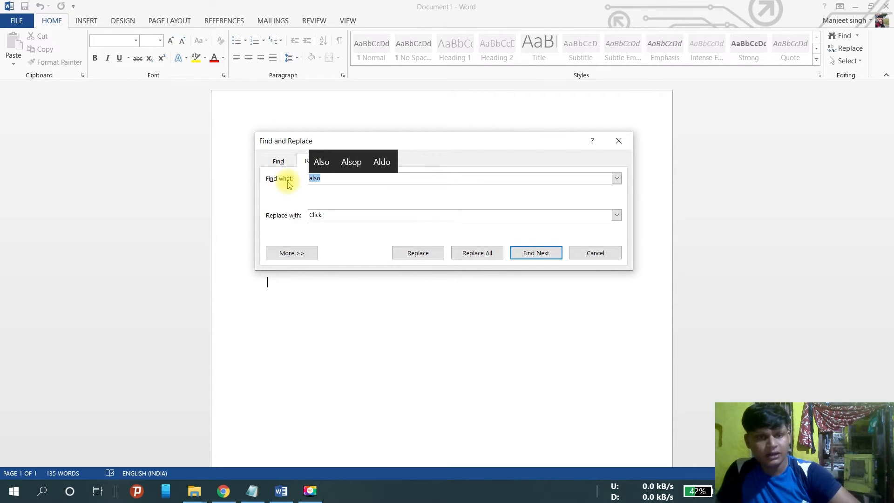
{"action": "left_click", "coordinate": [329, 177]}
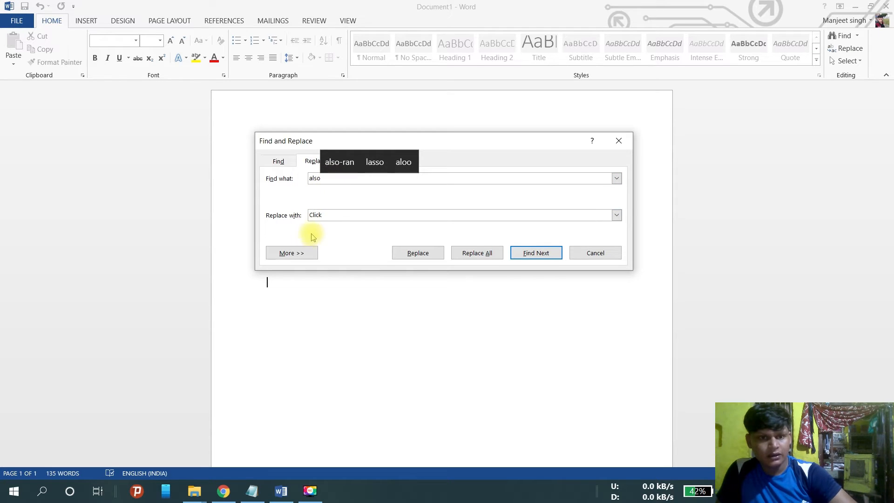
{"action": "left_click", "coordinate": [328, 214]}
{"action": "type", "text": "Click"}
{"action": "key", "text": "BackSpace"}
{"action": "key", "text": "BackSpace"}
{"action": "key", "text": "BackSpace"}
{"action": "key", "text": "BackSpace"}
{"action": "key", "text": "BackSpace"}
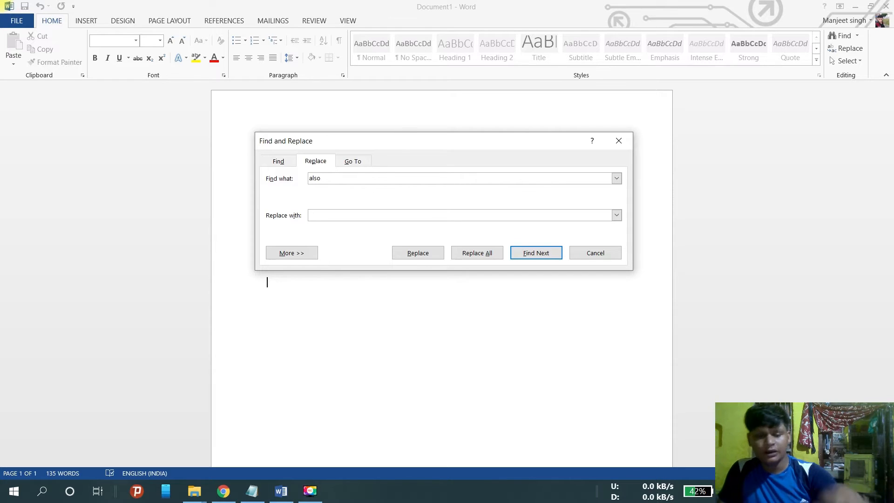
{"action": "type", "text": "man"}
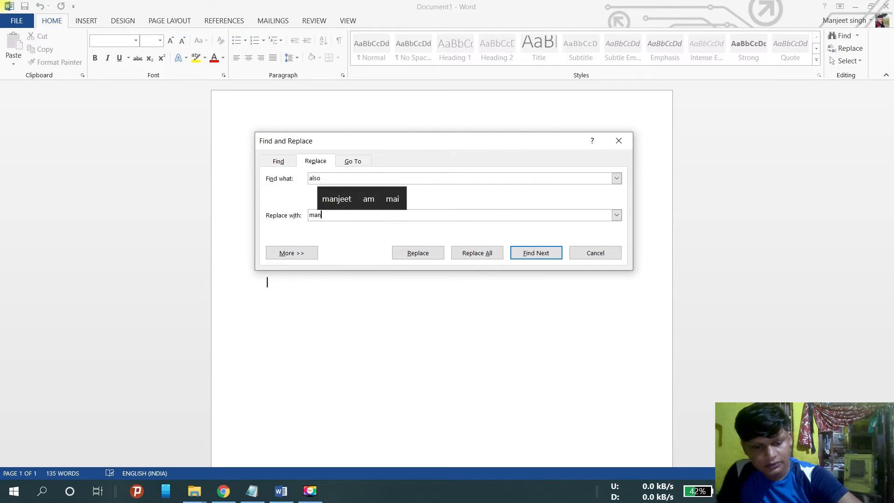
{"action": "type", "text": "jeet"}
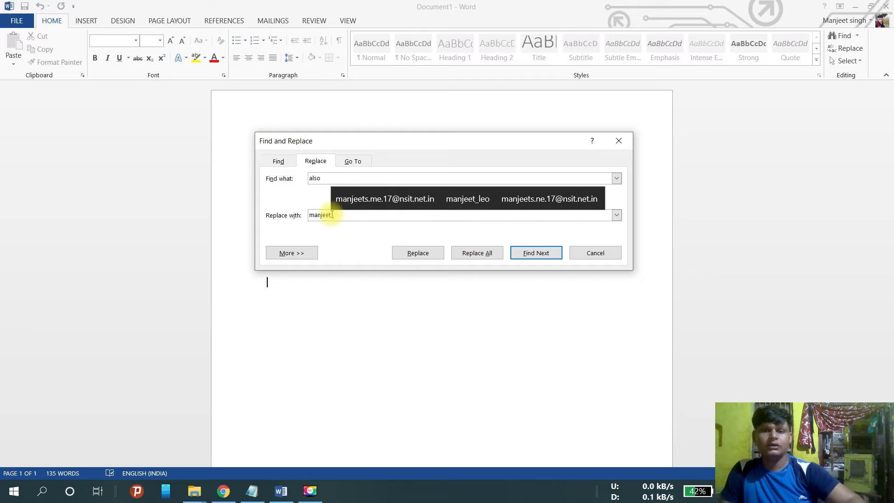
{"action": "left_click", "coordinate": [474, 253]}
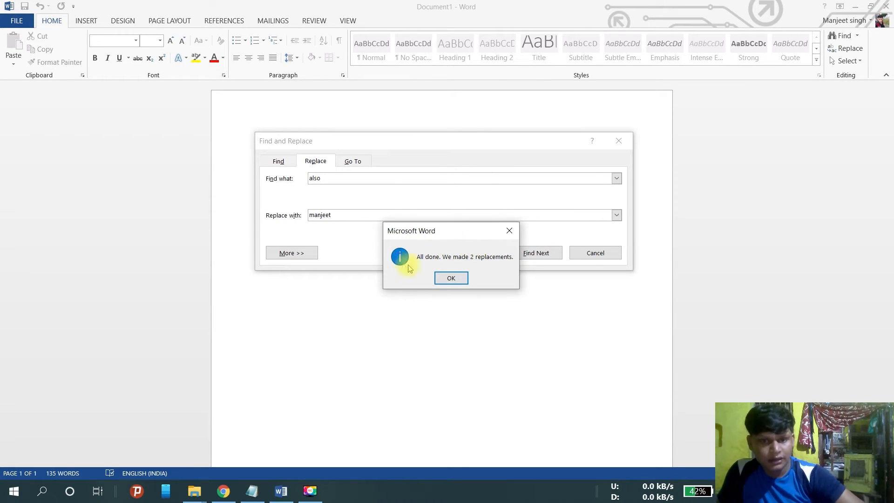
{"action": "left_click", "coordinate": [450, 279]}
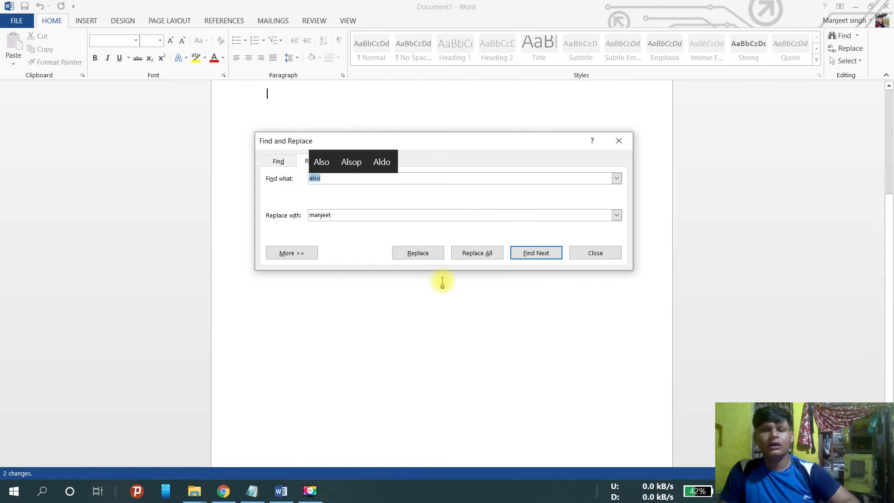
{"action": "left_click", "coordinate": [618, 142]}
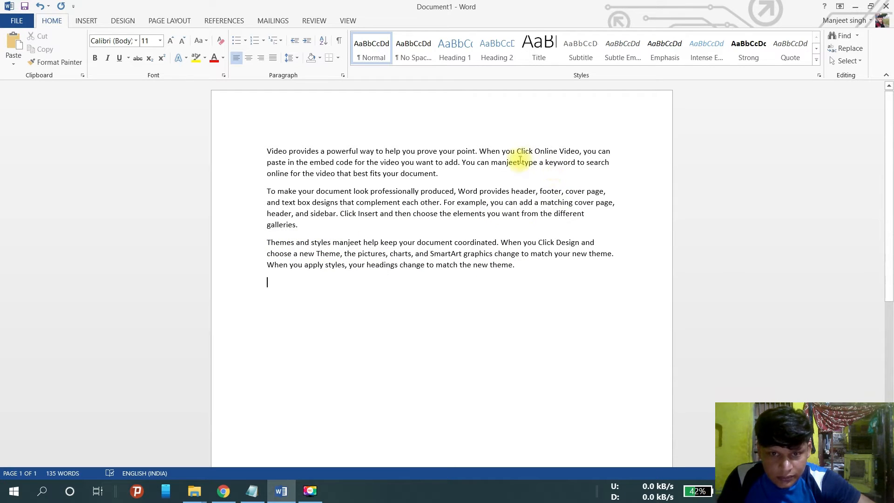
Consult the Notepad topic list for the topic following replace and return to Word
{"action": "left_click", "coordinate": [503, 162]}
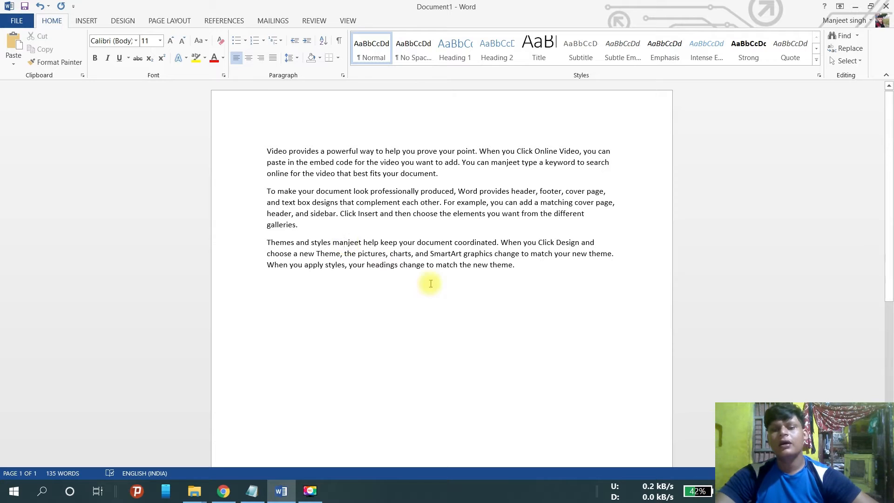
{"action": "left_click", "coordinate": [251, 492]}
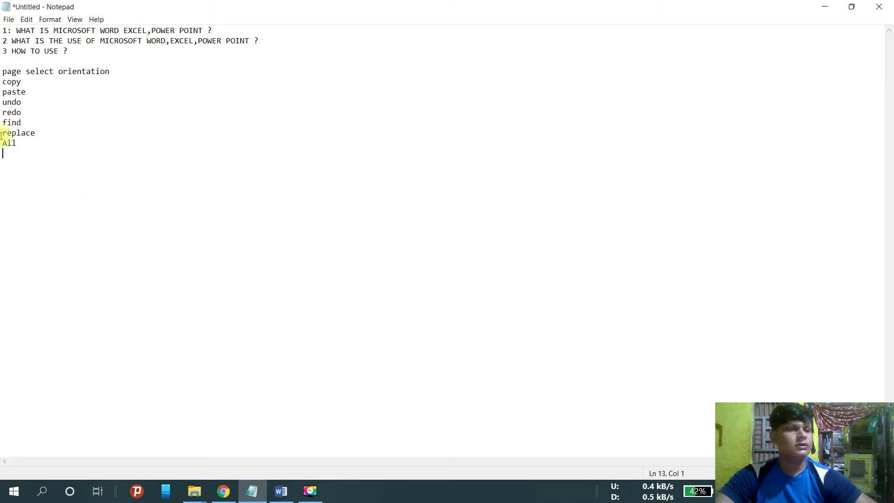
{"action": "left_click", "coordinate": [280, 492]}
Select the entire document text and delete it
{"action": "left_click", "coordinate": [519, 266]}
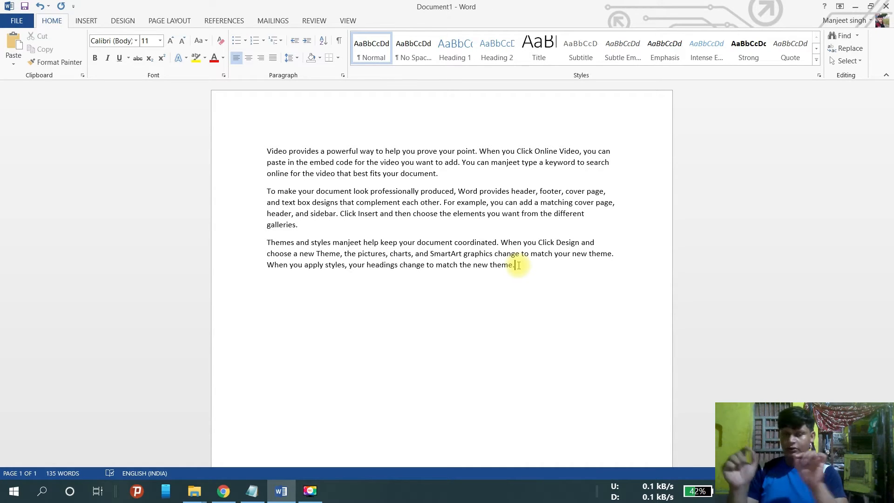
{"action": "key", "text": "ctrl+a"}
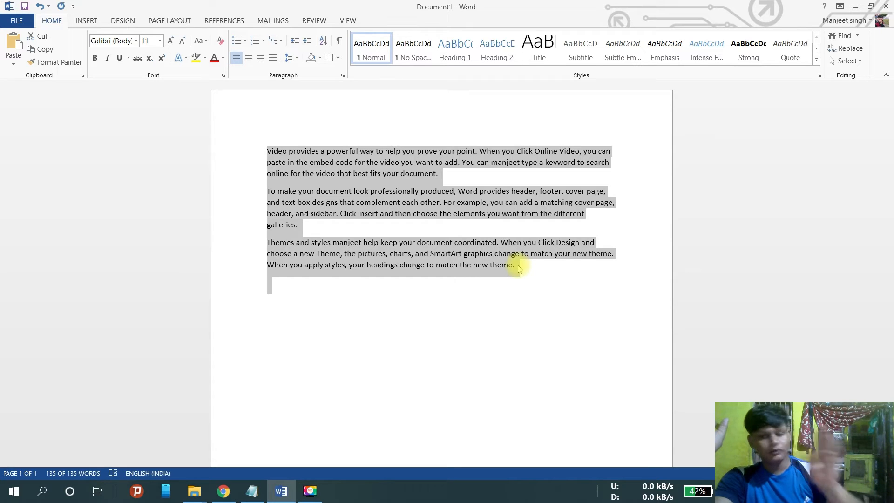
{"action": "key", "text": "Delete"}
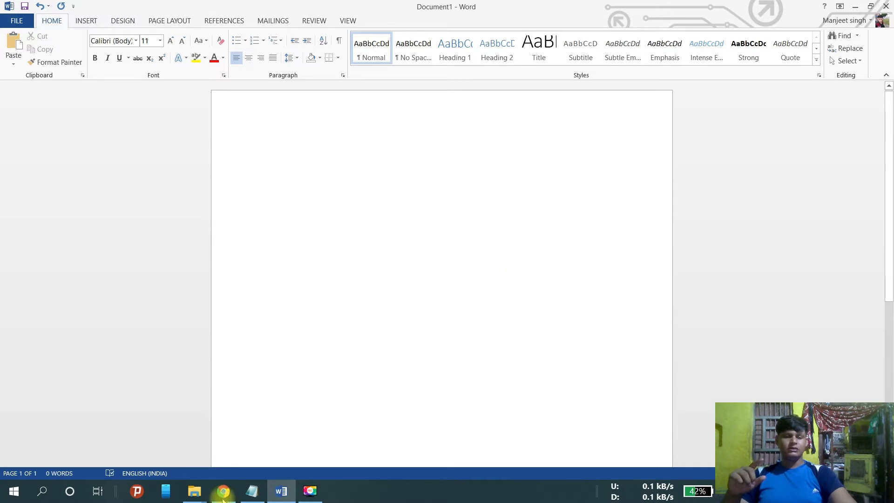
Review the font and paragraph topics in Notepad, and in Word undo and redo the =RAND(3,3) sample text generation
{"action": "left_click", "coordinate": [251, 491]}
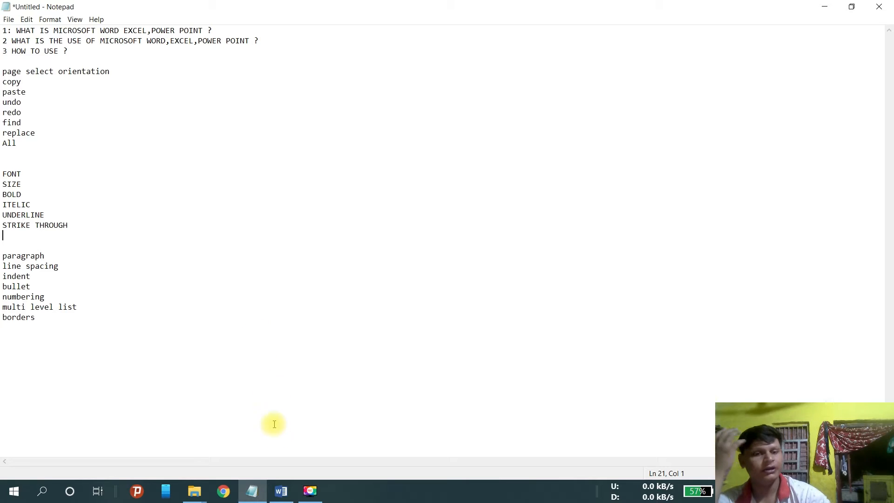
{"action": "left_click", "coordinate": [283, 500]}
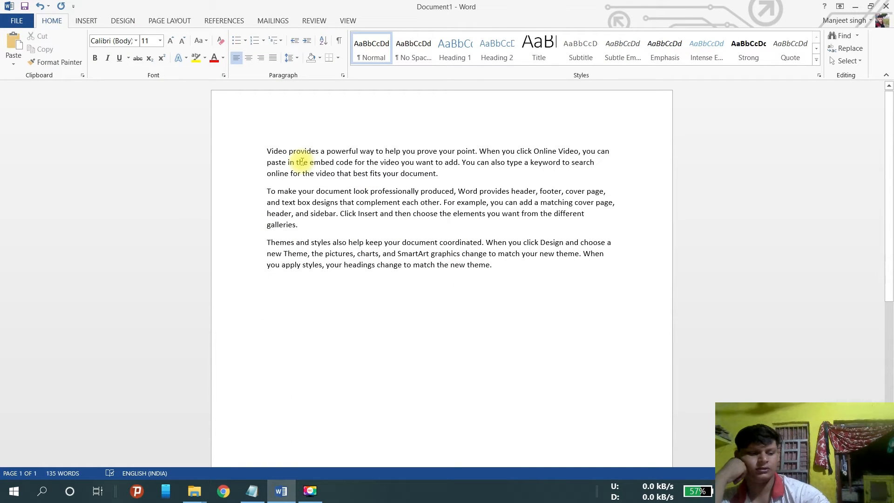
{"action": "key", "text": "ctrl+z"}
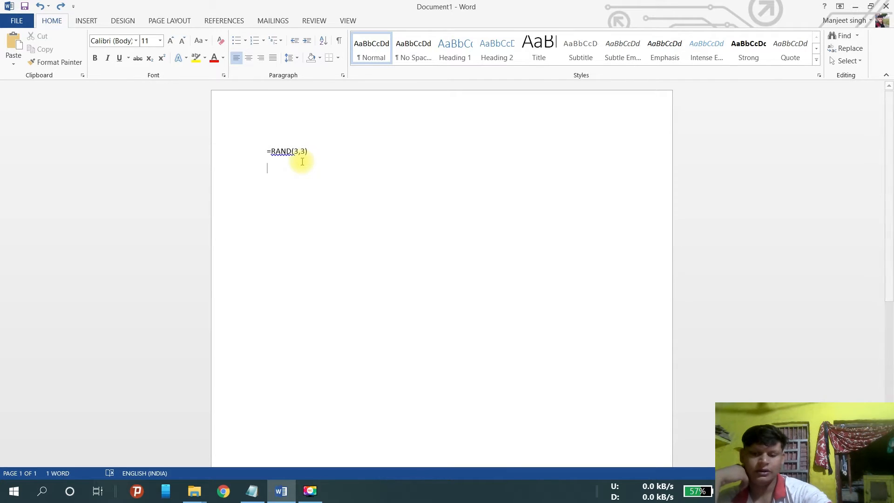
{"action": "key", "text": "ctrl+y"}
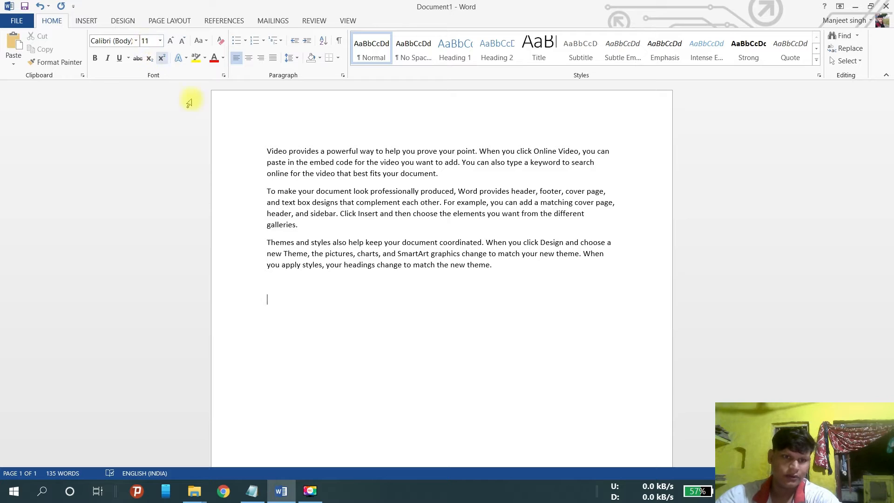
Change the font of the first paragraph to Arial Black
{"action": "left_click", "coordinate": [136, 41]}
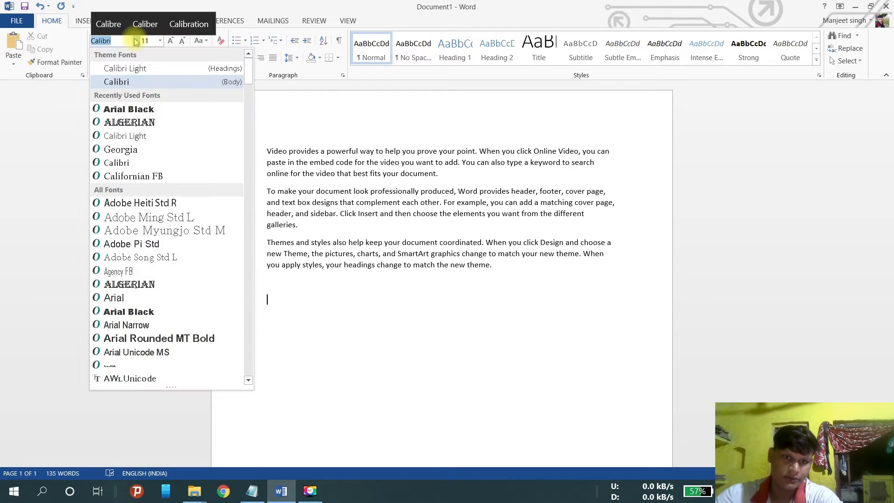
{"action": "left_click", "coordinate": [432, 181]}
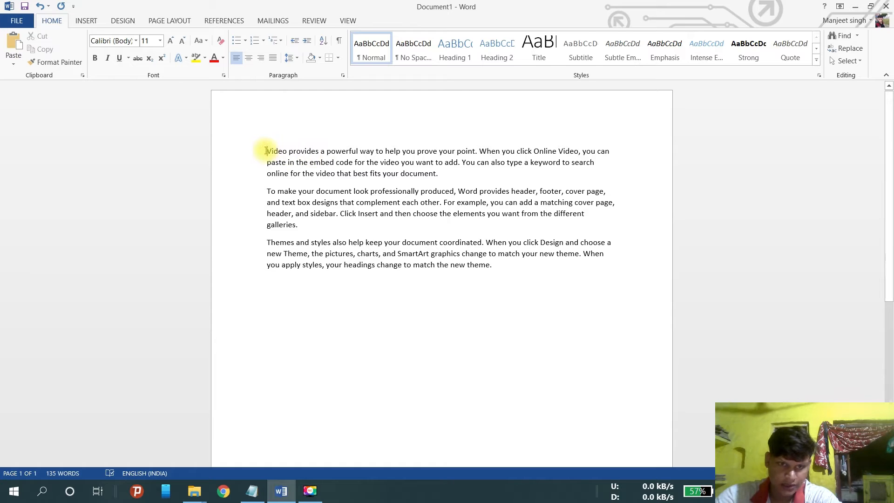
{"action": "left_click_drag", "start_coordinate": [266, 151], "coordinate": [405, 175]}
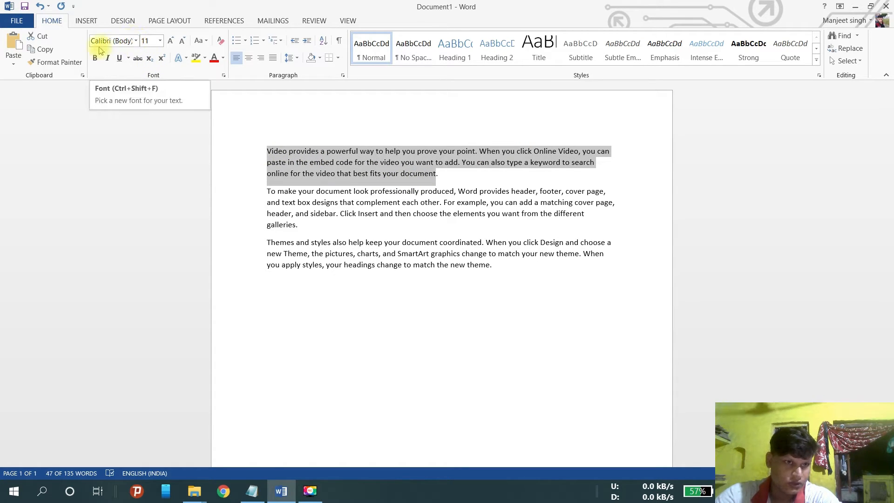
{"action": "left_click", "coordinate": [136, 41]}
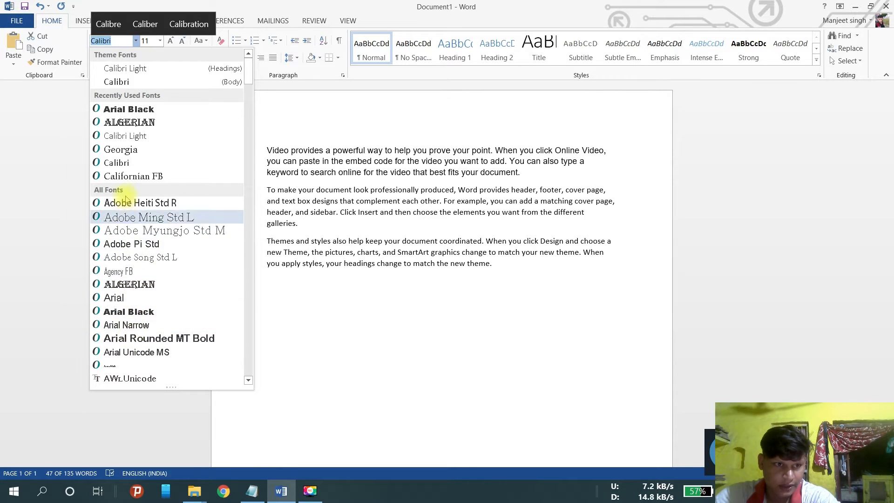
{"action": "left_click", "coordinate": [123, 111]}
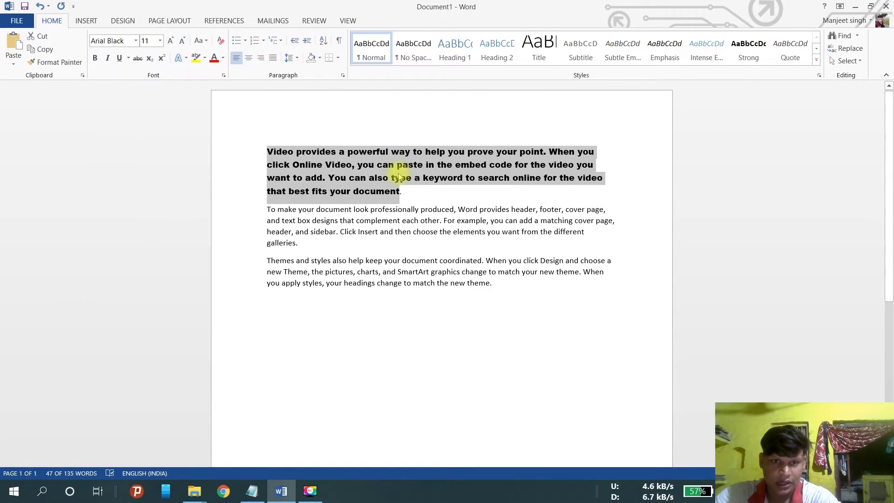
{"action": "left_click", "coordinate": [429, 190]}
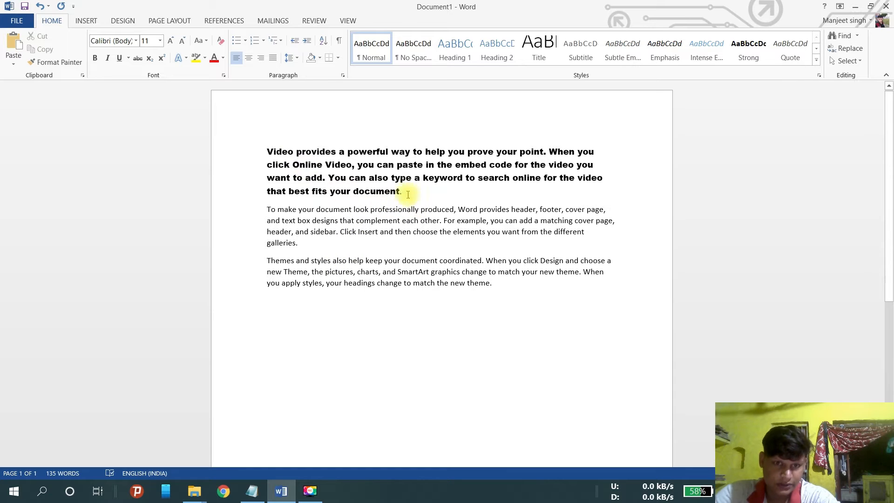
Set the first paragraph's font size to 12
{"action": "left_click_drag", "start_coordinate": [406, 195], "coordinate": [273, 154]}
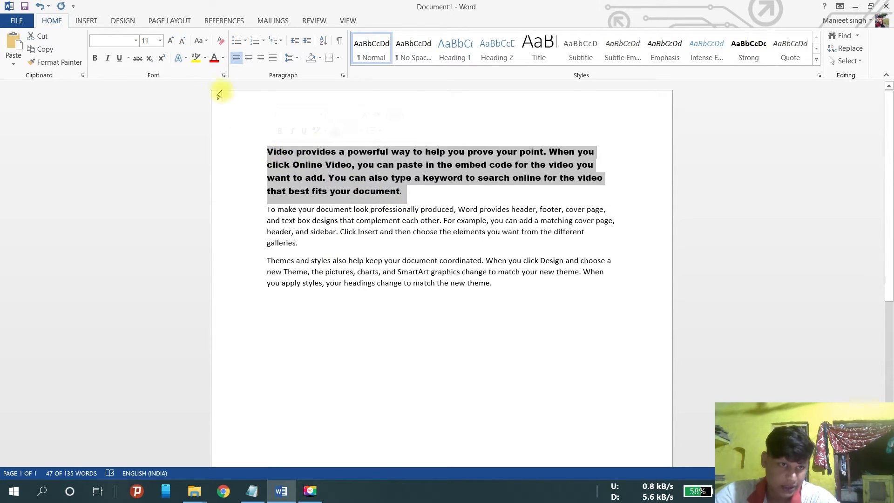
{"action": "left_click", "coordinate": [160, 41]}
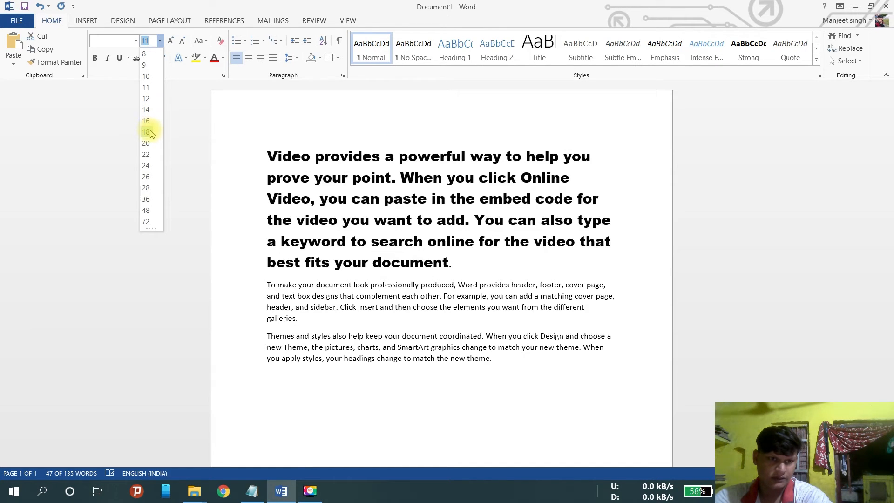
{"action": "left_click", "coordinate": [146, 99]}
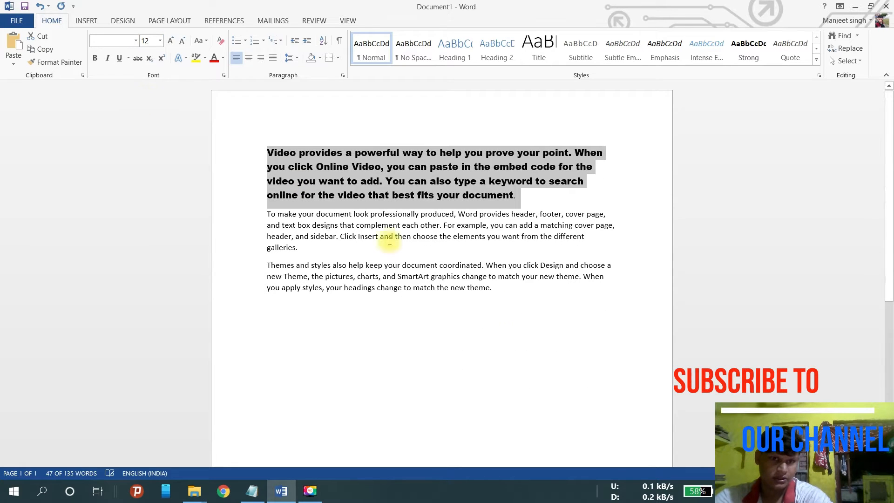
{"action": "left_click", "coordinate": [535, 200]}
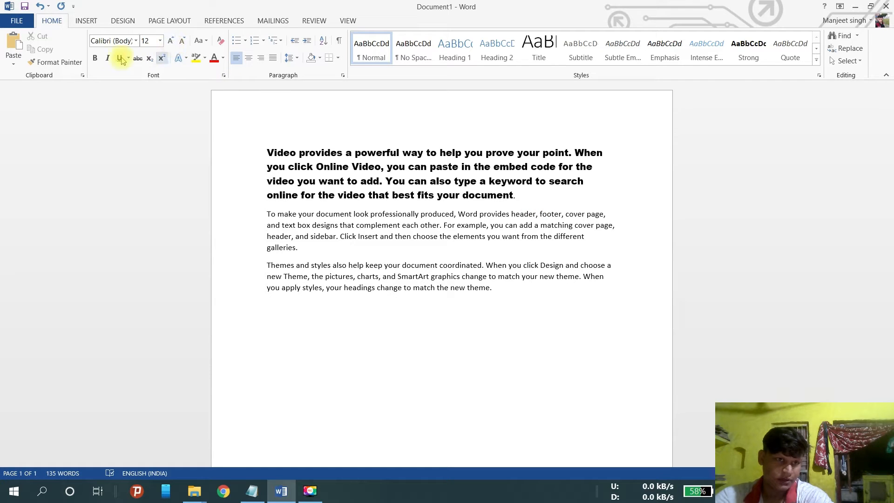
Grow the font size at the insertion point by two steps and shrink it by two steps, with no text selected
{"action": "left_click", "coordinate": [171, 42]}
{"action": "left_click", "coordinate": [171, 42]}
{"action": "left_click", "coordinate": [182, 41]}
{"action": "left_click", "coordinate": [182, 41]}
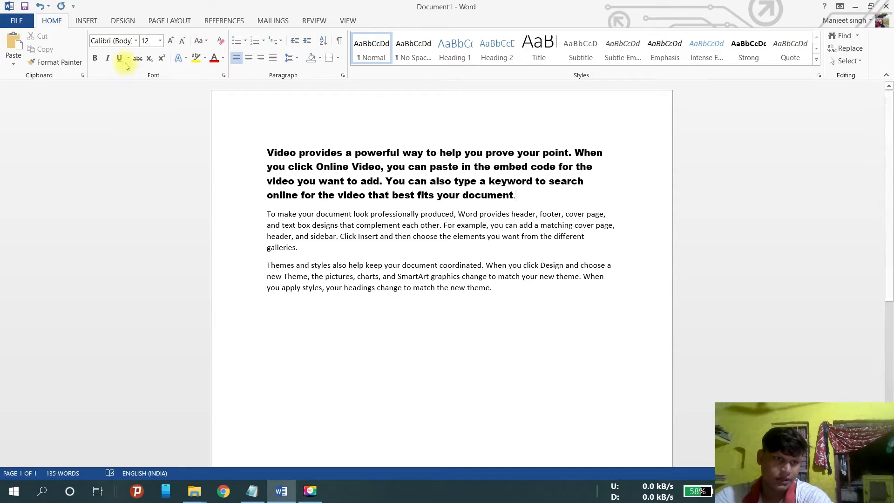
Select the first paragraph and grow its font size by two steps to 16
{"action": "left_click_drag", "start_coordinate": [518, 195], "coordinate": [262, 160]}
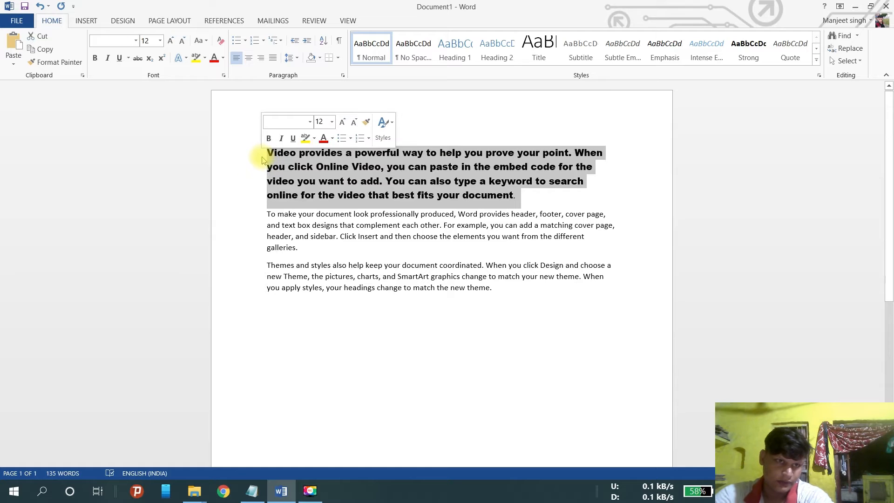
{"action": "left_click", "coordinate": [173, 43]}
{"action": "left_click", "coordinate": [173, 44]}
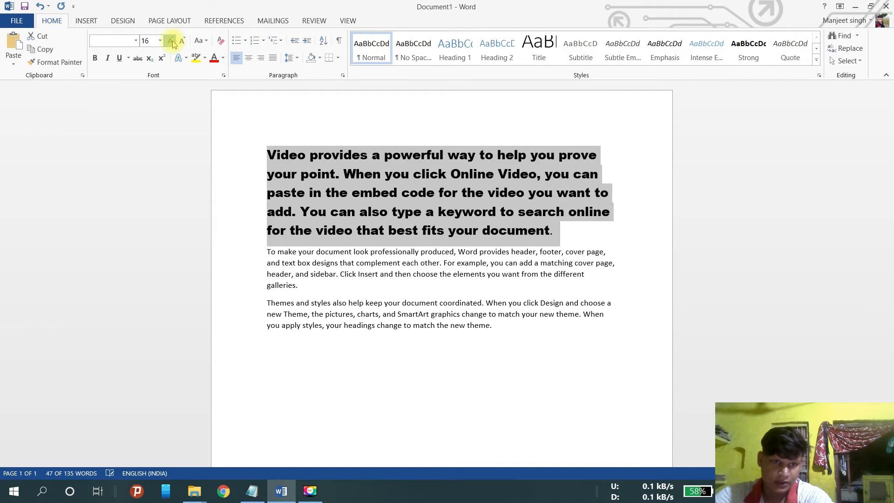
Shrink the first paragraph's font size by two steps to 12 and deselect the text
{"action": "left_click", "coordinate": [172, 44]}
{"action": "left_click", "coordinate": [182, 43]}
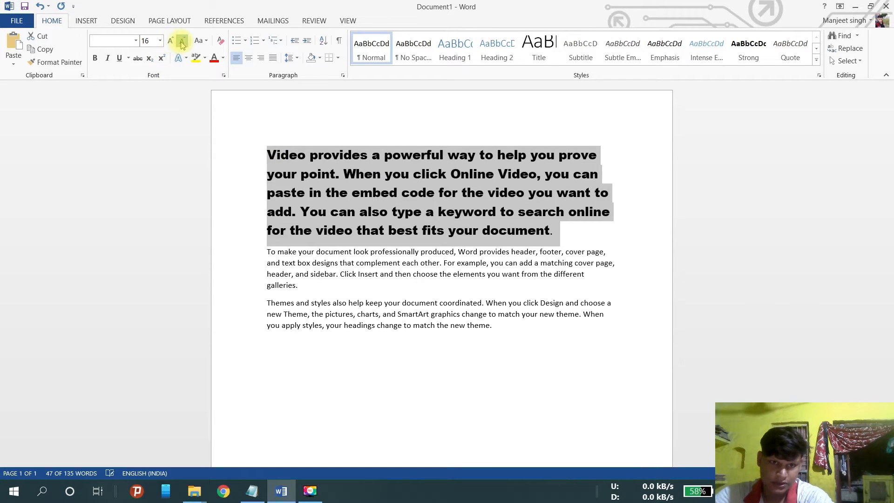
{"action": "left_click", "coordinate": [182, 42]}
{"action": "left_click", "coordinate": [182, 43]}
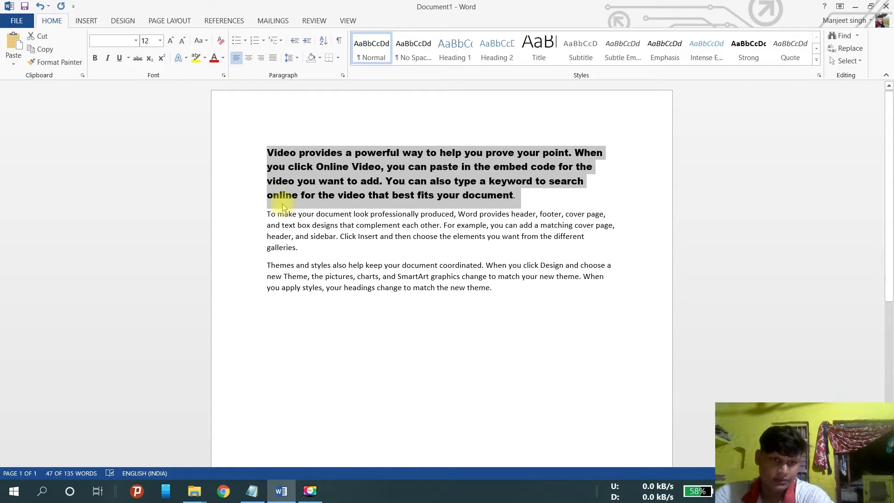
{"action": "left_click", "coordinate": [351, 251]}
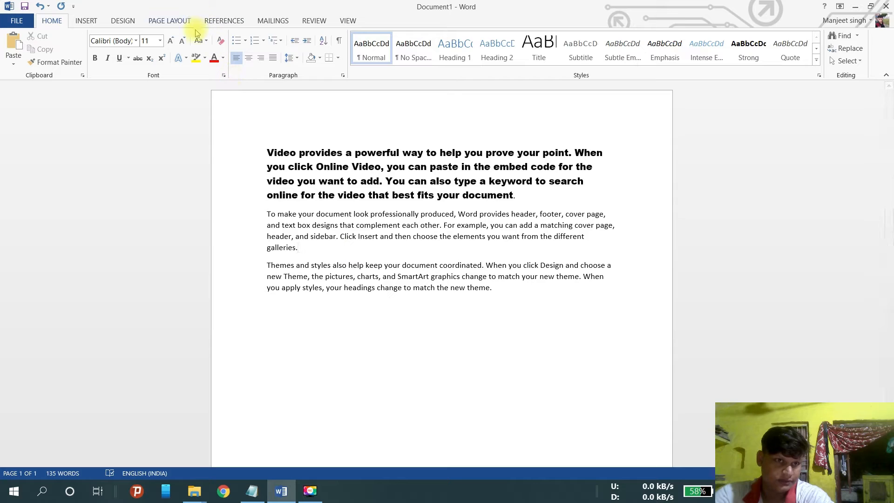
{"action": "left_click", "coordinate": [203, 45]}
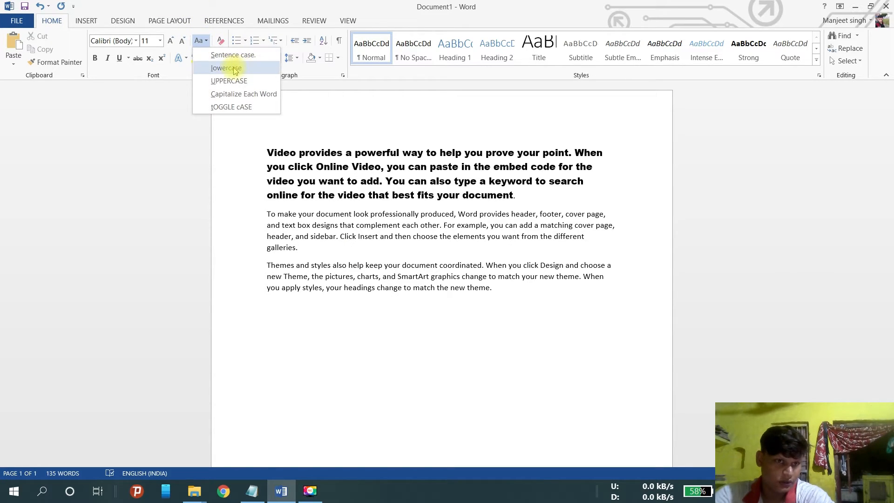
{"action": "left_click", "coordinate": [254, 187]}
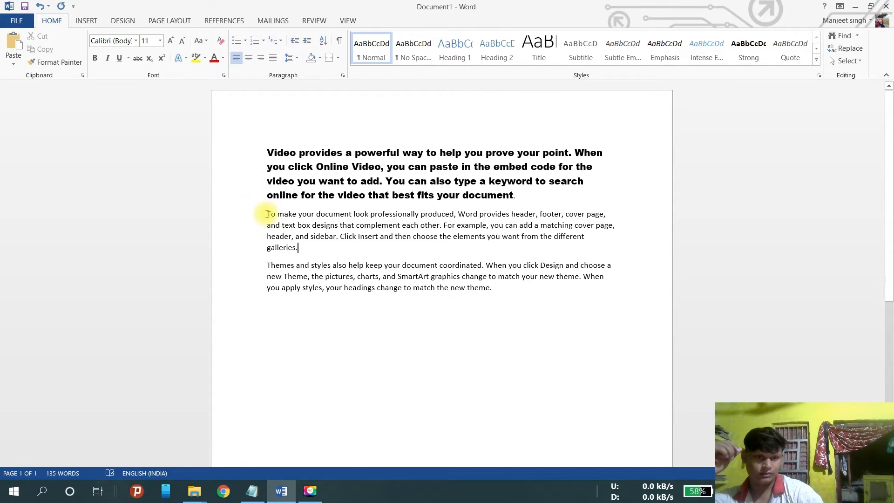
{"action": "left_click_drag", "start_coordinate": [267, 214], "coordinate": [532, 222]}
{"action": "left_click", "coordinate": [392, 265]}
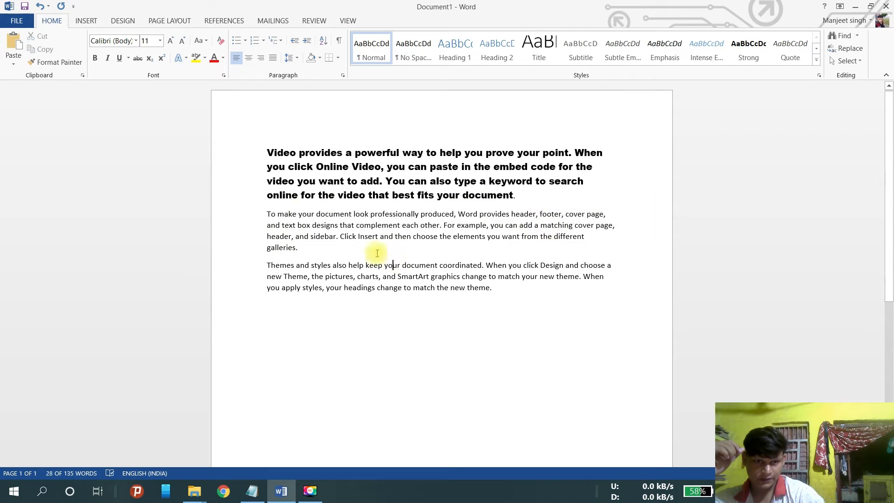
{"action": "left_click_drag", "start_coordinate": [267, 215], "coordinate": [530, 216]}
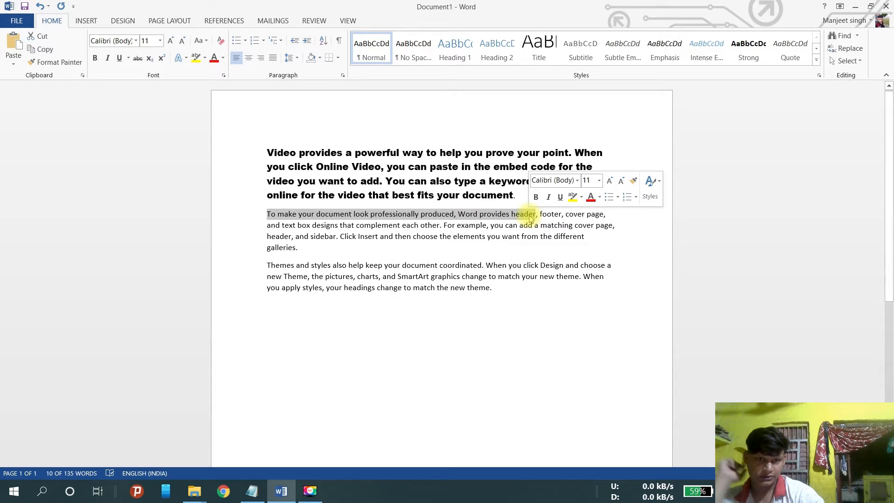
{"action": "left_click", "coordinate": [453, 215]}
{"action": "left_click_drag", "start_coordinate": [453, 217], "coordinate": [270, 213]}
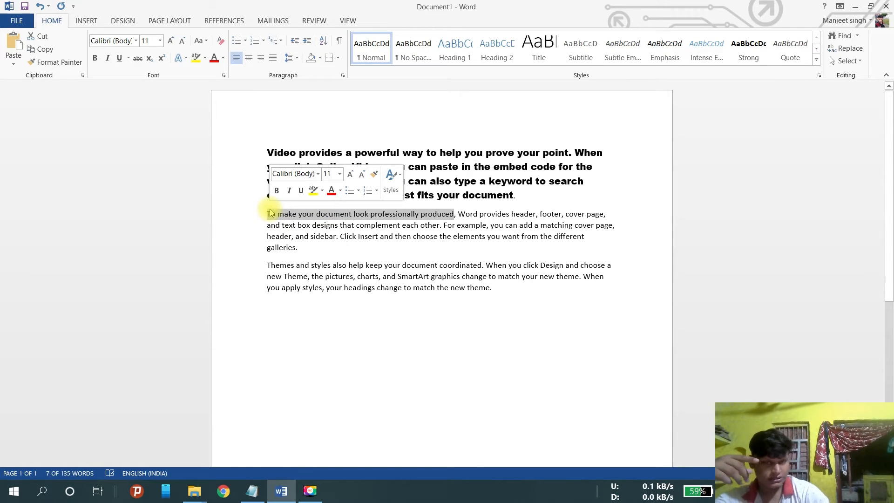
{"action": "scroll", "coordinate": [320, 227], "scroll_direction": "up", "scroll_amount": 3}
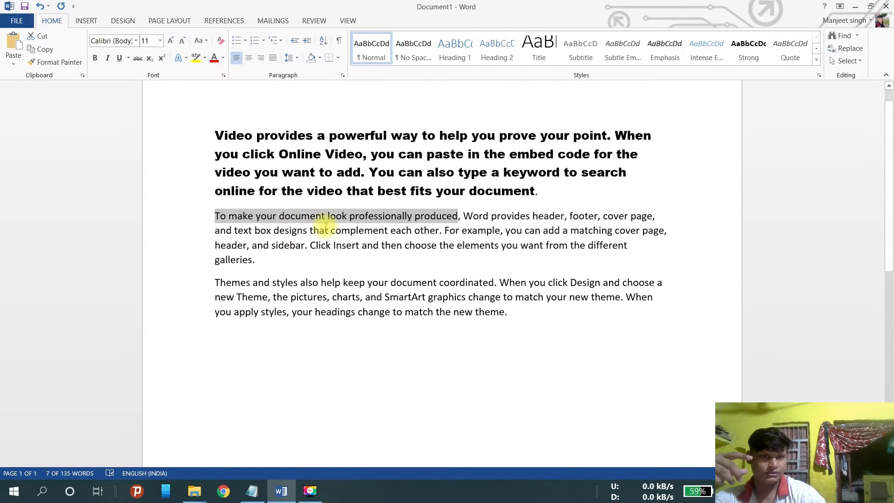
{"action": "left_click", "coordinate": [207, 41]}
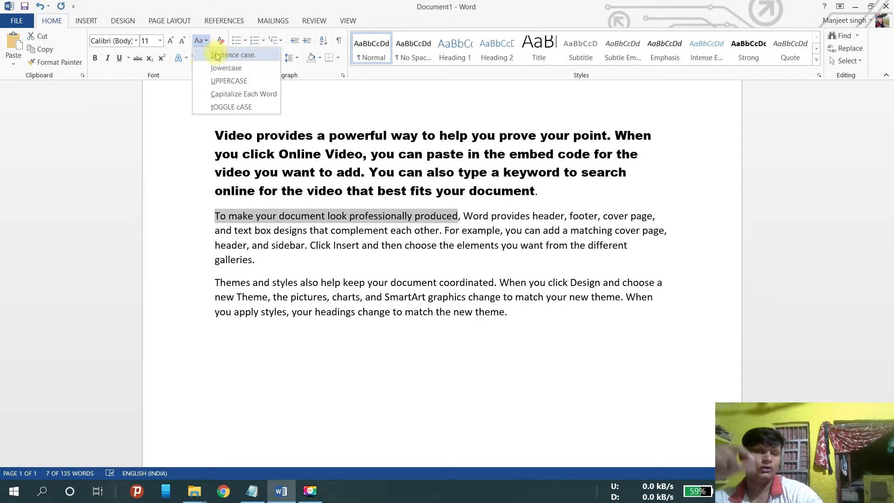
Retype the first letter of the second paragraph as a lowercase "t"
{"action": "left_click", "coordinate": [219, 217]}
{"action": "left_click", "coordinate": [220, 217]}
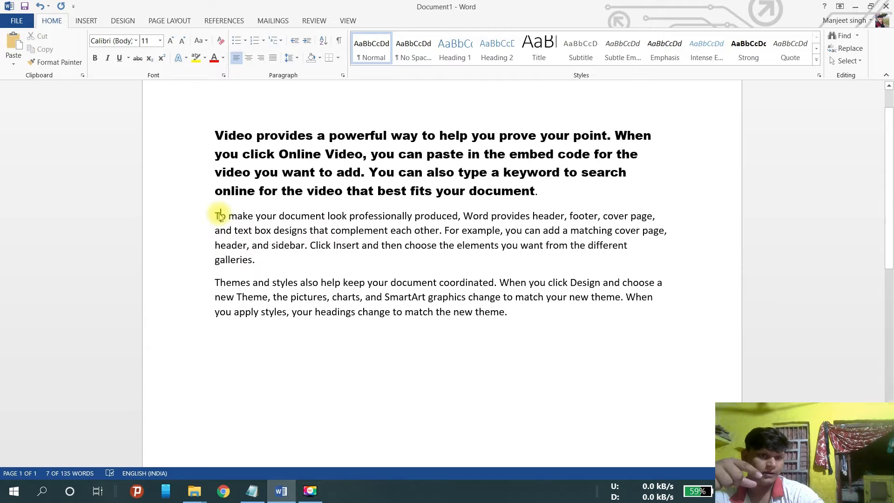
{"action": "key", "text": "BackSpace"}
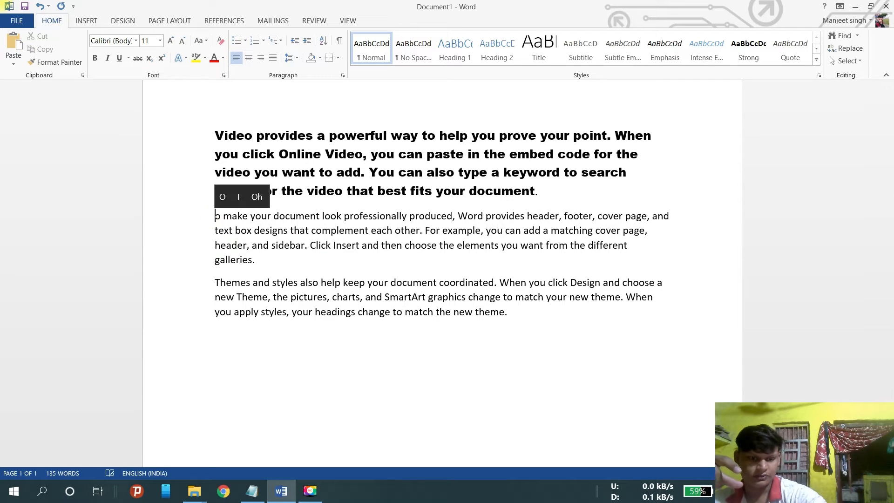
{"action": "type", "text": "T"}
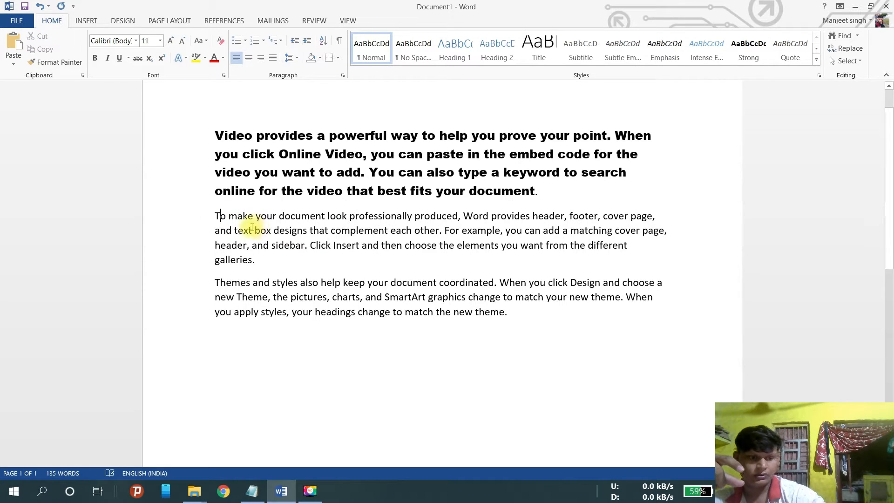
{"action": "key", "text": "BackSpace"}
{"action": "type", "text": "t"}
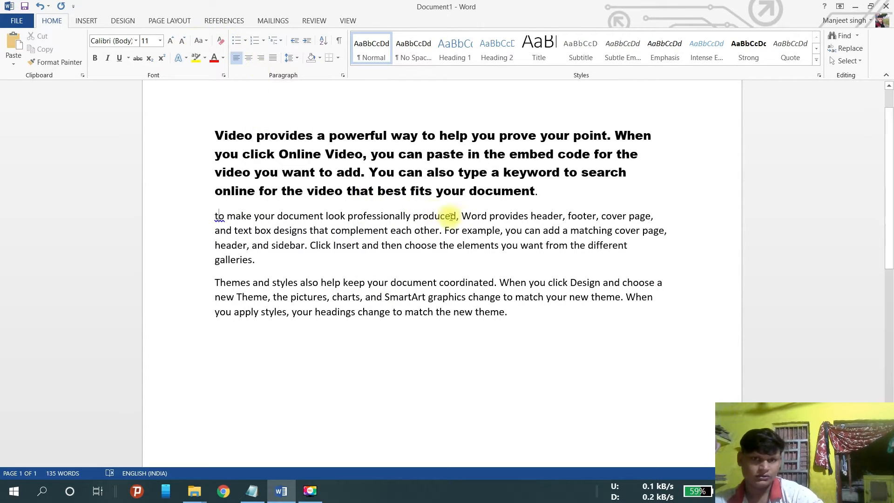
Apply Sentence case to the phrase "to make your document look professionally produced" in the second paragraph
{"action": "left_click_drag", "start_coordinate": [456, 217], "coordinate": [216, 217]}
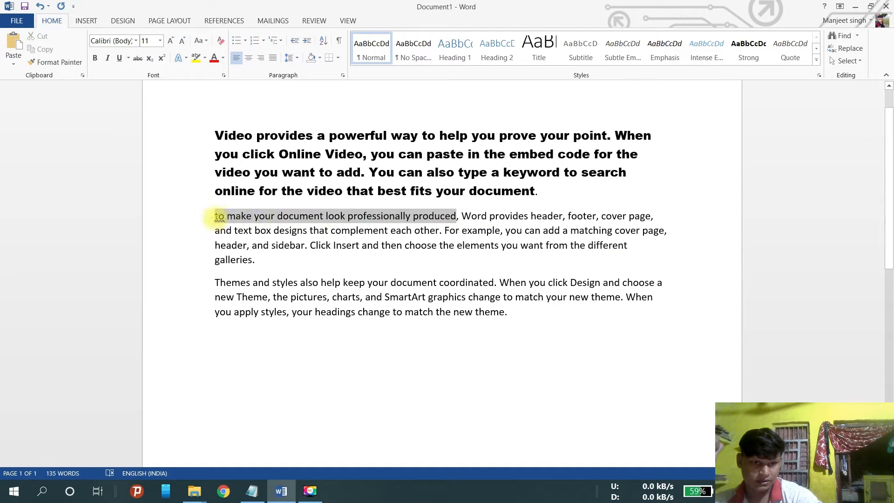
{"action": "left_click", "coordinate": [207, 41]}
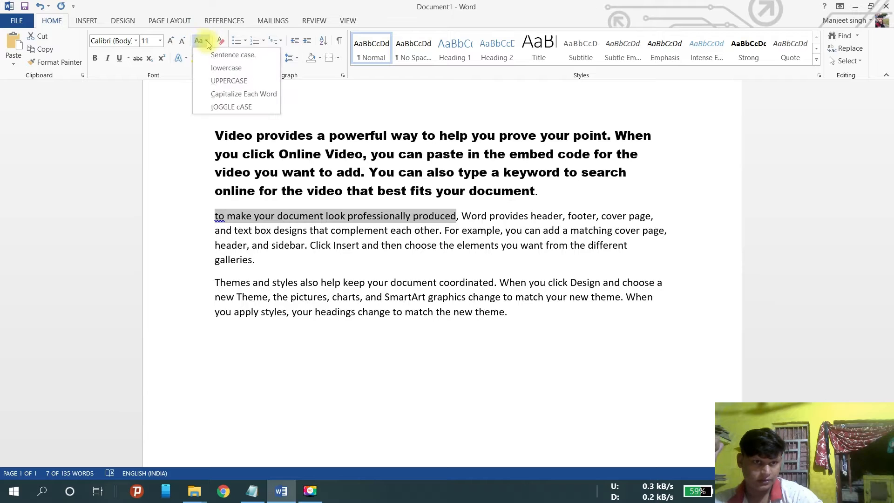
{"action": "left_click", "coordinate": [226, 56]}
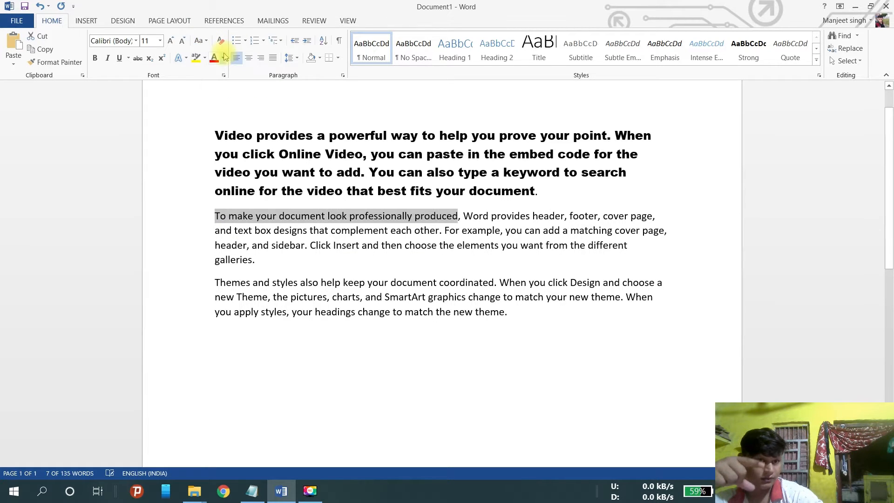
{"action": "left_click", "coordinate": [208, 223]}
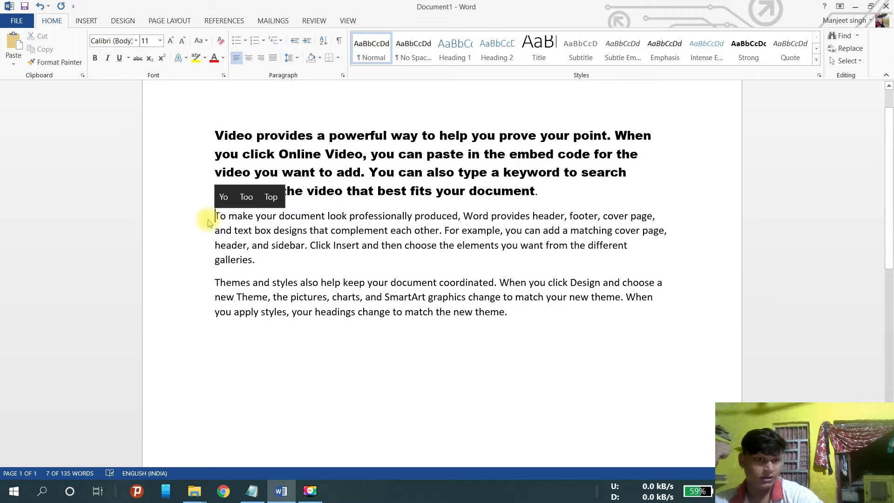
Select the phrase "To make your document look professionally produced" and change its case to lowercase
{"action": "left_click", "coordinate": [458, 217]}
{"action": "left_click_drag", "start_coordinate": [458, 217], "coordinate": [223, 223]}
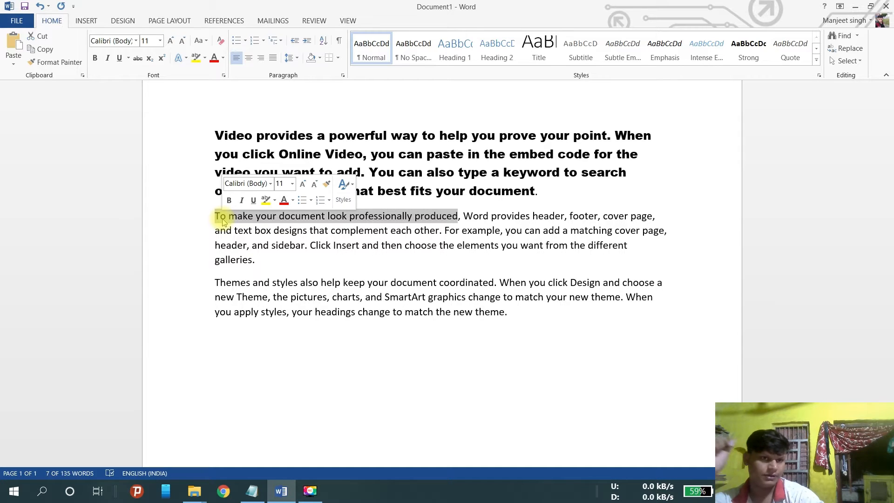
{"action": "left_click", "coordinate": [207, 42]}
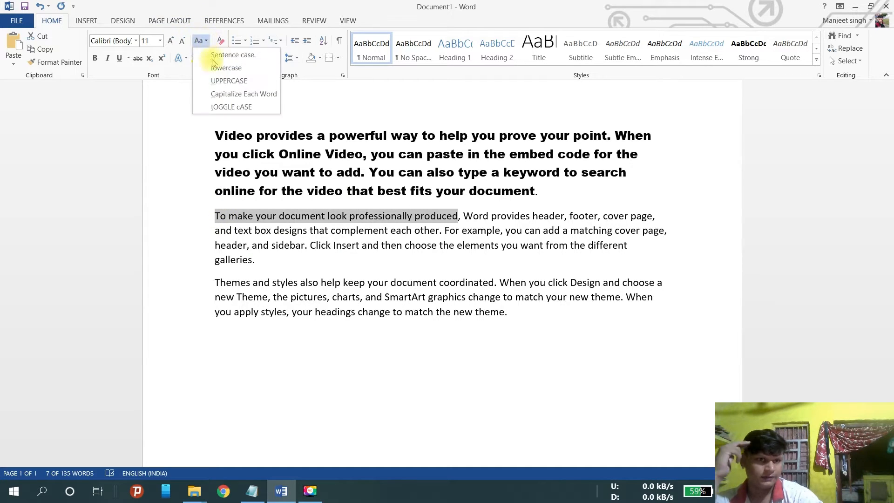
{"action": "left_click", "coordinate": [227, 70]}
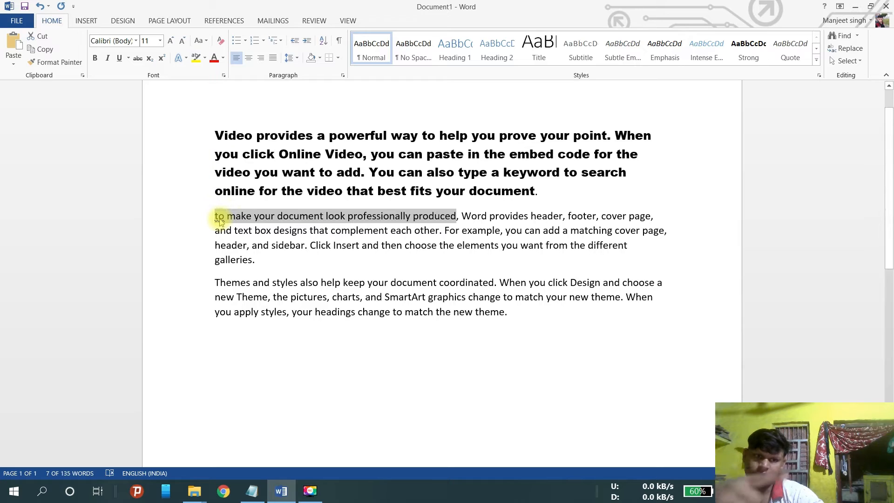
Change the selected phrase to UPPERCASE and back to lowercase
{"action": "left_click", "coordinate": [200, 41]}
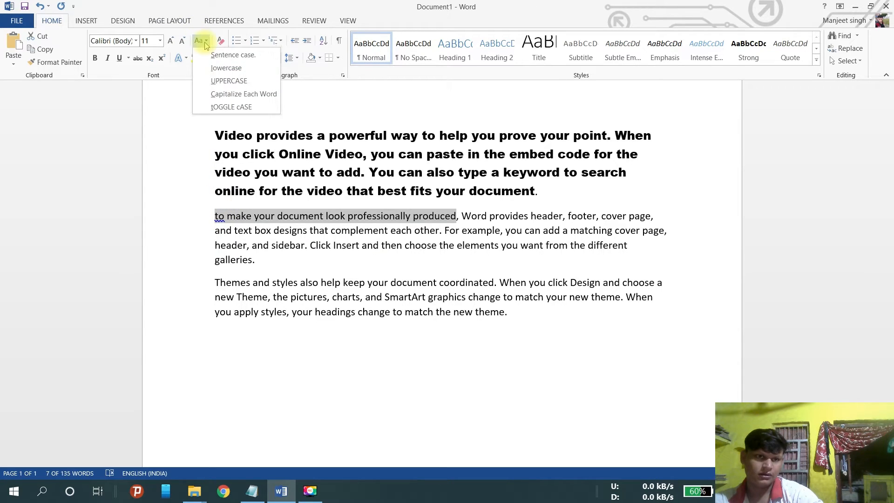
{"action": "left_click", "coordinate": [226, 82]}
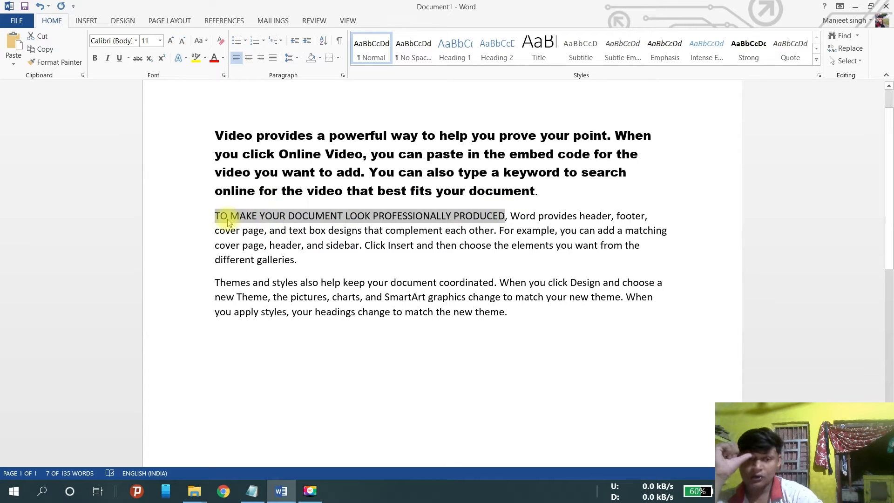
{"action": "left_click", "coordinate": [207, 42]}
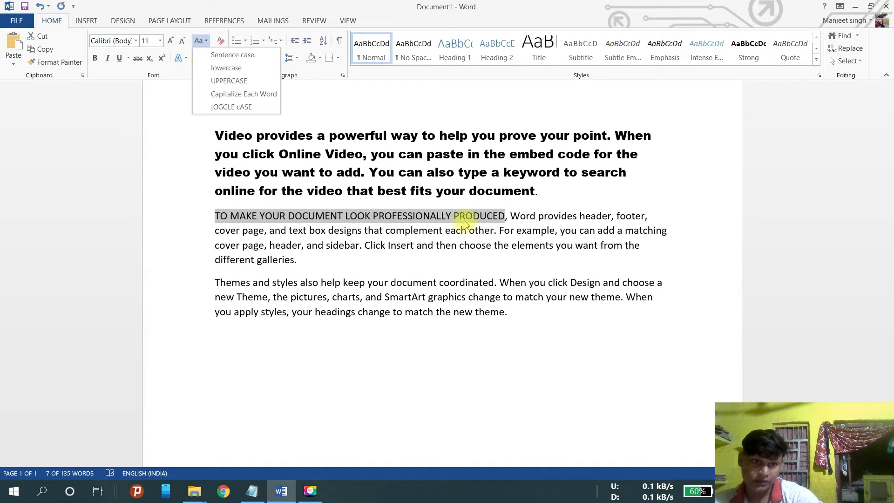
{"action": "left_click", "coordinate": [236, 74]}
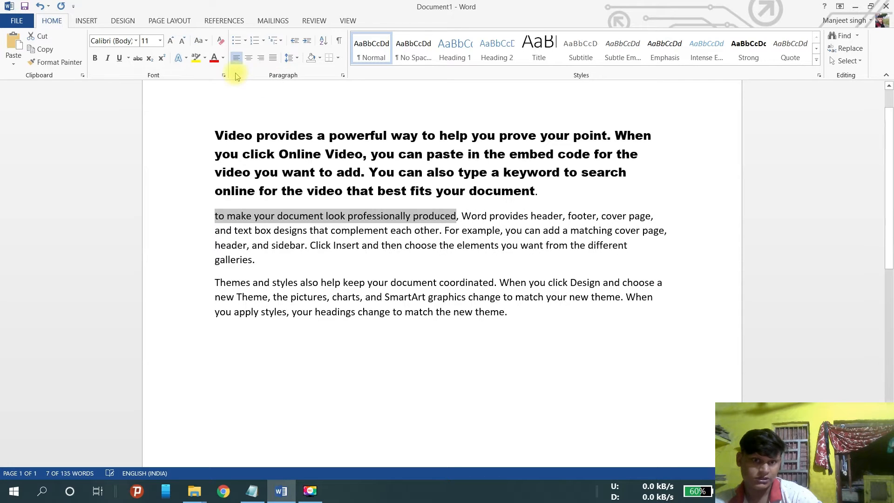
Apply Capitalize Each Word to the selected phrase, followed by tOGGLE cASE
{"action": "left_click", "coordinate": [200, 40]}
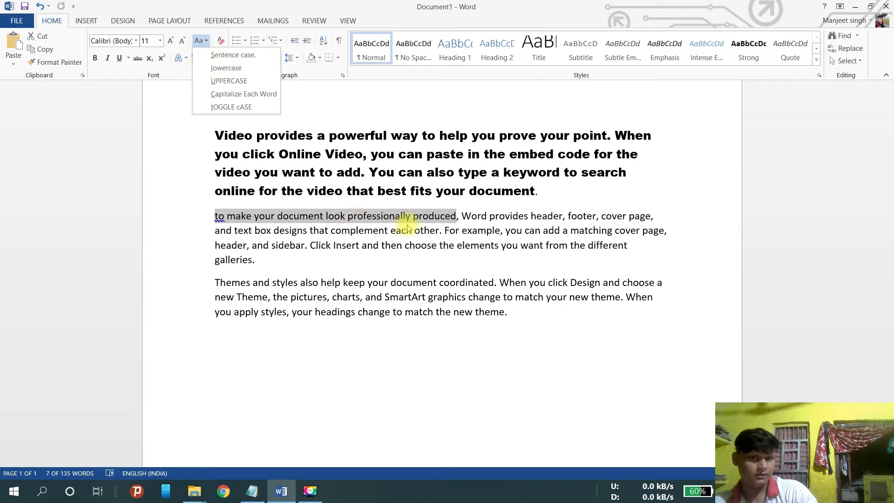
{"action": "left_click", "coordinate": [243, 96]}
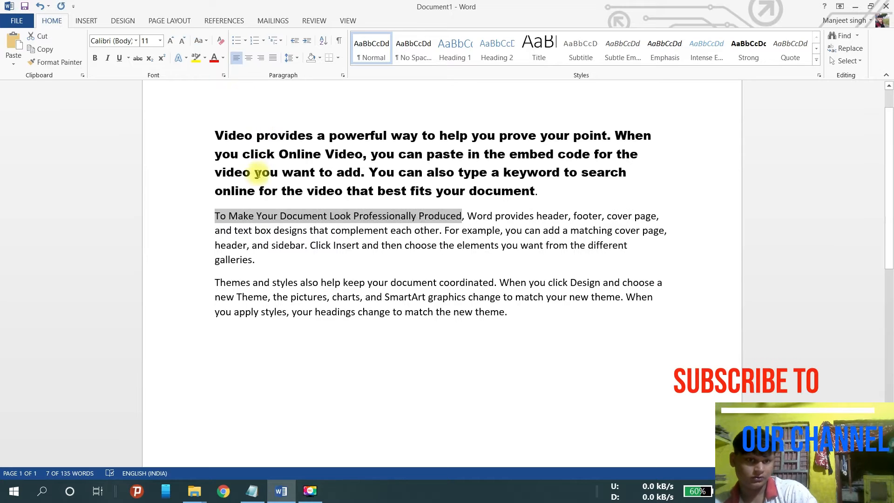
{"action": "left_click", "coordinate": [207, 42]}
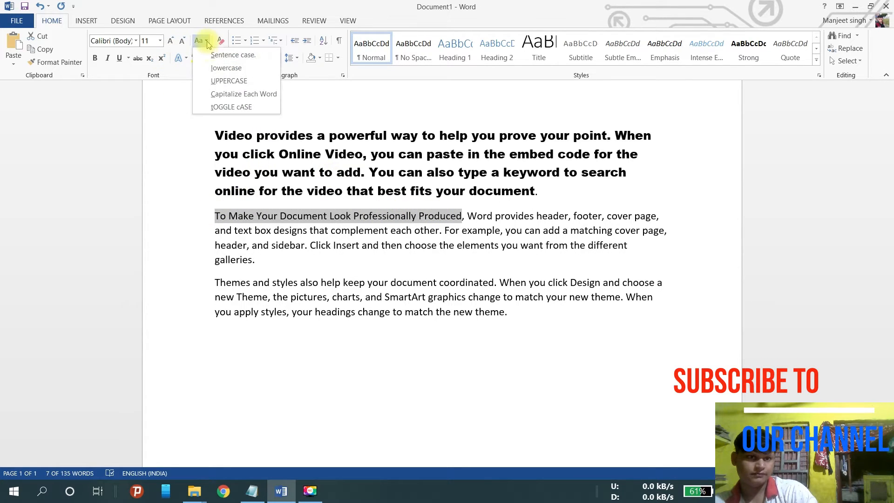
{"action": "left_click", "coordinate": [221, 108]}
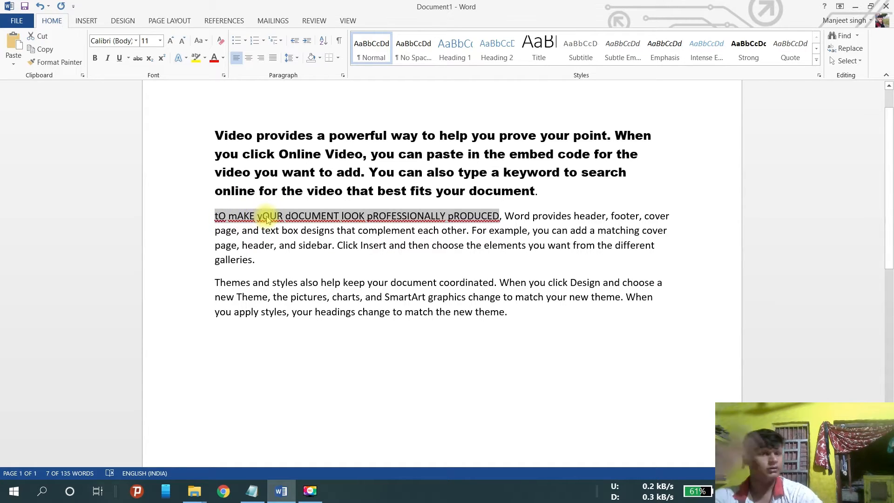
Split the second paragraph before "Word provides header", leaving one empty paragraph between the two parts
{"action": "left_click", "coordinate": [462, 270]}
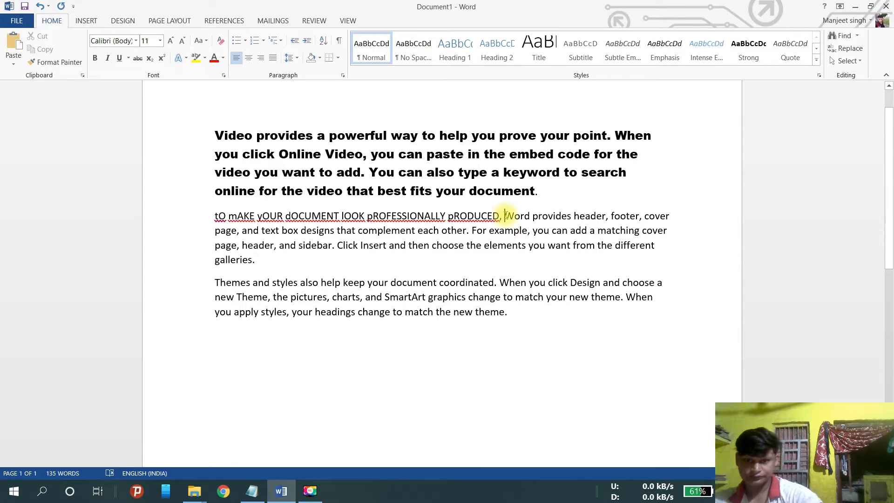
{"action": "key", "text": "Return"}
{"action": "key", "text": "Return"}
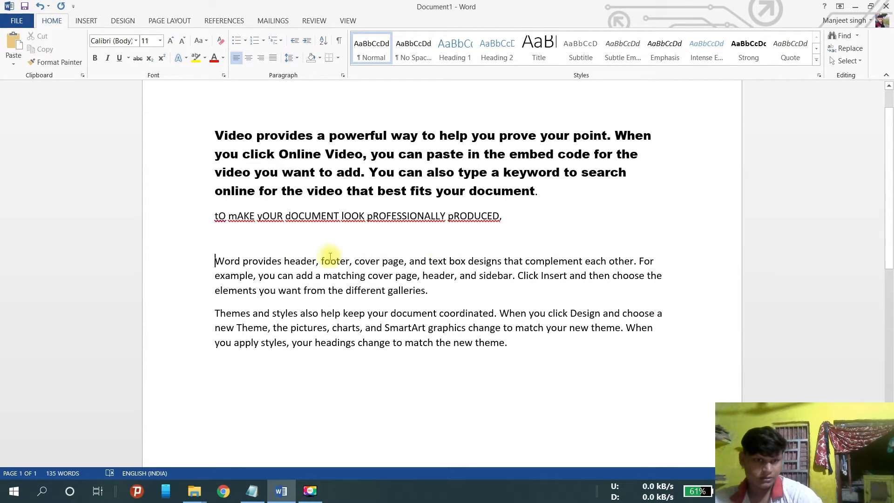
Make the words "Word provides header" bold and deselect them
{"action": "left_click_drag", "start_coordinate": [316, 262], "coordinate": [222, 263]}
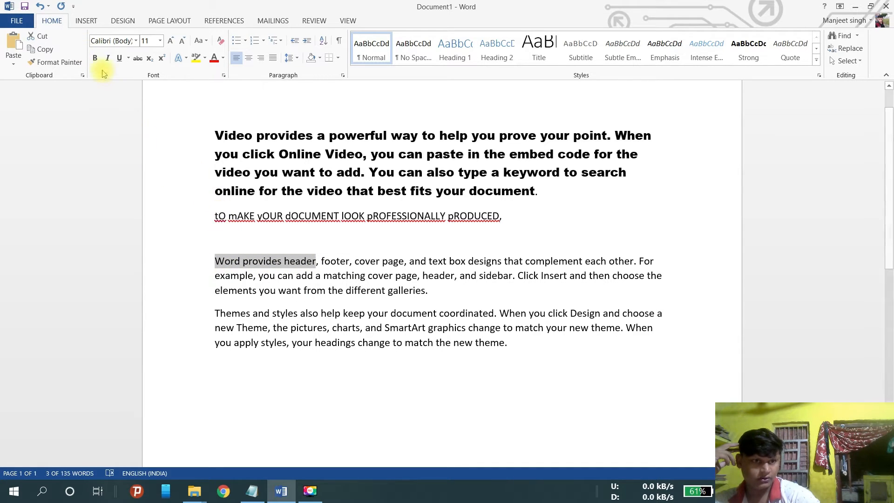
{"action": "left_click", "coordinate": [95, 58]}
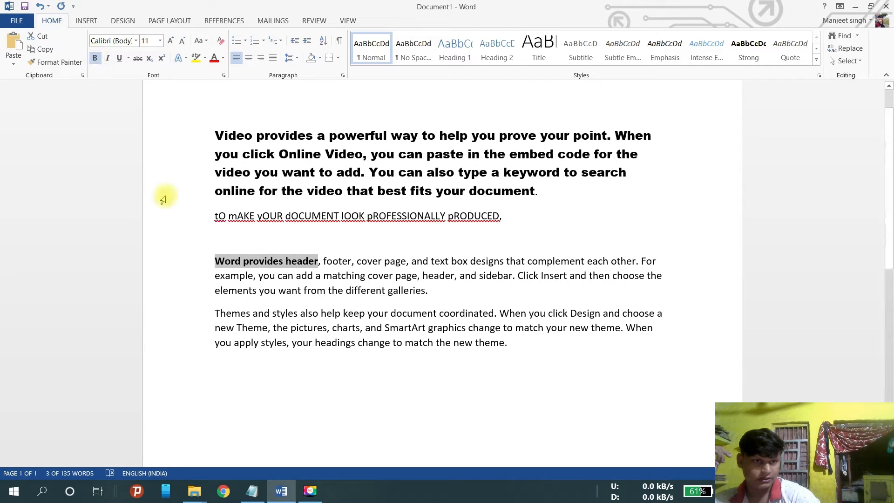
{"action": "left_click", "coordinate": [416, 302]}
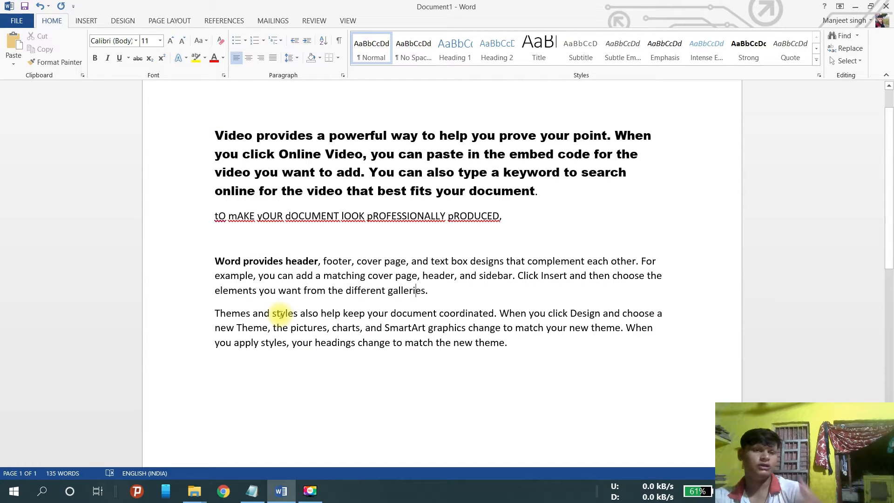
Move the text following "Word provides header," down into its own paragraph, leaving one empty paragraph in between
{"action": "left_click", "coordinate": [321, 261]}
{"action": "key", "text": "Return"}
{"action": "key", "text": "Return"}
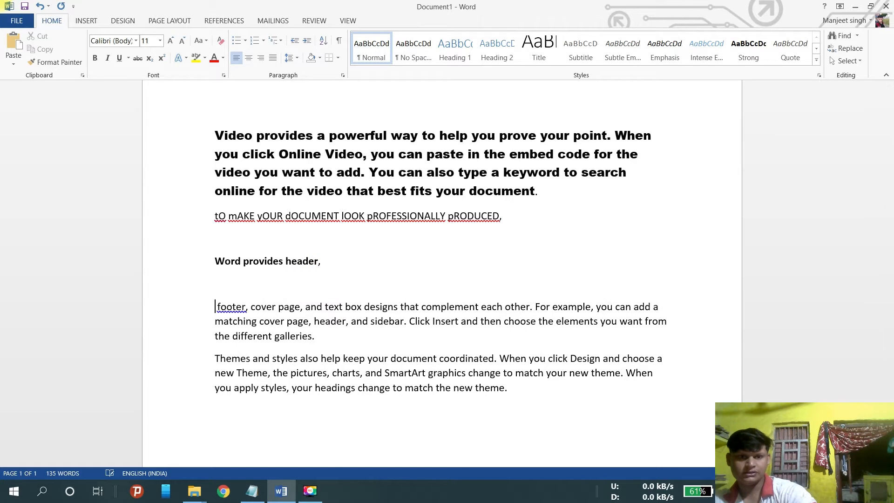
Capitalize the first letter of "footer" and move the text after "Footer," into its own paragraph
{"action": "left_click", "coordinate": [221, 306]}
{"action": "key", "text": "BackSpace"}
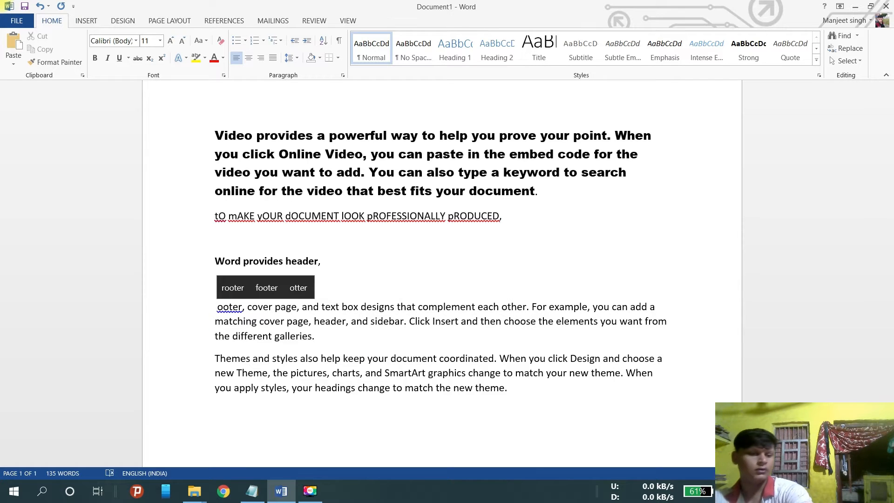
{"action": "type", "text": "F"}
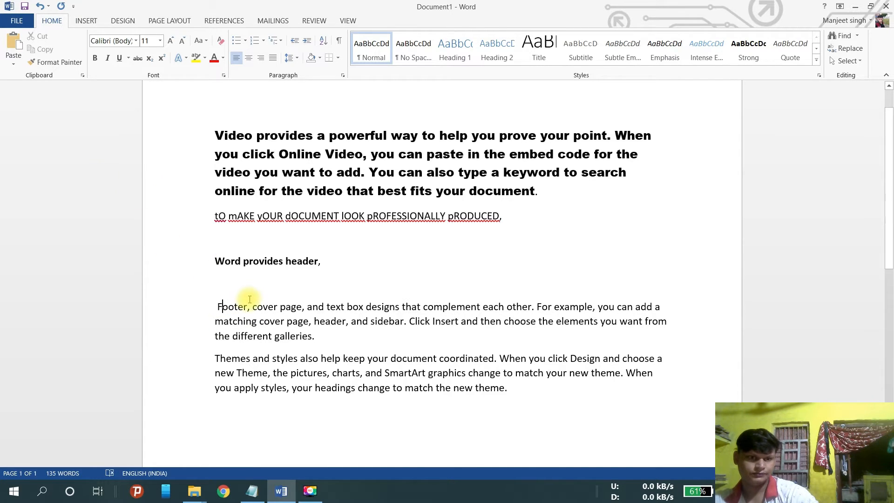
{"action": "left_click", "coordinate": [250, 306]}
{"action": "key", "text": "Return"}
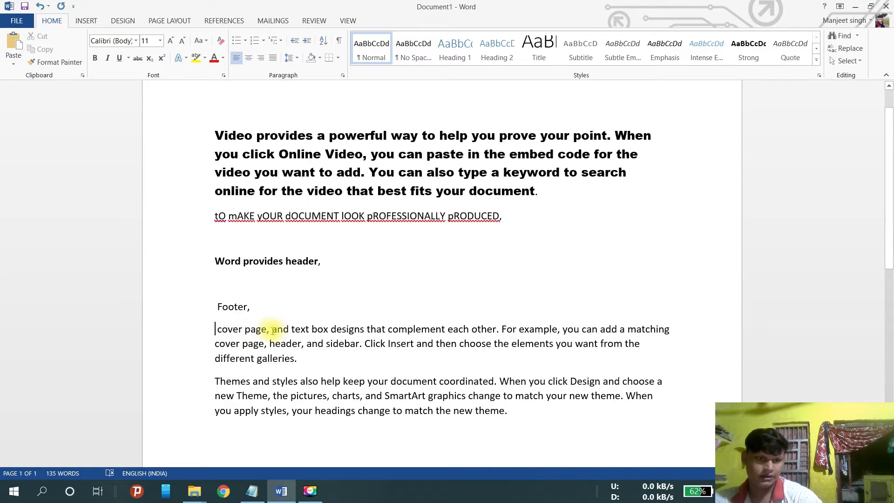
Italicize the words "cover page" at the start of the new paragraph and deselect them
{"action": "left_click_drag", "start_coordinate": [267, 328], "coordinate": [217, 329]}
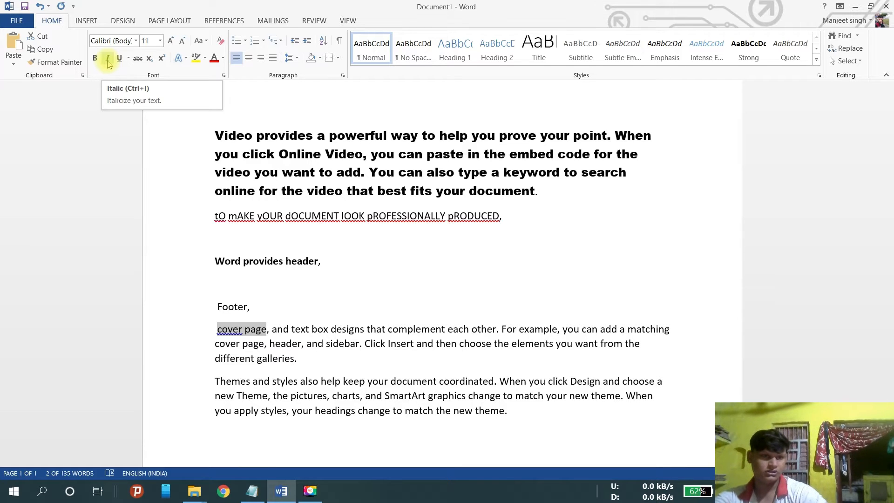
{"action": "left_click", "coordinate": [108, 61]}
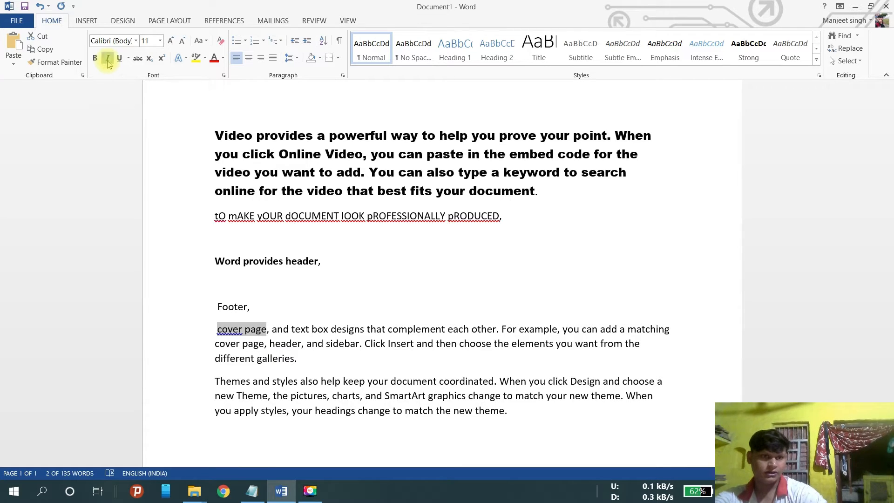
{"action": "left_click", "coordinate": [350, 287]}
{"action": "left_click_drag", "start_coordinate": [267, 330], "coordinate": [223, 331]}
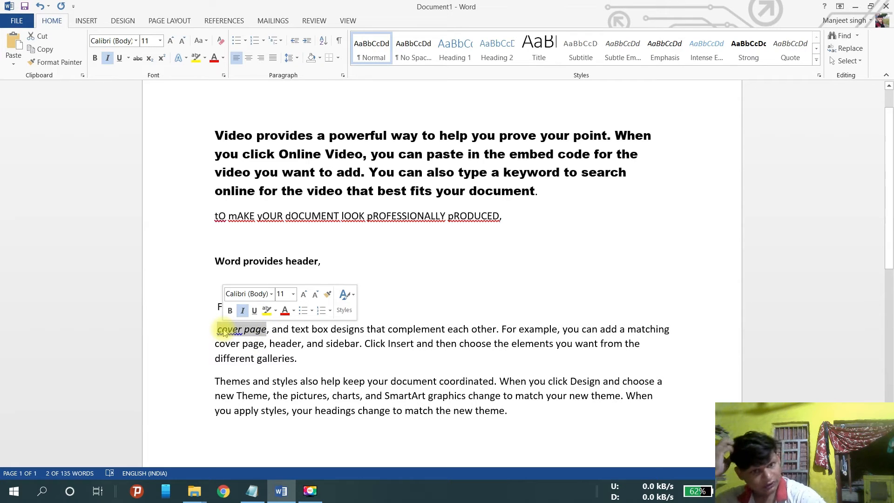
{"action": "left_click", "coordinate": [329, 360]}
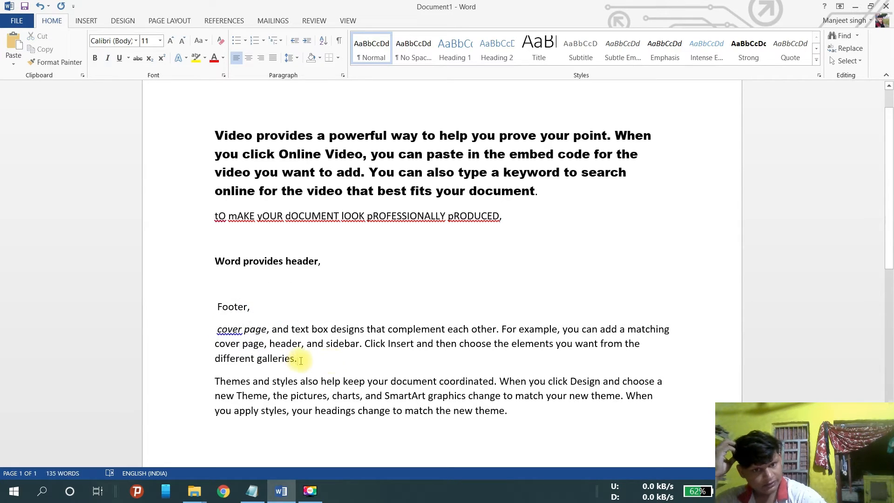
Make the entire paragraph beginning "cover page, and text box designs" italic and deselect it
{"action": "left_click_drag", "start_coordinate": [301, 361], "coordinate": [218, 330]}
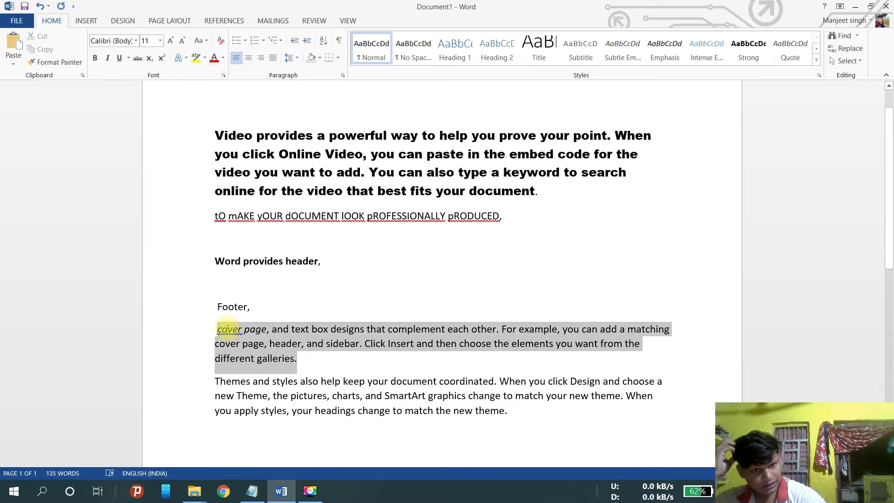
{"action": "left_click", "coordinate": [108, 58]}
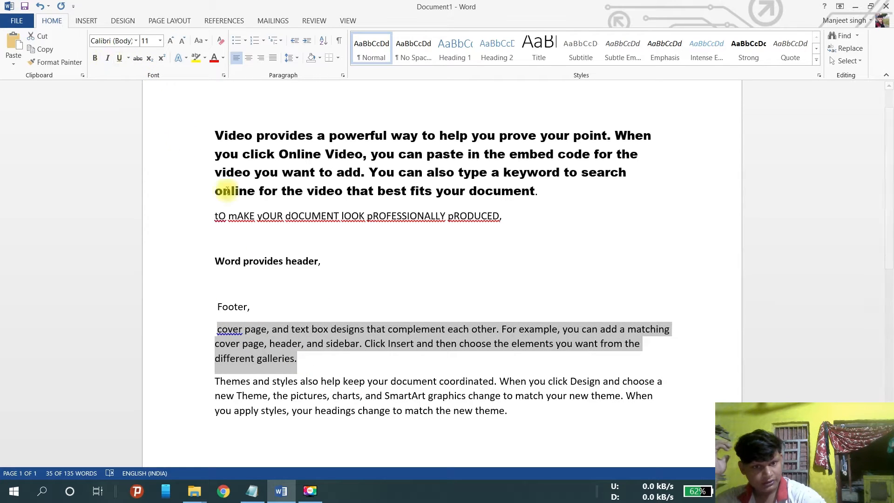
{"action": "left_click", "coordinate": [300, 354]}
{"action": "left_click_drag", "start_coordinate": [303, 354], "coordinate": [231, 331]}
{"action": "left_click", "coordinate": [108, 59]}
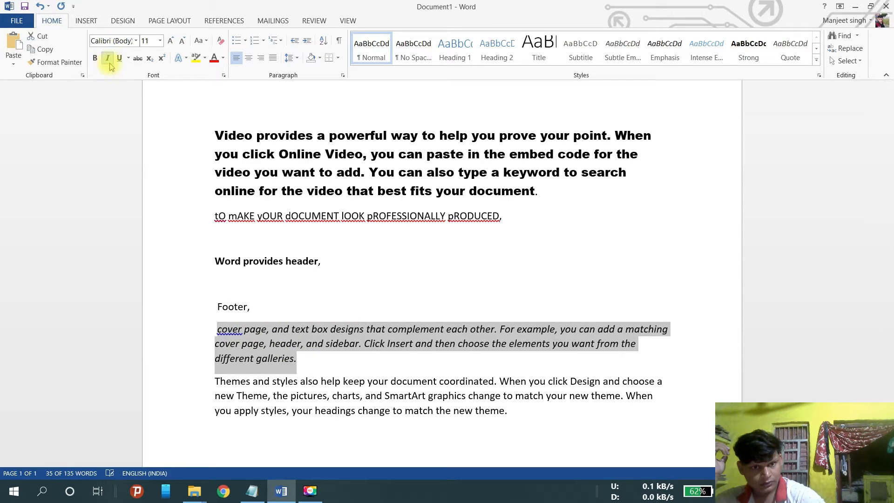
{"action": "left_click", "coordinate": [401, 358]}
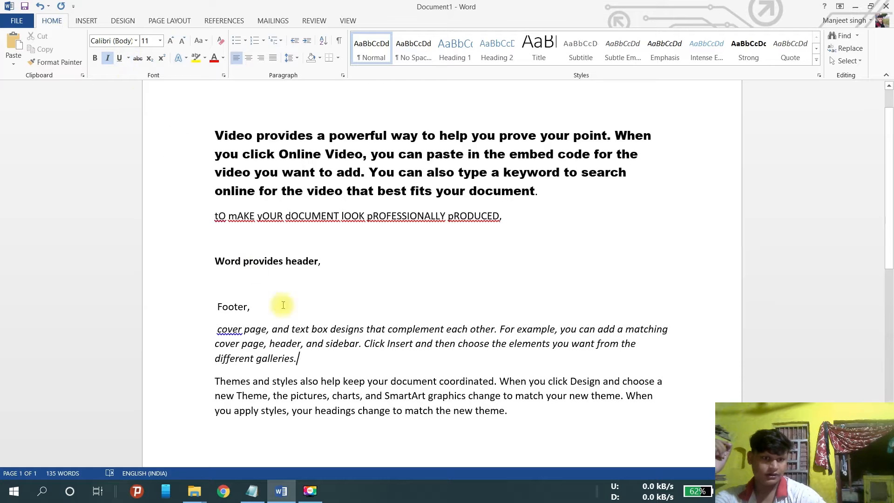
Apply a thick underline to the whole italic paragraph and deselect it
{"action": "left_click_drag", "start_coordinate": [298, 359], "coordinate": [231, 331]}
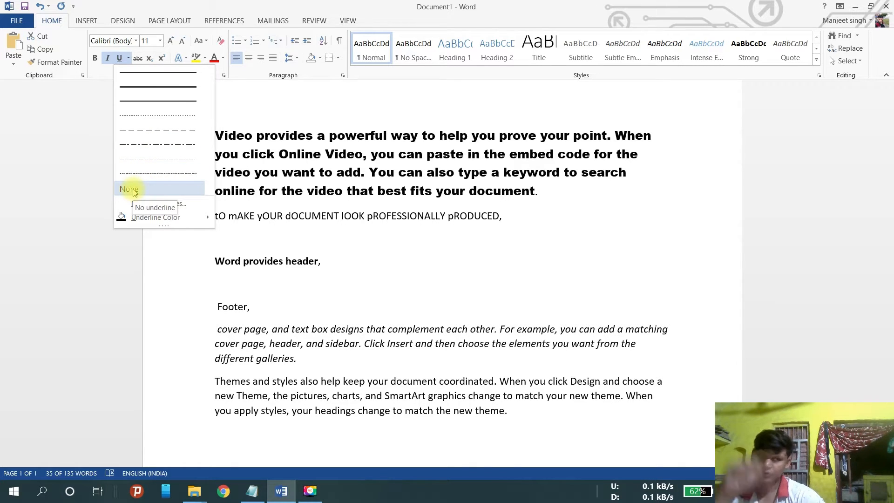
{"action": "left_click", "coordinate": [144, 105]}
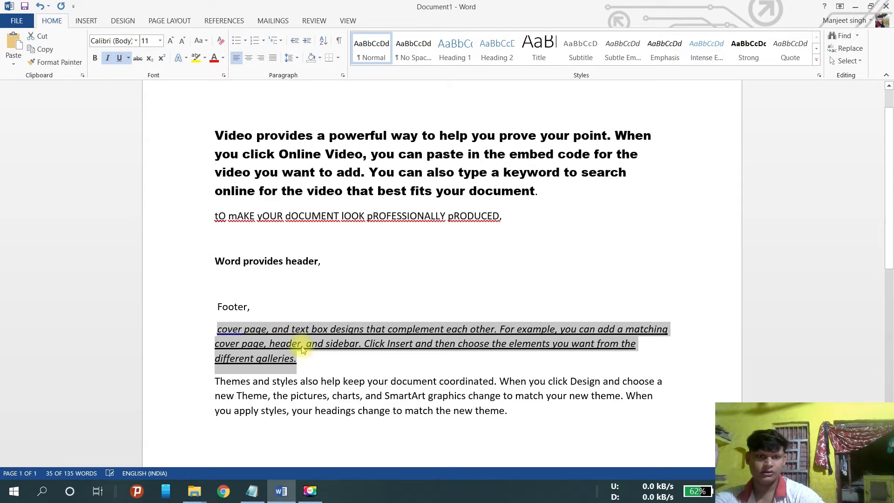
{"action": "left_click", "coordinate": [304, 369]}
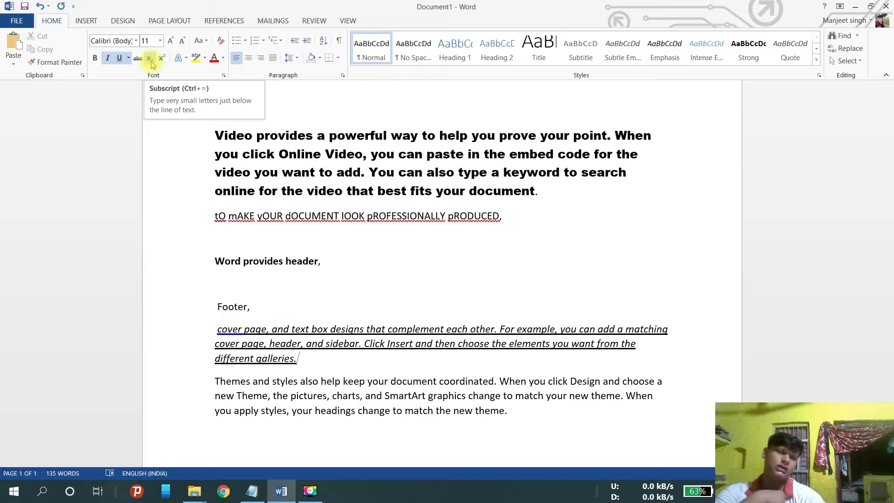
Apply an outer shadow text effect to the last paragraph, beginning "Themes and styles", and deselect it
{"action": "left_click", "coordinate": [185, 61]}
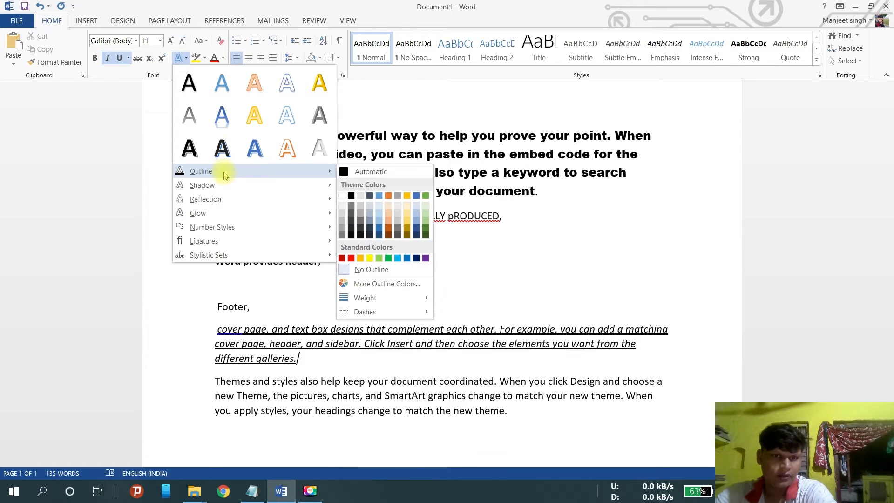
{"action": "mouse_move", "coordinate": [290, 216]}
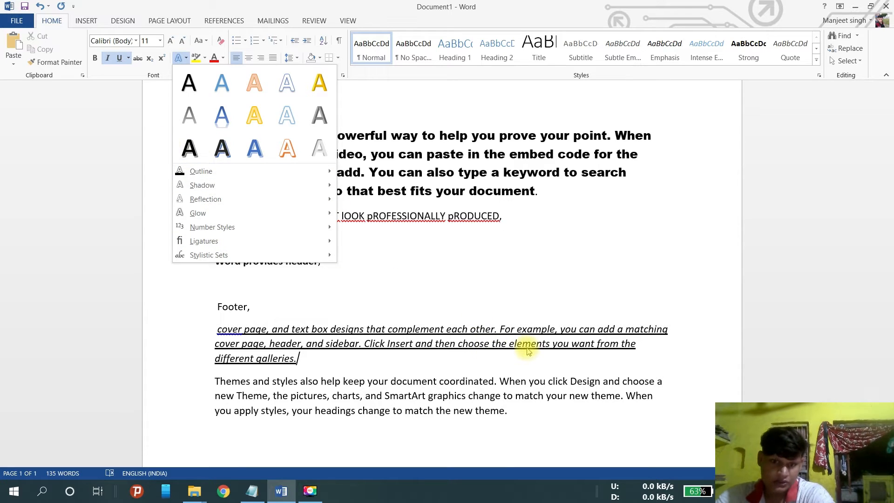
{"action": "left_click", "coordinate": [183, 351]}
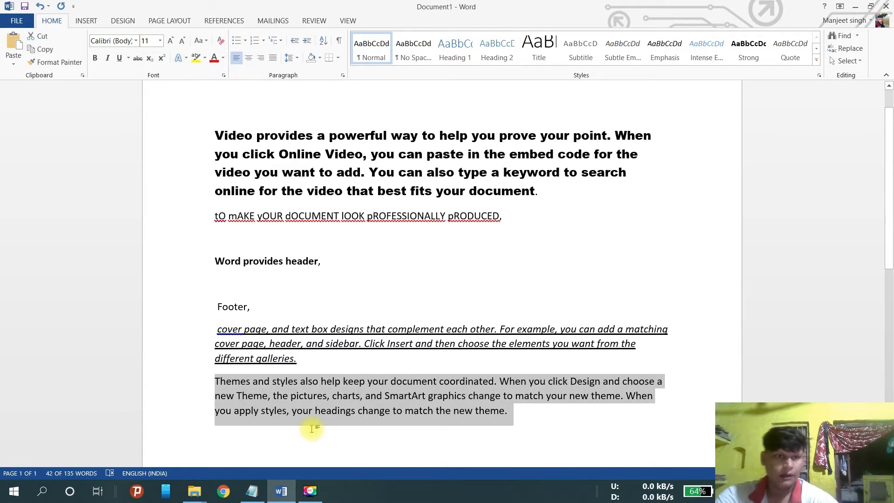
{"action": "left_click", "coordinate": [186, 58]}
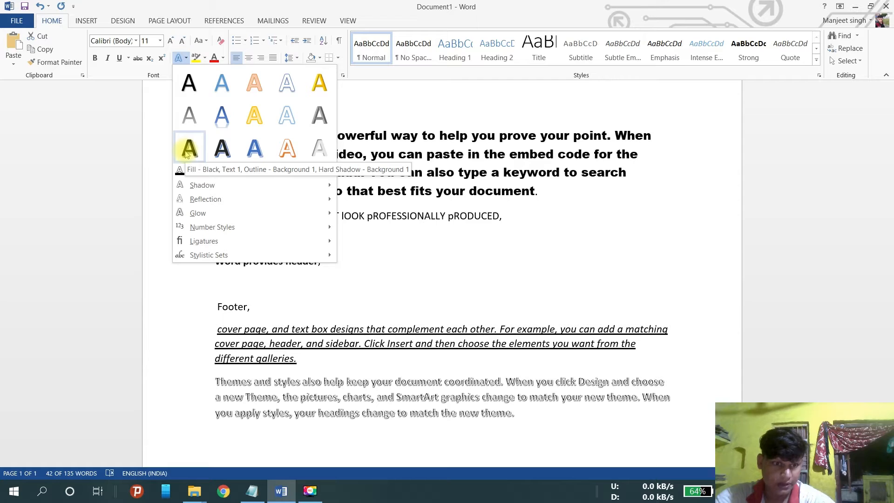
{"action": "mouse_move", "coordinate": [221, 176]}
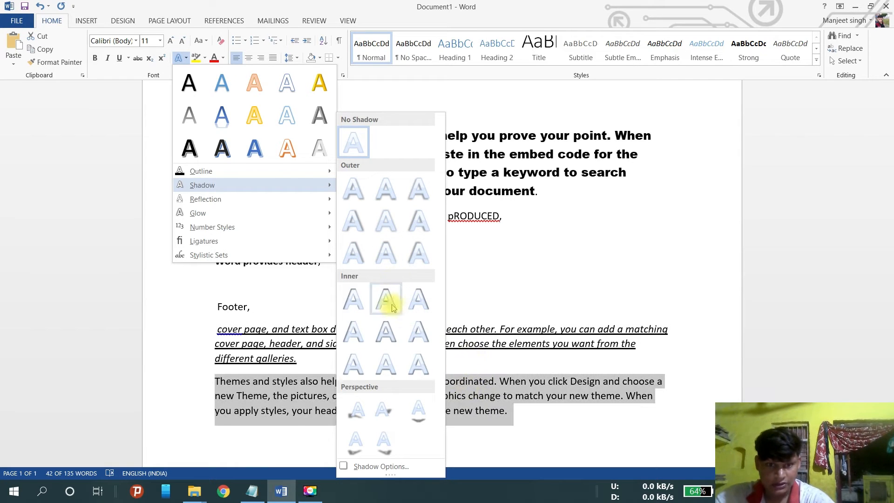
{"action": "left_click", "coordinate": [353, 264]}
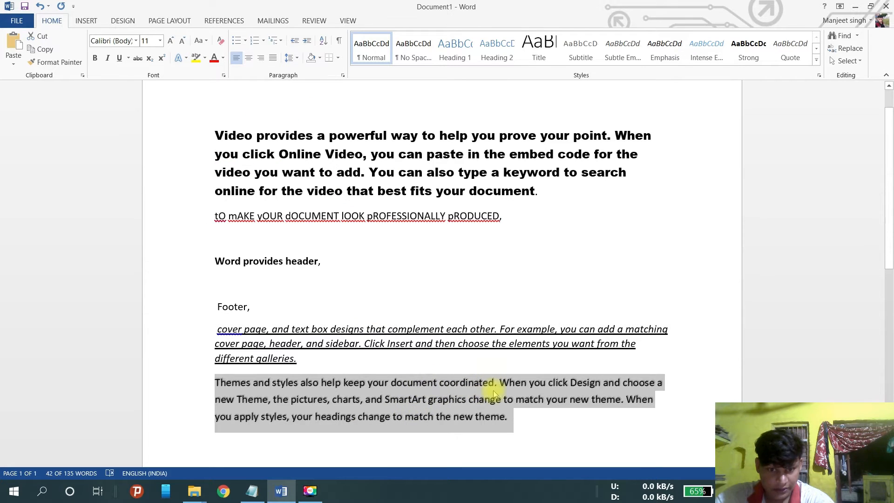
{"action": "left_click", "coordinate": [520, 424]}
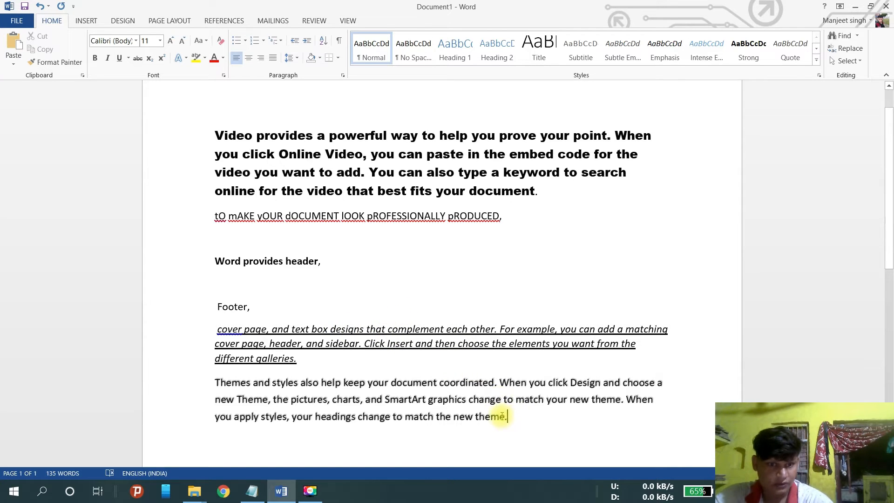
{"action": "left_click", "coordinate": [186, 59]}
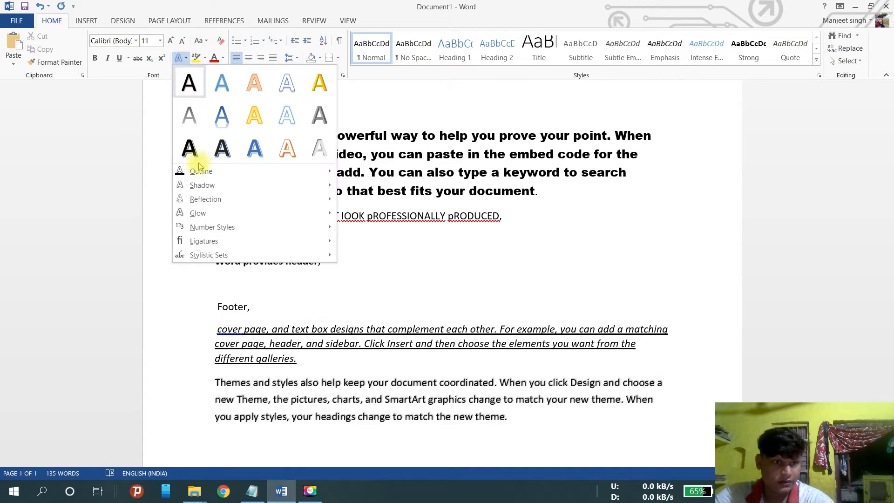
{"action": "left_click", "coordinate": [126, 82]}
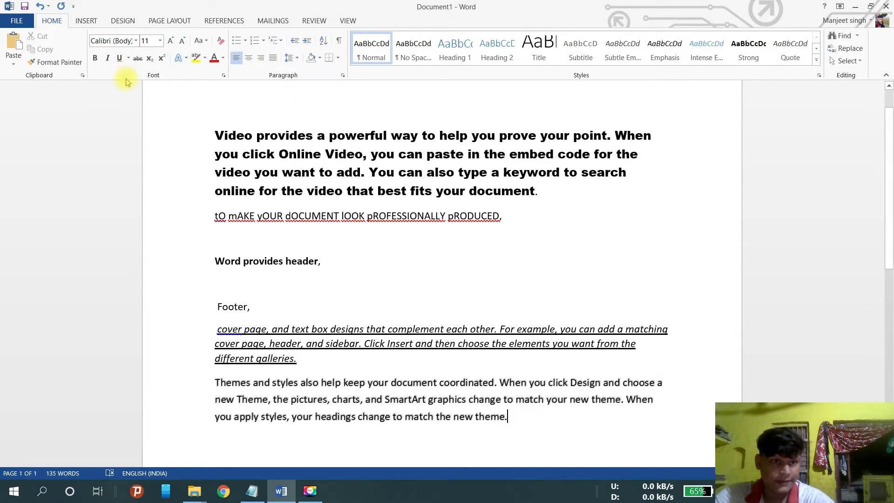
{"action": "left_click", "coordinate": [223, 59]}
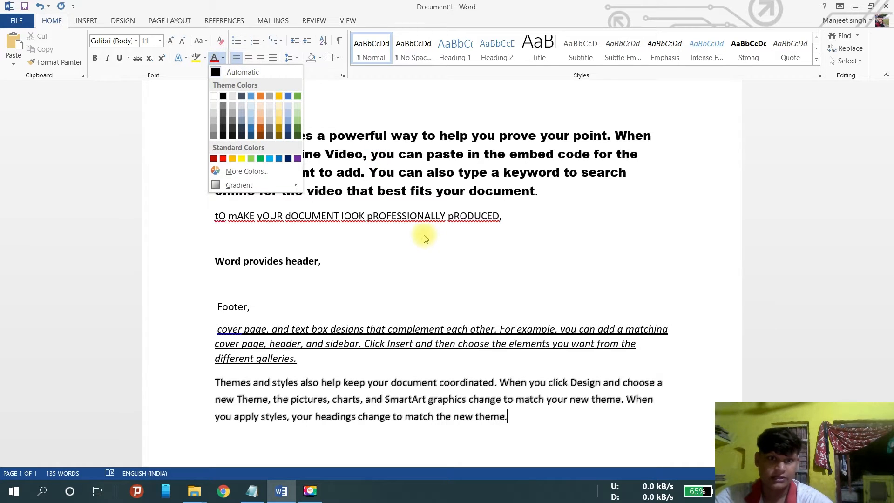
{"action": "left_click", "coordinate": [331, 330]}
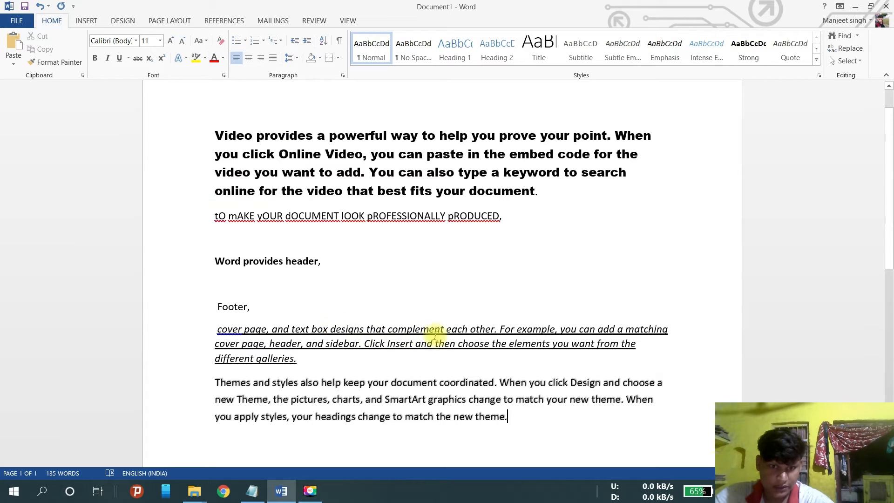
Set the font colour of the words "Click Insert and then" in the underlined paragraph to standard red and deselect them
{"action": "double_click", "coordinate": [487, 329]}
{"action": "left_click_drag", "start_coordinate": [399, 311], "coordinate": [346, 343]}
{"action": "left_click", "coordinate": [346, 343]}
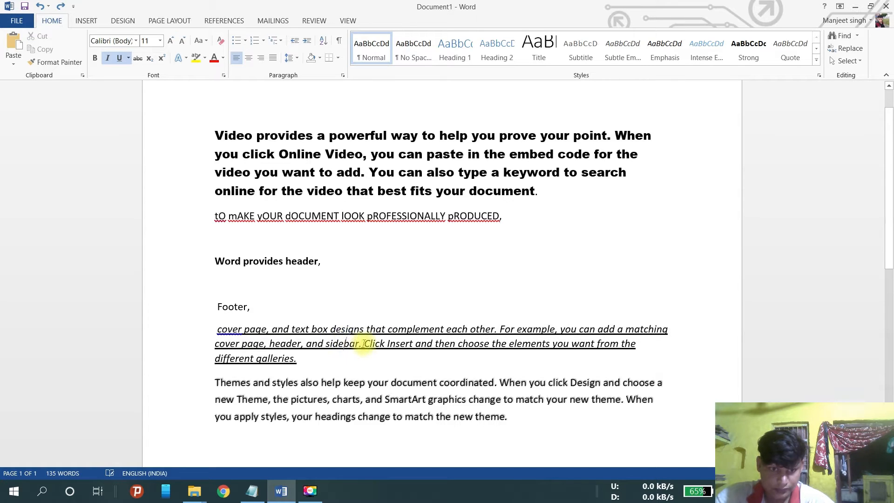
{"action": "left_click", "coordinate": [364, 344]}
{"action": "left_click_drag", "start_coordinate": [457, 343], "coordinate": [373, 345]}
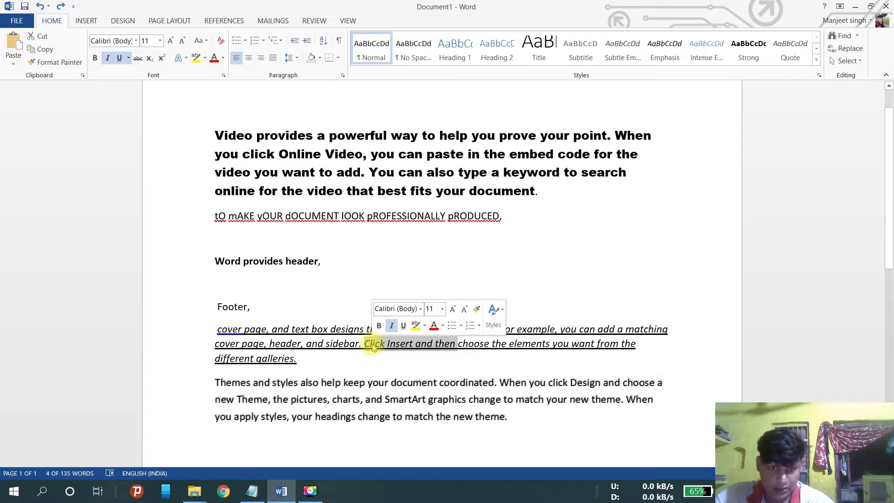
{"action": "left_click", "coordinate": [222, 59]}
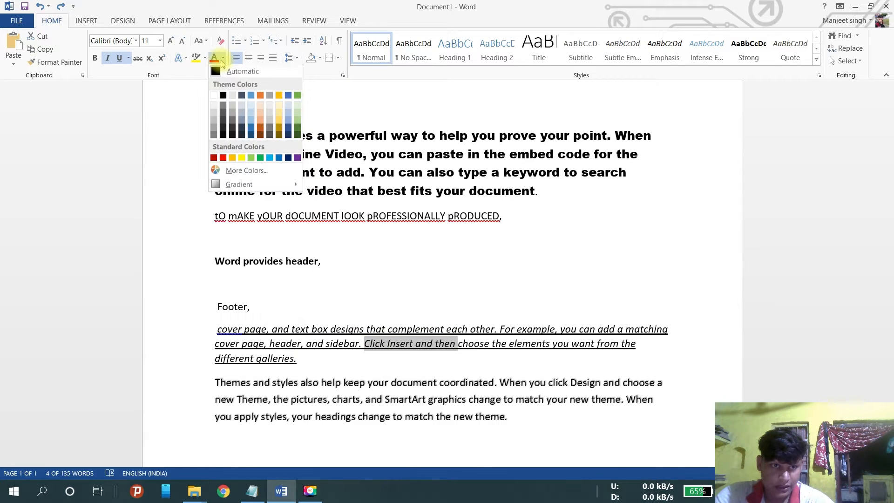
{"action": "left_click", "coordinate": [222, 159]}
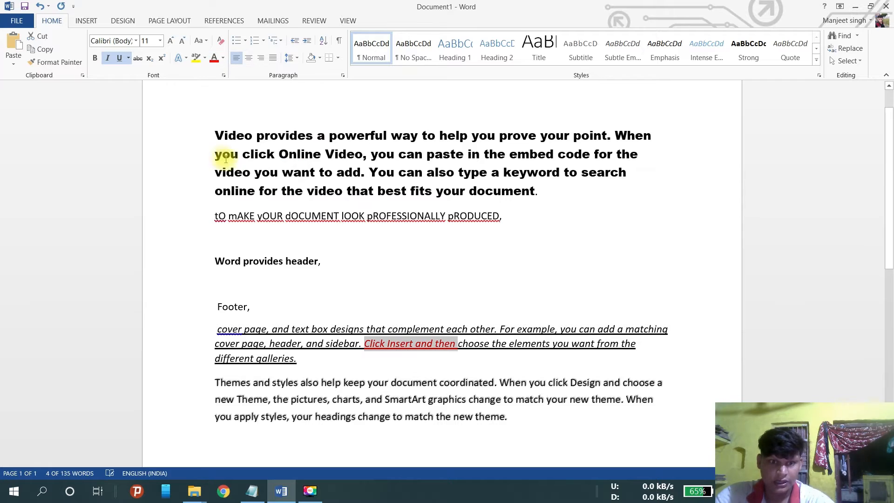
{"action": "left_click", "coordinate": [502, 308]}
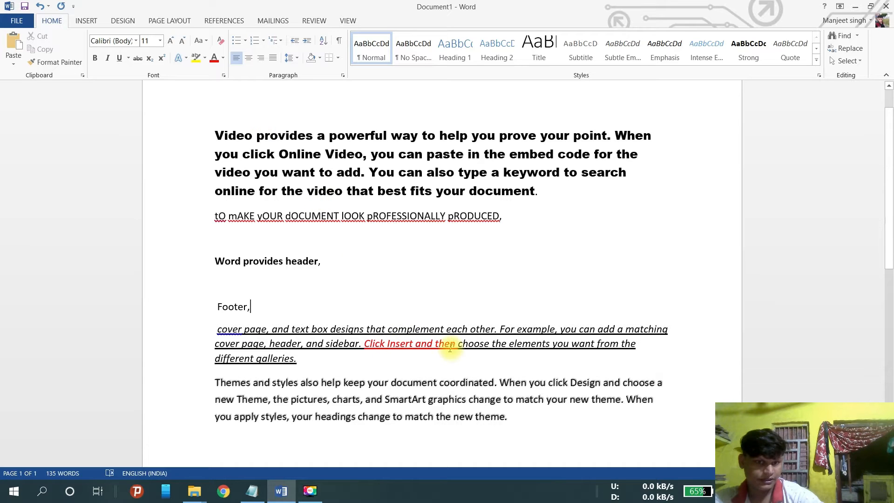
{"action": "left_click", "coordinate": [222, 59]}
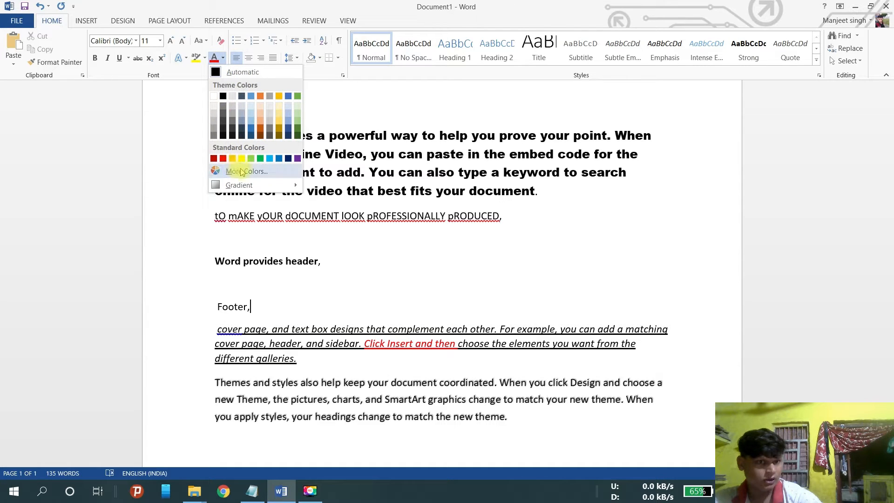
{"action": "left_click", "coordinate": [240, 171]}
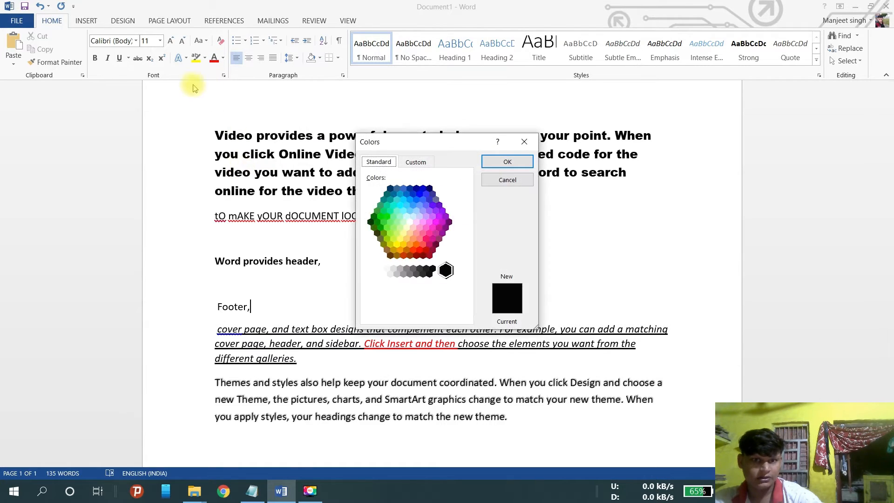
{"action": "left_click", "coordinate": [390, 224]}
{"action": "left_click", "coordinate": [397, 223]}
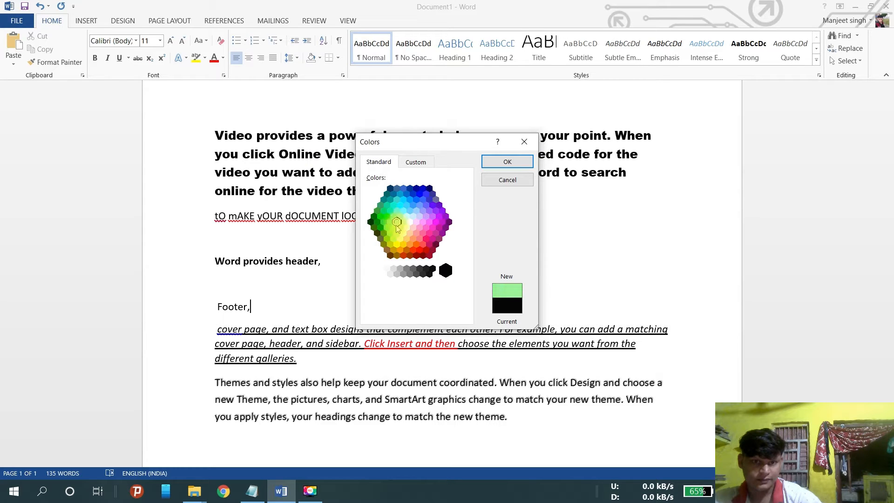
{"action": "left_click", "coordinate": [403, 255]}
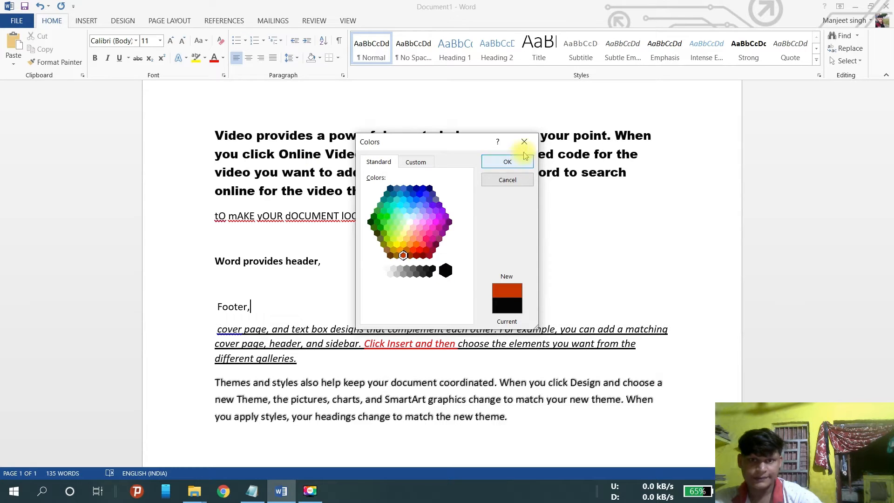
{"action": "left_click", "coordinate": [523, 142]}
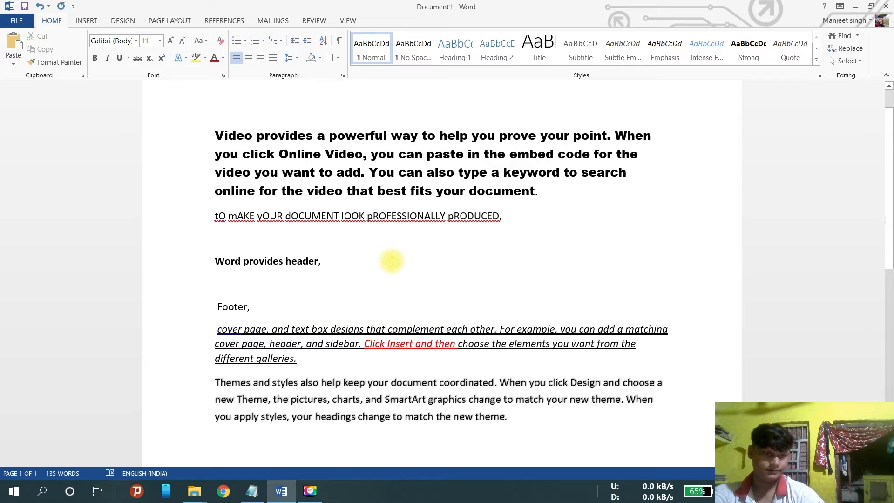
Add the three sample paragraphs again at the end of the document and highlight the new "Video provides" paragraph in bright green
{"action": "key", "text": "ctrl+End"}
{"action": "type", "text": "Video provides a powerful way to help you prove your point. When you click Online Video, you can paste in the embed code for the video you want to add. You can also type a keyword to search online for the video that best fits your document. To make your document look professionally produced, Word provides header, footer, cover page, and text box designs that complement each other. For example, you can add a matching cover page, header, and sidebar. Click Insert and then choose the elements you want from the different galleries. Themes and styles also help keep your document coordinated. When you click Design and choose a new Theme, the pictures, charts, and SmartArt graphics change to match your new theme. When you apply styles, your headings change to match the new theme."}
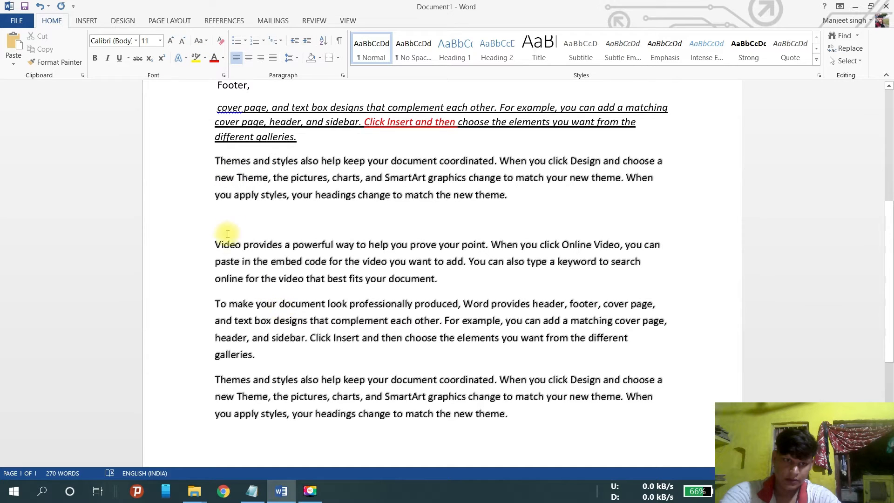
{"action": "left_click_drag", "start_coordinate": [213, 245], "coordinate": [425, 280]}
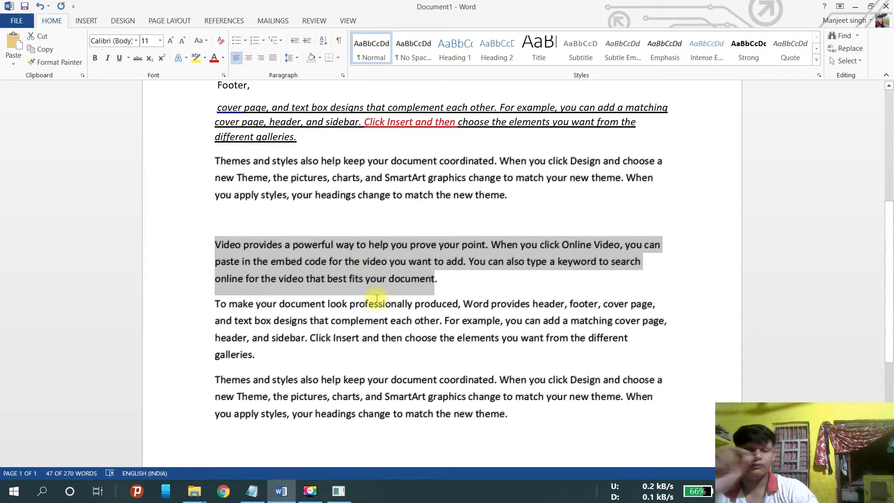
{"action": "left_click", "coordinate": [205, 58]}
{"action": "left_click", "coordinate": [216, 73]}
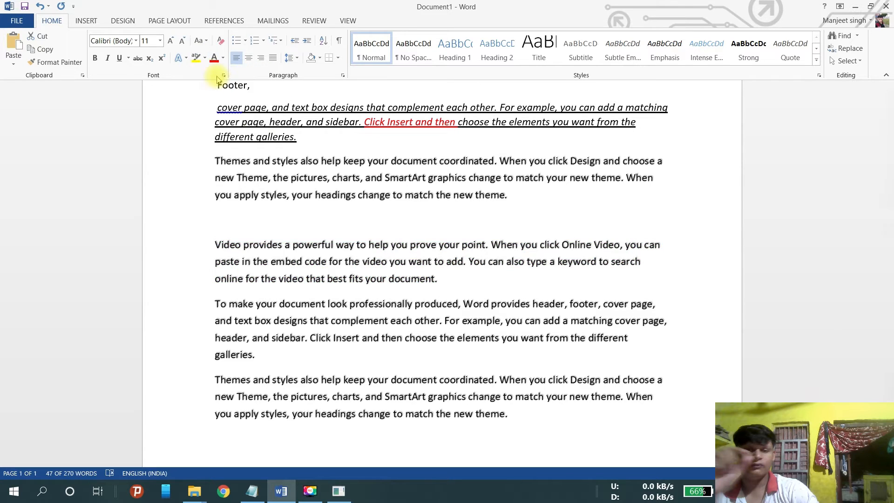
{"action": "left_click", "coordinate": [442, 279]}
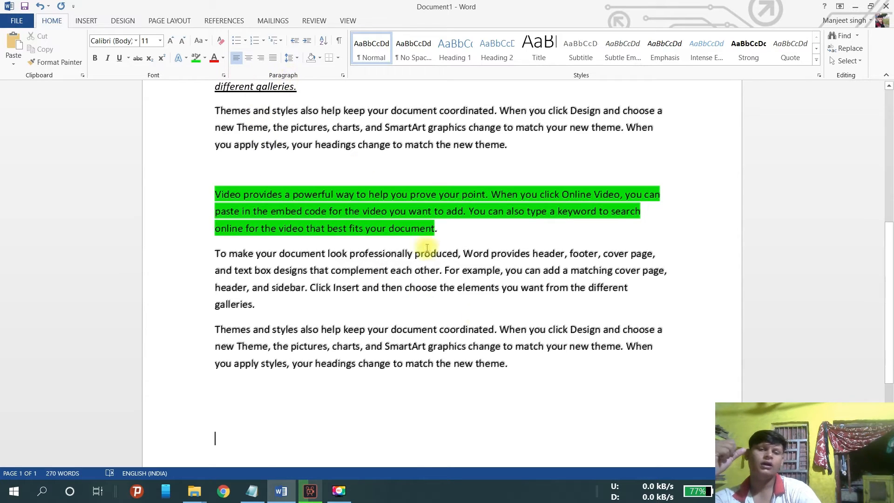
{"action": "left_click", "coordinate": [512, 371]}
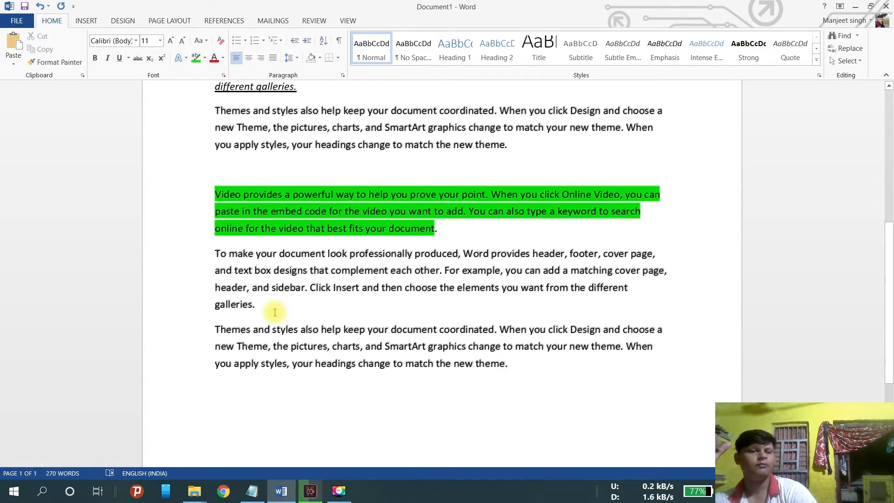
{"action": "left_click", "coordinate": [214, 328]}
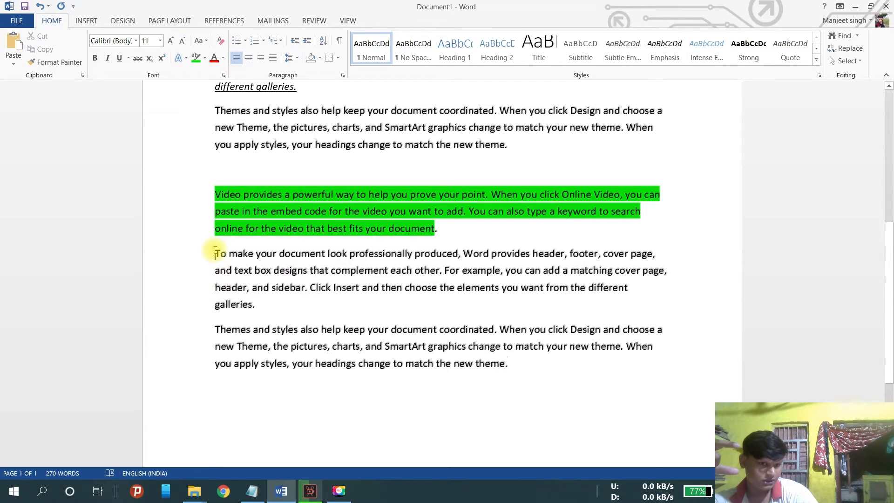
{"action": "left_click", "coordinate": [256, 307]}
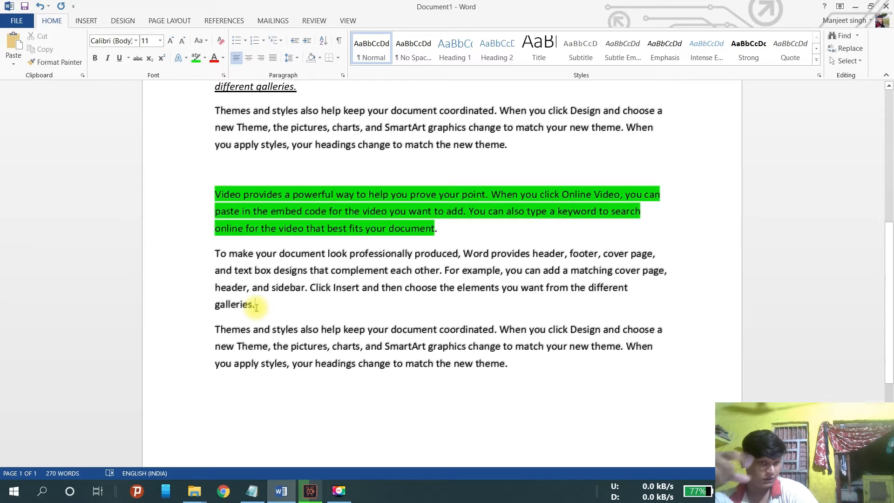
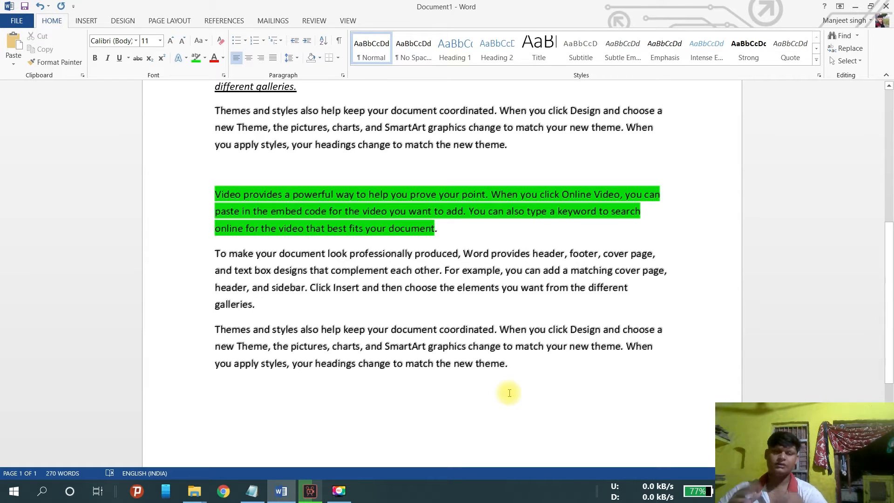
Delete the entire content of the document to leave a blank page
{"action": "scroll", "coordinate": [515, 384], "scroll_direction": "down", "scroll_amount": 2}
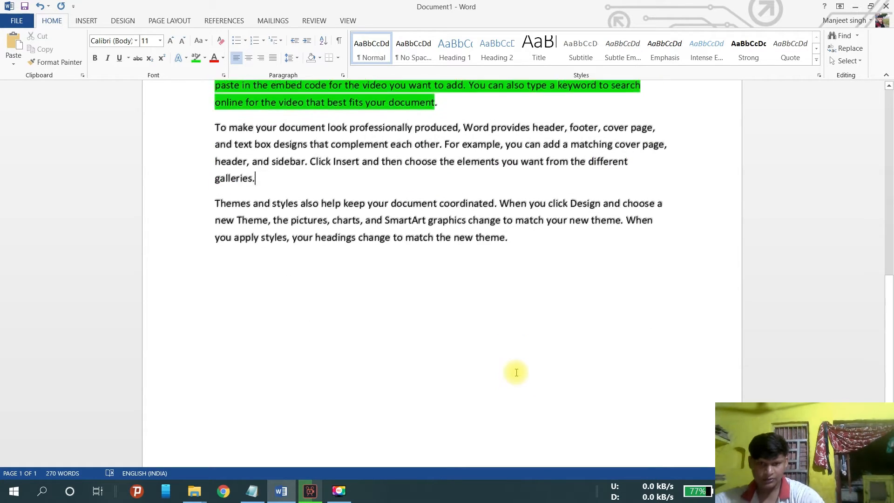
{"action": "left_click", "coordinate": [509, 231]}
{"action": "key", "text": "ctrl+a"}
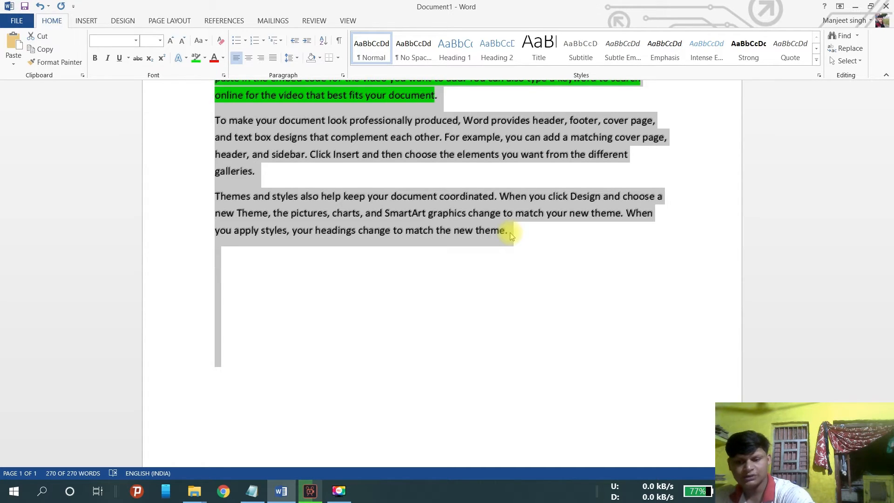
{"action": "key", "text": "Delete"}
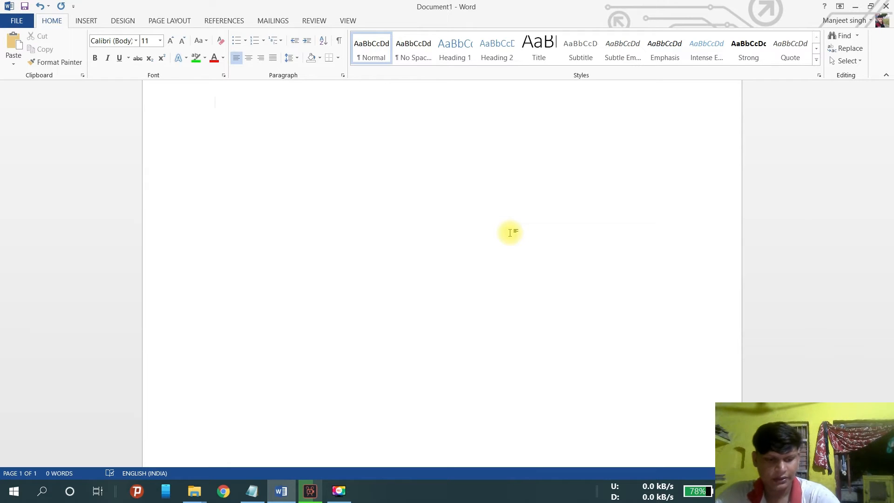
{"action": "type", "text": "rand"}
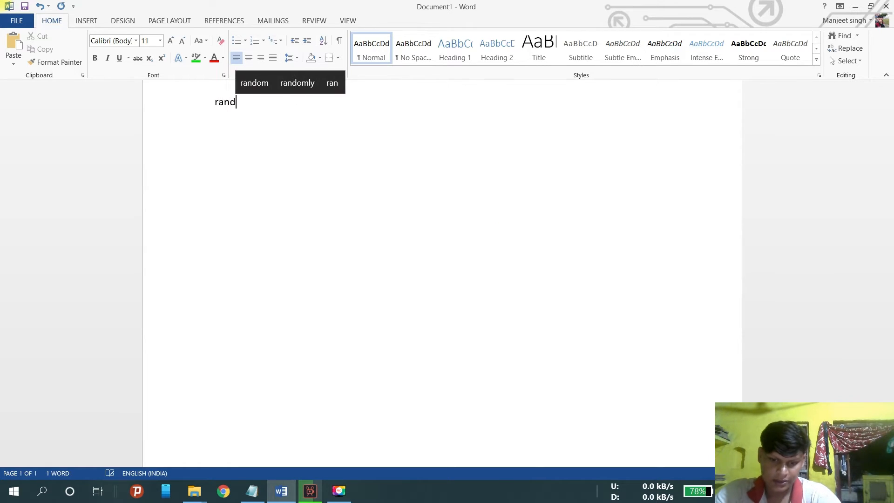
{"action": "key", "text": "BackSpace"}
{"action": "key", "text": "BackSpace"}
{"action": "key", "text": "BackSpace"}
{"action": "key", "text": "BackSpace"}
Generate three paragraphs of three sentences of sample text with the formula =rand(3,3)
{"action": "type", "text": "=rand"}
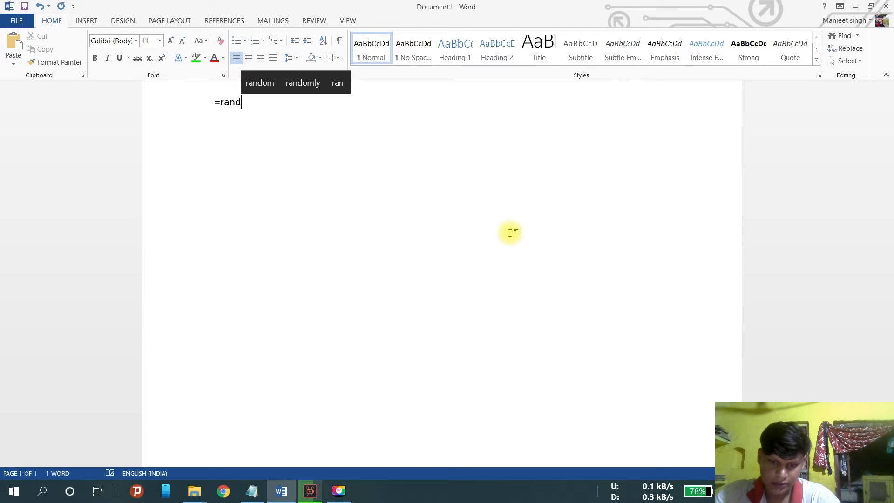
{"action": "type", "text": "()"}
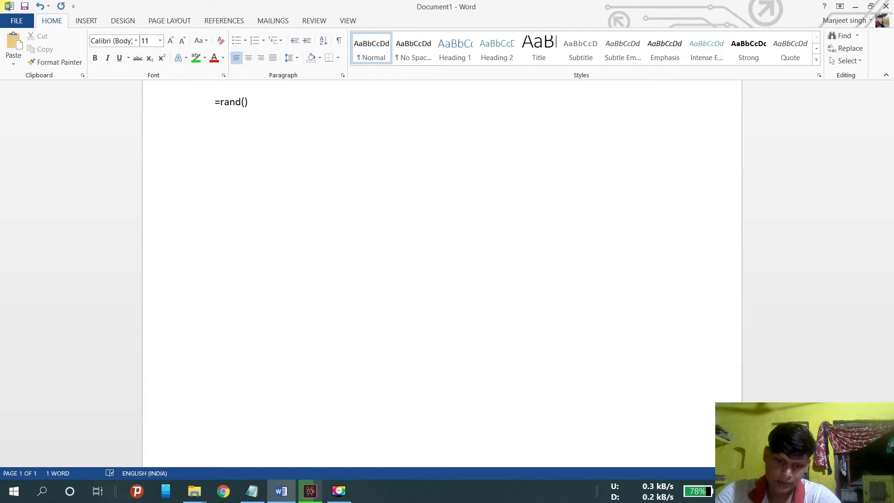
{"action": "key", "text": "Left"}
{"action": "type", "text": "33"}
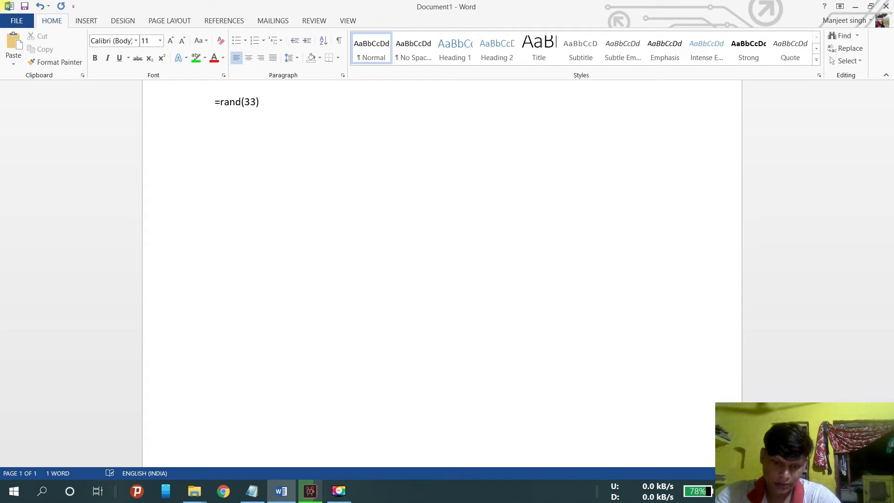
{"action": "type", "text": ","}
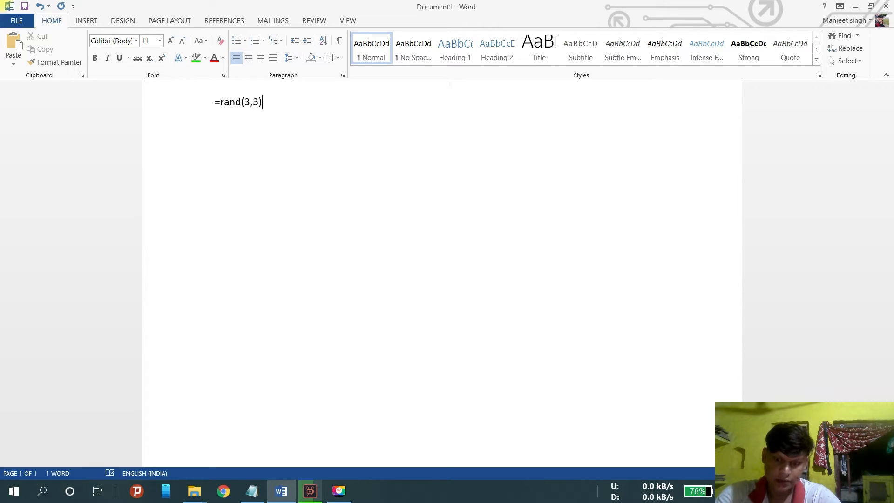
{"action": "key", "text": "Return"}
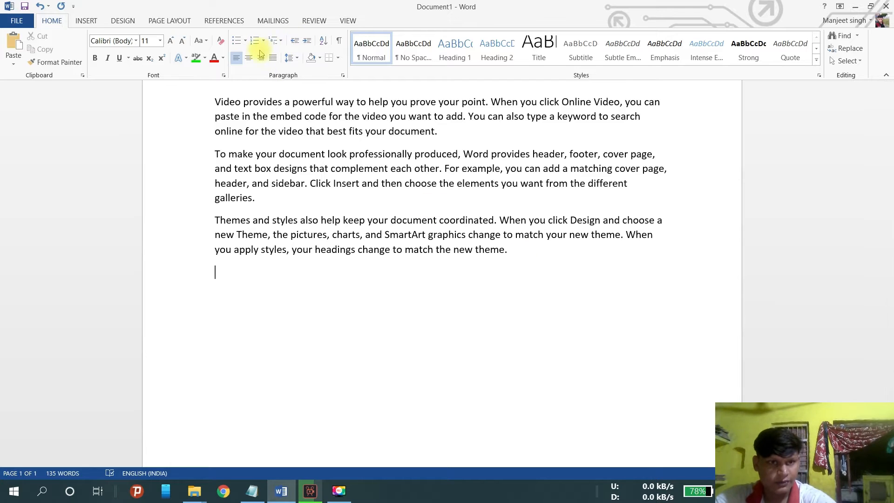
{"action": "left_click_drag", "start_coordinate": [212, 102], "coordinate": [433, 140]}
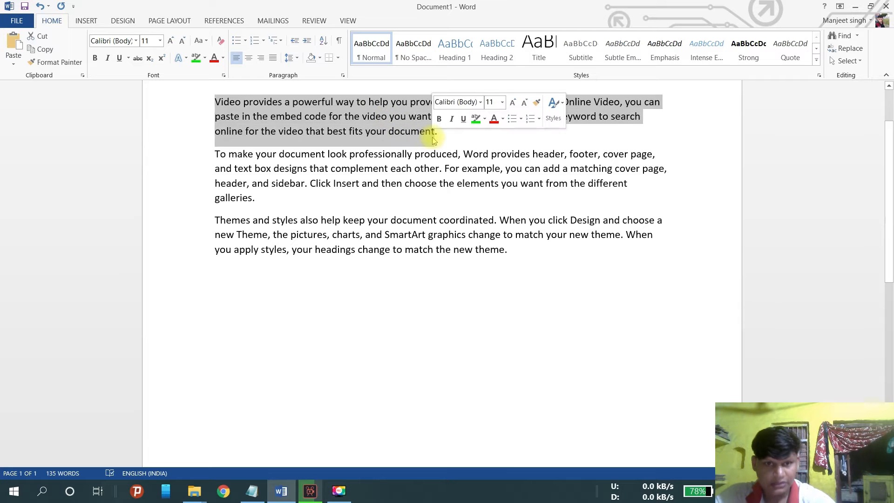
{"action": "scroll", "coordinate": [579, 326], "scroll_direction": "down", "scroll_amount": 5, "text": "ctrl"}
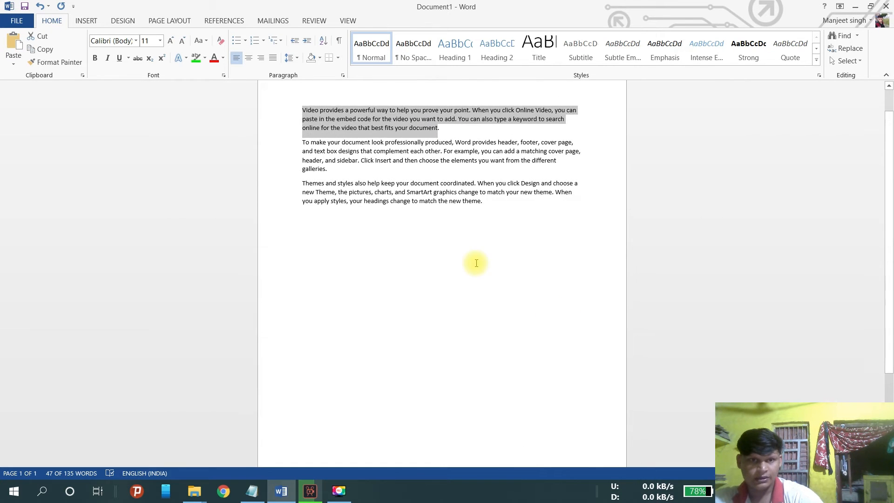
{"action": "scroll", "coordinate": [459, 280], "scroll_direction": "up", "scroll_amount": 3, "text": "ctrl"}
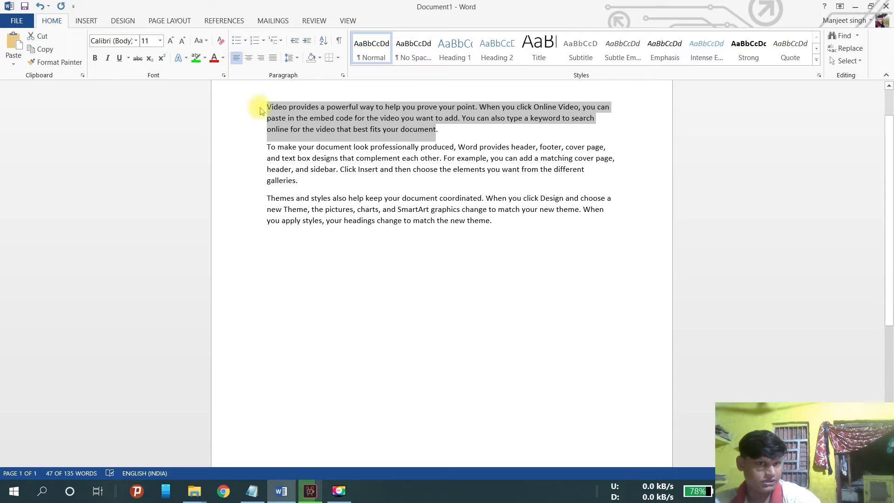
{"action": "left_click", "coordinate": [273, 232]}
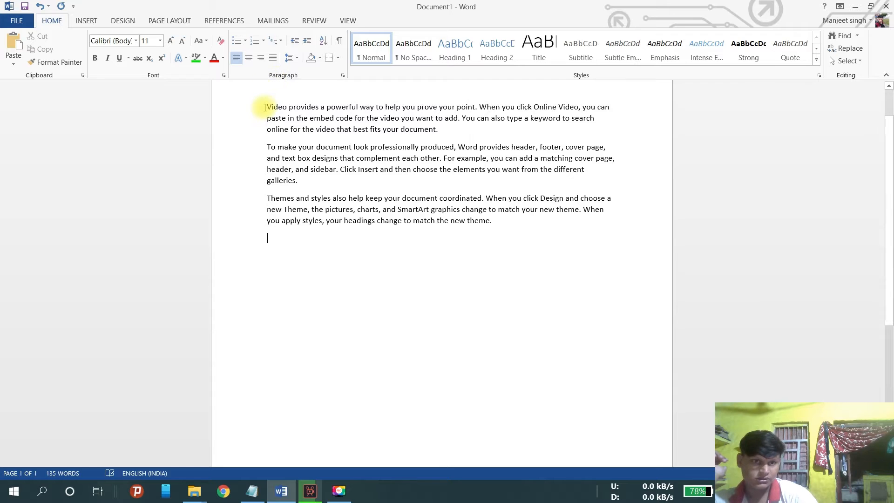
Right-align all three sample paragraphs and deselect them
{"action": "left_click_drag", "start_coordinate": [264, 107], "coordinate": [494, 223]}
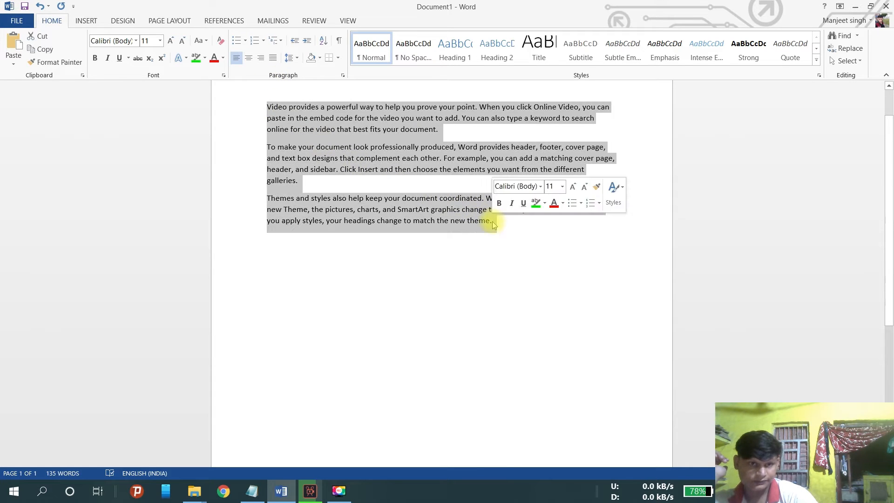
{"action": "left_click", "coordinate": [261, 58]}
{"action": "left_click", "coordinate": [614, 295]}
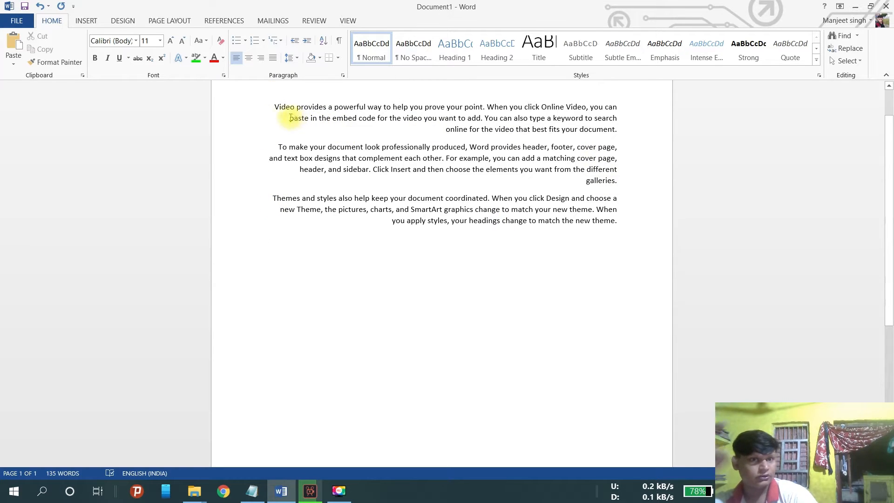
Centre-align all three sample paragraphs and deselect them
{"action": "left_click_drag", "start_coordinate": [273, 107], "coordinate": [606, 222]}
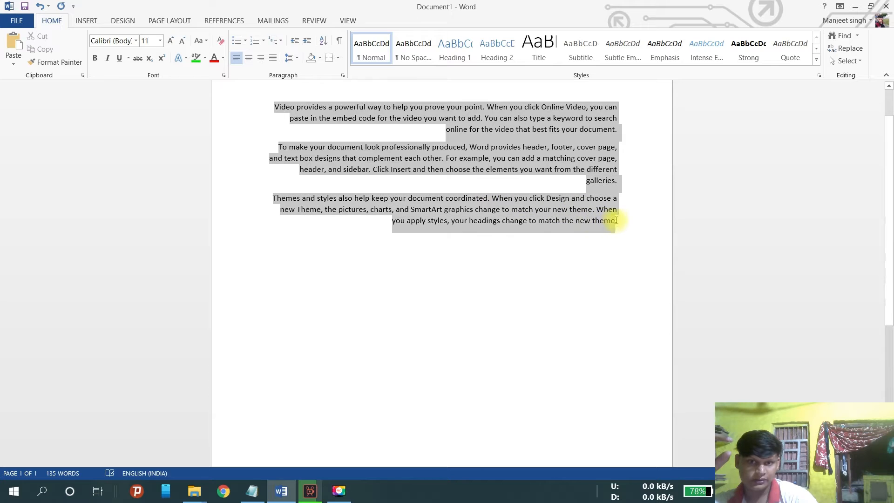
{"action": "left_click", "coordinate": [248, 59]}
{"action": "left_click", "coordinate": [458, 324]}
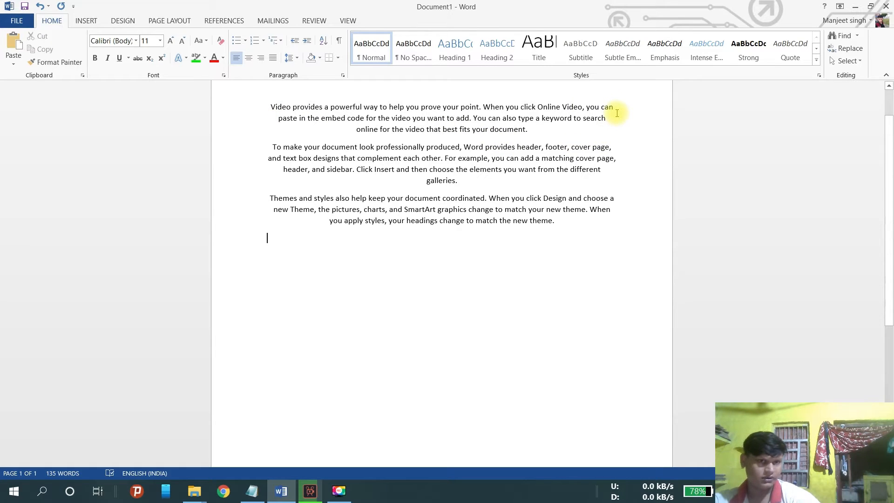
Left-align the first sample paragraph, beginning "Video provides a powerful way"
{"action": "left_click", "coordinate": [237, 59]}
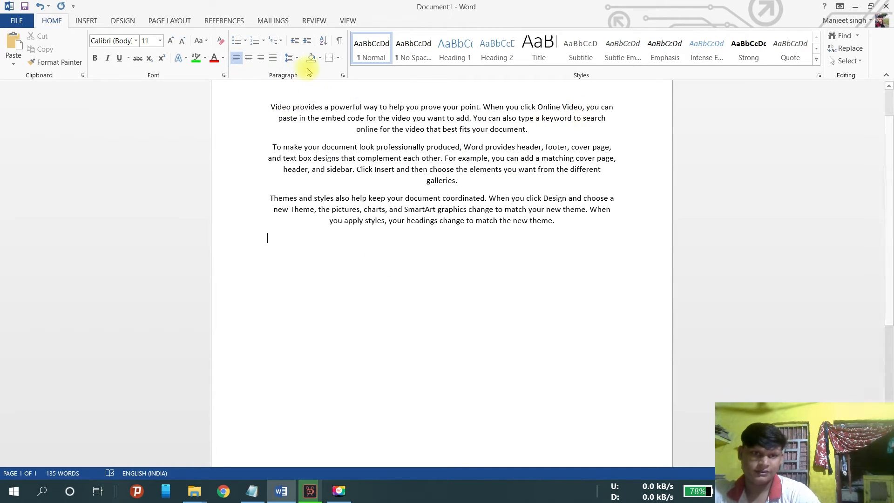
{"action": "left_click", "coordinate": [268, 107]}
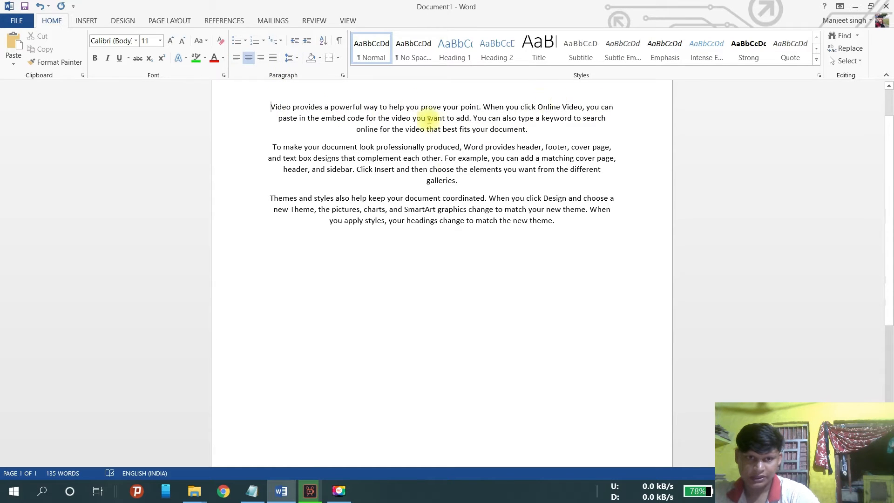
{"action": "left_click", "coordinate": [236, 58]}
Justify all three sample paragraphs and deselect them
{"action": "left_click_drag", "start_coordinate": [555, 221], "coordinate": [247, 102]}
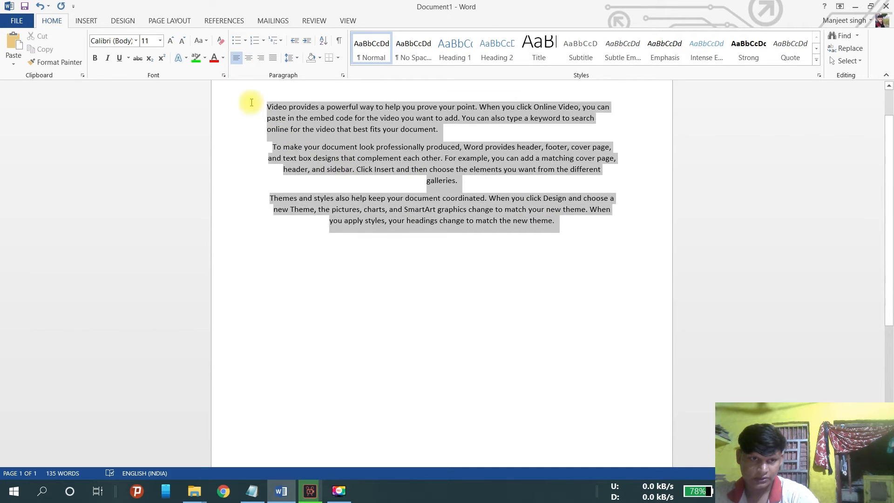
{"action": "left_click", "coordinate": [234, 60]}
{"action": "left_click", "coordinate": [234, 61]}
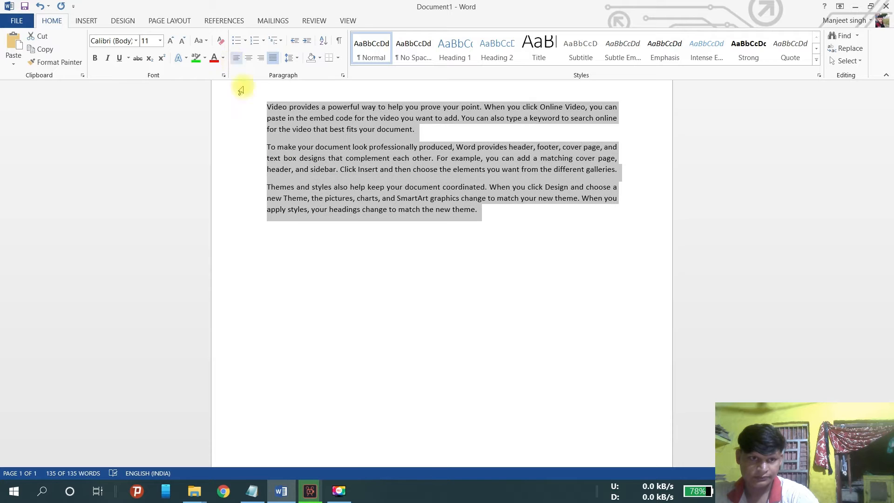
{"action": "left_click", "coordinate": [470, 343]}
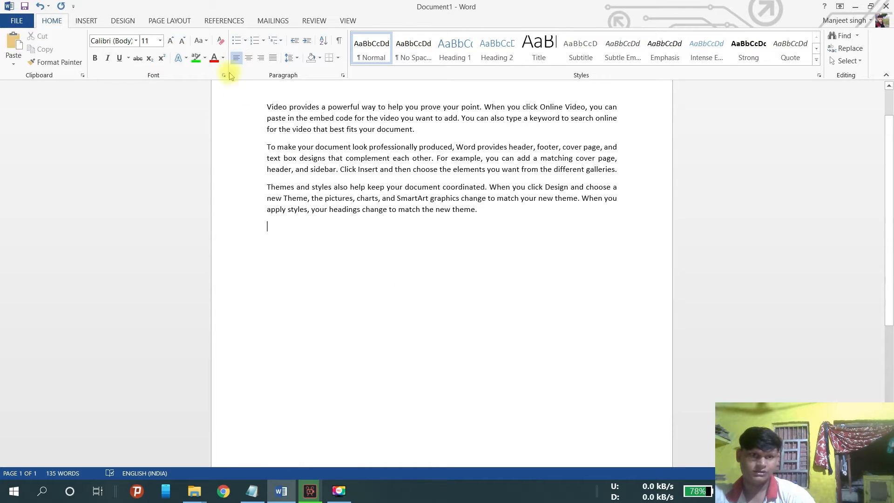
Set the font size of all three justified paragraphs to 14 and deselect them
{"action": "left_click_drag", "start_coordinate": [478, 209], "coordinate": [266, 106]}
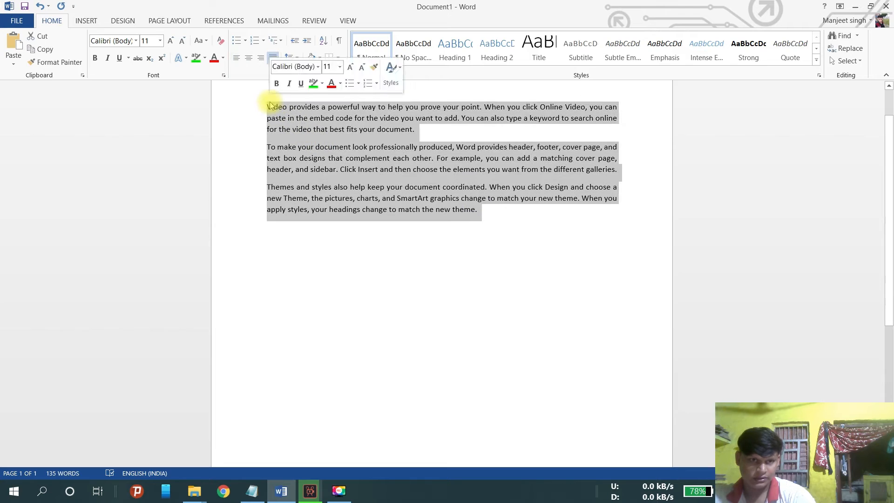
{"action": "left_click", "coordinate": [160, 41]}
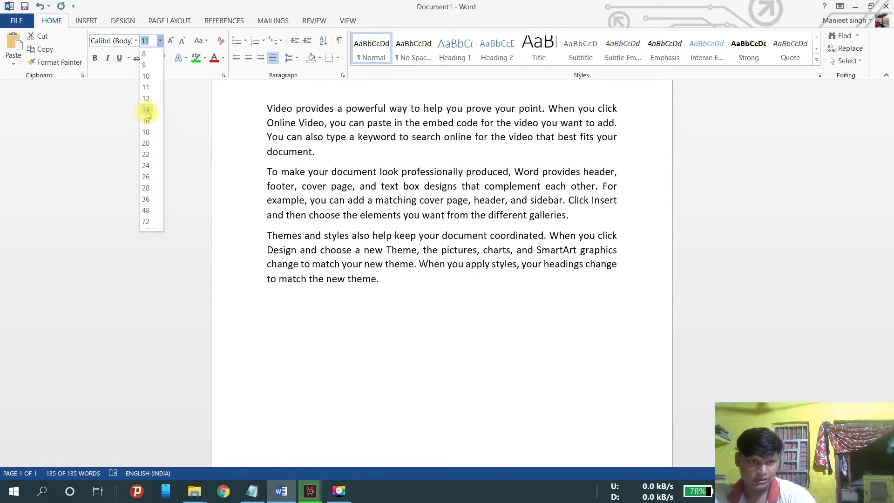
{"action": "left_click", "coordinate": [178, 129]}
{"action": "left_click", "coordinate": [461, 309]}
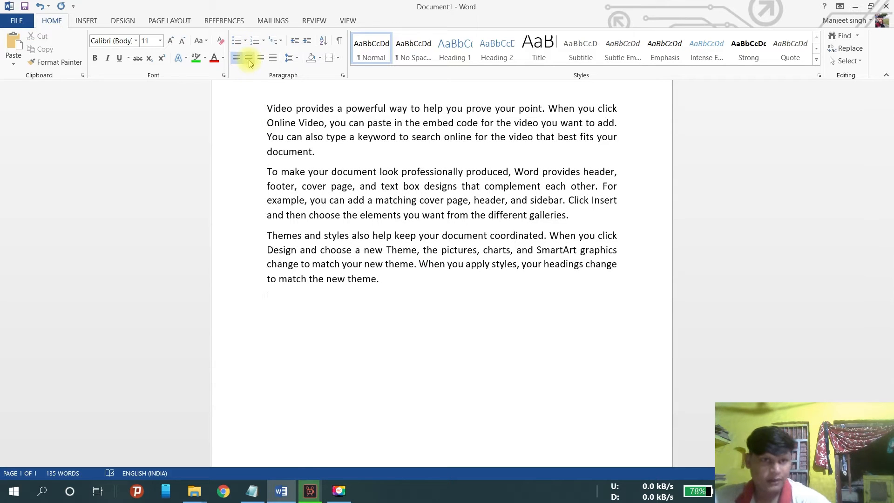
Look through the available line spacing choices and close the list
{"action": "left_click", "coordinate": [297, 58]}
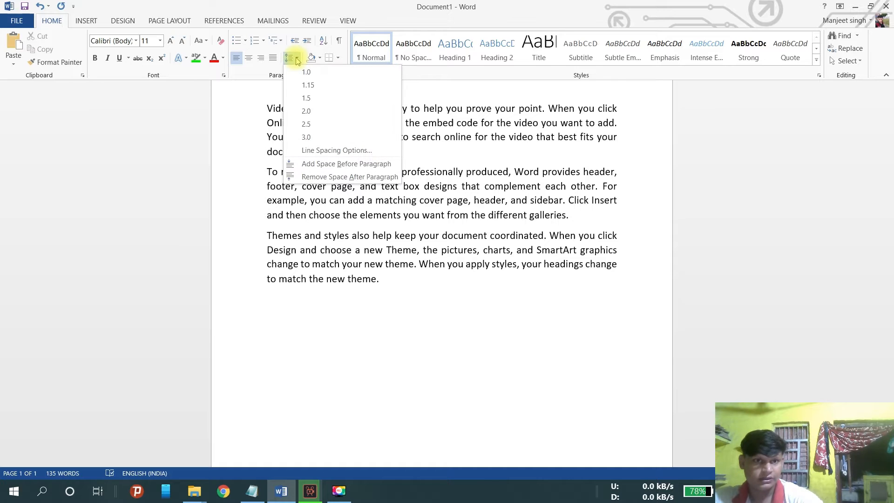
{"action": "left_click", "coordinate": [489, 150]}
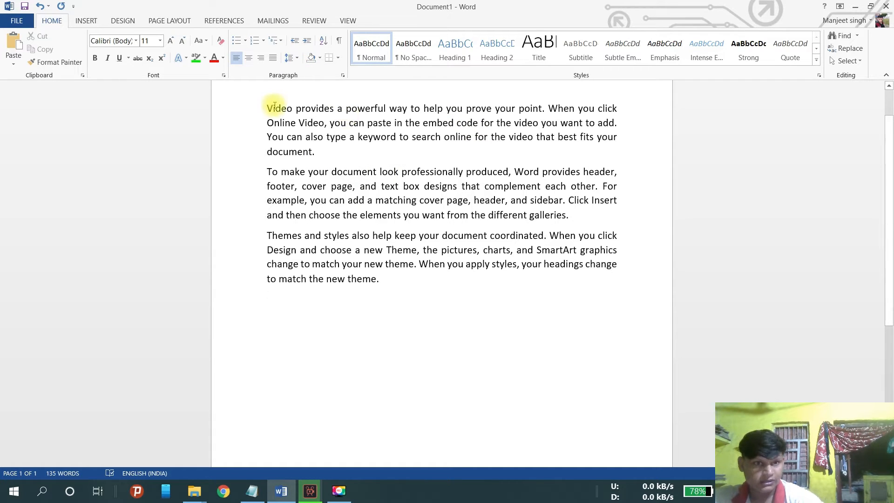
Set the first paragraph's line spacing to 1.5, deselect it and check the selected spacing in the list of choices
{"action": "left_click_drag", "start_coordinate": [267, 108], "coordinate": [313, 152]}
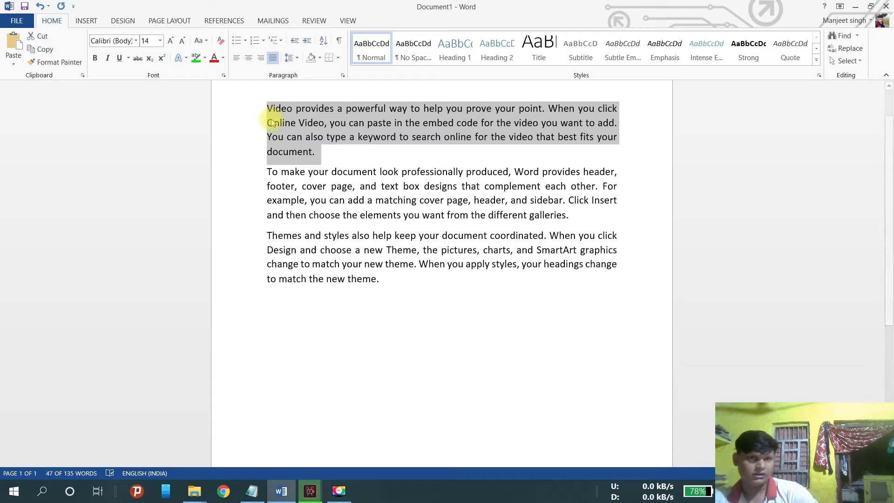
{"action": "left_click", "coordinate": [298, 61]}
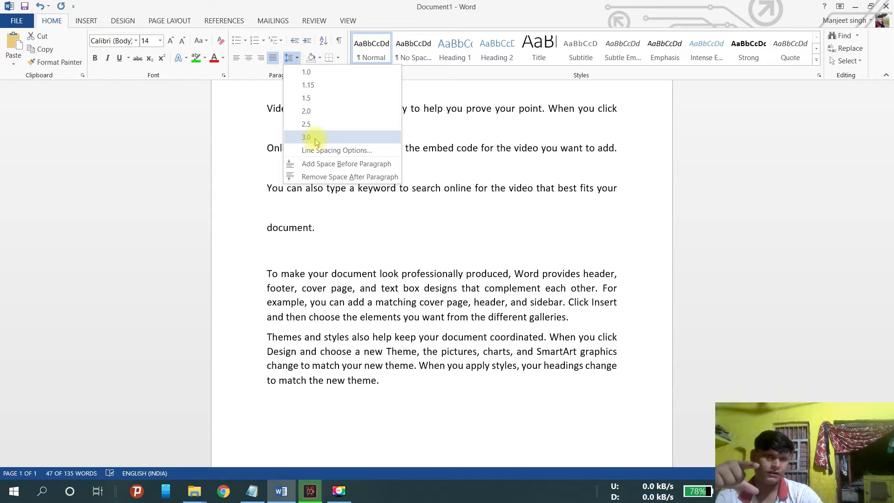
{"action": "left_click", "coordinate": [314, 103]}
{"action": "left_click", "coordinate": [378, 172]}
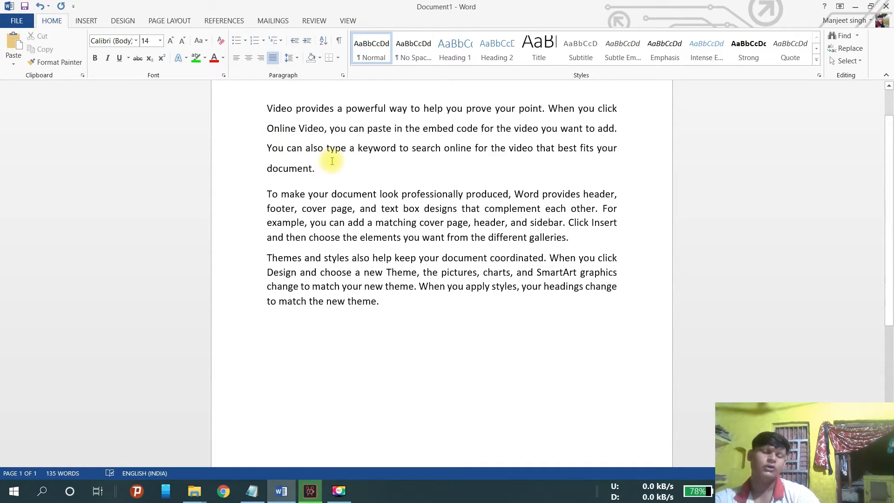
{"action": "left_click", "coordinate": [298, 58]}
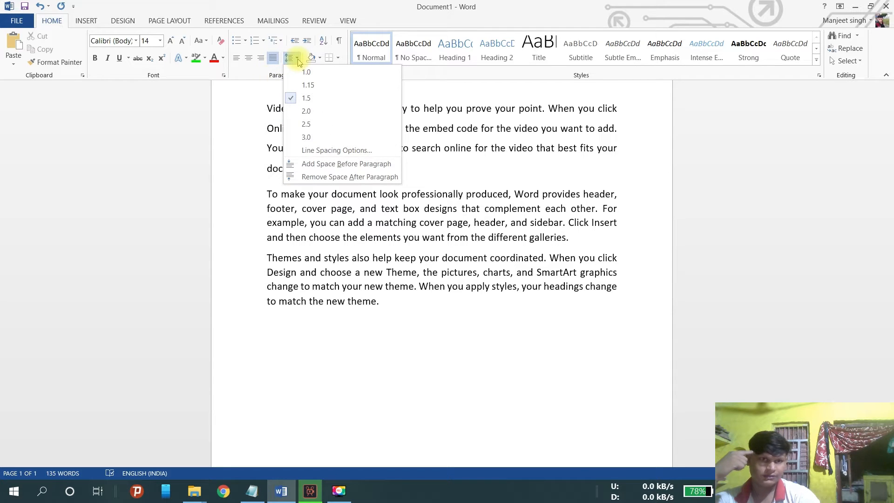
{"action": "left_click", "coordinate": [255, 96]}
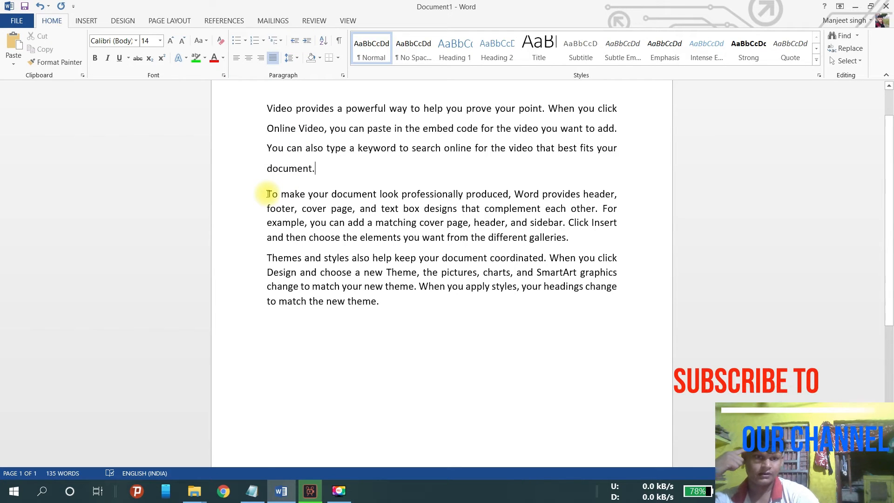
Increase the indent of the second paragraph by two levels, reduce it again by two levels and deselect the paragraph
{"action": "left_click_drag", "start_coordinate": [268, 194], "coordinate": [571, 239]}
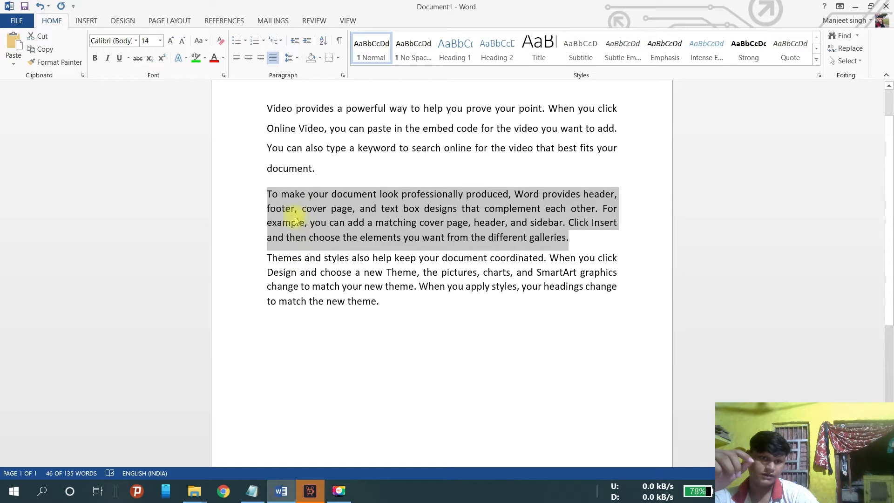
{"action": "left_click", "coordinate": [309, 43]}
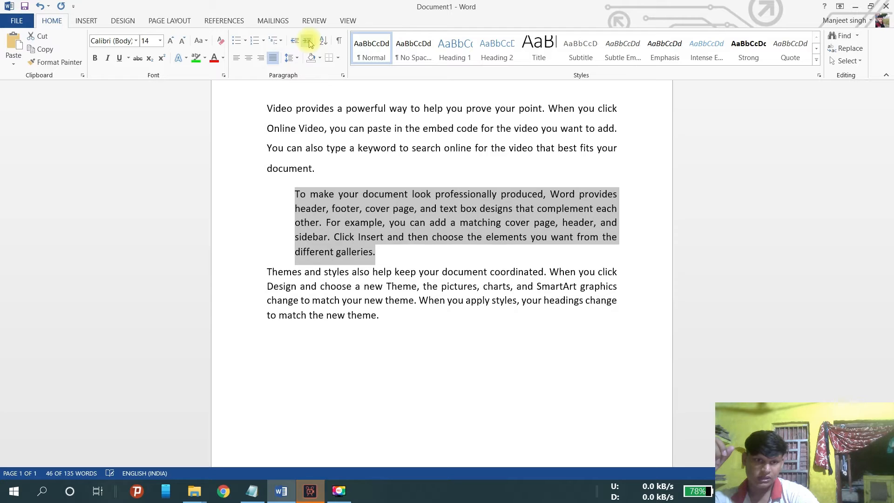
{"action": "left_click", "coordinate": [310, 43]}
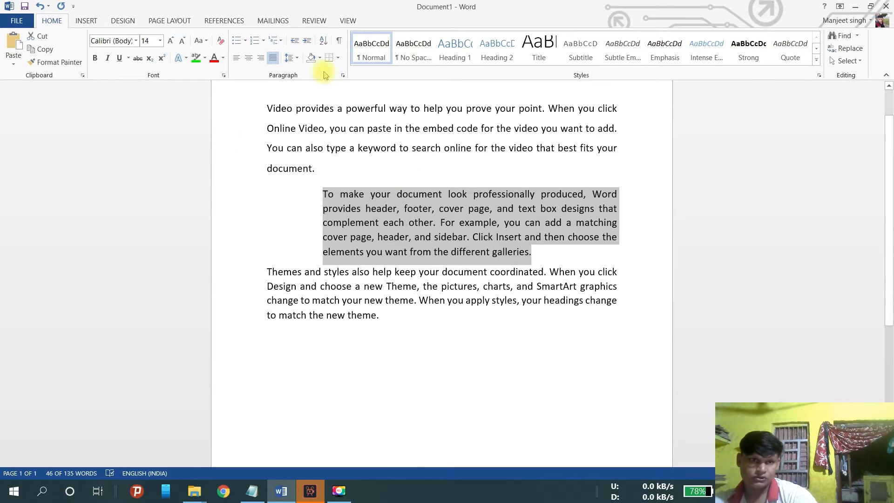
{"action": "left_click", "coordinate": [295, 41]}
{"action": "left_click", "coordinate": [295, 41]}
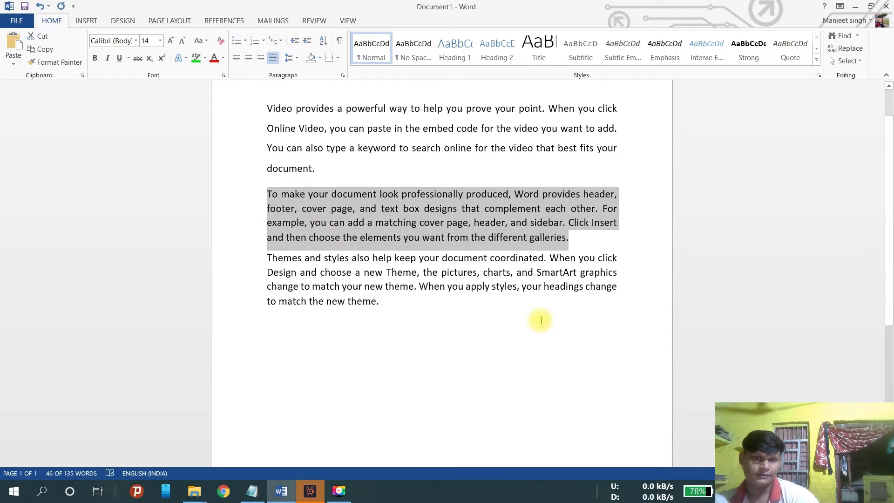
{"action": "left_click", "coordinate": [463, 362]}
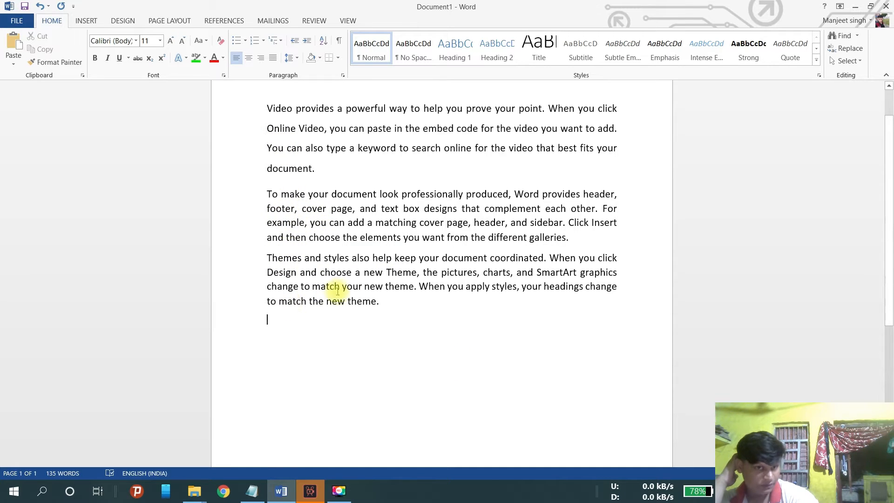
Increase the indent of the first paragraph, beginning "Video provides a powerful way", by two levels
{"action": "left_click_drag", "start_coordinate": [268, 109], "coordinate": [319, 173]}
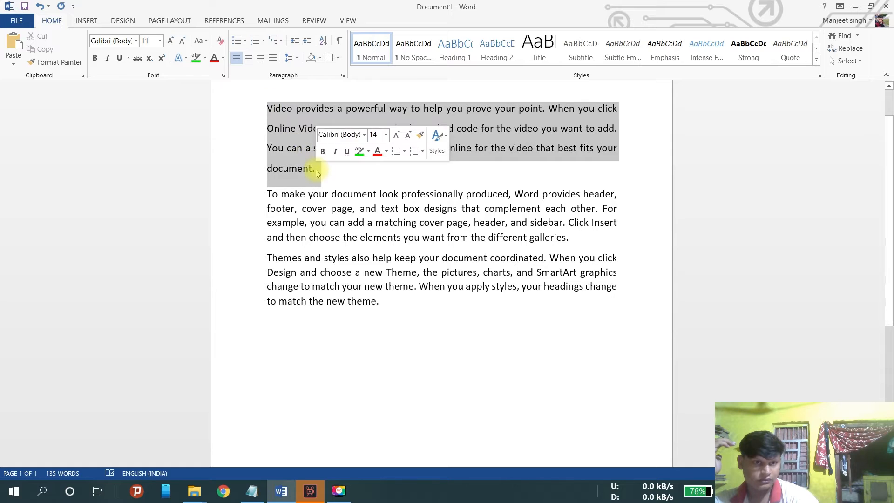
{"action": "left_click", "coordinate": [307, 42]}
{"action": "left_click", "coordinate": [307, 42]}
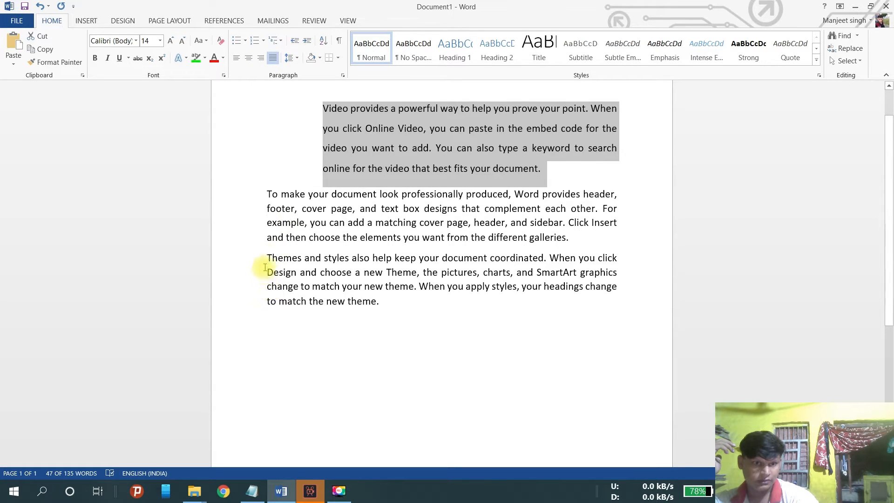
Indent the third paragraph, beginning "Themes and styles", to match the first paragraph's indent, and deselect it
{"action": "left_click_drag", "start_coordinate": [268, 258], "coordinate": [379, 302]}
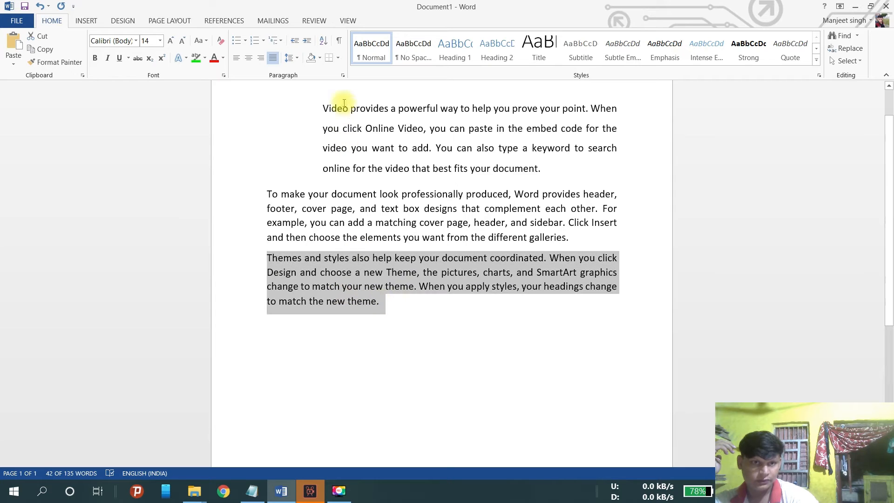
{"action": "left_click", "coordinate": [308, 41]}
{"action": "left_click", "coordinate": [308, 41]}
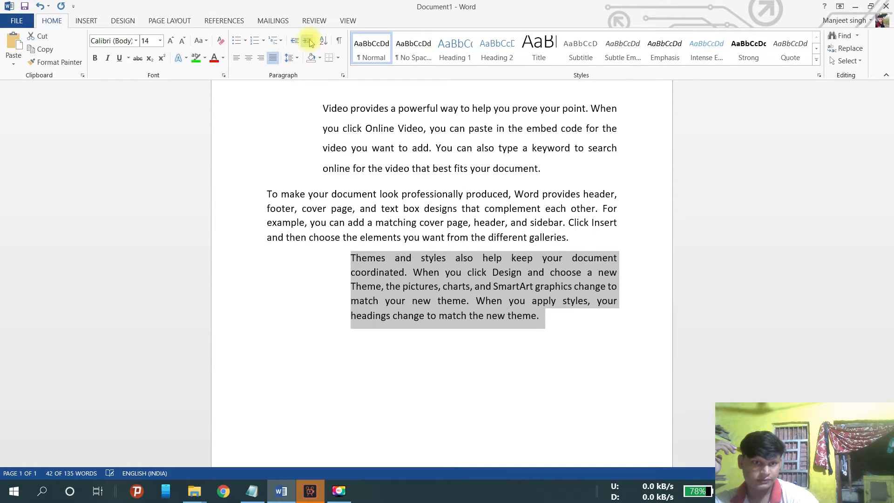
{"action": "left_click", "coordinate": [294, 41]}
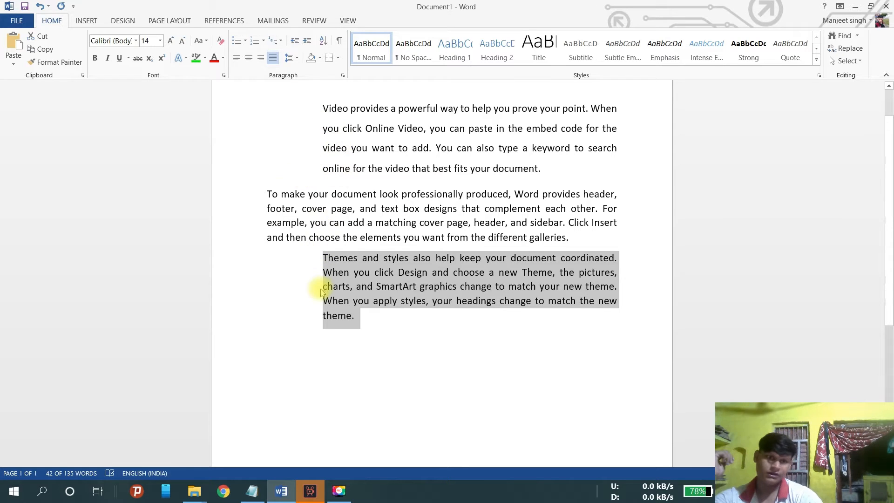
{"action": "left_click", "coordinate": [412, 356]}
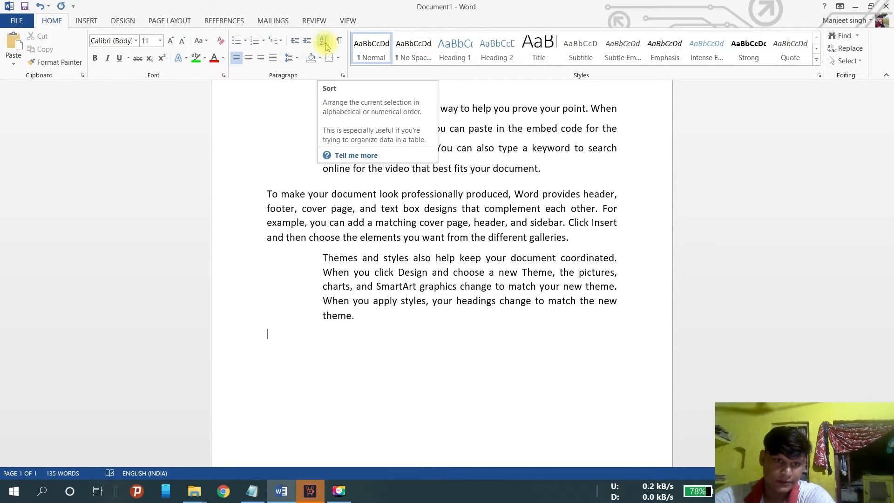
Add a bulleted list below the third paragraph with the entries India, Bangladesh, China, America, Tibet and Russian
{"action": "left_click", "coordinate": [365, 318]}
{"action": "key", "text": "Return"}
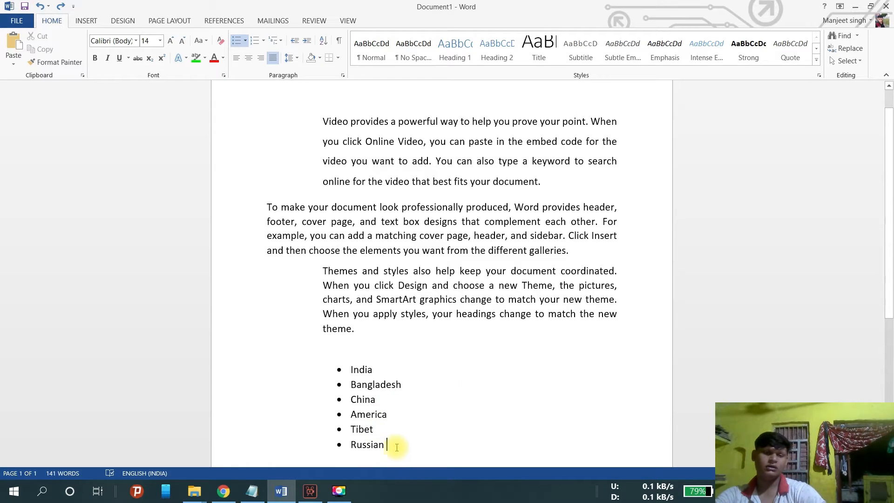
Sort the bulleted country list by paragraphs as text in ascending order and deselect it
{"action": "left_click_drag", "start_coordinate": [387, 447], "coordinate": [354, 369]}
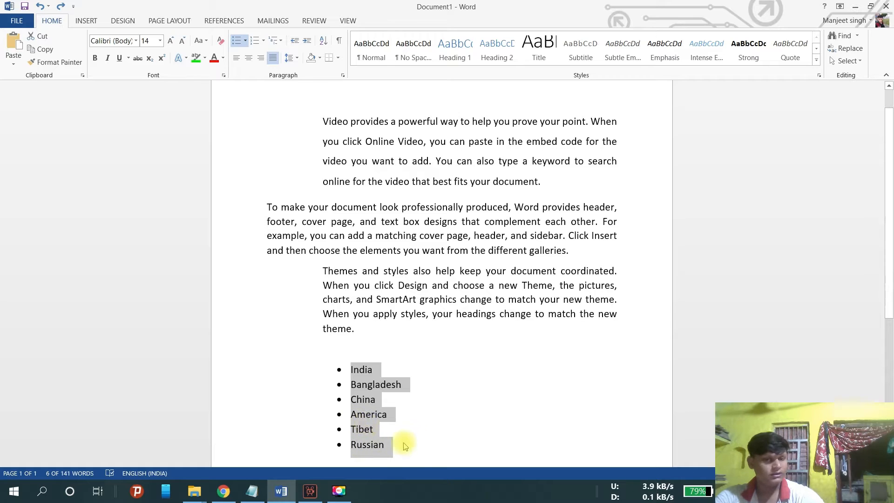
{"action": "left_click", "coordinate": [324, 41]}
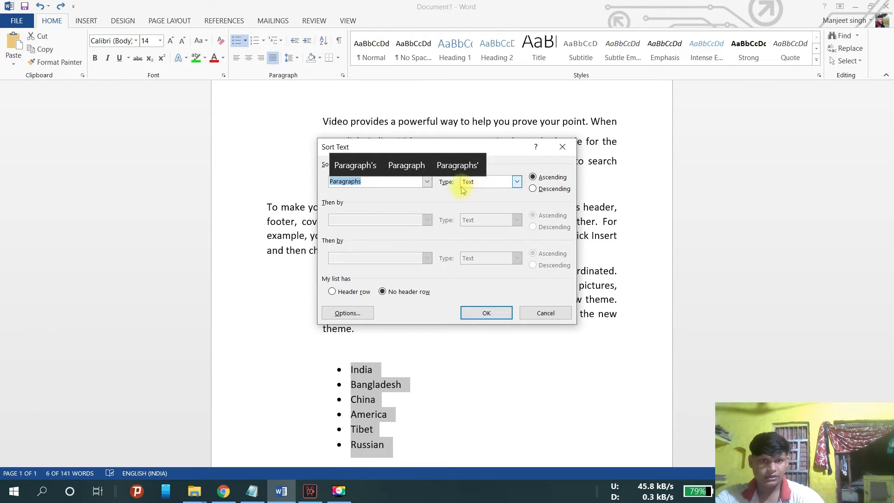
{"action": "left_click", "coordinate": [517, 181]}
{"action": "left_click", "coordinate": [517, 182]}
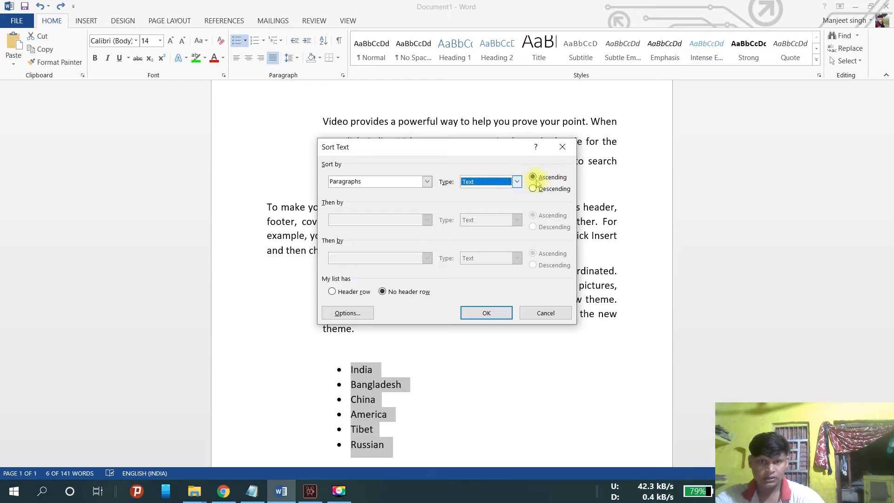
{"action": "left_click", "coordinate": [488, 312]}
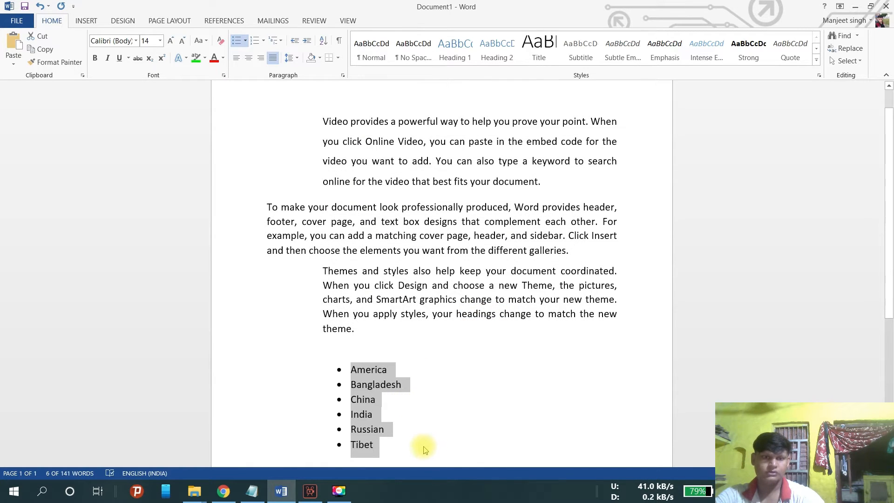
{"action": "left_click", "coordinate": [423, 448]}
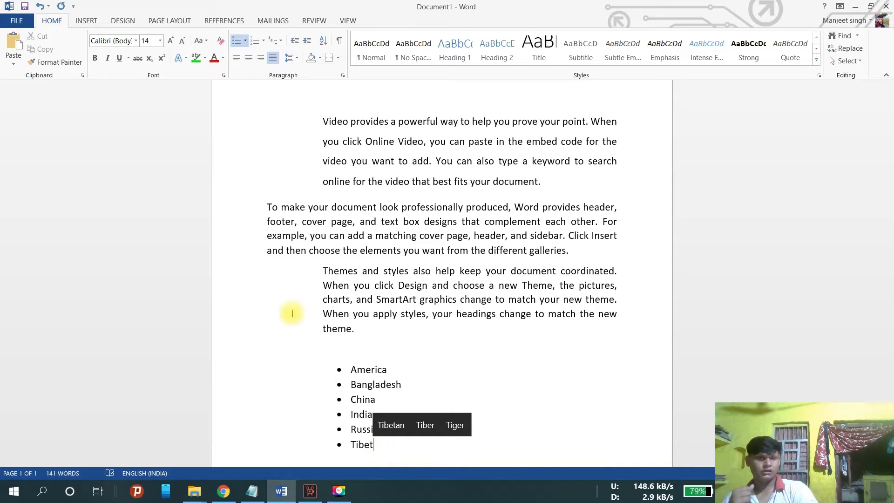
Try sorting all paragraphs of the document as text in ascending order, and undo the sort
{"action": "key", "text": "ctrl+a"}
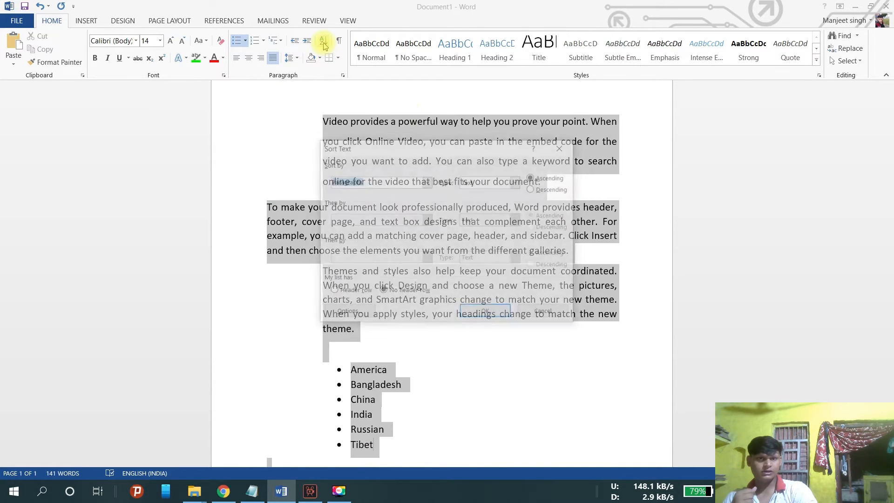
{"action": "left_click", "coordinate": [324, 40]}
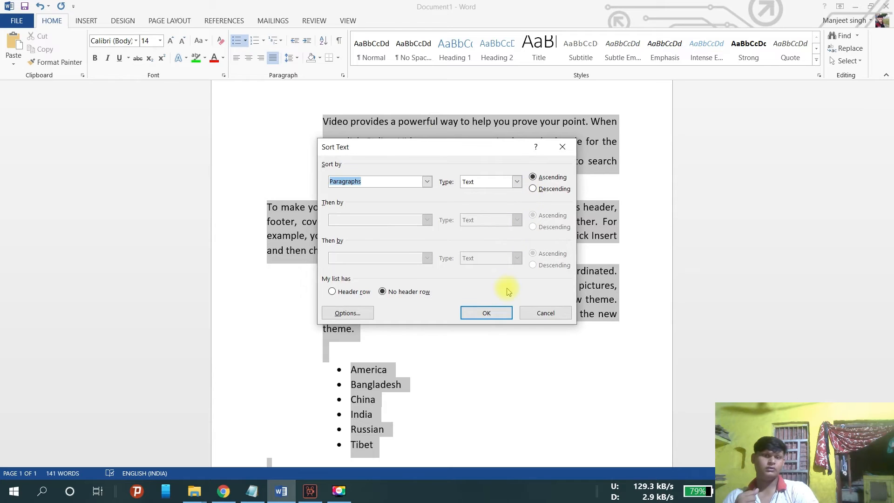
{"action": "left_click", "coordinate": [483, 321]}
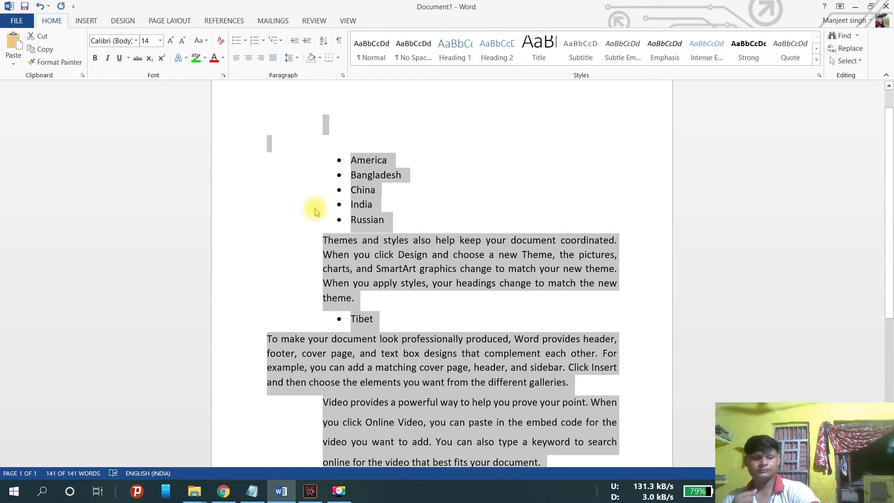
{"action": "key", "text": "ctrl+z"}
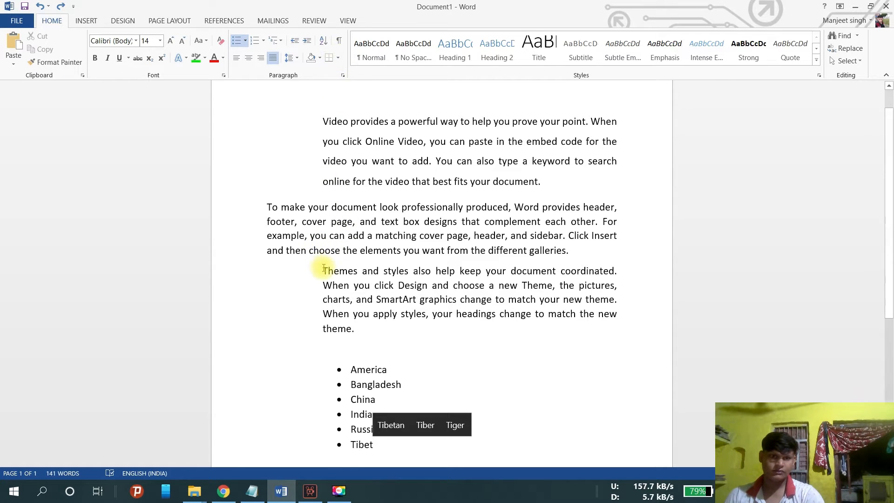
Put outside borders around the third paragraph's text, try the Inside Borders and Inside Vertical Border options, and deselect it
{"action": "left_click_drag", "start_coordinate": [322, 271], "coordinate": [353, 332]}
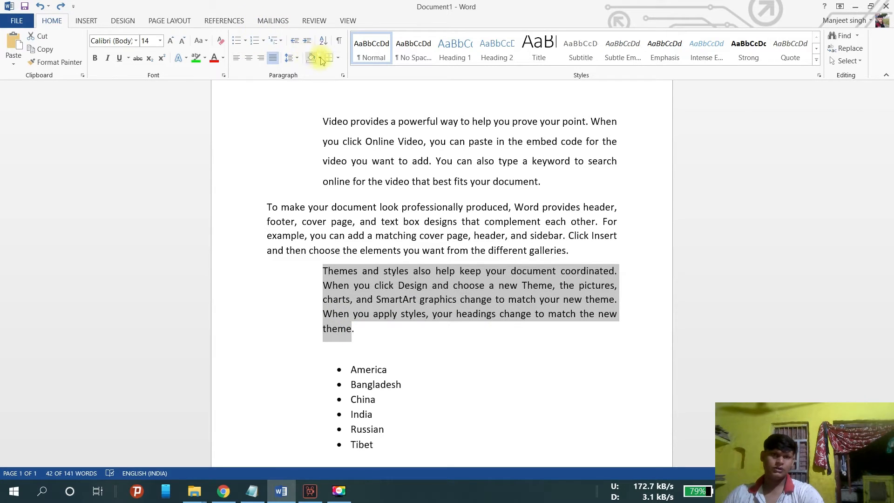
{"action": "left_click", "coordinate": [335, 59]}
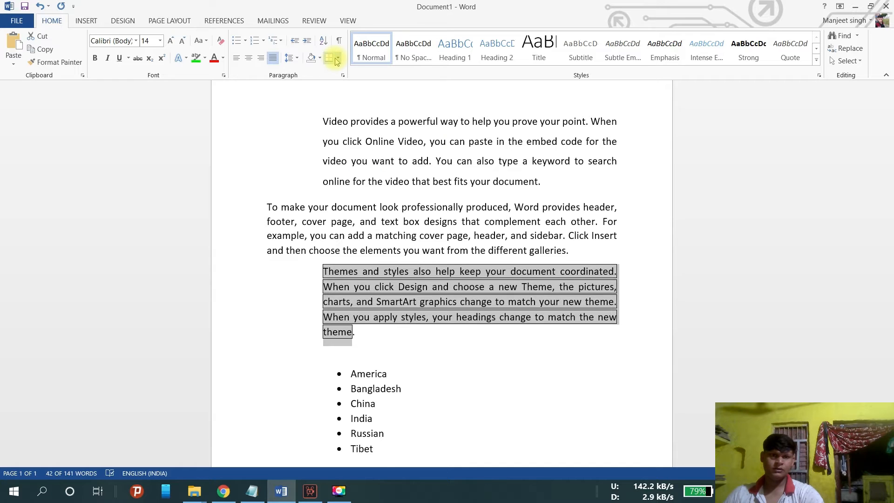
{"action": "left_click", "coordinate": [337, 58]}
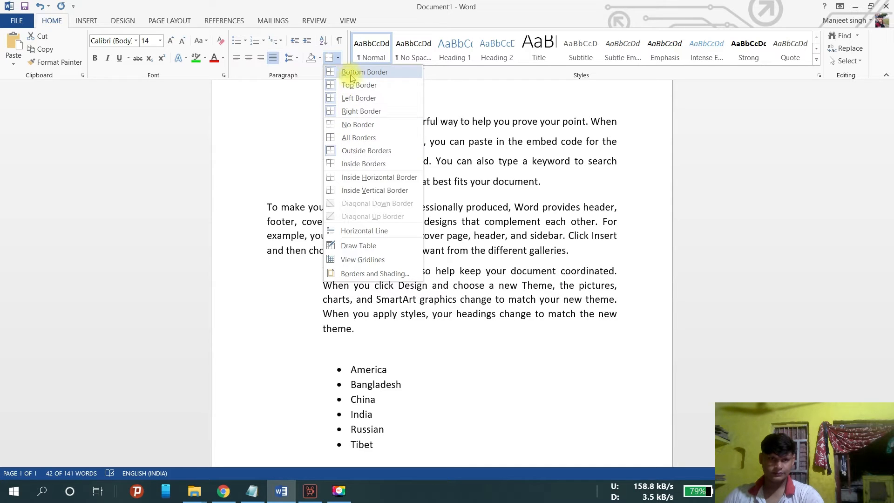
{"action": "left_click", "coordinate": [348, 165]}
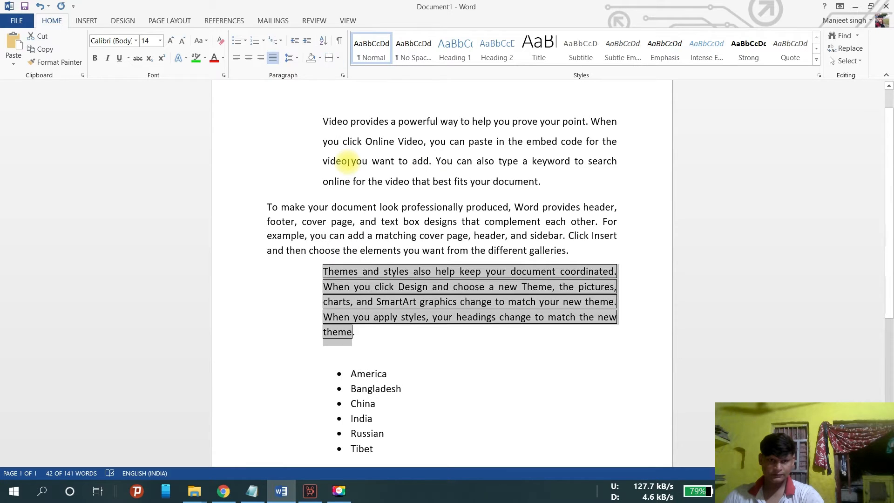
{"action": "left_click", "coordinate": [337, 58]}
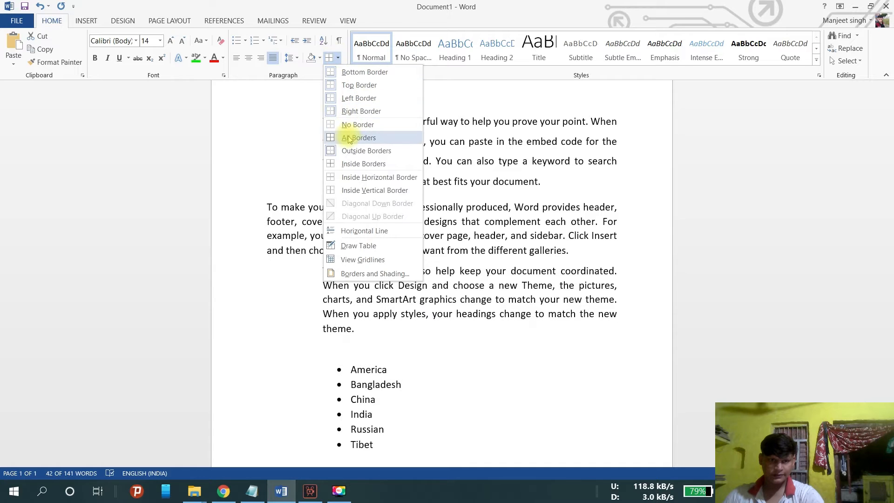
{"action": "left_click", "coordinate": [366, 191]}
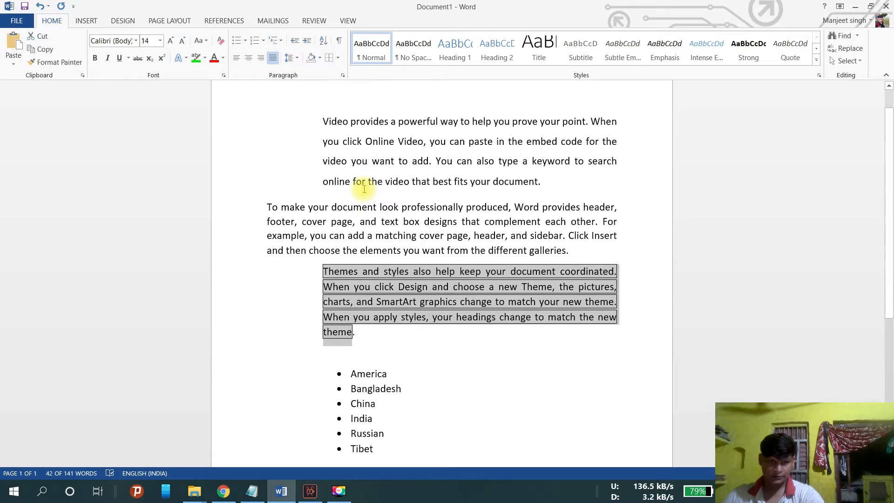
{"action": "left_click", "coordinate": [419, 341]}
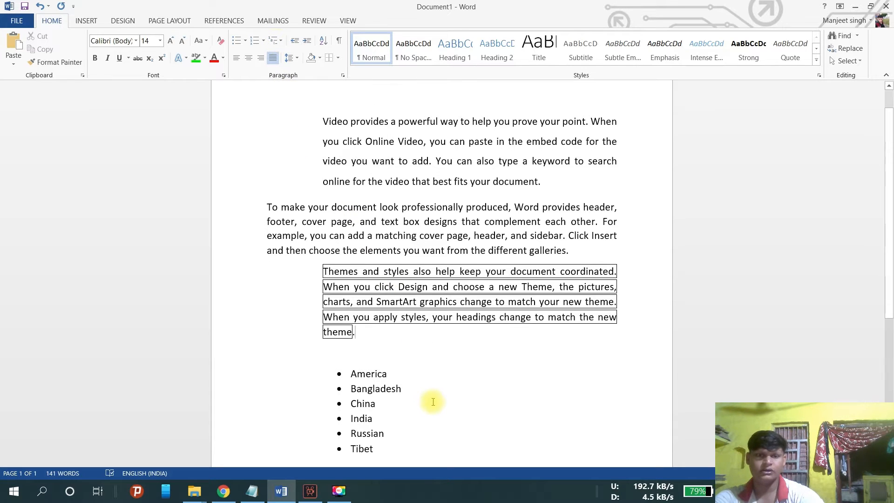
Add the line "Main parts of computer" outside the list, a few lines below the bulleted country list
{"action": "scroll", "coordinate": [432, 409], "scroll_direction": "down", "scroll_amount": 4}
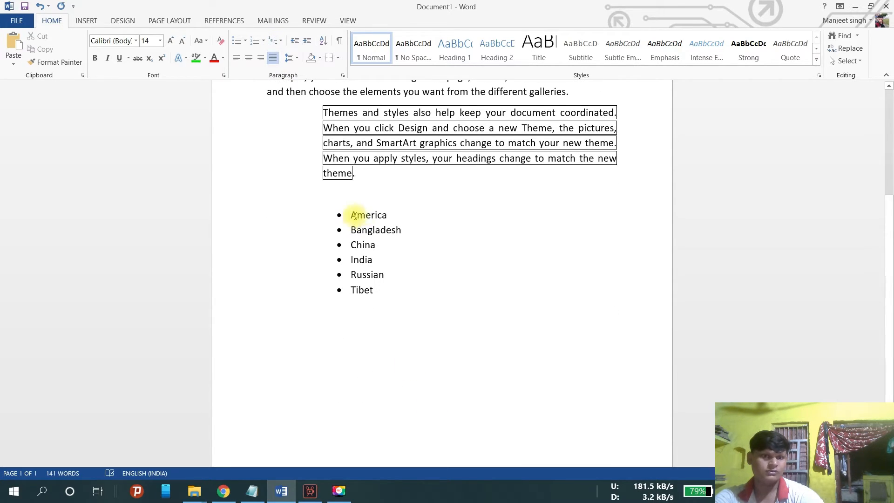
{"action": "left_click", "coordinate": [375, 290]}
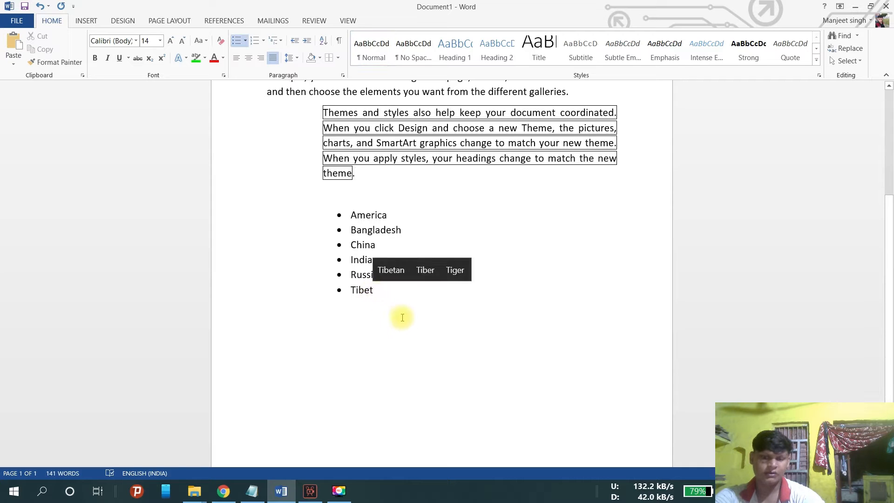
{"action": "key", "text": "Return"}
{"action": "key", "text": "Return"}
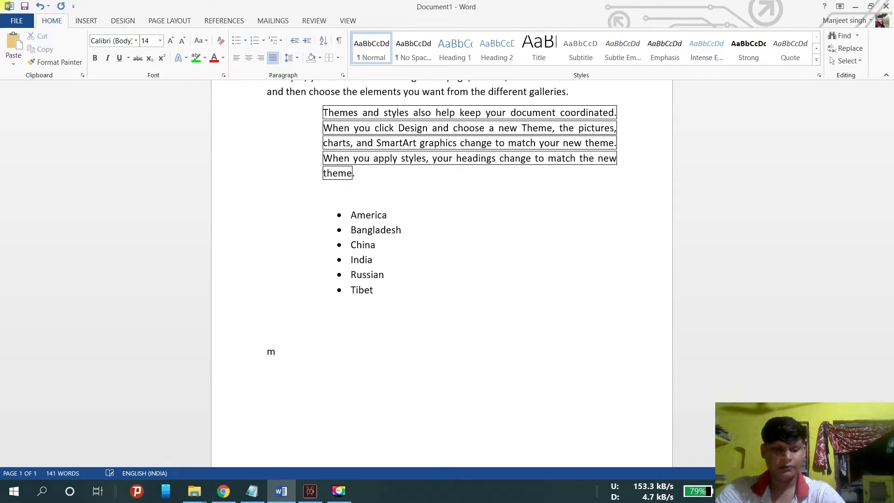
{"action": "type", "text": "main "}
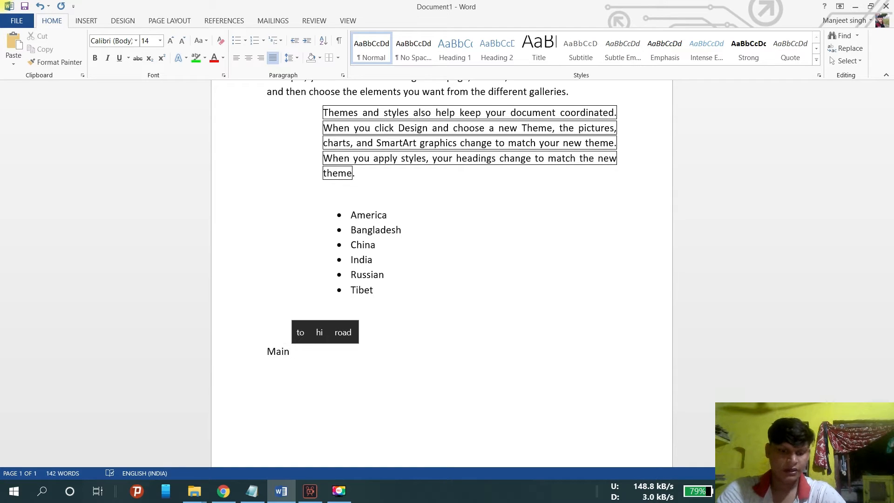
{"action": "type", "text": "parts of computer"}
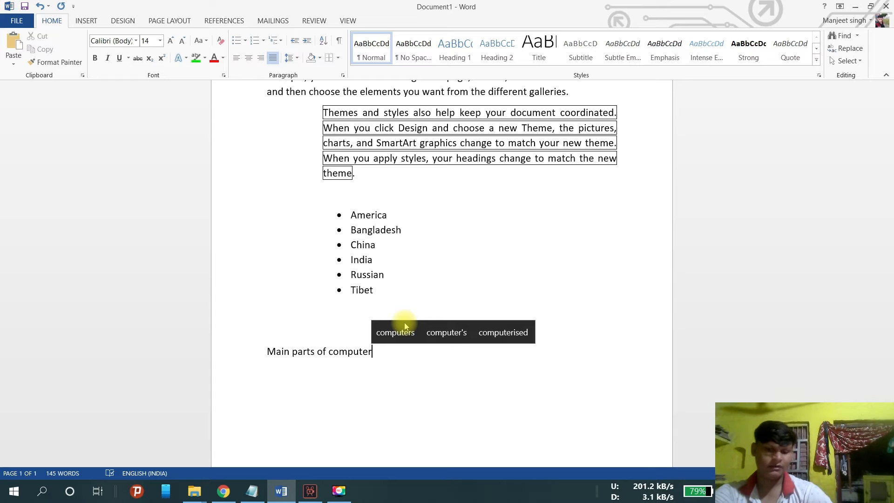
{"action": "key", "text": "Return"}
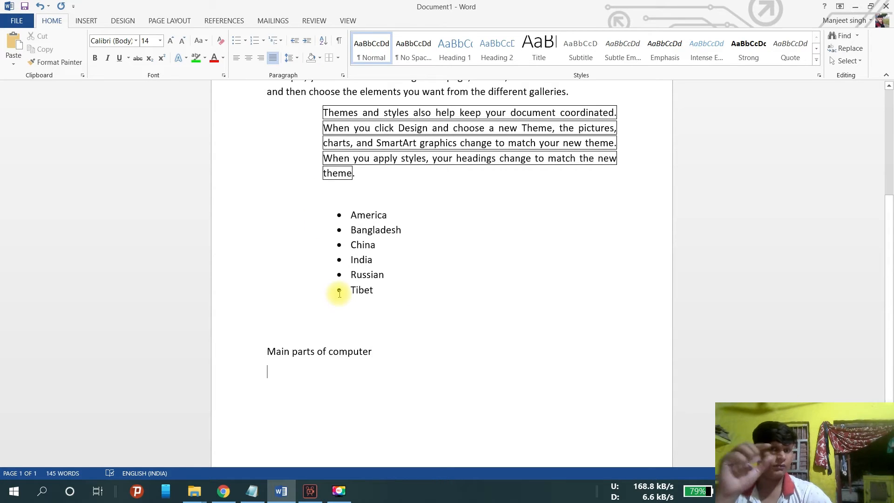
Add a bulleted list with the entries Mouse and Keyboard under "Main parts of computer", leaving an unbulleted empty line after it
{"action": "left_click", "coordinate": [237, 41]}
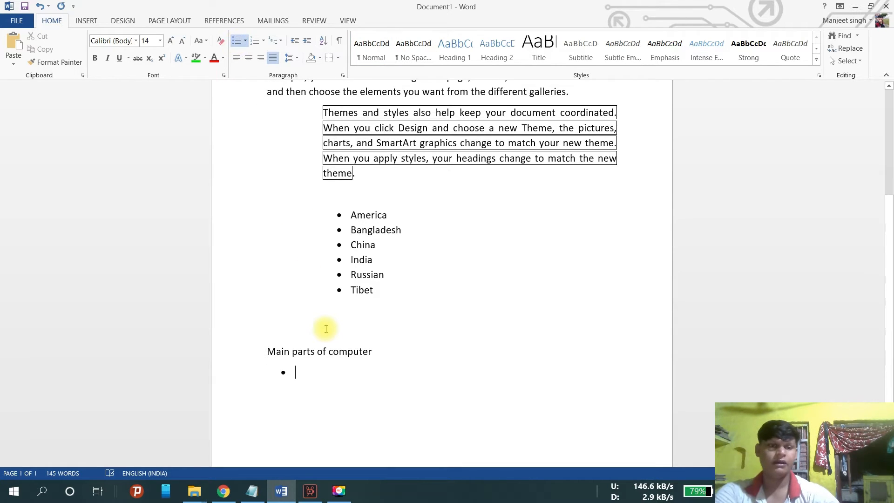
{"action": "type", "text": "mouse"}
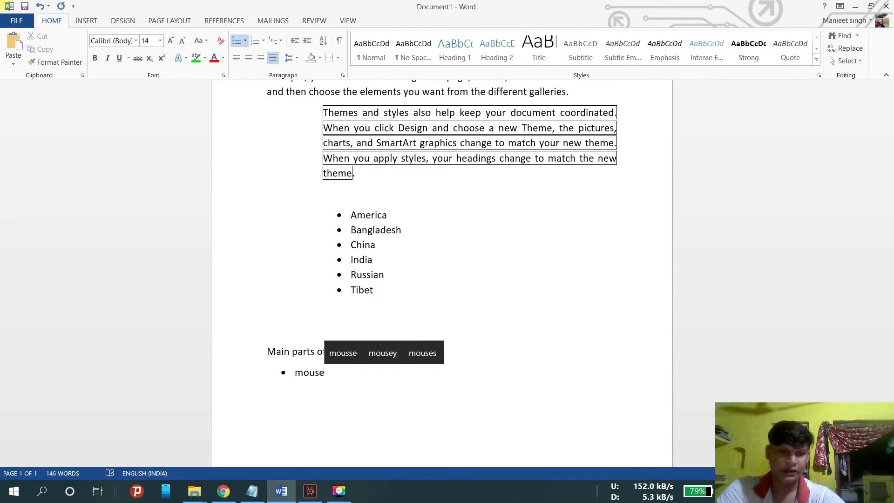
{"action": "key", "text": "Return"}
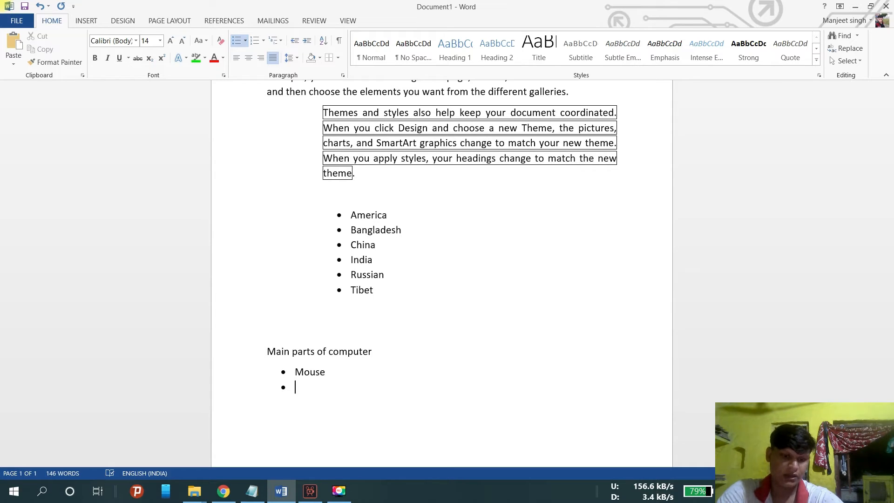
{"action": "type", "text": "key"}
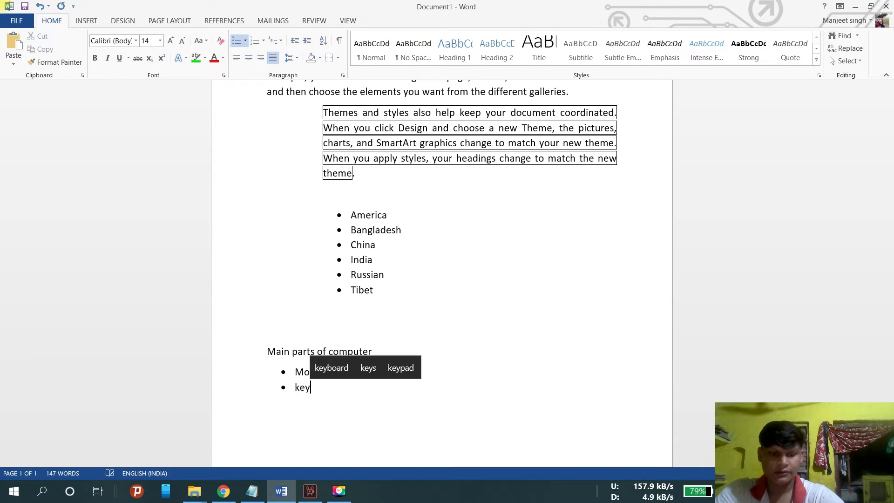
{"action": "type", "text": "board"}
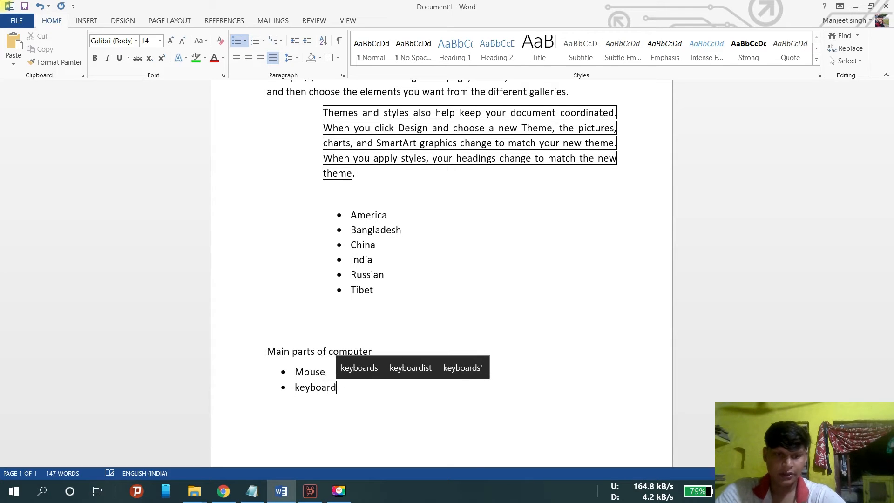
{"action": "key", "text": "Return"}
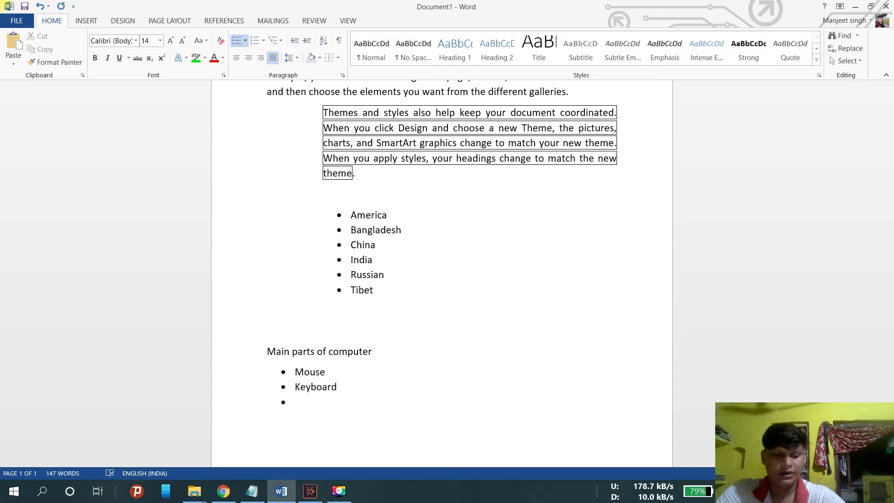
{"action": "type", "text": "pr"}
{"action": "key", "text": "BackSpace"}
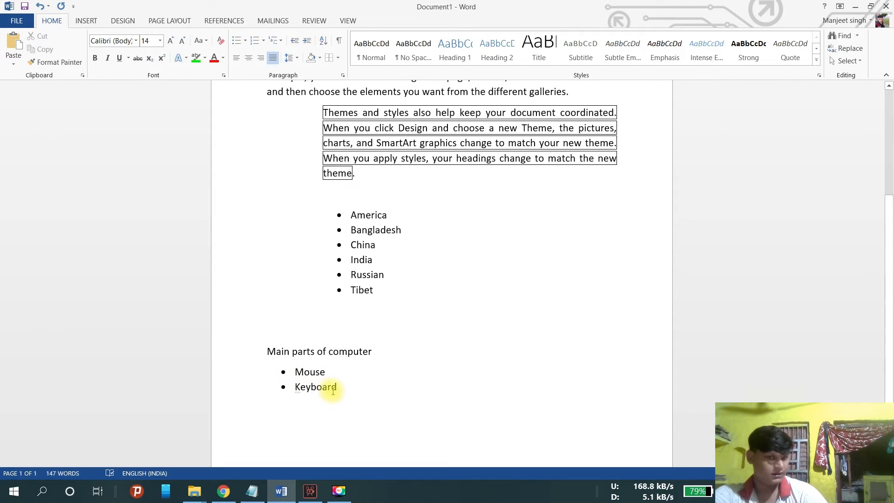
Give the empty line below Keyboard a hollow circle bullet and look through the other bullet styles without applying one
{"action": "left_click", "coordinate": [245, 41]}
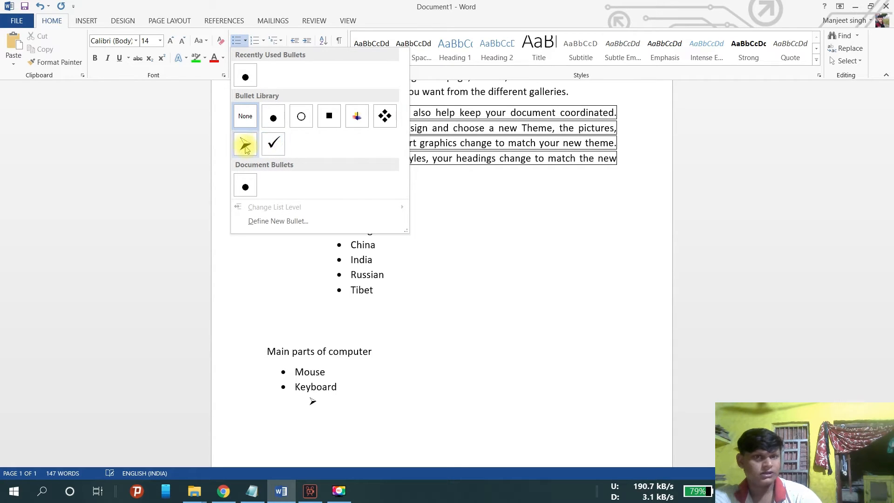
{"action": "left_click", "coordinate": [303, 118]}
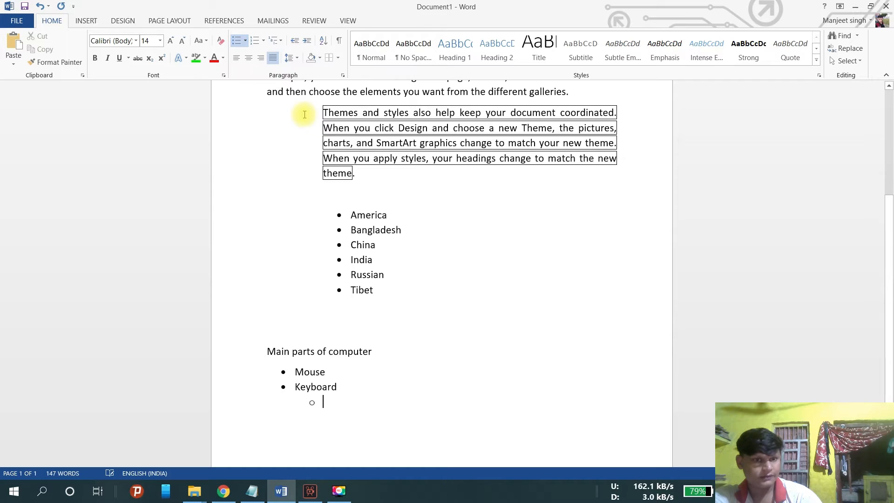
{"action": "left_click", "coordinate": [245, 41]}
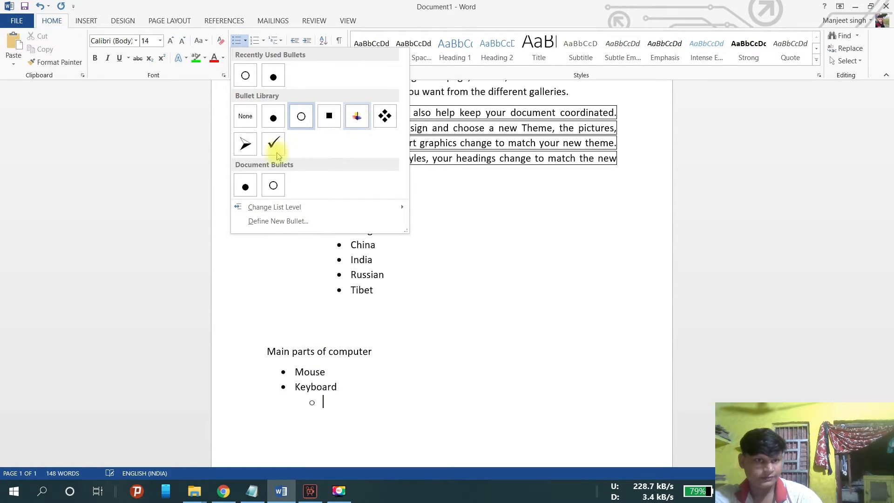
{"action": "left_click", "coordinate": [436, 219]}
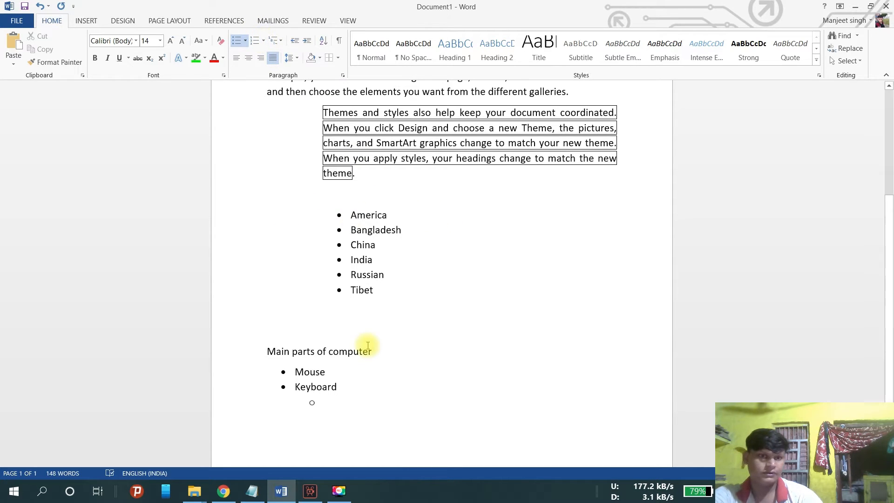
Change the Mouse and Keyboard entries from bullets to 1., 2., 3. numbering and deselect them
{"action": "left_click", "coordinate": [339, 387]}
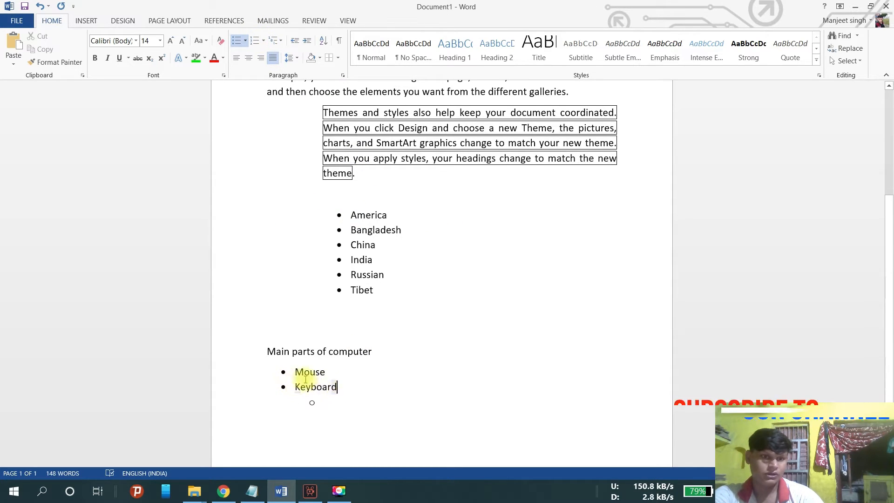
{"action": "left_click_drag", "start_coordinate": [339, 387], "coordinate": [286, 373]}
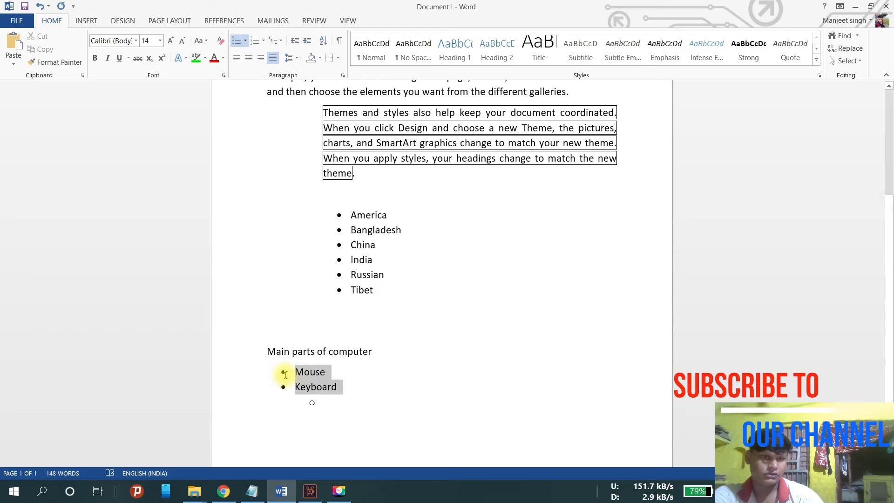
{"action": "left_click", "coordinate": [264, 43]}
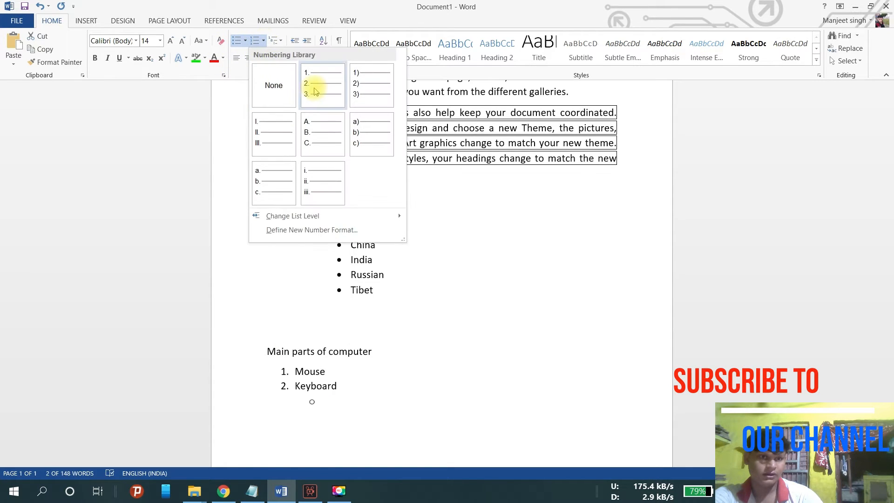
{"action": "left_click", "coordinate": [310, 86]}
{"action": "left_click", "coordinate": [370, 389]}
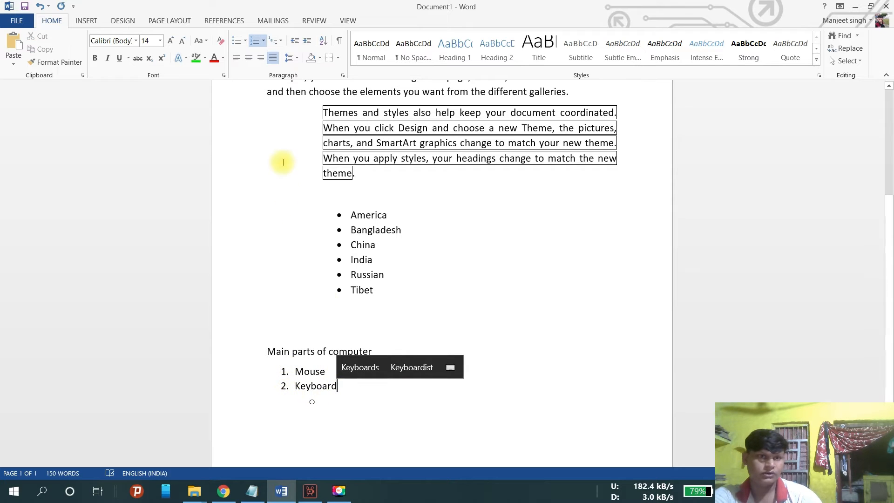
Preview the 1., 1.1., 1.1.1. style in the multilevel list library and close the library without applying it
{"action": "left_click", "coordinate": [280, 42]}
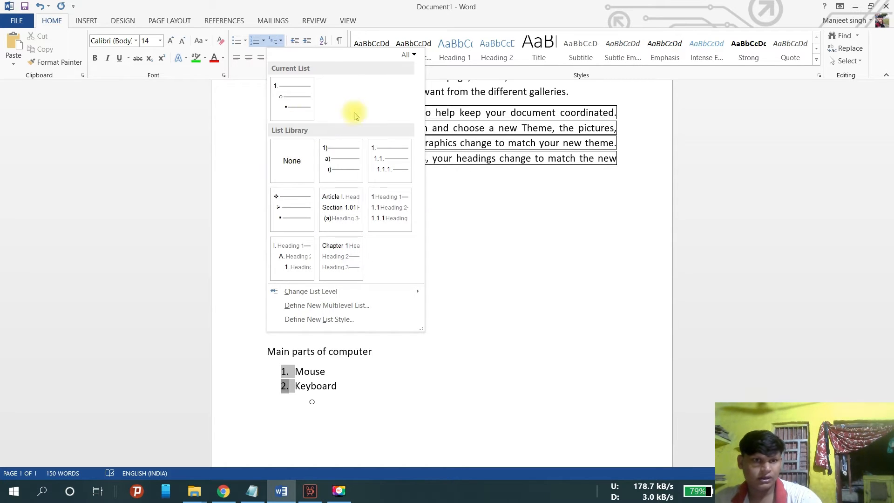
{"action": "mouse_move", "coordinate": [393, 163]}
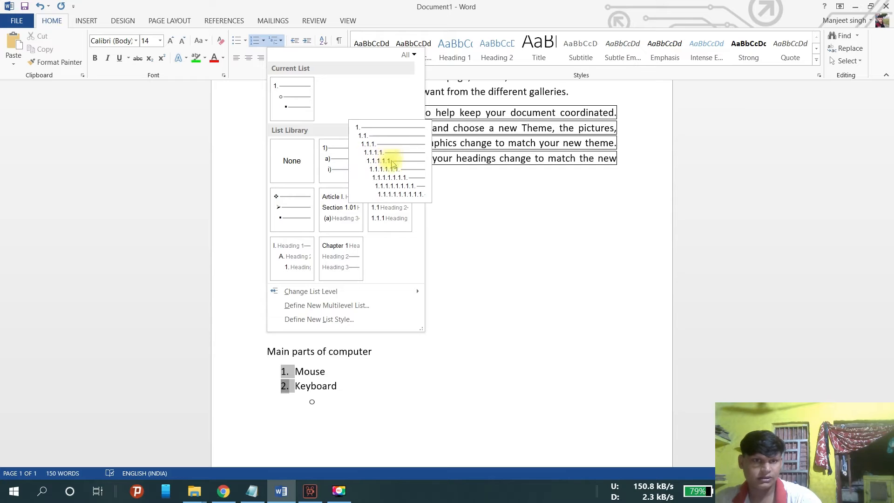
{"action": "left_click", "coordinate": [466, 352]}
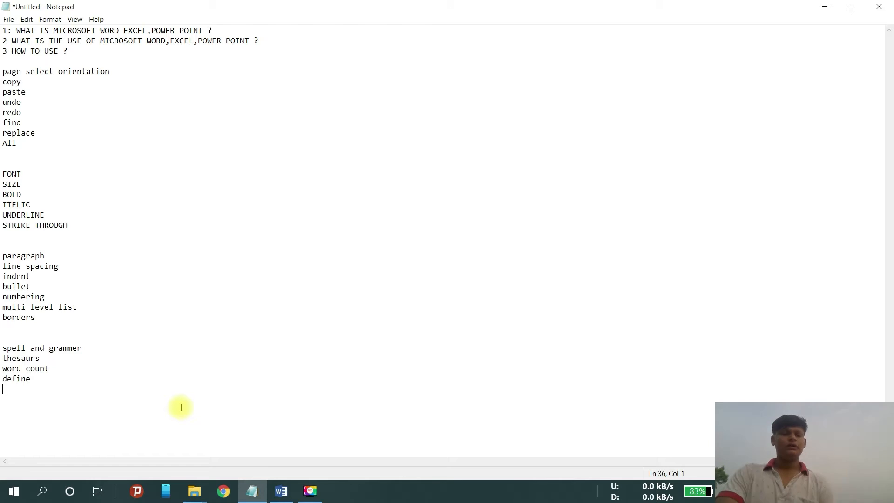
Switch from Notepad to Word, start the Spelling & Grammar check on the sample sentence, and correct "Thes" to "This"
{"action": "left_click", "coordinate": [284, 494]}
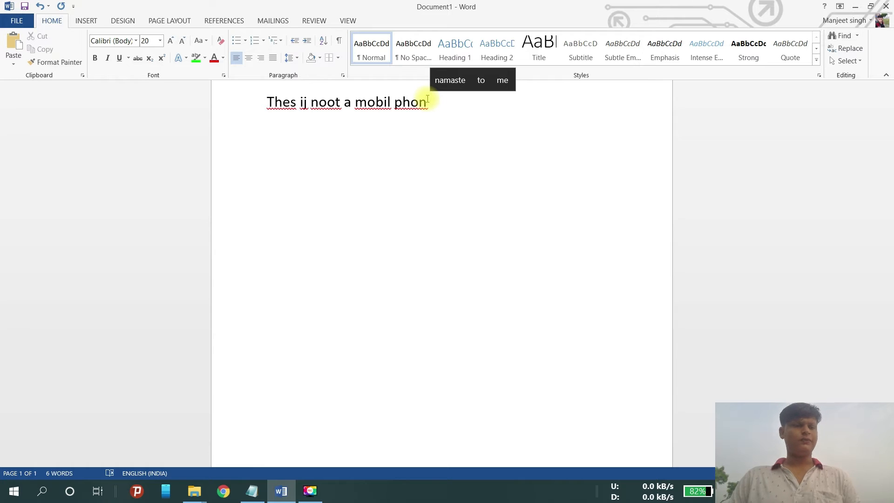
{"action": "left_click", "coordinate": [319, 23]}
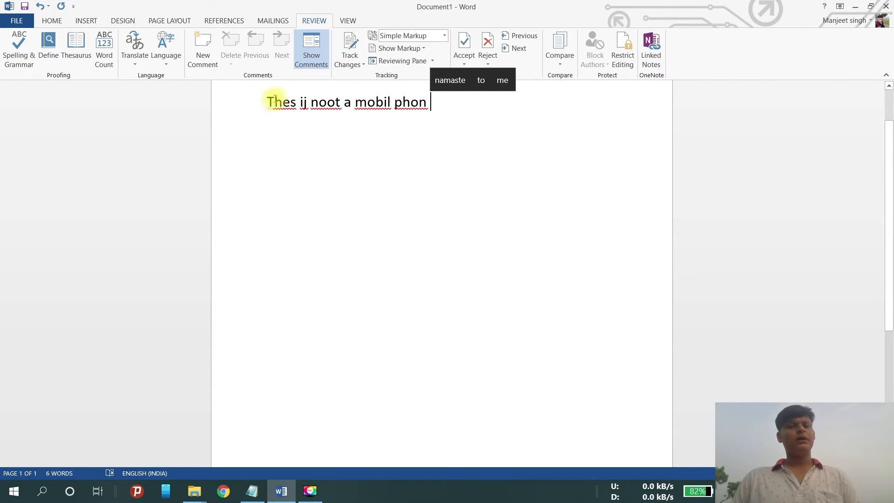
{"action": "left_click", "coordinate": [18, 55]}
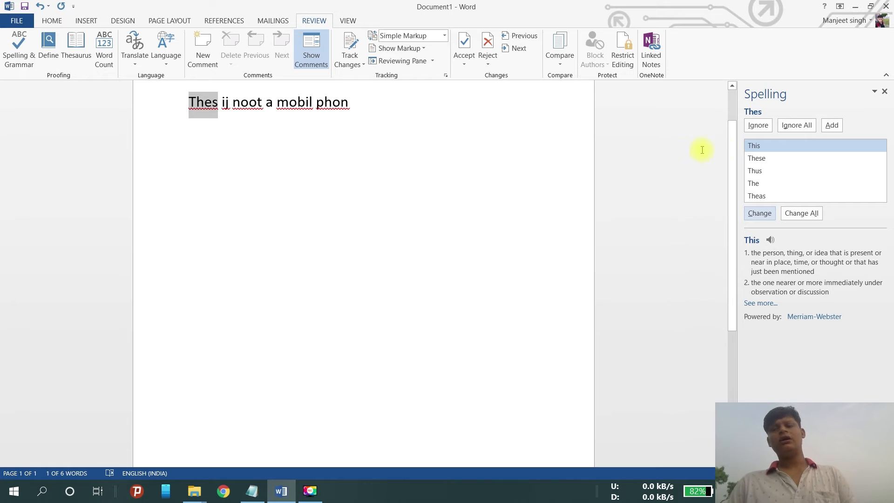
{"action": "left_click", "coordinate": [762, 142]}
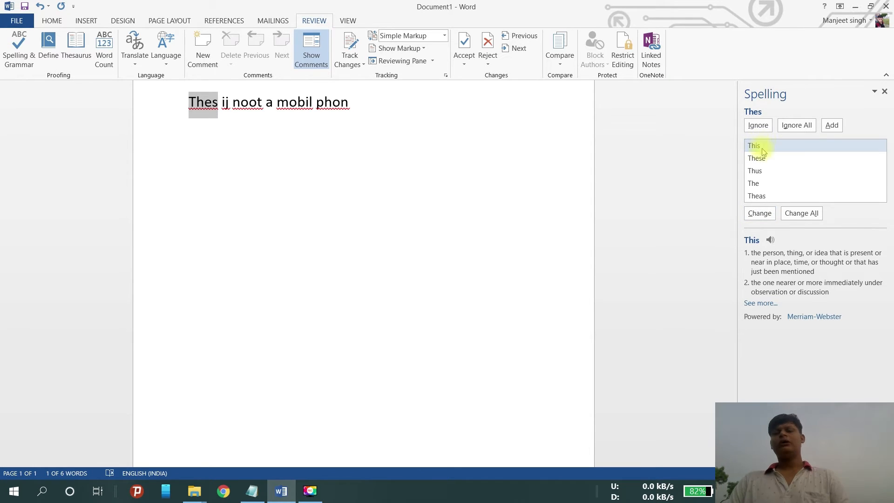
{"action": "left_click", "coordinate": [759, 215]}
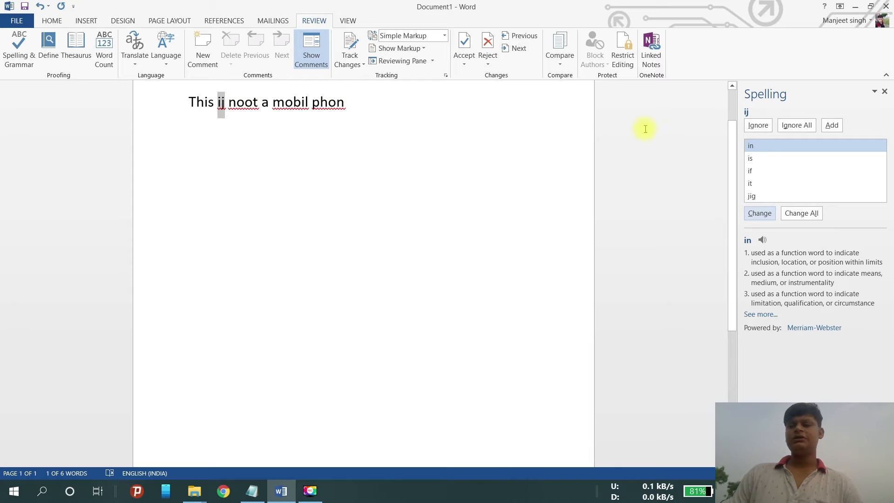
Correct "ij" to "is" and "noot" to "not" using the spelling suggestions
{"action": "left_click", "coordinate": [767, 162]}
{"action": "left_click", "coordinate": [759, 213]}
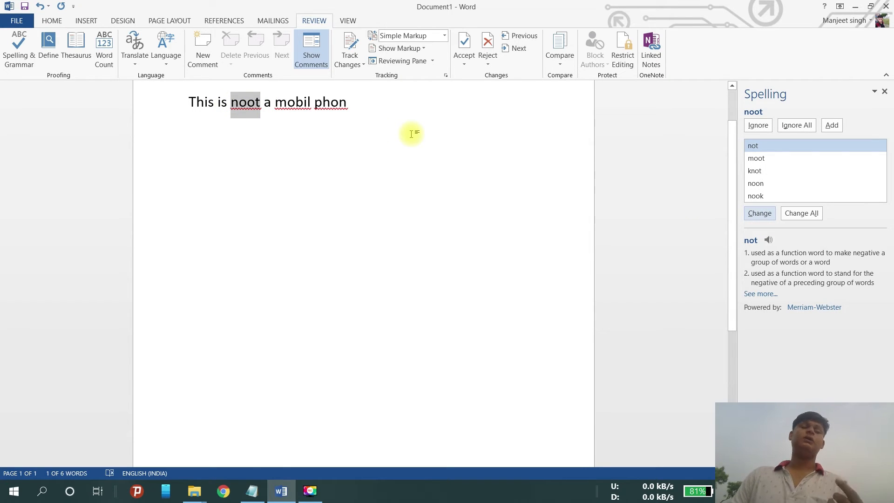
{"action": "left_click", "coordinate": [757, 148]}
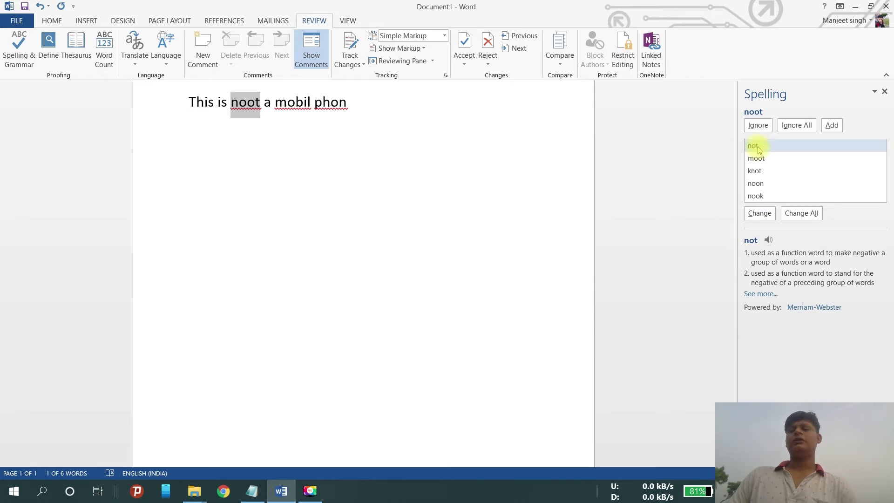
{"action": "left_click", "coordinate": [761, 214]}
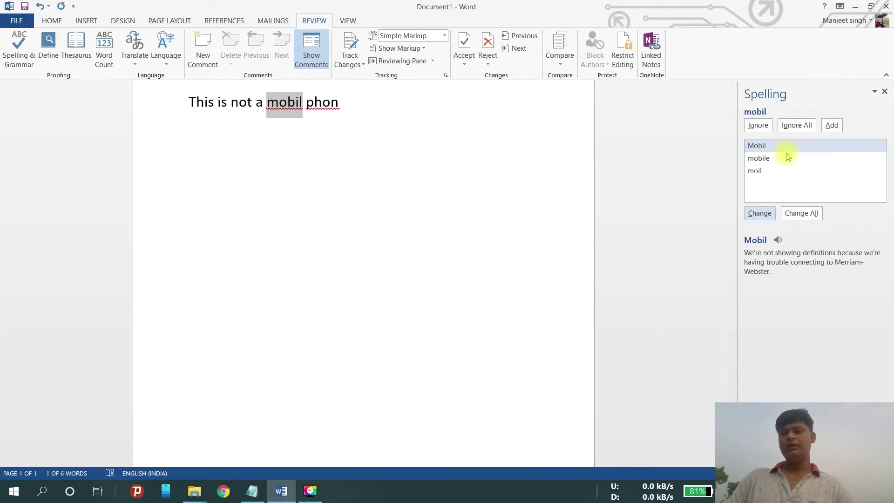
Correct "mobil" to "mobile" and "phon" to "phone" to finish the spelling check
{"action": "left_click", "coordinate": [777, 162]}
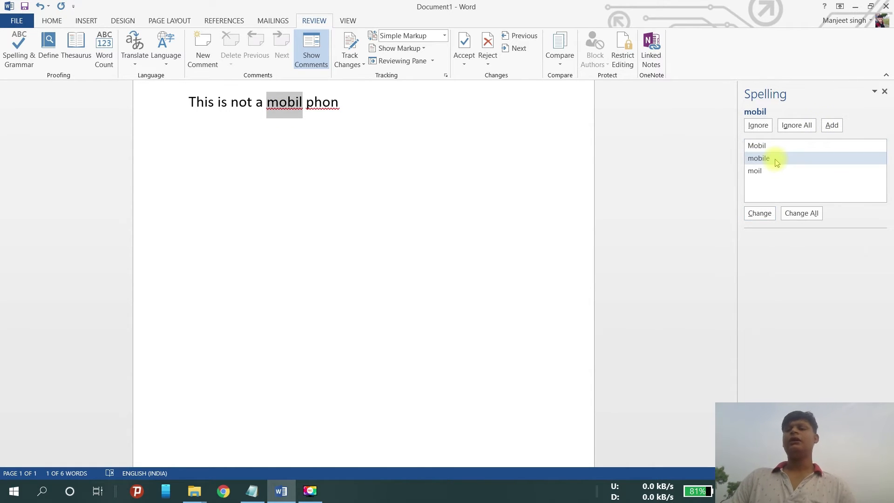
{"action": "left_click", "coordinate": [760, 213]}
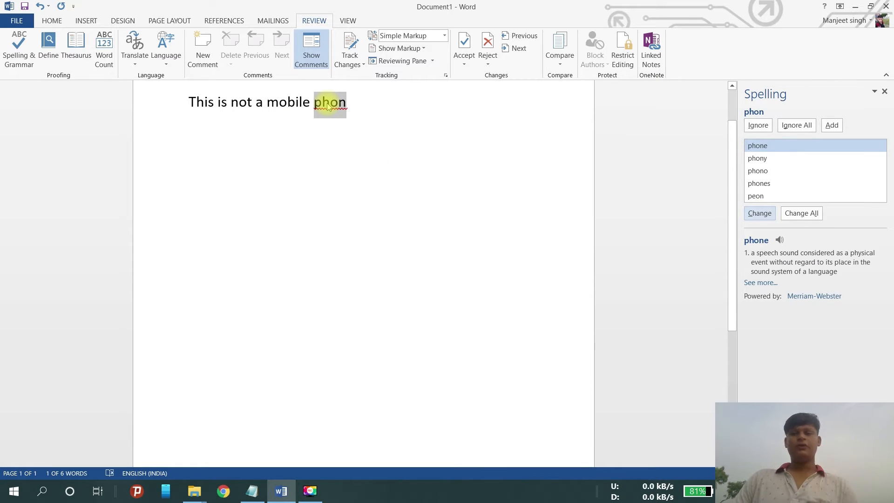
{"action": "left_click", "coordinate": [762, 147]}
{"action": "left_click", "coordinate": [759, 213]}
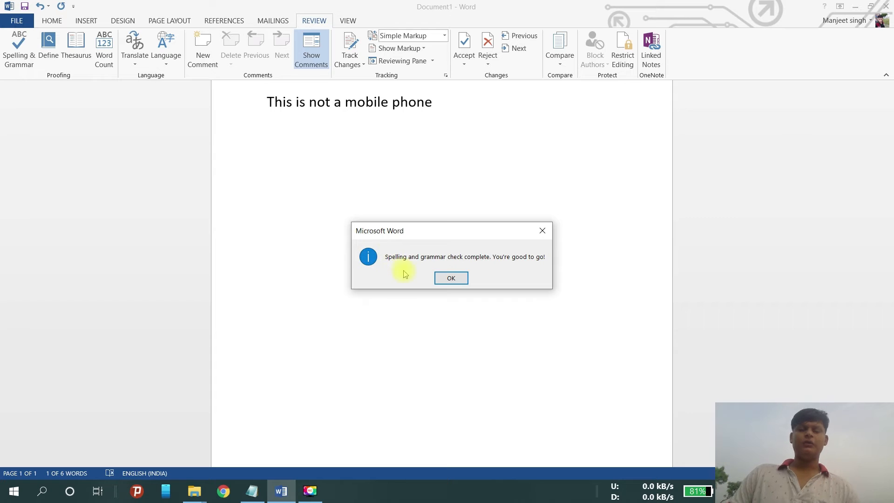
Close the completed spelling check and add a period at the end of the sample sentence
{"action": "left_click", "coordinate": [450, 279]}
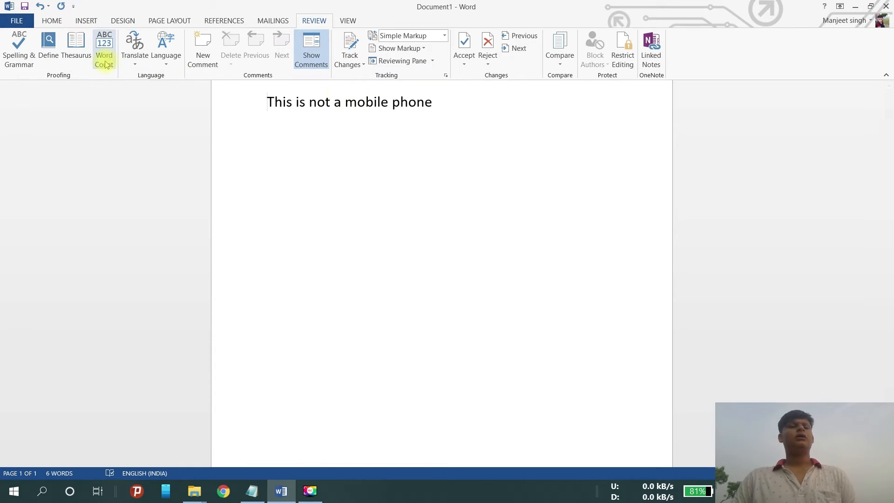
{"action": "left_click", "coordinate": [433, 103]}
{"action": "type", "text": "."}
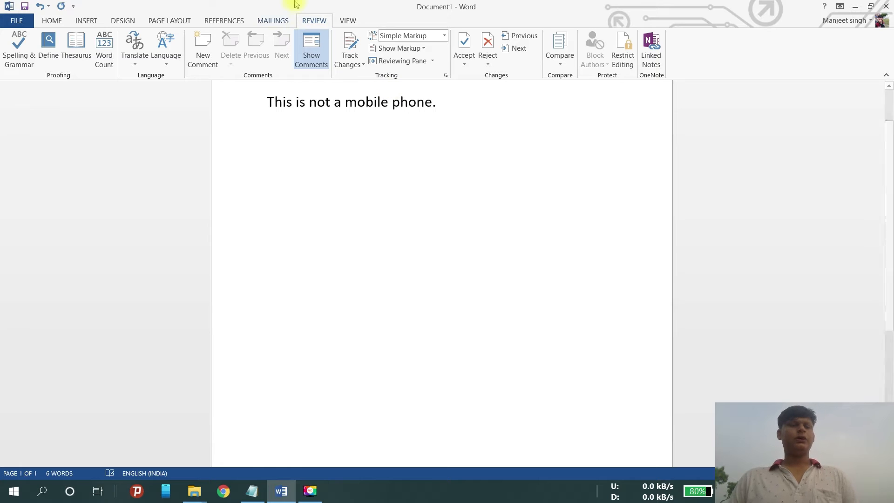
Look up synonyms for "phone" in the Thesaurus and open the entry for "handset"
{"action": "double_click", "coordinate": [417, 106]}
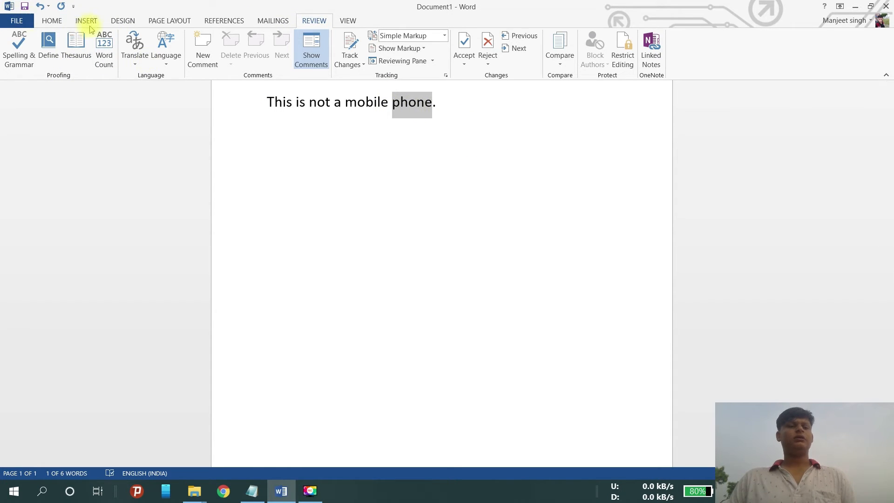
{"action": "left_click", "coordinate": [72, 44]}
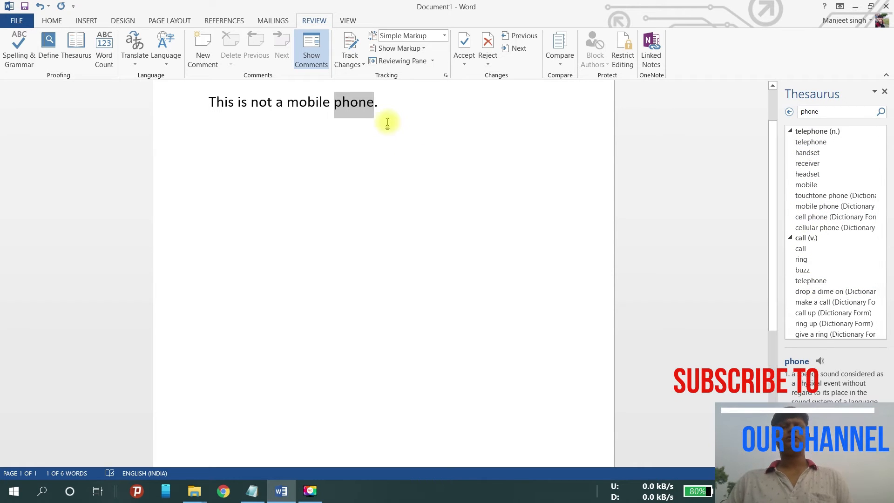
{"action": "left_click", "coordinate": [814, 154]}
{"action": "left_click", "coordinate": [843, 114]}
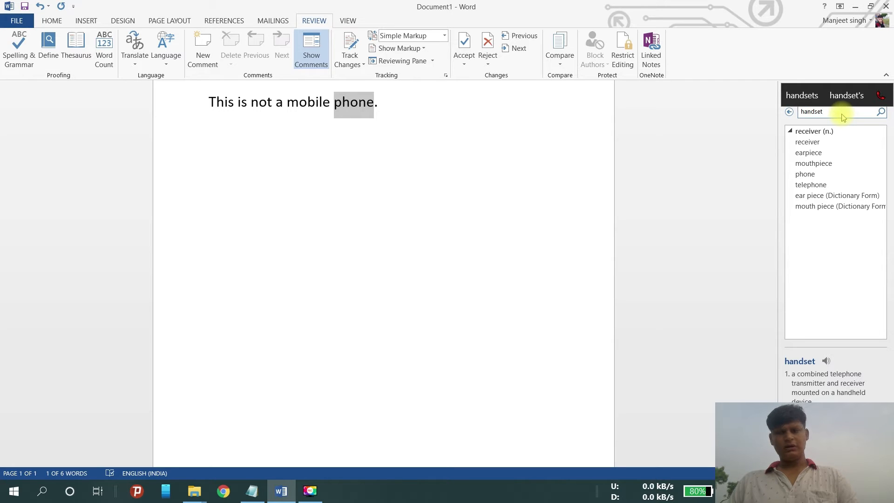
{"action": "double_click", "coordinate": [842, 114]}
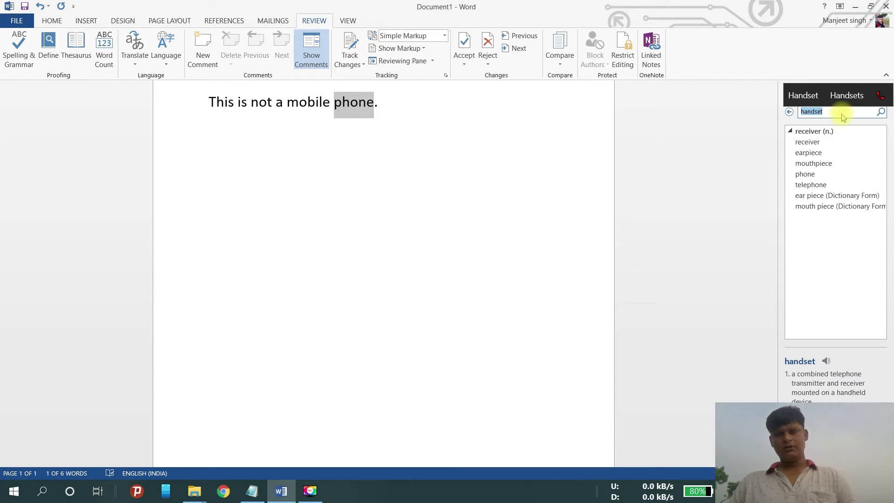
Replace the word "phone" in the sample sentence with "handset"
{"action": "left_click", "coordinate": [350, 99]}
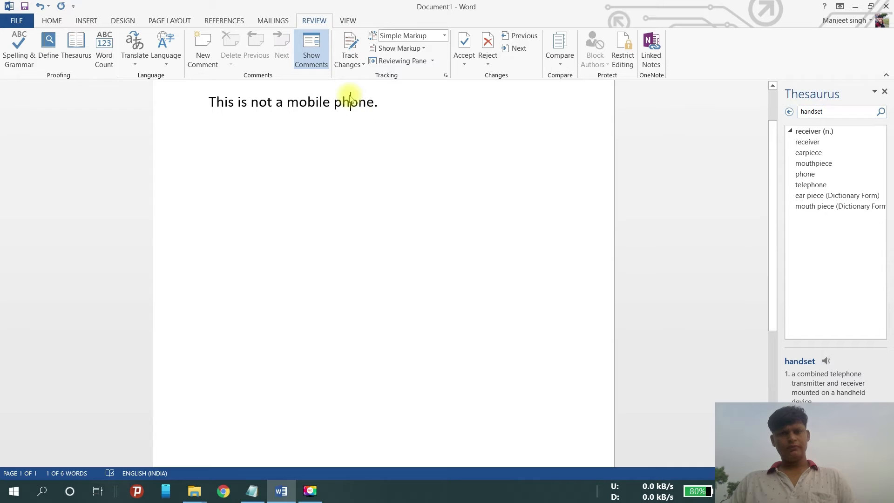
{"action": "double_click", "coordinate": [350, 99]}
{"action": "type", "text": "handset"}
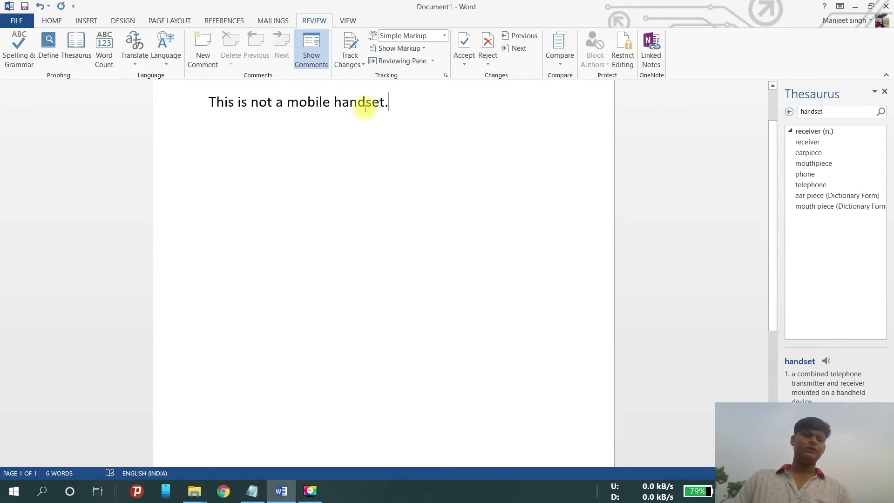
View the document's word count statistics from both available commands, closing the dialog each time
{"action": "left_click", "coordinate": [61, 474]}
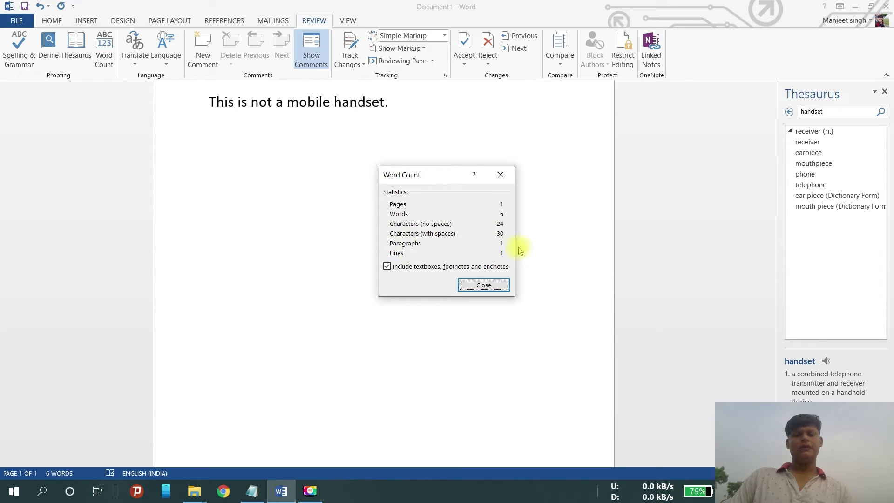
{"action": "left_click", "coordinate": [483, 287]}
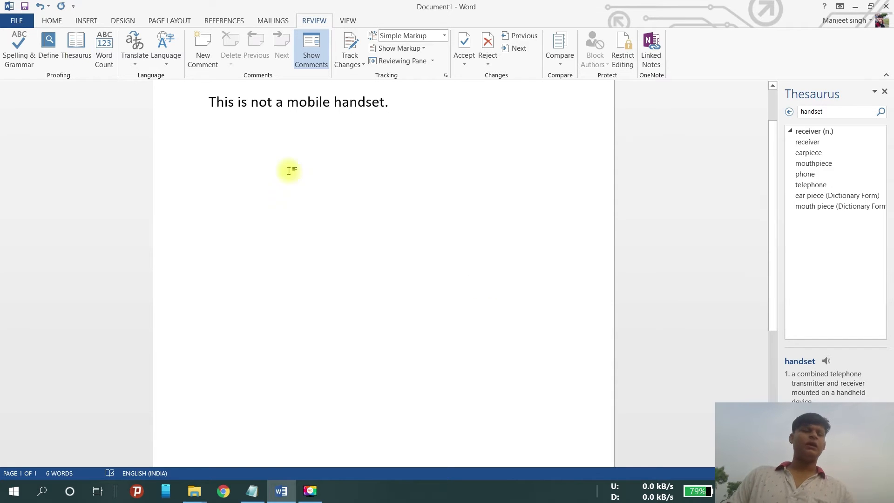
{"action": "left_click", "coordinate": [99, 47]}
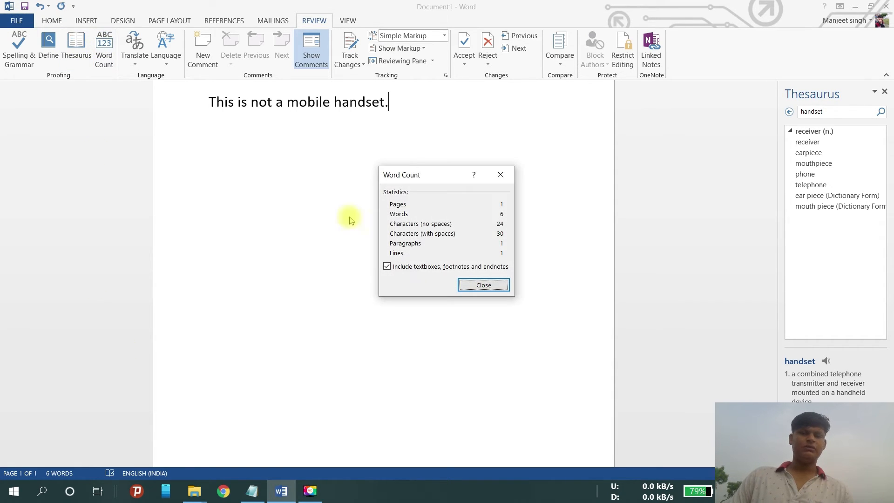
{"action": "left_click", "coordinate": [502, 184]}
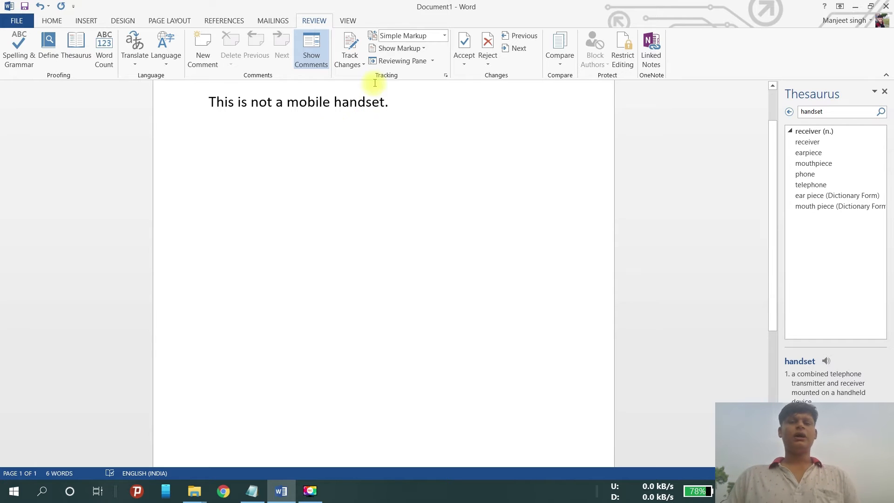
Look up the definition of "handset" in the Merriam-Webster Dictionary and return to the document text
{"action": "left_click", "coordinate": [359, 104]}
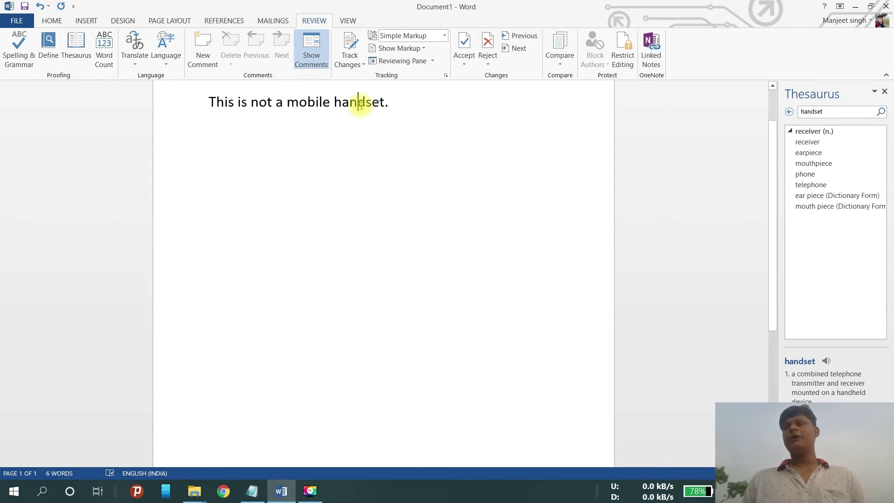
{"action": "double_click", "coordinate": [361, 107]}
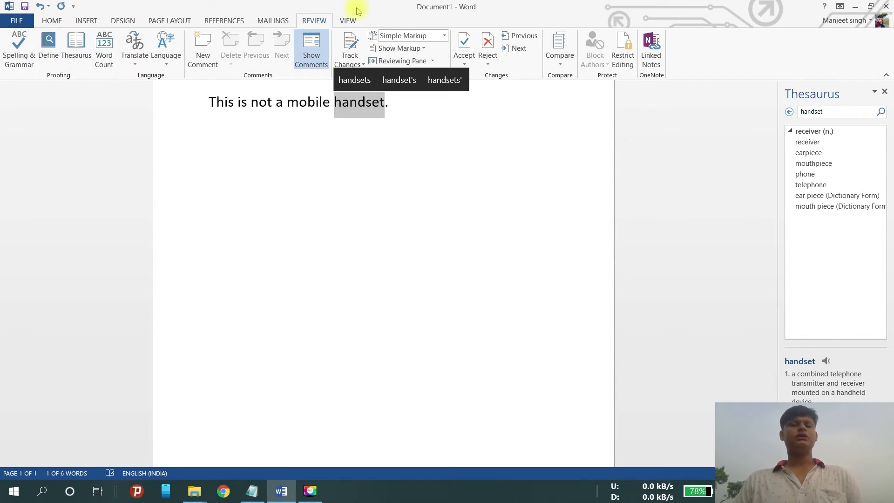
{"action": "left_click", "coordinate": [49, 46]}
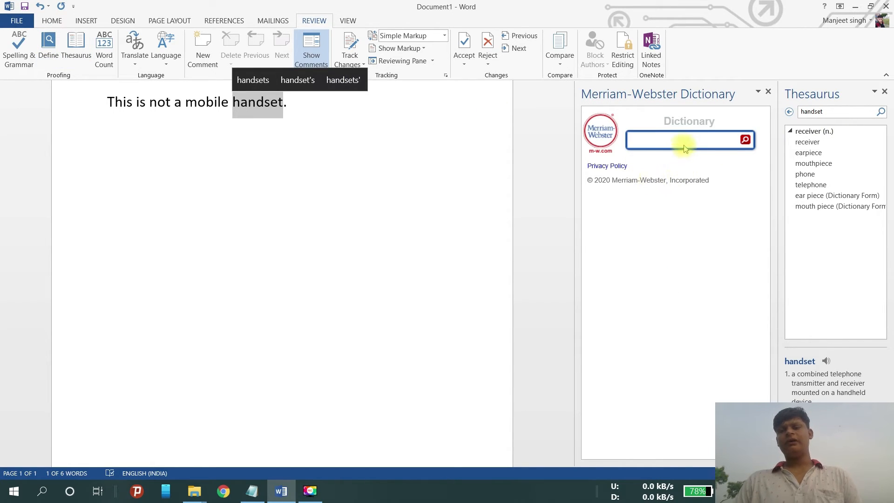
{"action": "left_click", "coordinate": [680, 141]}
{"action": "type", "text": "handset"}
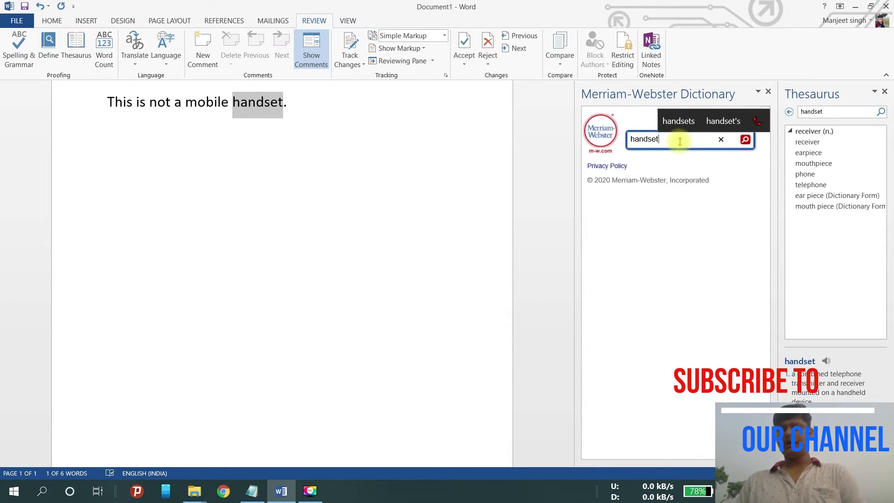
{"action": "key", "text": "Return"}
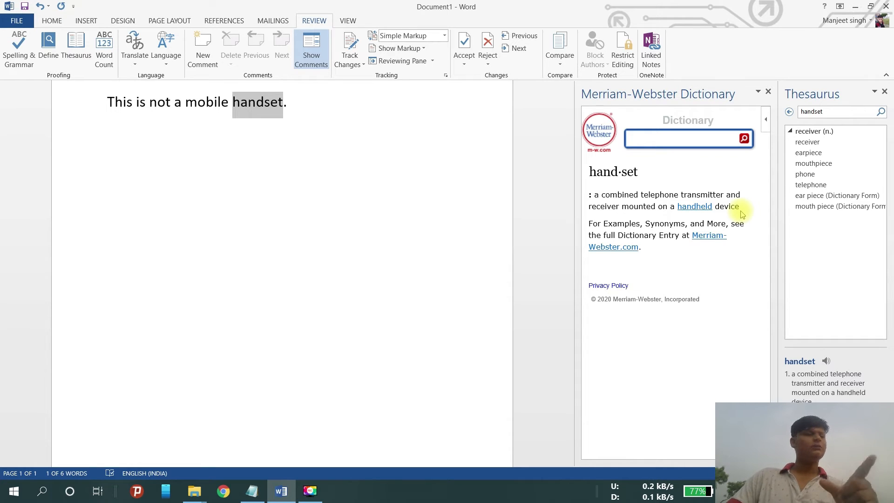
{"action": "left_click", "coordinate": [308, 101]}
{"action": "left_click", "coordinate": [307, 101]}
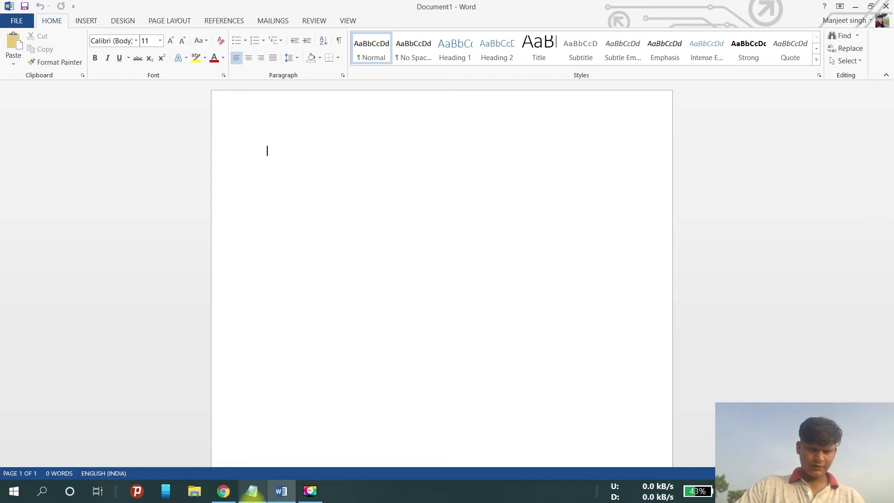
Switch to Notepad to review the lesson's topic list and return to Word
{"action": "left_click", "coordinate": [252, 491]}
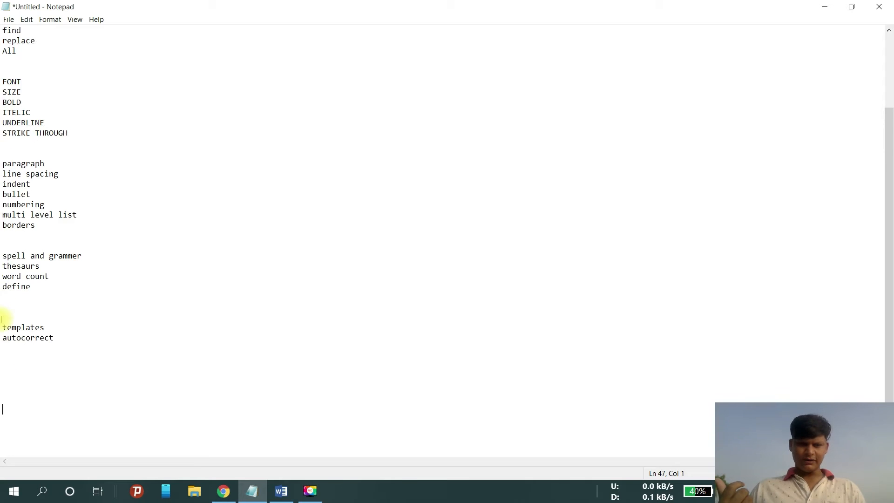
{"action": "left_click", "coordinate": [279, 495]}
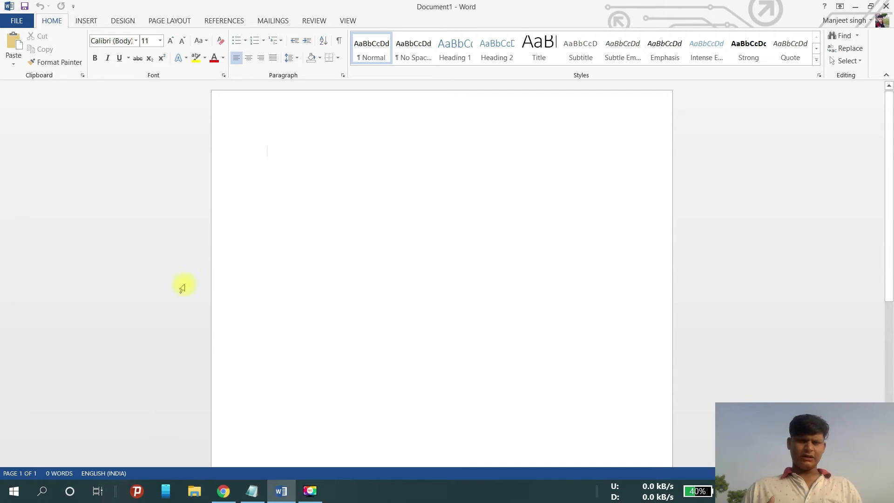
{"action": "left_click", "coordinate": [95, 23]}
{"action": "left_click", "coordinate": [119, 21]}
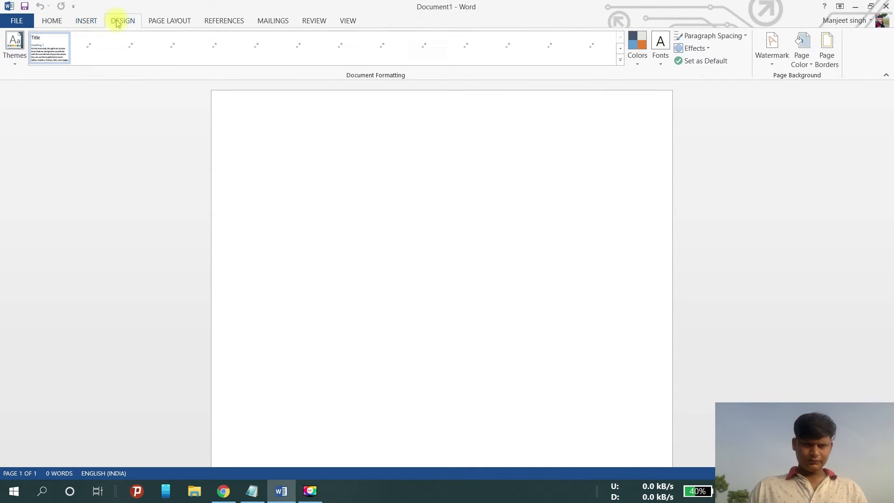
{"action": "left_click", "coordinate": [150, 22]}
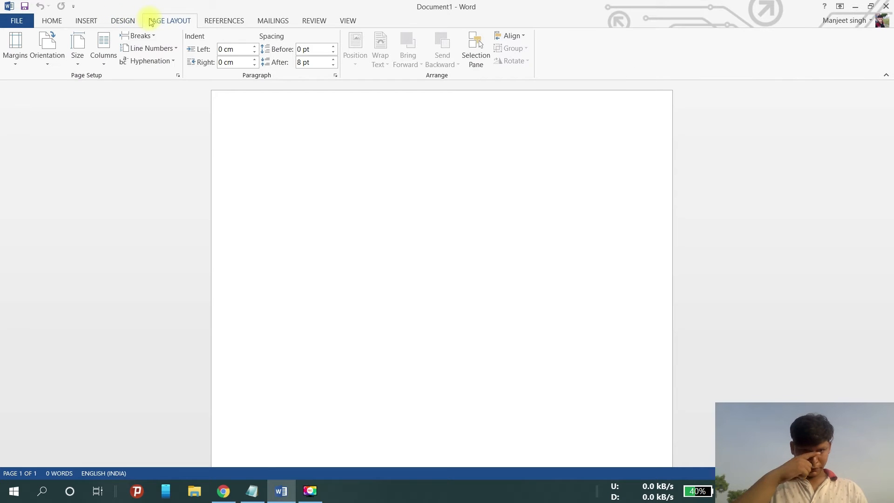
{"action": "left_click", "coordinate": [229, 24]}
{"action": "left_click", "coordinate": [52, 22]}
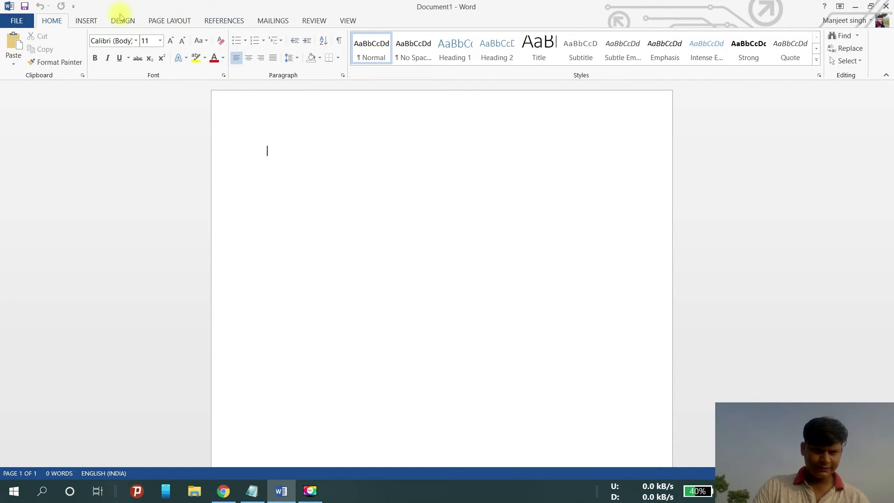
{"action": "left_click", "coordinate": [86, 22]}
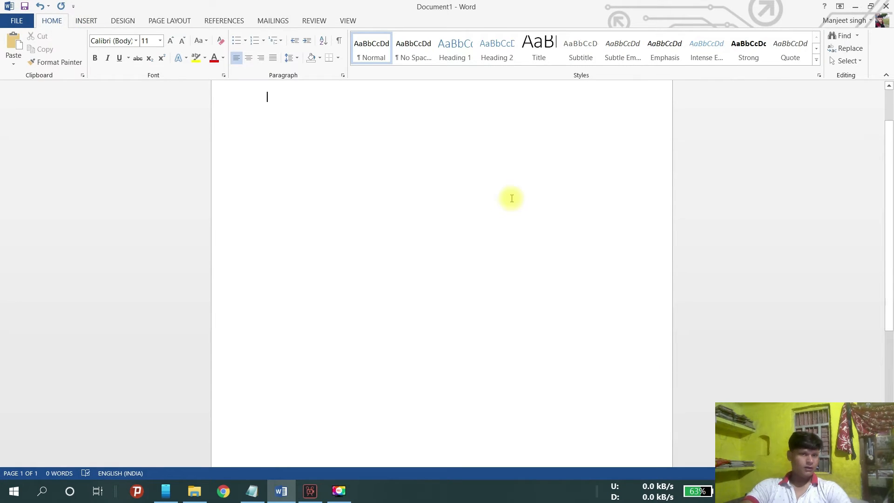
Insert the "images" picture of stacked books from the Desktop and enlarge it to about 4.3 by 4.3 cm
{"action": "left_click", "coordinate": [81, 21]}
{"action": "left_click", "coordinate": [116, 46]}
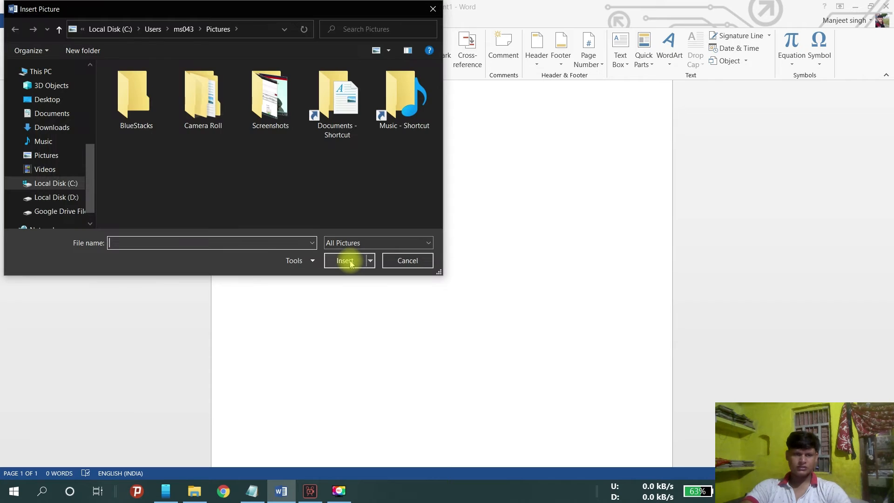
{"action": "left_click", "coordinate": [34, 97]}
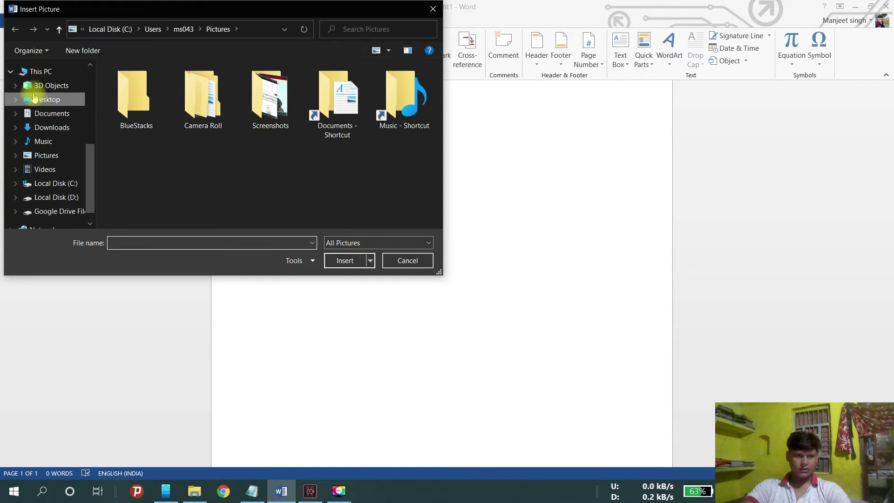
{"action": "left_click", "coordinate": [211, 118]}
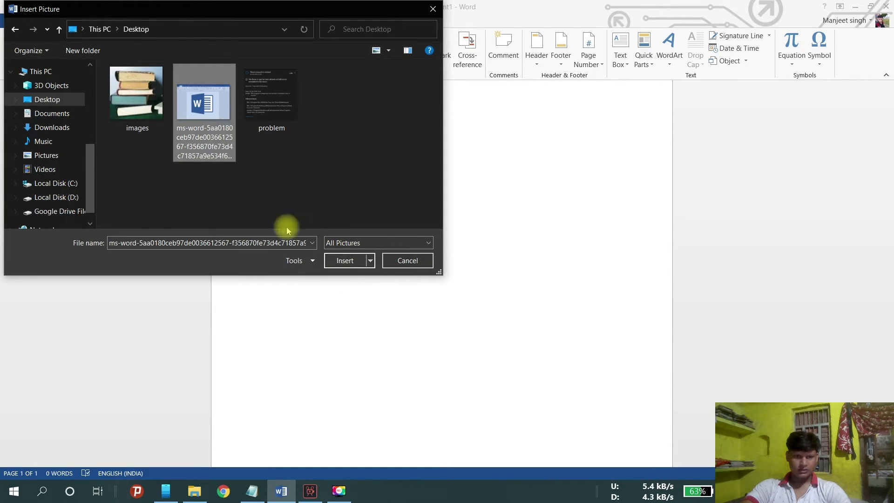
{"action": "left_click", "coordinate": [133, 74]}
{"action": "left_click", "coordinate": [344, 261]}
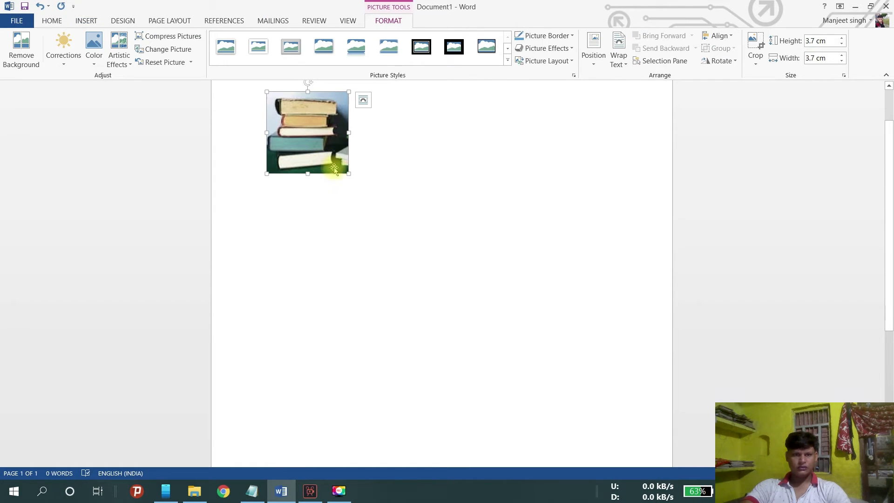
{"action": "left_click_drag", "start_coordinate": [349, 173], "coordinate": [361, 185]}
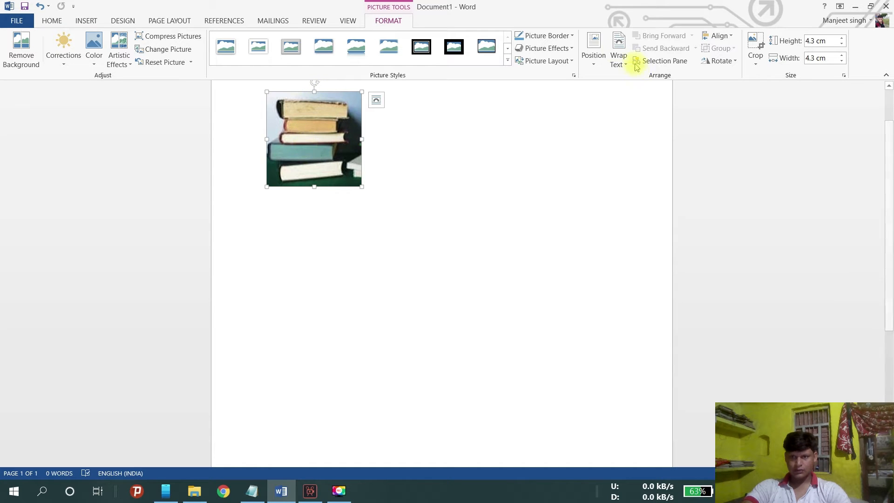
Set the picture's text wrapping to In Front of Text and move it to the horizontal middle of the page
{"action": "left_click", "coordinate": [620, 43]}
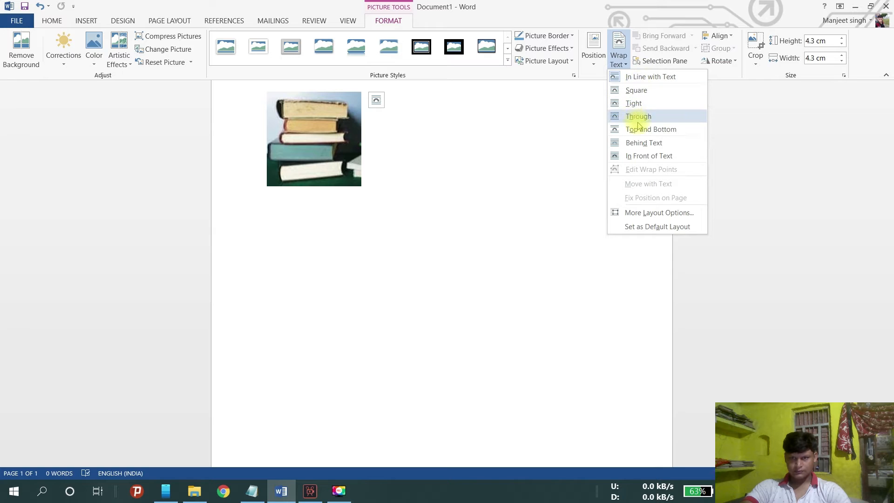
{"action": "left_click", "coordinate": [649, 154]}
{"action": "left_click_drag", "start_coordinate": [318, 141], "coordinate": [438, 159]}
{"action": "left_click", "coordinate": [449, 247]}
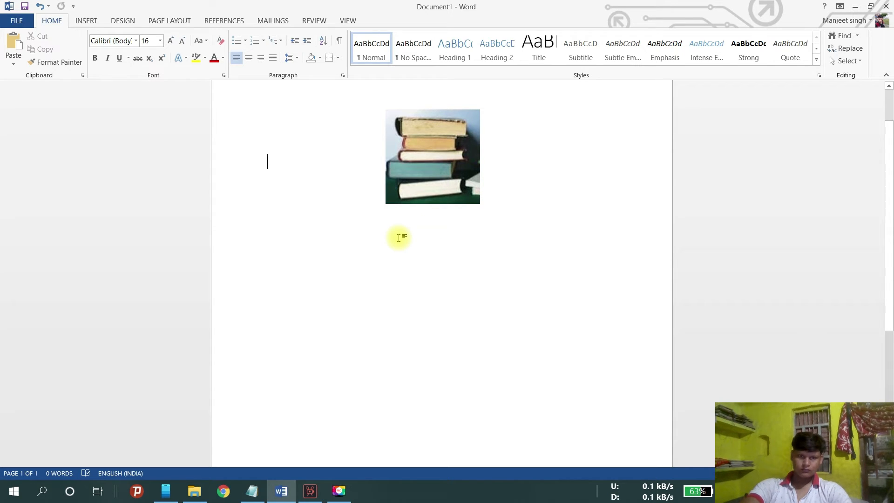
Add the centred heading "EDUCATION WITH US" a few lines down, below the stacked books picture
{"action": "key", "text": "Return"}
{"action": "key", "text": "Return"}
{"action": "key", "text": "Return"}
{"action": "key", "text": "Return"}
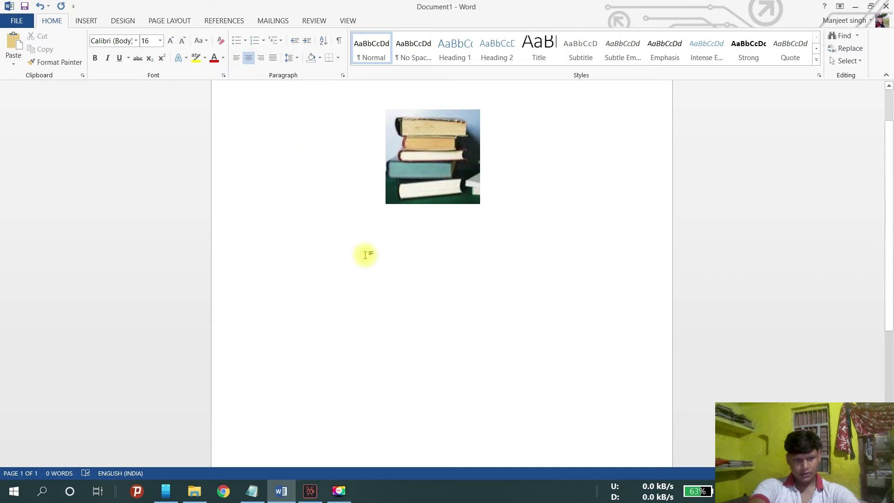
{"action": "type", "text": "RD"}
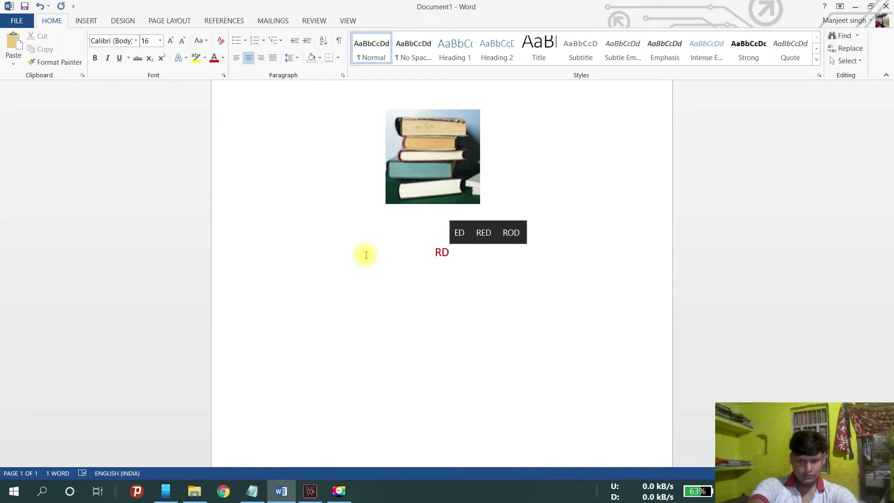
{"action": "key", "text": "BackSpace"}
{"action": "key", "text": "BackSpace"}
{"action": "type", "text": "EDUC"}
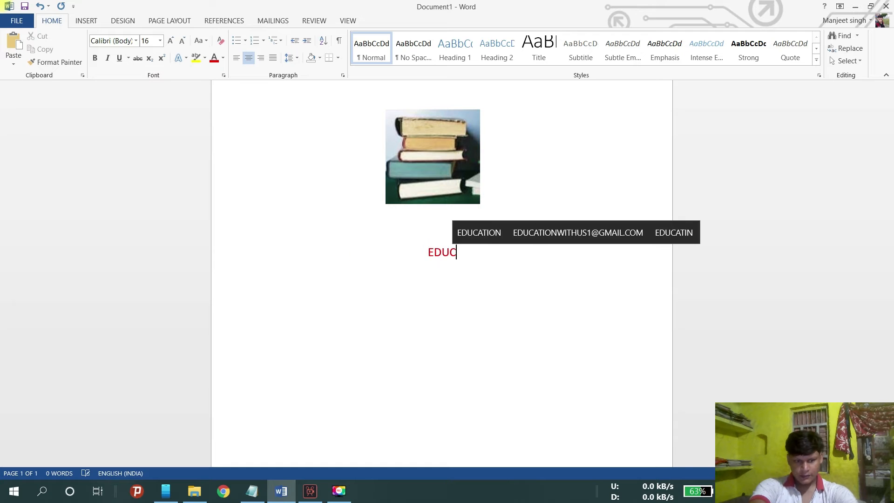
{"action": "type", "text": "ATION "}
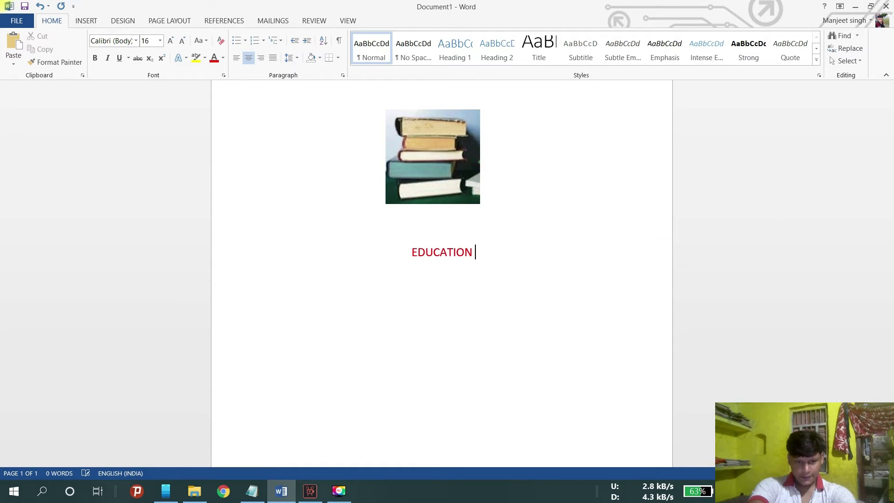
{"action": "type", "text": "WITH US"}
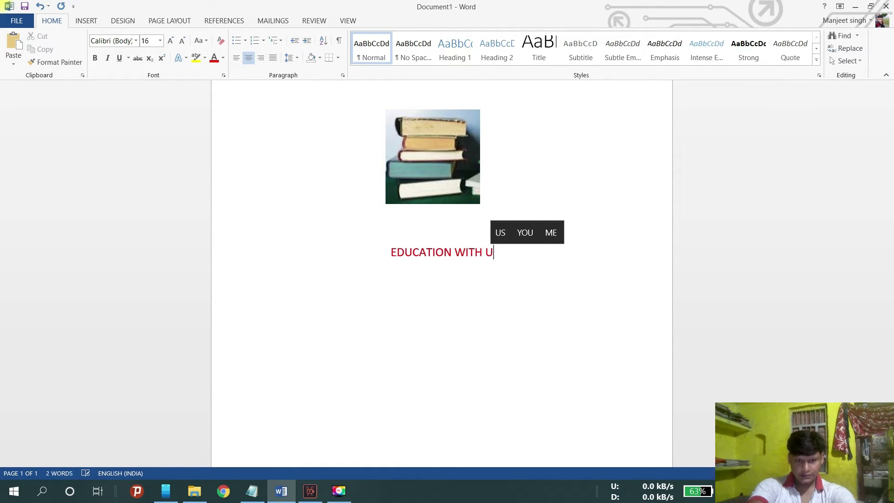
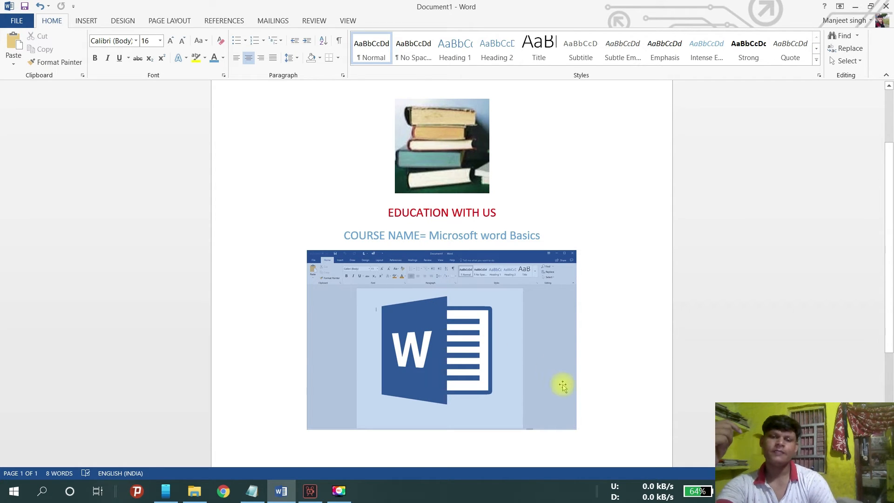
Start a new line below the Word logo picture and begin saving the document under a new name on the Desktop
{"action": "left_click", "coordinate": [605, 376]}
{"action": "key", "text": "Return"}
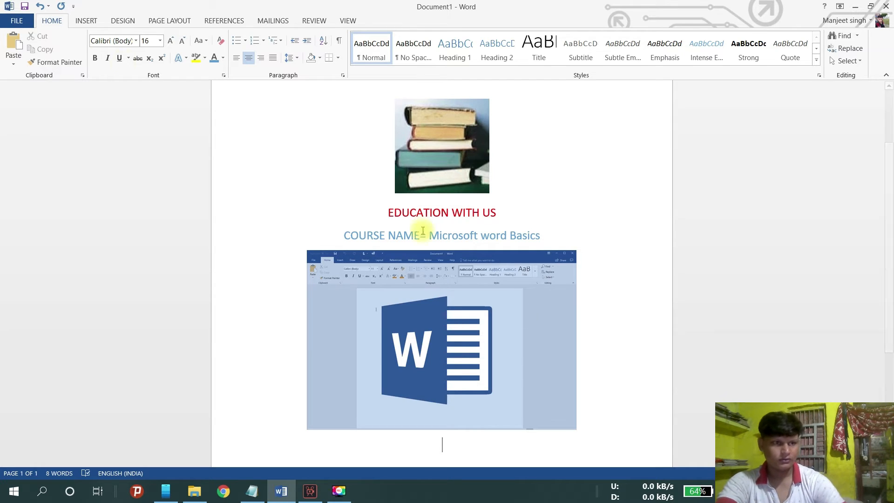
{"action": "left_click", "coordinate": [18, 22]}
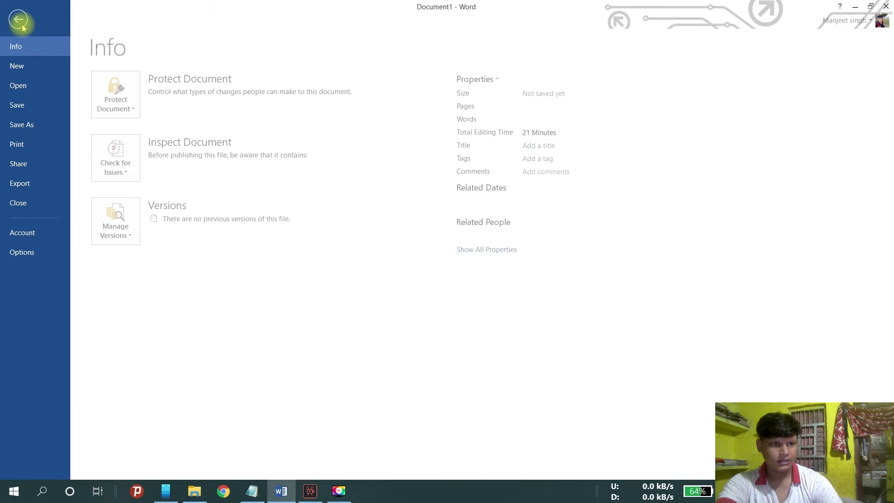
{"action": "left_click", "coordinate": [28, 125]}
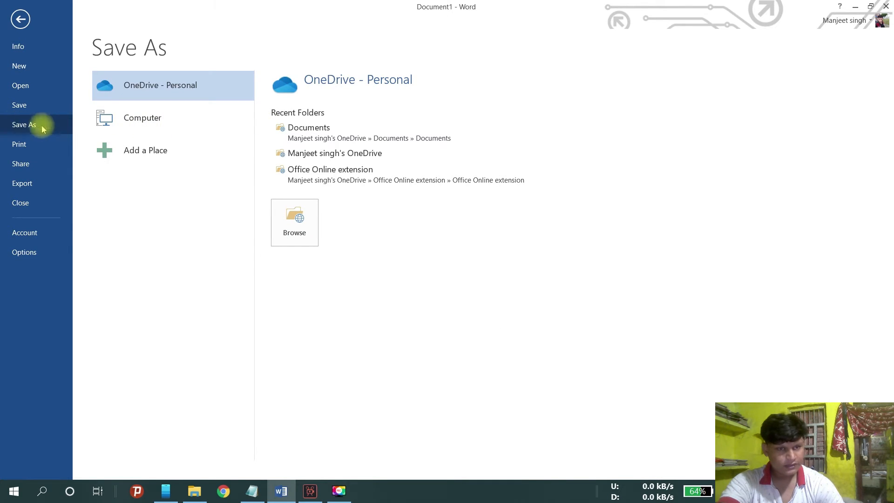
{"action": "left_click", "coordinate": [150, 124]}
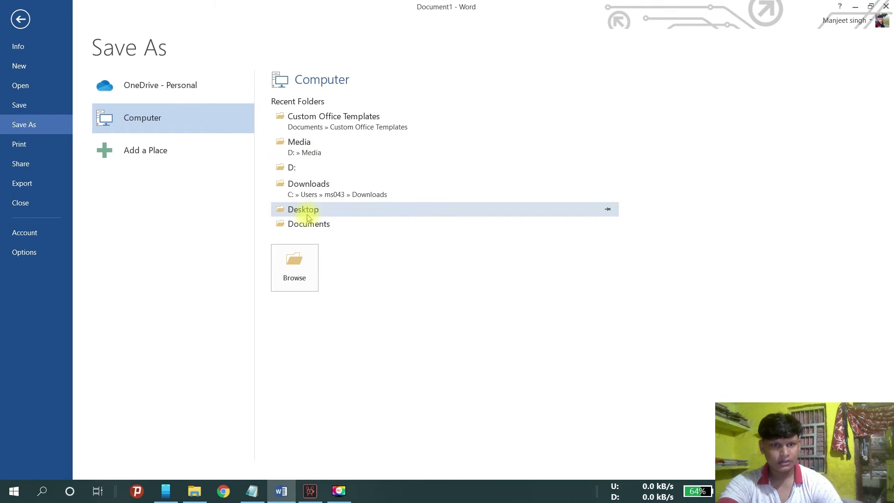
{"action": "left_click", "coordinate": [304, 210]}
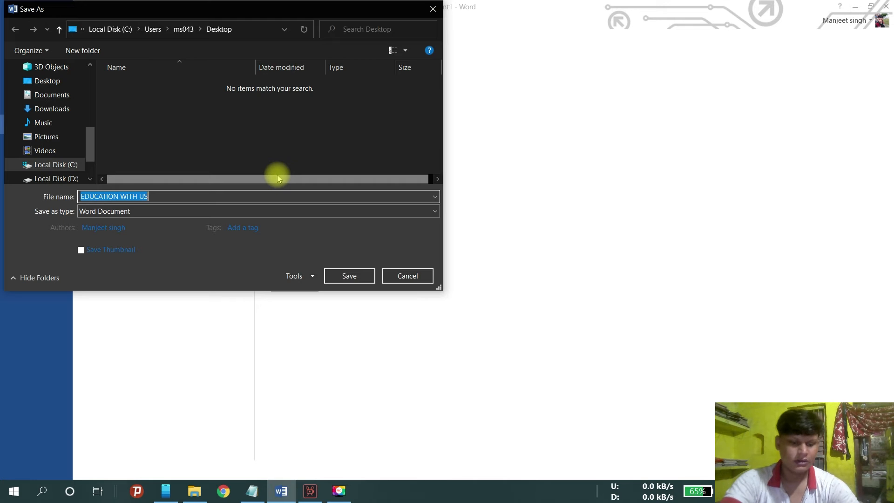
Save the document as a Word Template in Custom Office Templates, named "temp 1" followed by the author's first name
{"action": "type", "text": "temp"}
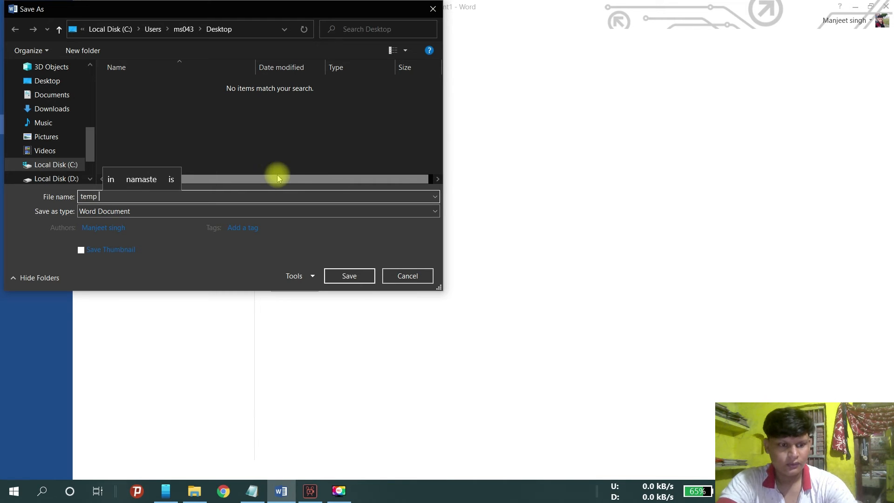
{"action": "type", "text": " 1 manj"}
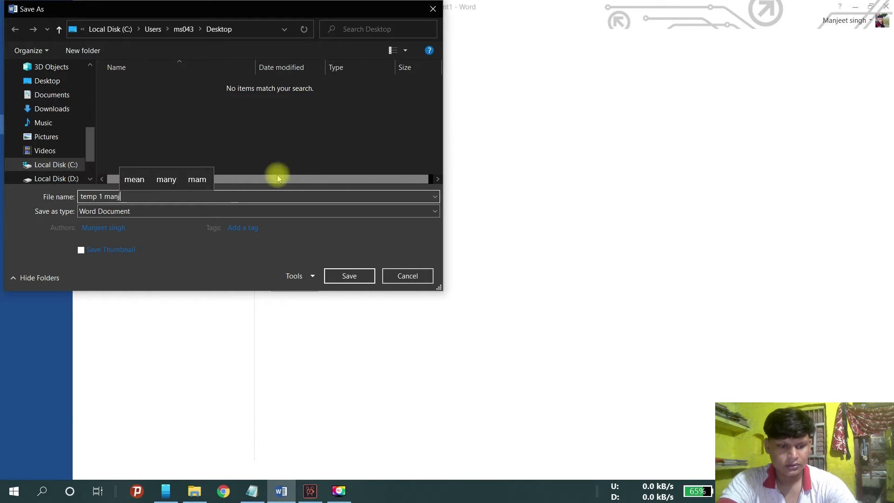
{"action": "type", "text": "eet"}
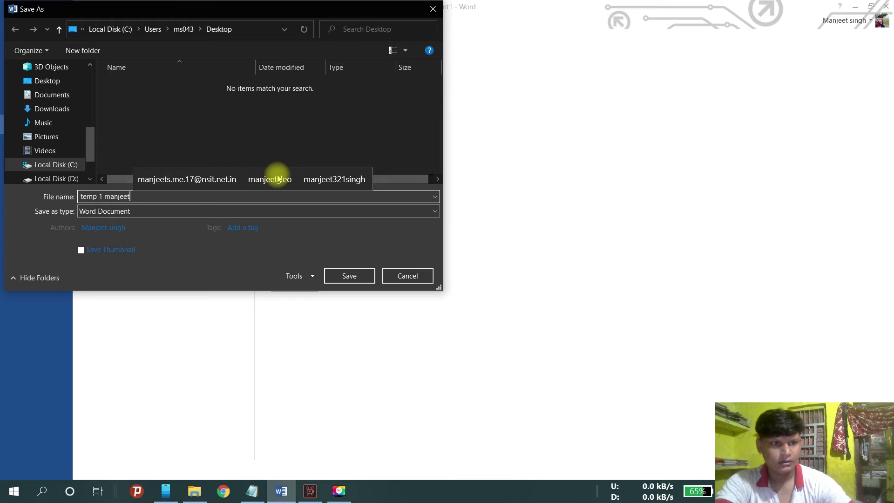
{"action": "left_click", "coordinate": [136, 212]}
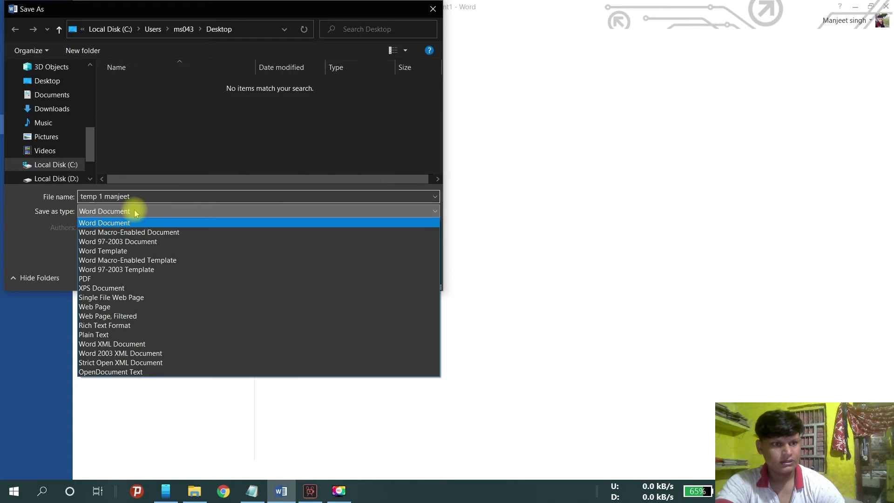
{"action": "left_click", "coordinate": [103, 250]}
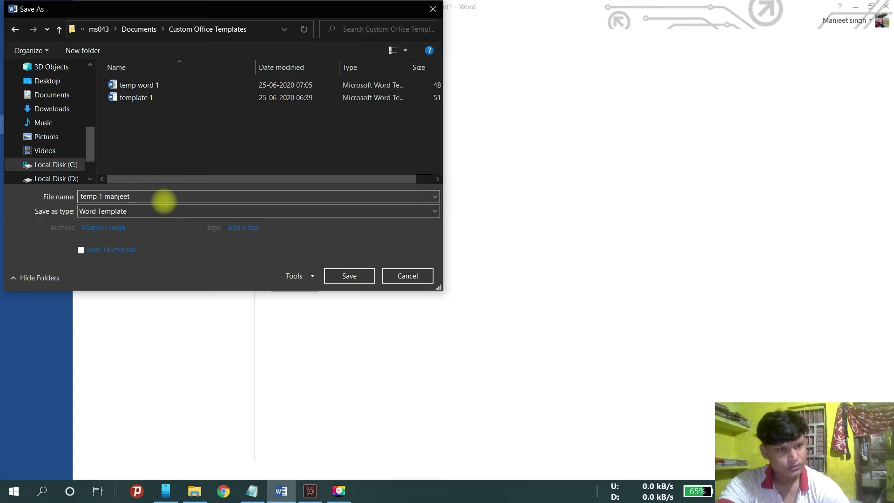
{"action": "left_click", "coordinate": [344, 278]}
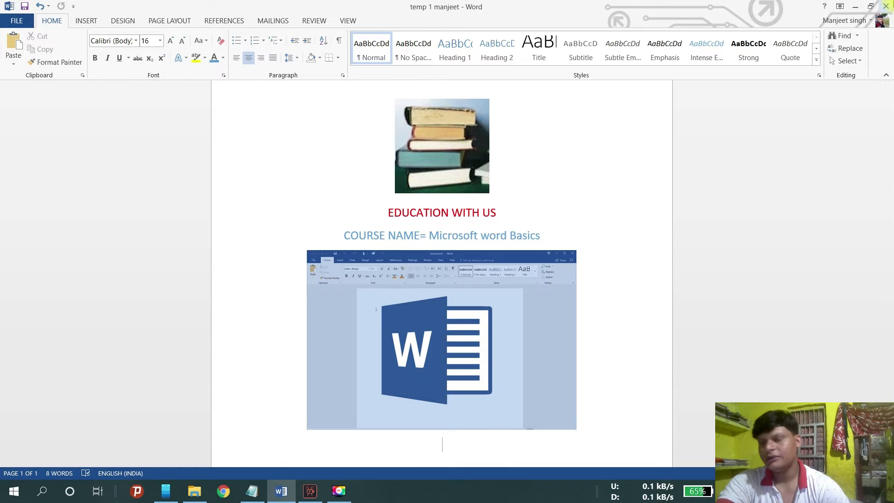
Close the template and the Media folder window, and create a new document in Word 2013 from the just-saved personal template
{"action": "left_click", "coordinate": [886, 6]}
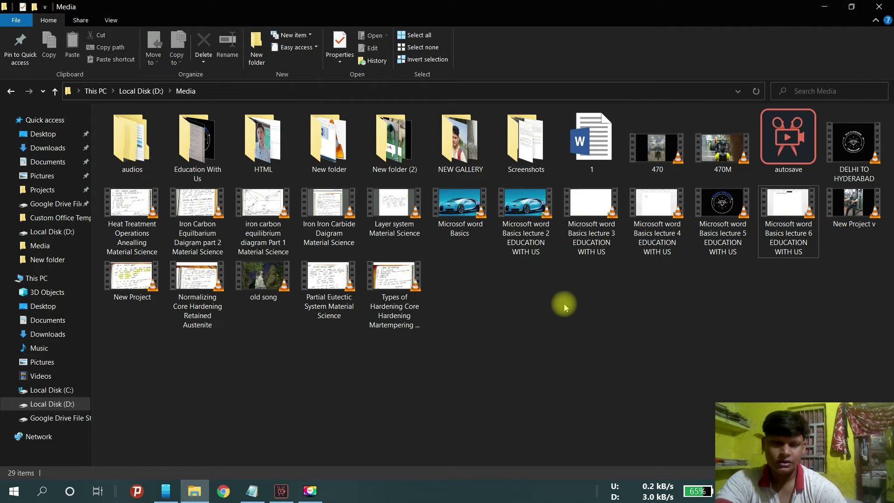
{"action": "left_click", "coordinate": [880, 7]}
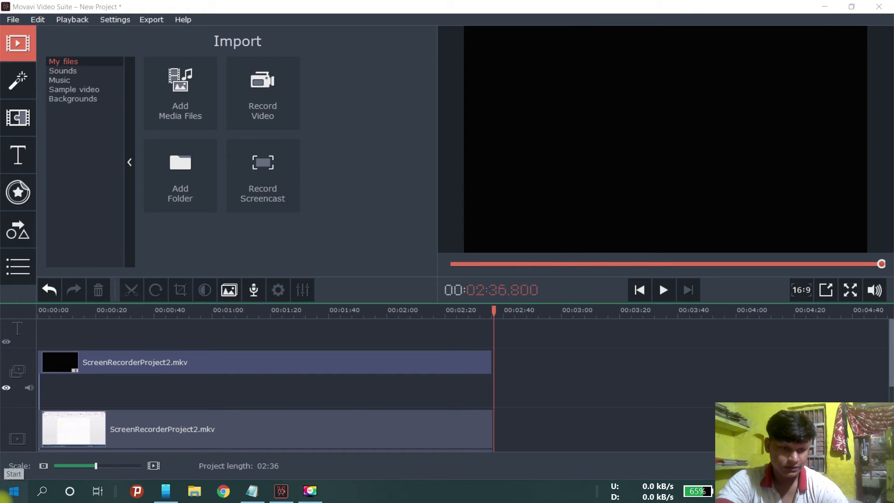
{"action": "left_click", "coordinate": [13, 491]}
{"action": "scroll", "coordinate": [331, 309], "scroll_direction": "down", "scroll_amount": 5}
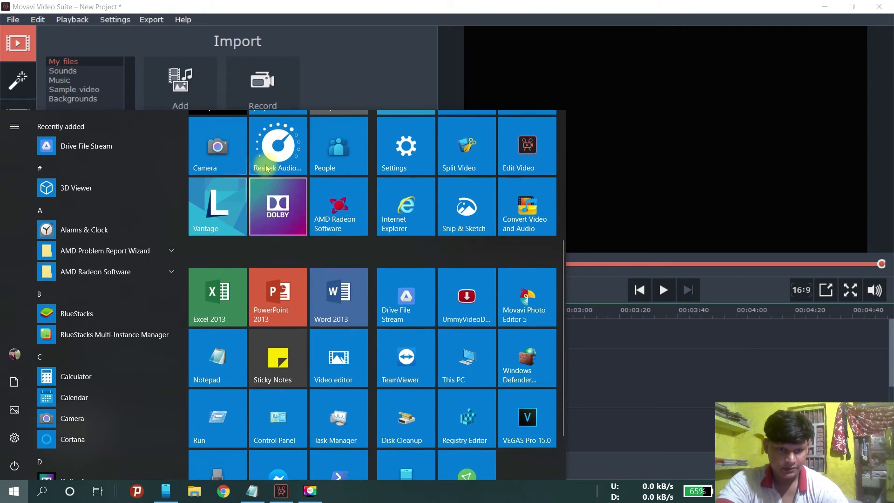
{"action": "left_click", "coordinate": [332, 310]}
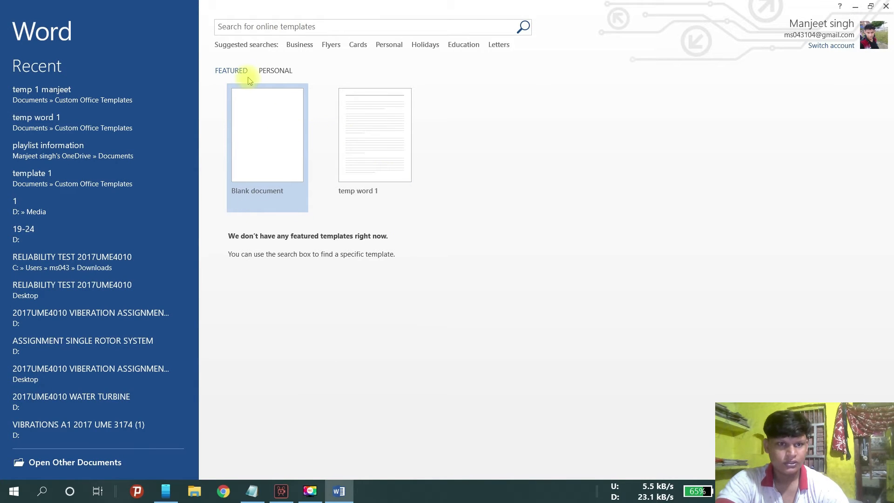
{"action": "left_click", "coordinate": [276, 72]}
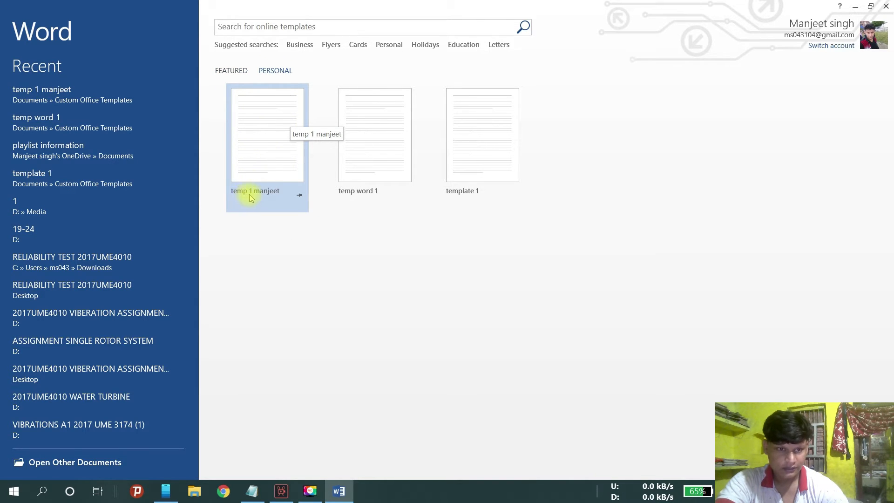
{"action": "left_click", "coordinate": [270, 126]}
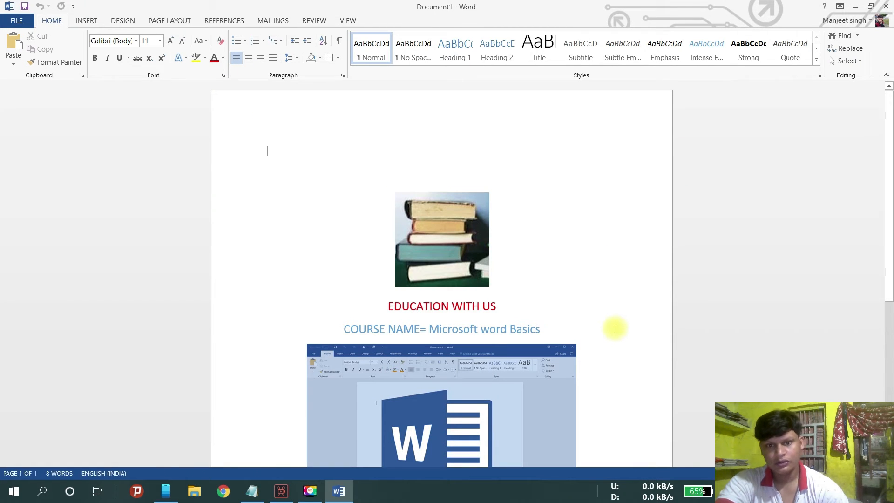
Start a left-aligned paragraph with black font colour two lines below the Word logo picture
{"action": "scroll", "coordinate": [615, 298], "scroll_direction": "down", "scroll_amount": 5}
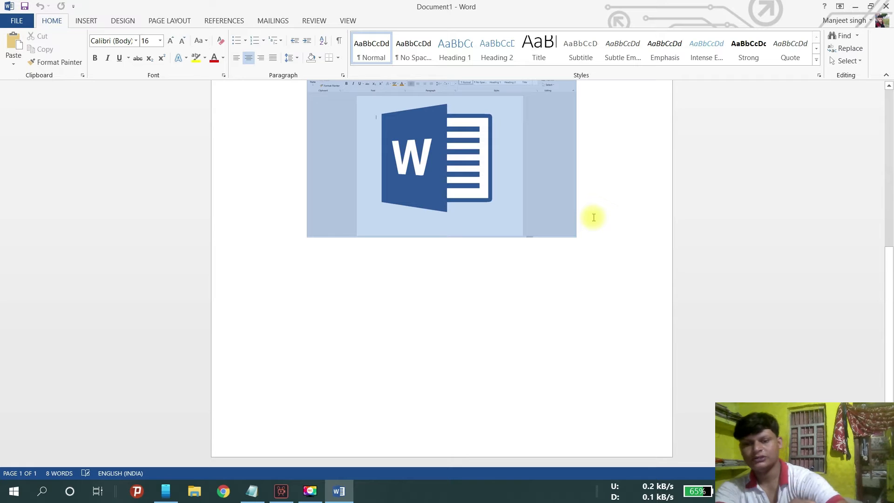
{"action": "key", "text": "Return"}
{"action": "key", "text": "Return"}
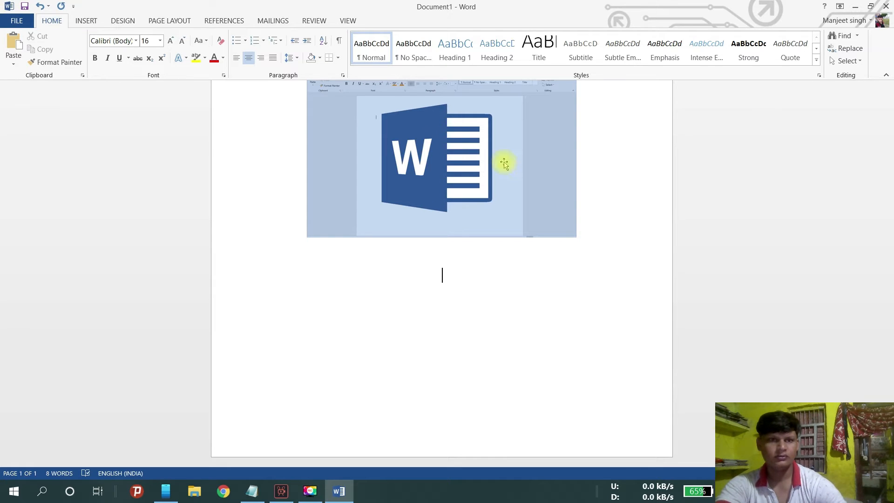
{"action": "left_click", "coordinate": [237, 61]}
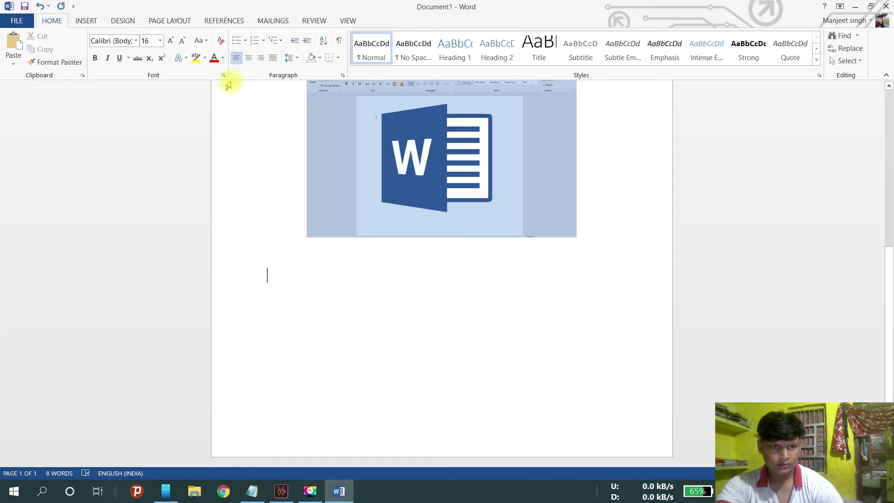
{"action": "left_click", "coordinate": [223, 57]}
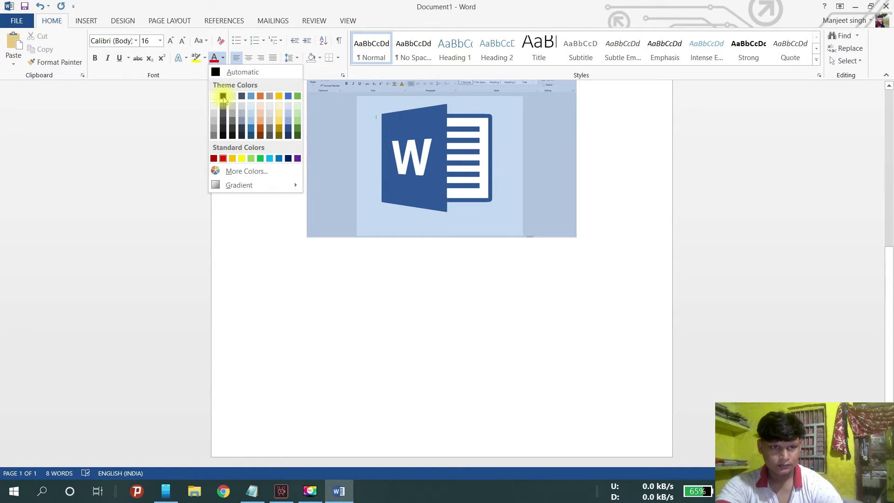
{"action": "left_click", "coordinate": [223, 96]}
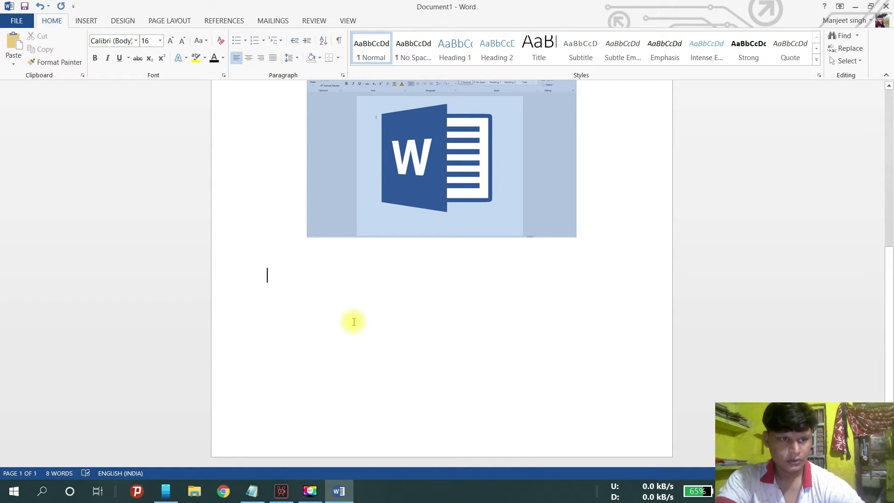
Enter the heading "Course Content" and start a new line below it
{"action": "type", "text": "C"}
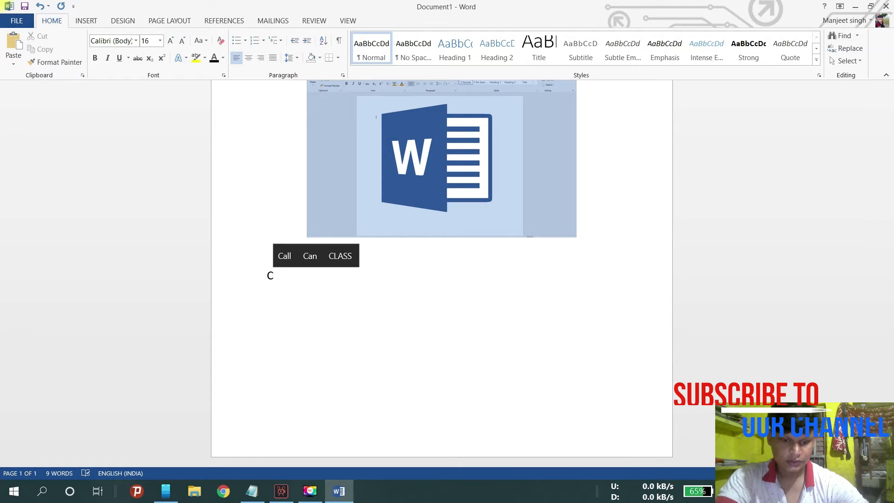
{"action": "type", "text": "ourse "}
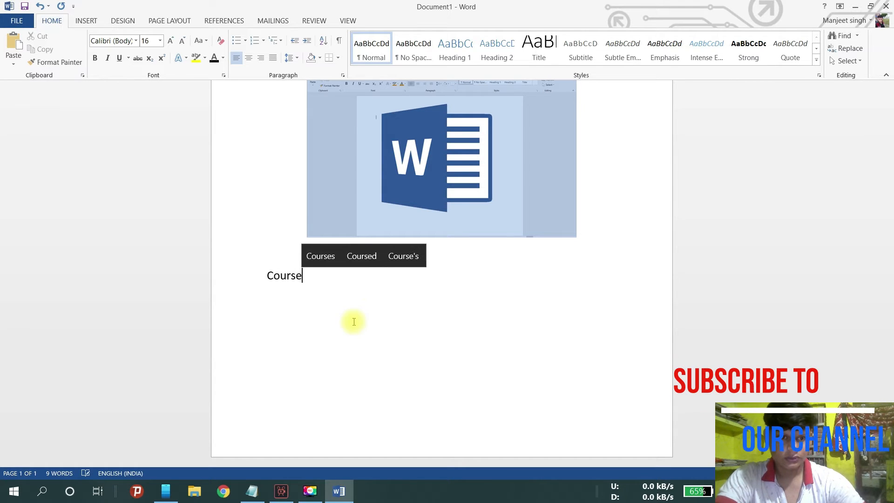
{"action": "type", "text": "Content"}
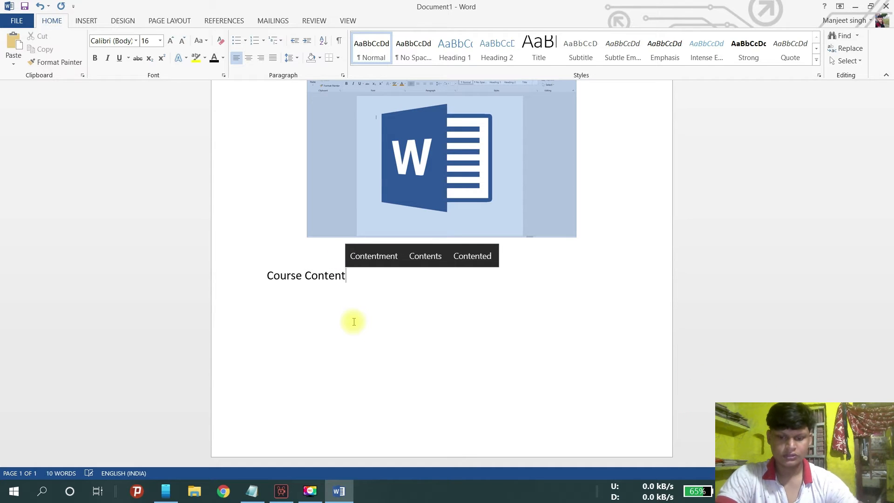
{"action": "key", "text": "Return"}
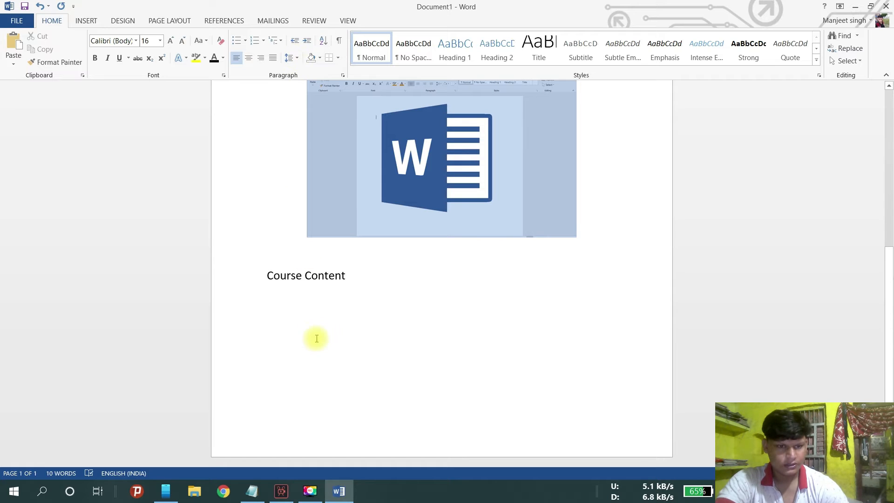
Switch to Notepad to fetch the lesson's topic list
{"action": "left_click", "coordinate": [252, 491]}
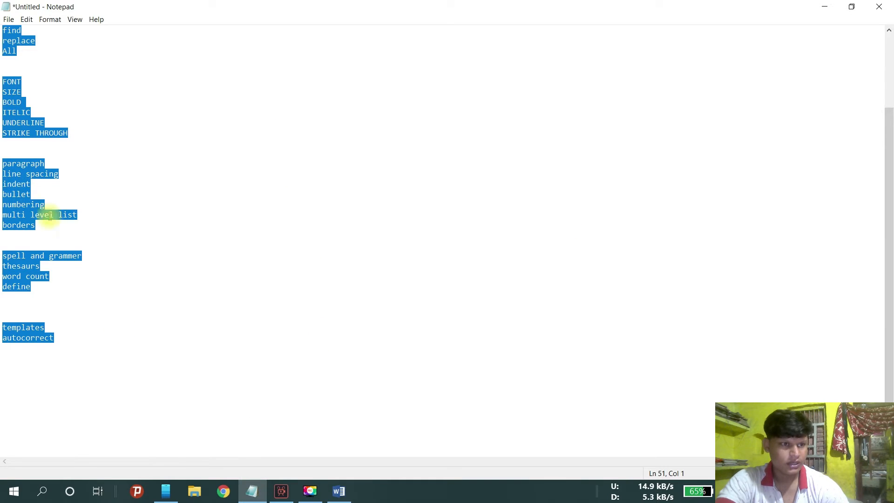
Copy the whole course outline from the Notepad notes and paste it under the Course Content heading in the Word document
{"action": "left_click", "coordinate": [130, 349]}
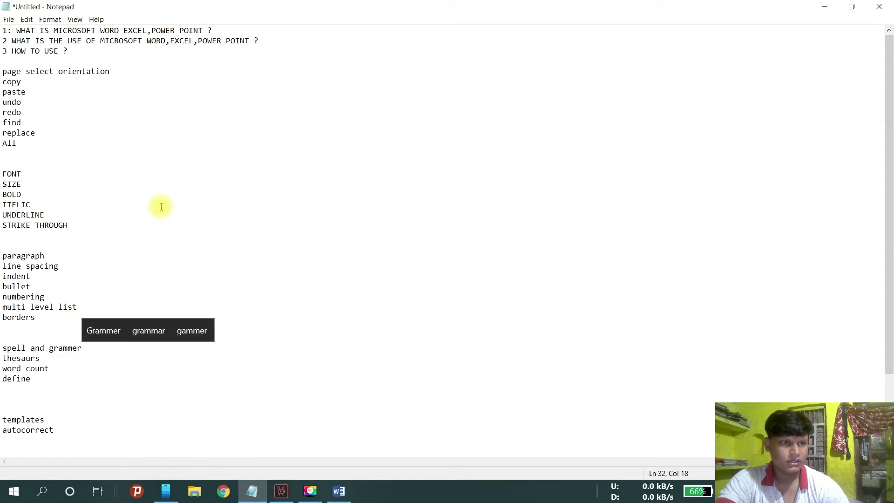
{"action": "left_click", "coordinate": [64, 429]}
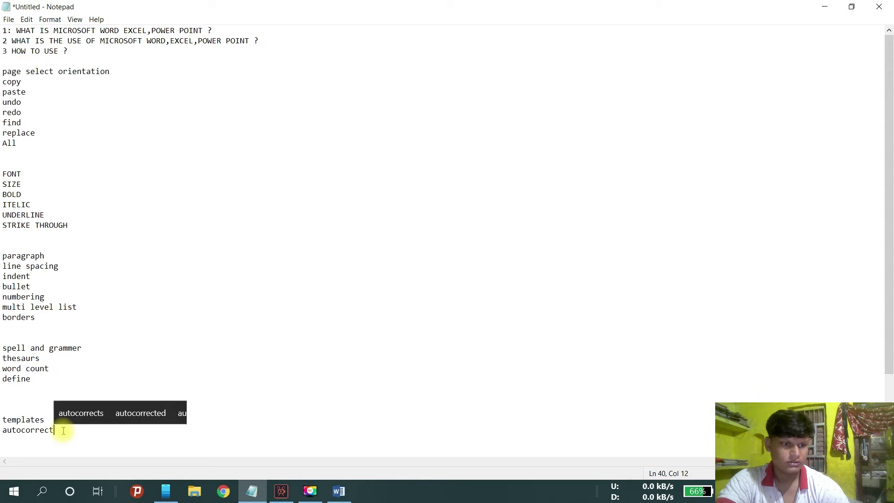
{"action": "left_click_drag", "start_coordinate": [64, 429], "coordinate": [2, 29]}
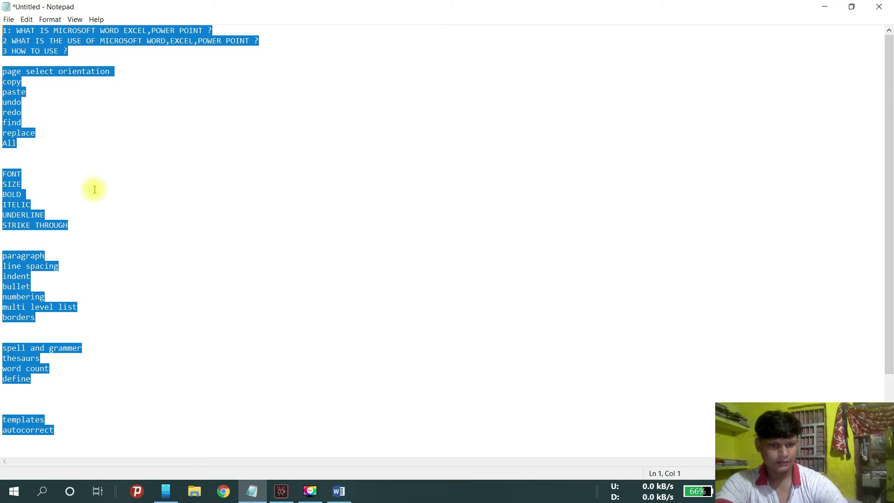
{"action": "left_click", "coordinate": [336, 494]}
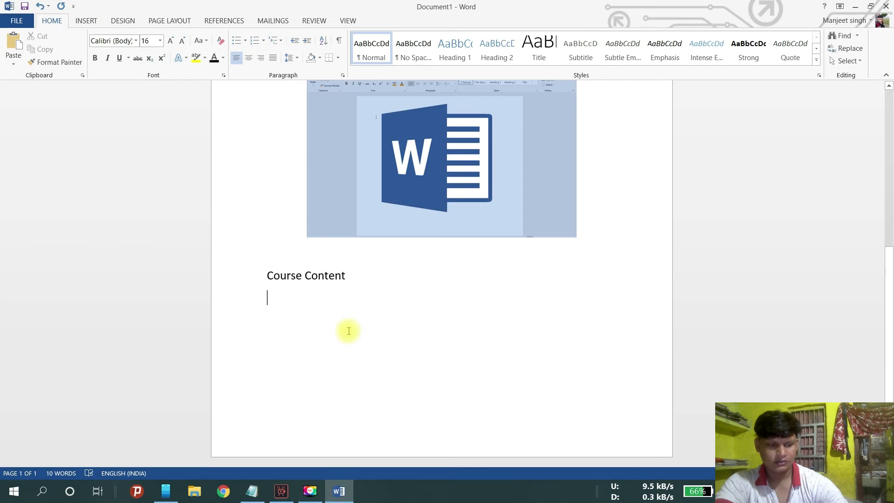
{"action": "key", "text": "ctrl+v"}
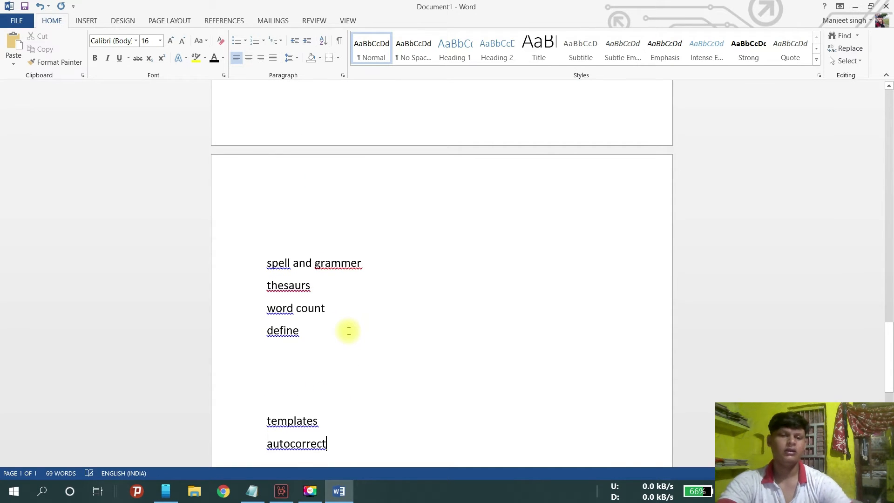
{"action": "scroll", "coordinate": [349, 331], "scroll_direction": "up", "scroll_amount": 15}
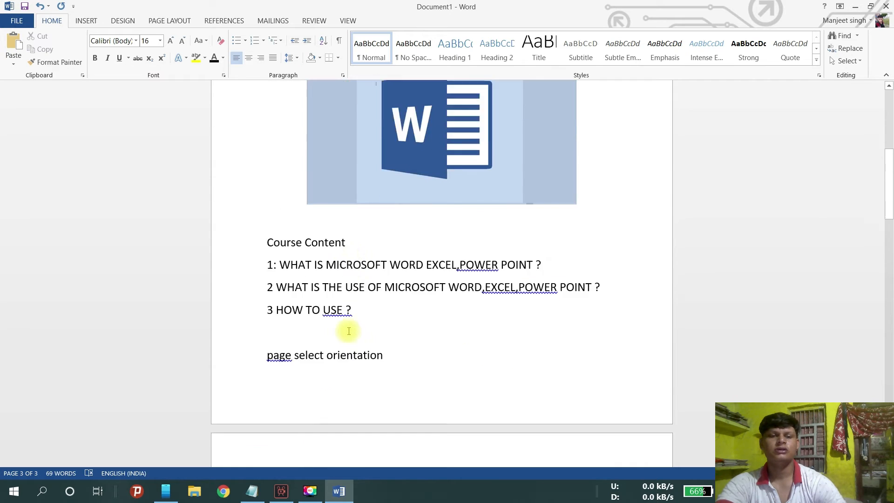
{"action": "scroll", "coordinate": [354, 354], "scroll_direction": "down", "scroll_amount": 15}
{"action": "scroll", "coordinate": [360, 376], "scroll_direction": "up", "scroll_amount": 5}
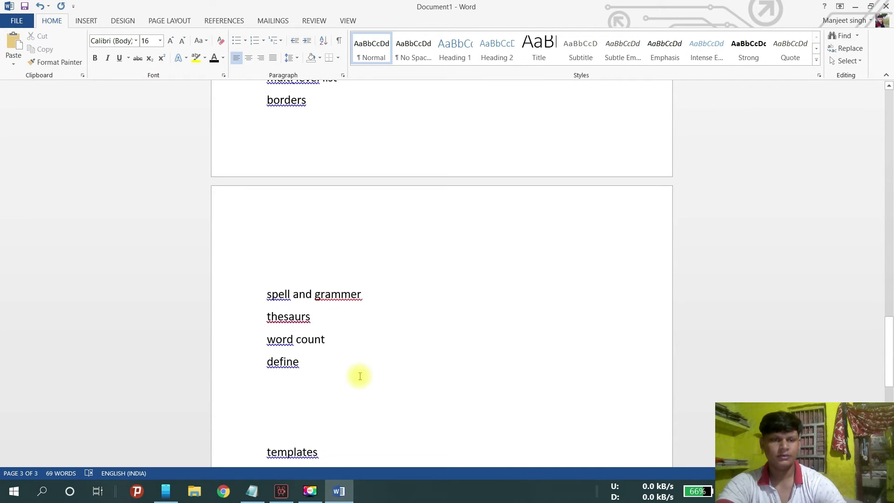
{"action": "scroll", "coordinate": [360, 376], "scroll_direction": "up", "scroll_amount": 15}
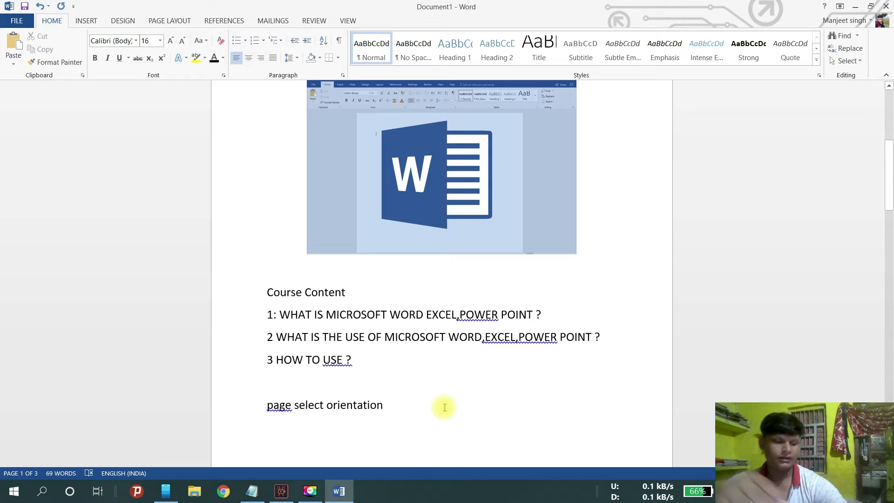
Save the document to the computer's Desktop folder as a Word Document named "content 1"
{"action": "left_click", "coordinate": [18, 22]}
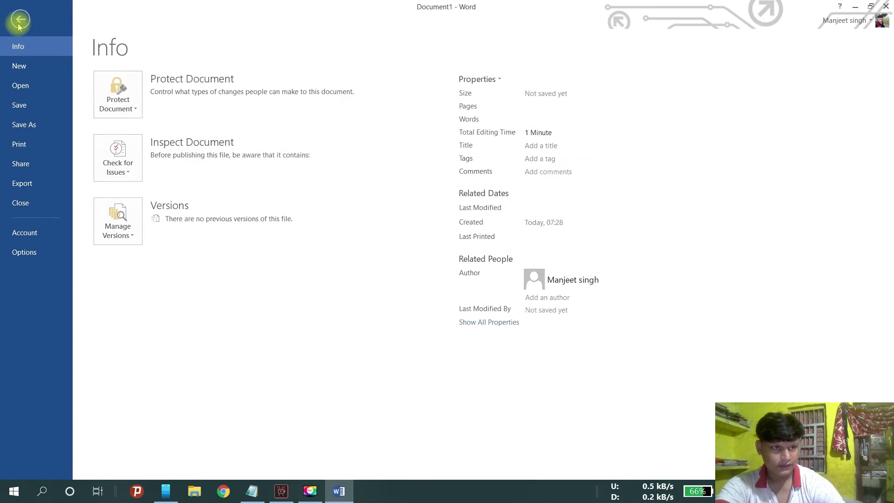
{"action": "left_click", "coordinate": [33, 107]}
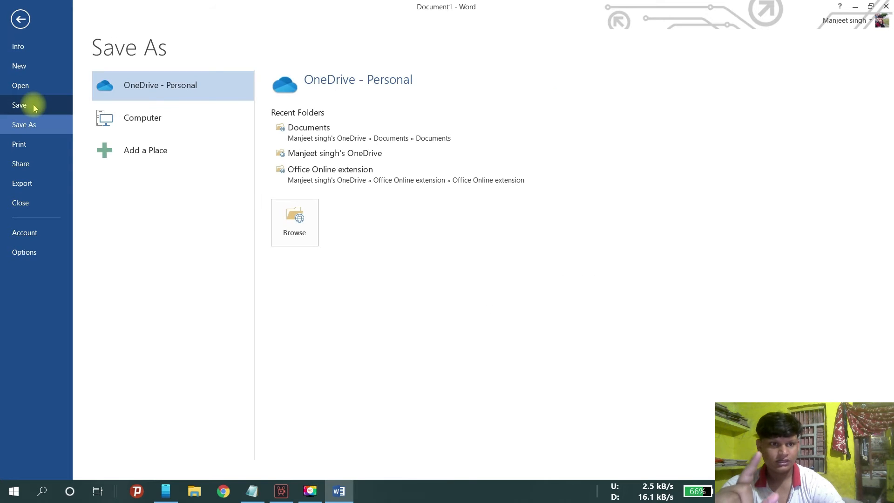
{"action": "left_click", "coordinate": [173, 123]}
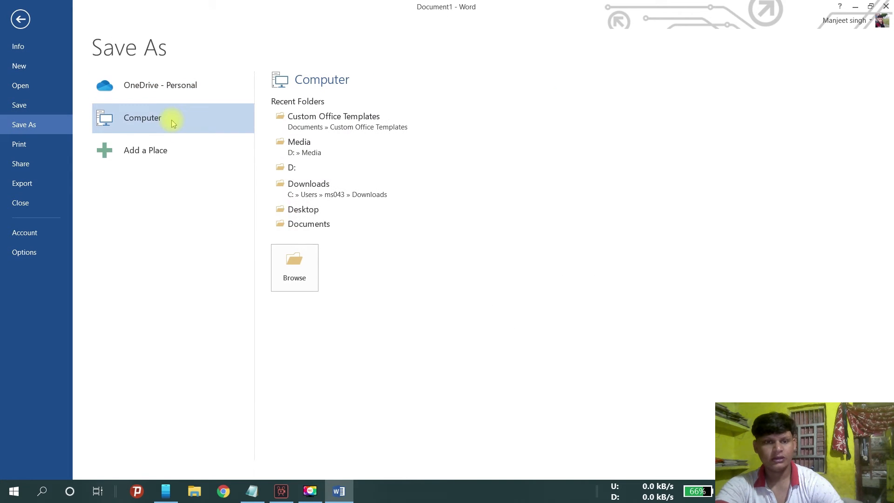
{"action": "left_click", "coordinate": [302, 218]}
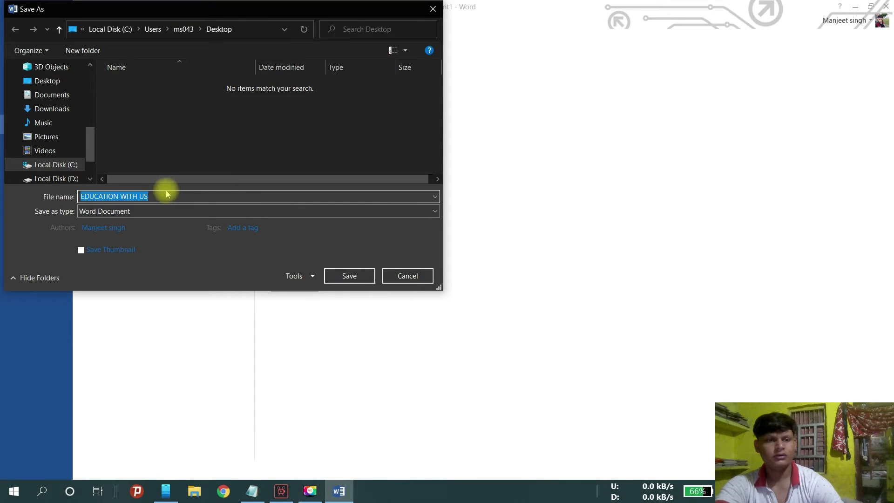
{"action": "key", "text": "BackSpace"}
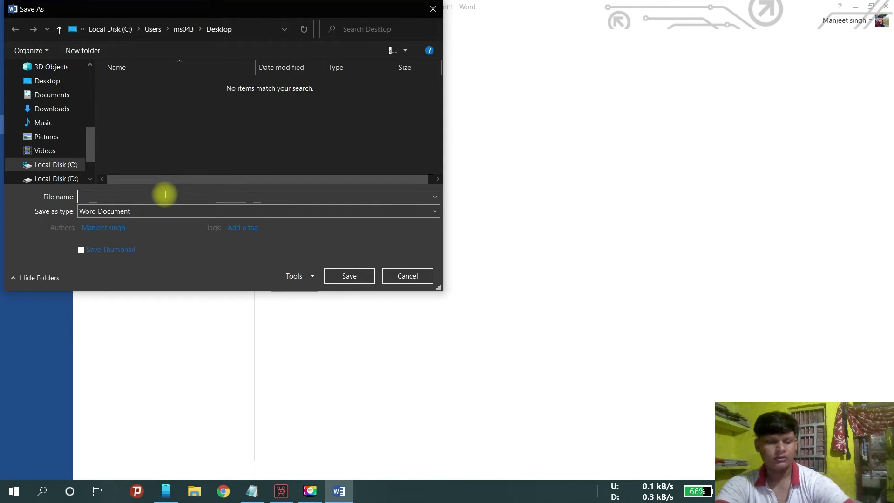
{"action": "type", "text": "content "}
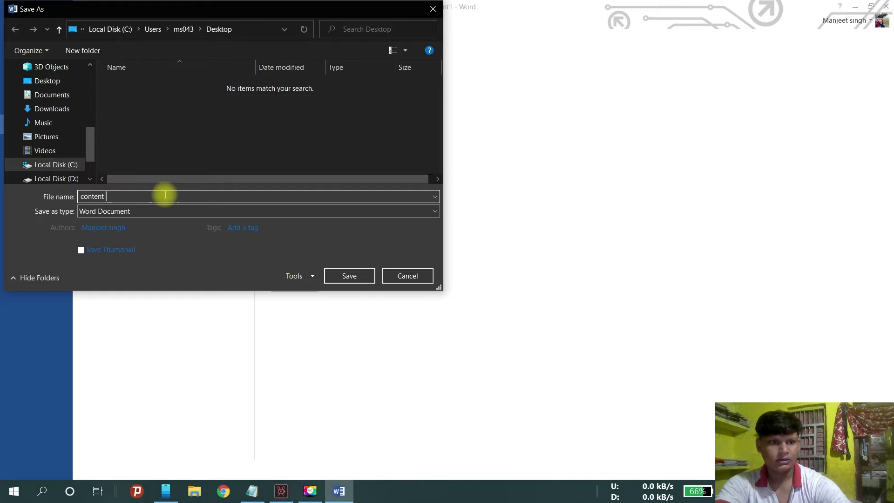
{"action": "type", "text": "1"}
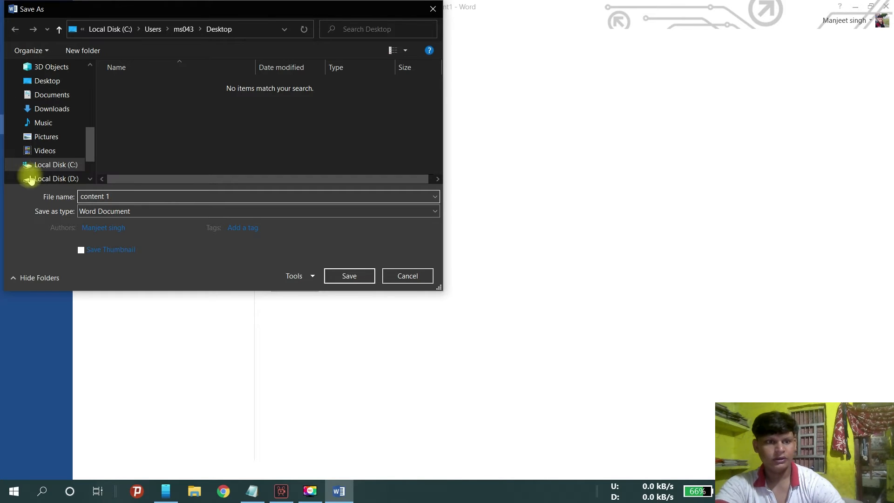
{"action": "left_click", "coordinate": [344, 276]}
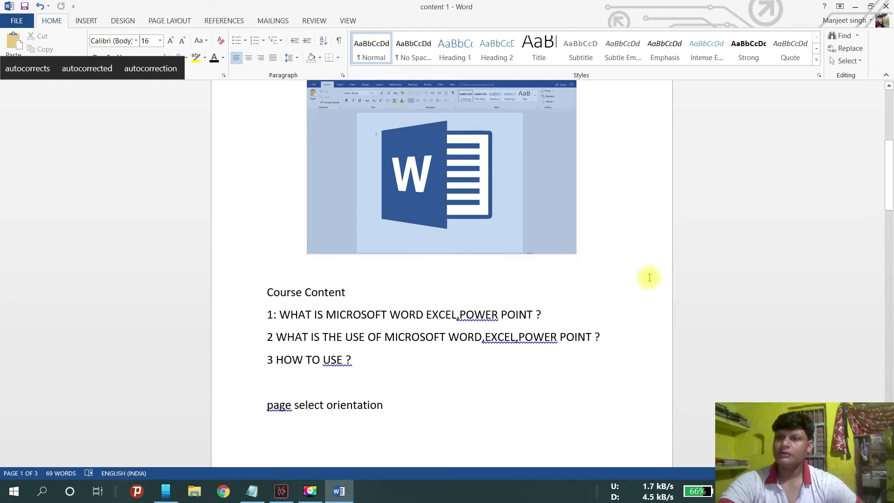
Close the saved Word document and show the desktop, keeping the unsaved Notepad notes open
{"action": "left_click", "coordinate": [888, 6]}
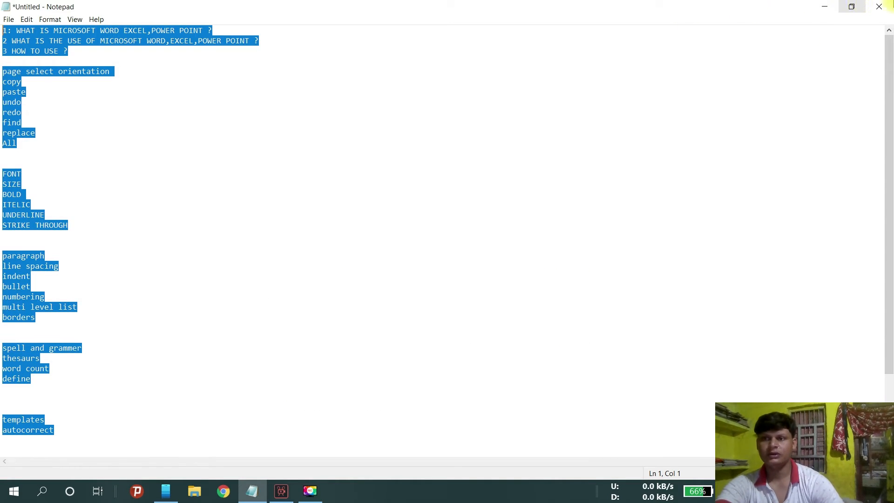
{"action": "left_click", "coordinate": [879, 7]}
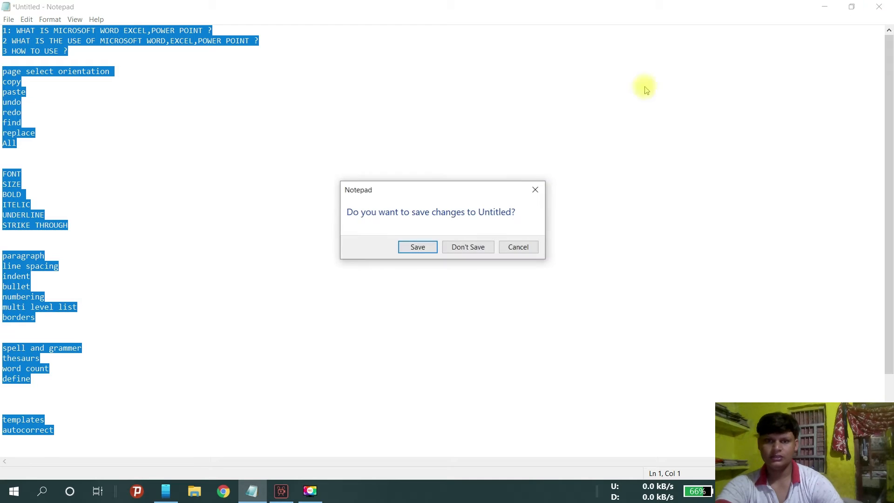
{"action": "left_click", "coordinate": [534, 191]}
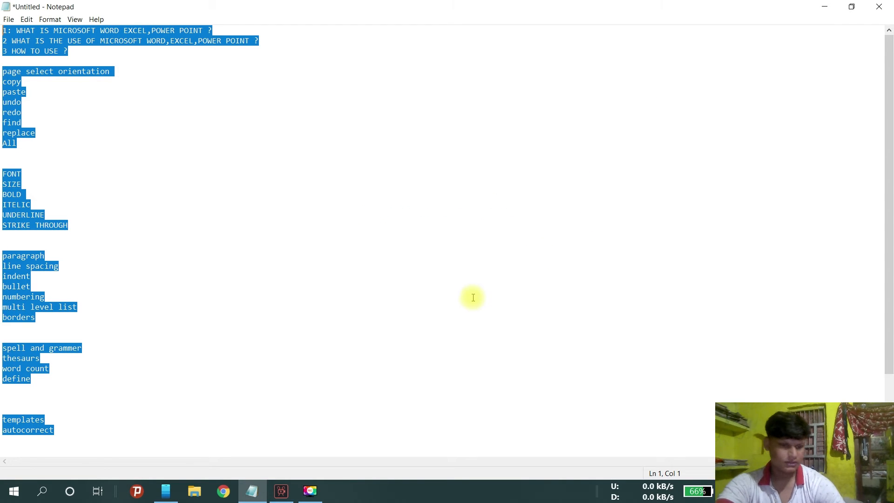
{"action": "key", "text": "super+d"}
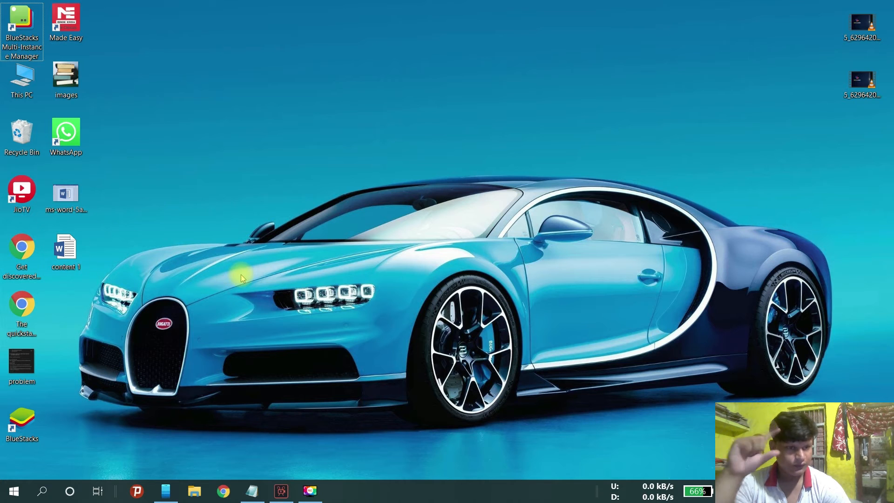
Reopen the "content 1" document from the desktop and look through its title page and course outline
{"action": "double_click", "coordinate": [68, 252]}
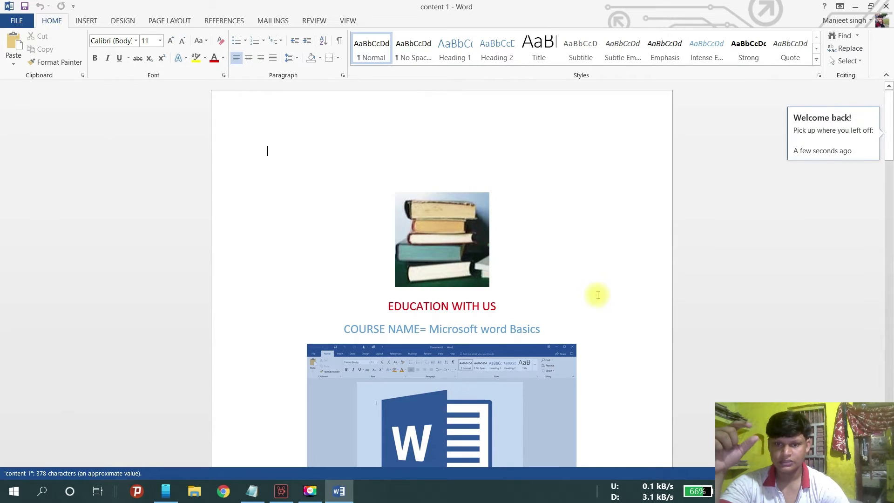
{"action": "scroll", "coordinate": [598, 295], "scroll_direction": "down", "scroll_amount": 5}
{"action": "scroll", "coordinate": [598, 296], "scroll_direction": "down", "scroll_amount": 7}
{"action": "scroll", "coordinate": [598, 296], "scroll_direction": "up", "scroll_amount": 8}
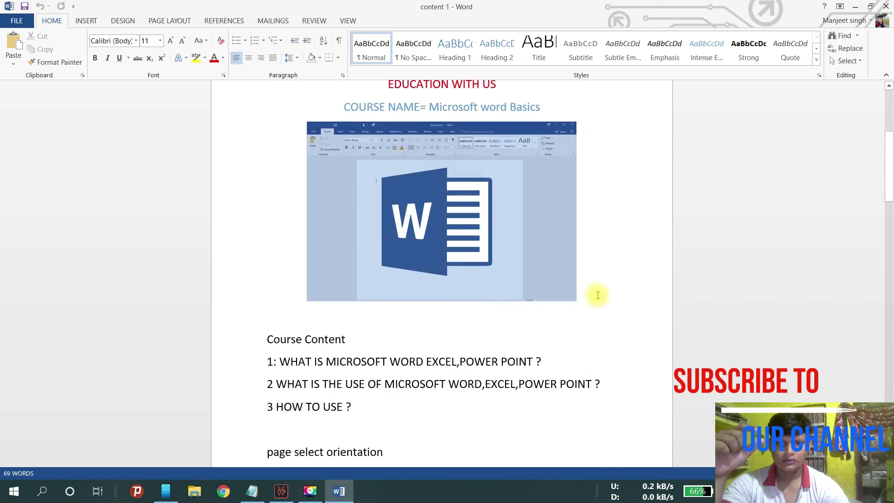
{"action": "scroll", "coordinate": [598, 296], "scroll_direction": "down", "scroll_amount": 14}
{"action": "scroll", "coordinate": [598, 295], "scroll_direction": "down", "scroll_amount": 10}
{"action": "scroll", "coordinate": [596, 296], "scroll_direction": "up", "scroll_amount": 3}
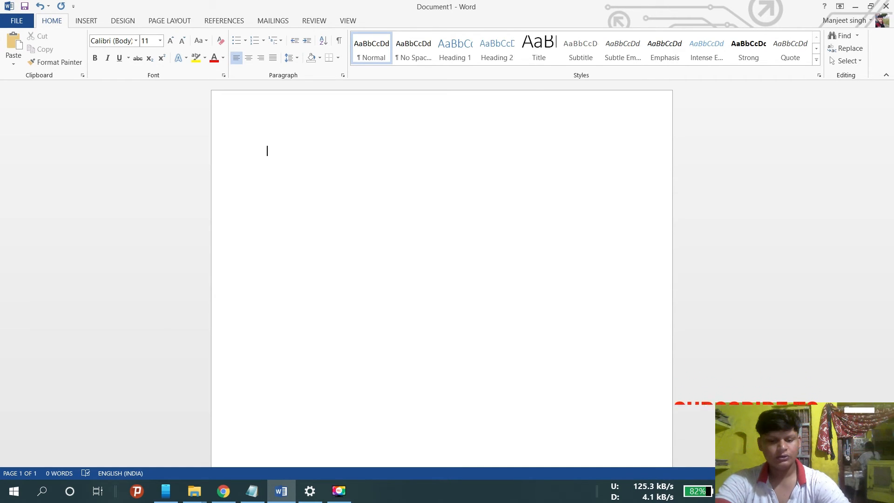
Enter the misspelled word "kopy" in a blank document and correct it with the spelling suggestion "copy"
{"action": "type", "text": "k"}
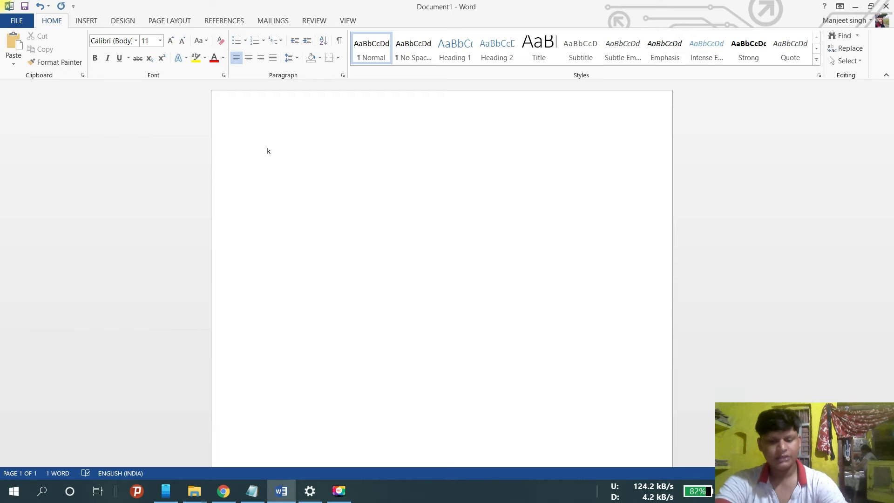
{"action": "type", "text": "opy"}
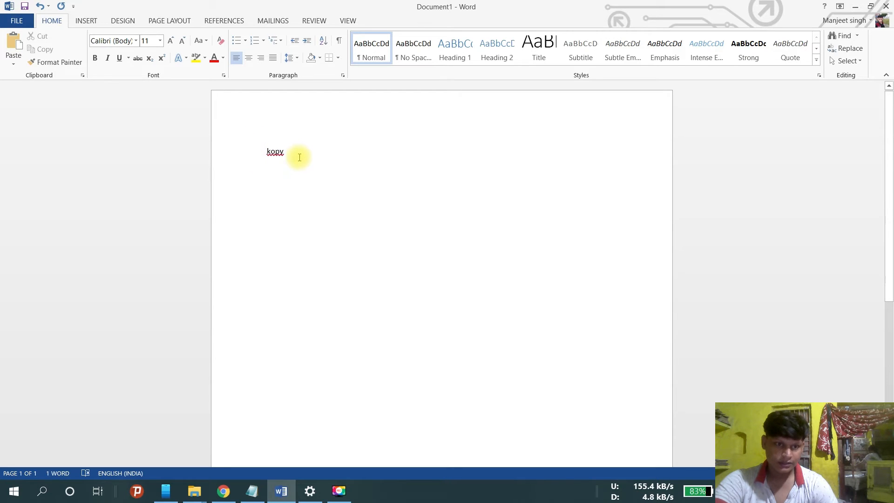
{"action": "scroll", "coordinate": [292, 161], "scroll_direction": "up", "scroll_amount": 8}
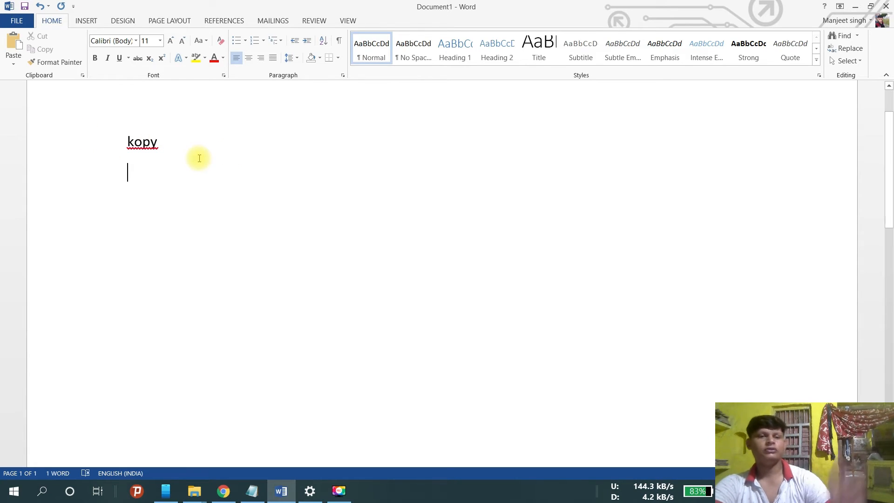
{"action": "right_click", "coordinate": [135, 142]}
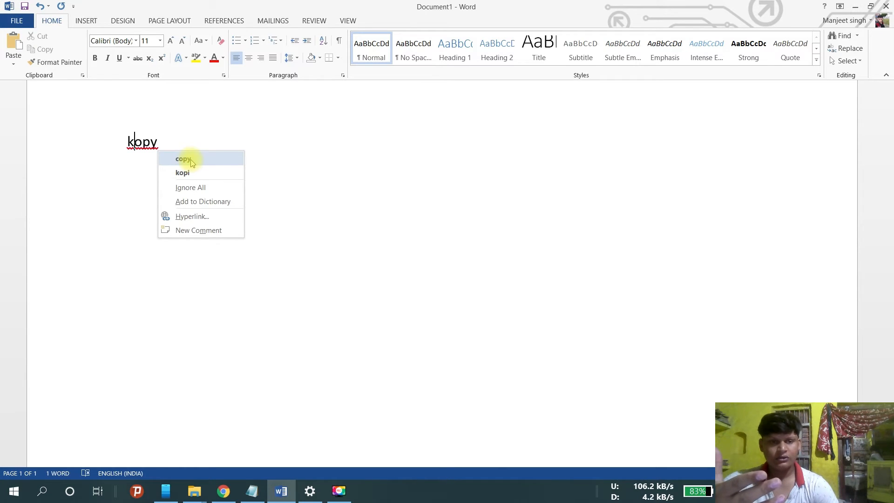
{"action": "left_click", "coordinate": [212, 161]}
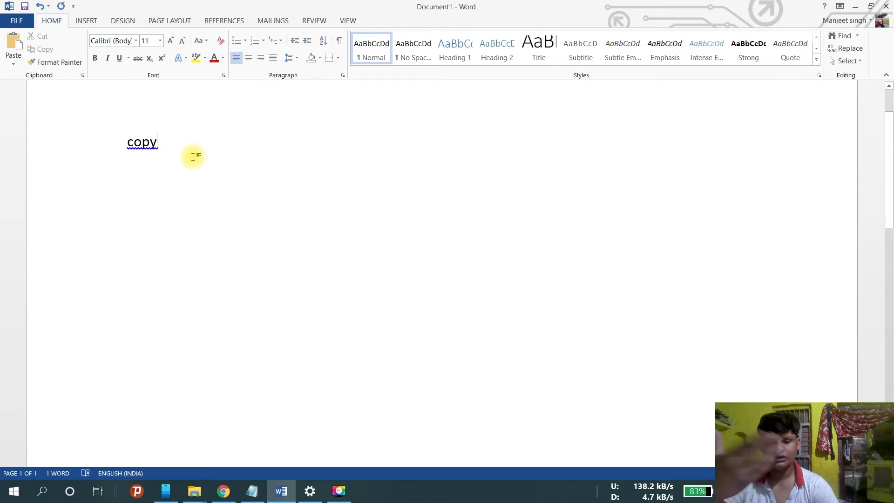
{"action": "key", "text": "Return"}
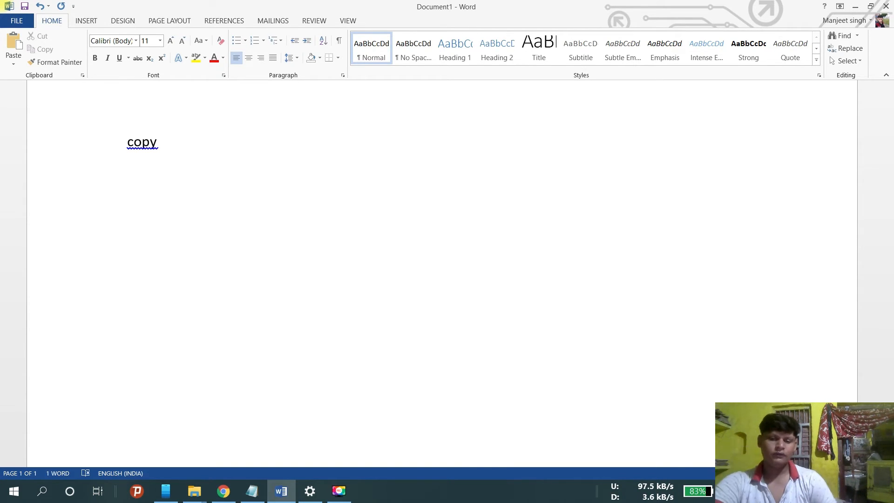
Delete the word "copy" so the document is blank again
{"action": "key", "text": "BackSpace"}
{"action": "key", "text": "BackSpace"}
{"action": "key", "text": "BackSpace"}
{"action": "key", "text": "BackSpace"}
{"action": "key", "text": "BackSpace"}
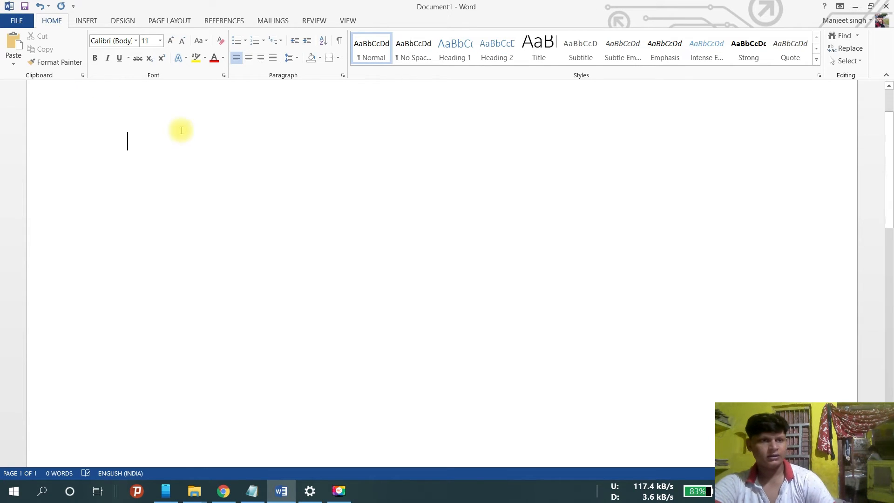
Open the AutoCorrect options in the proofing settings and enter "kopy" as the text to replace
{"action": "left_click", "coordinate": [13, 21]}
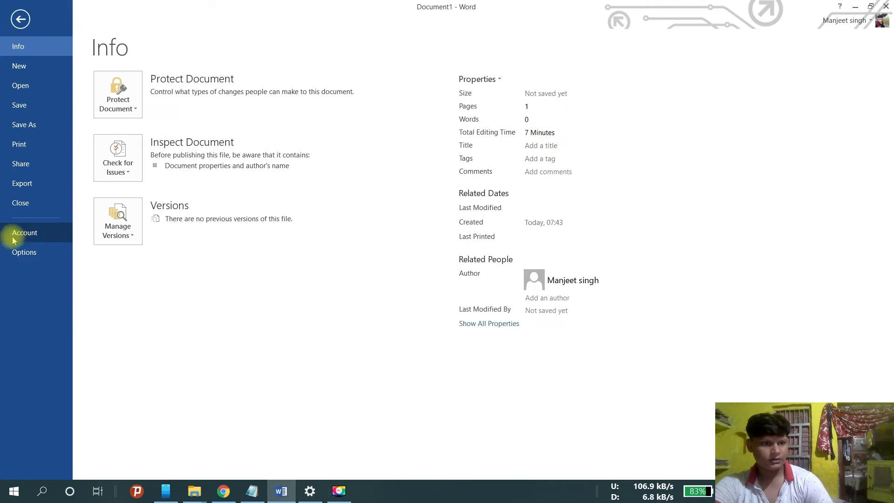
{"action": "left_click", "coordinate": [24, 252]}
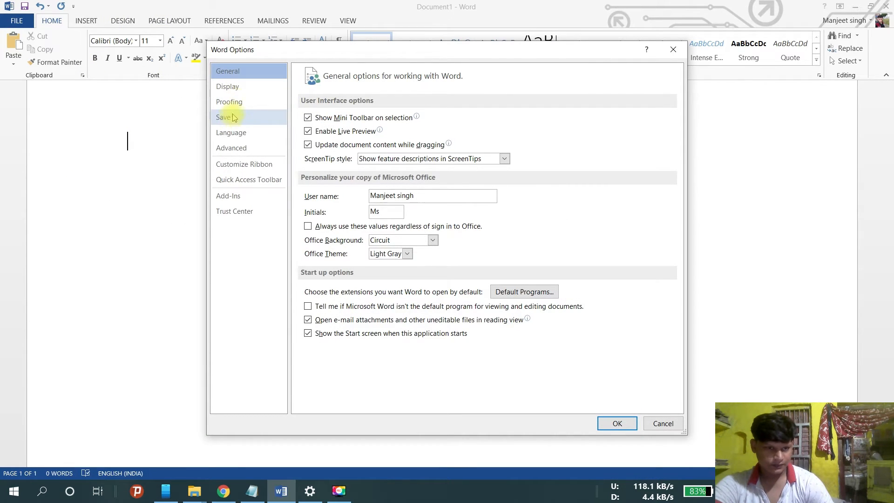
{"action": "left_click", "coordinate": [250, 102]}
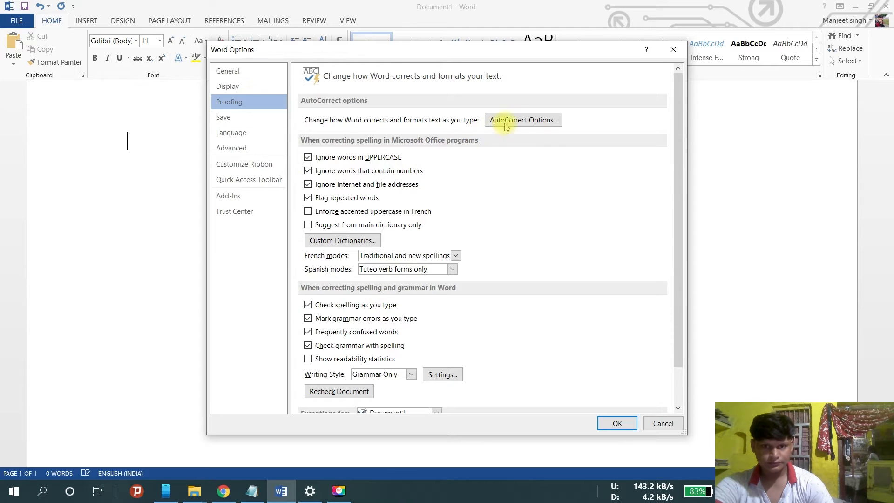
{"action": "left_click", "coordinate": [523, 120]}
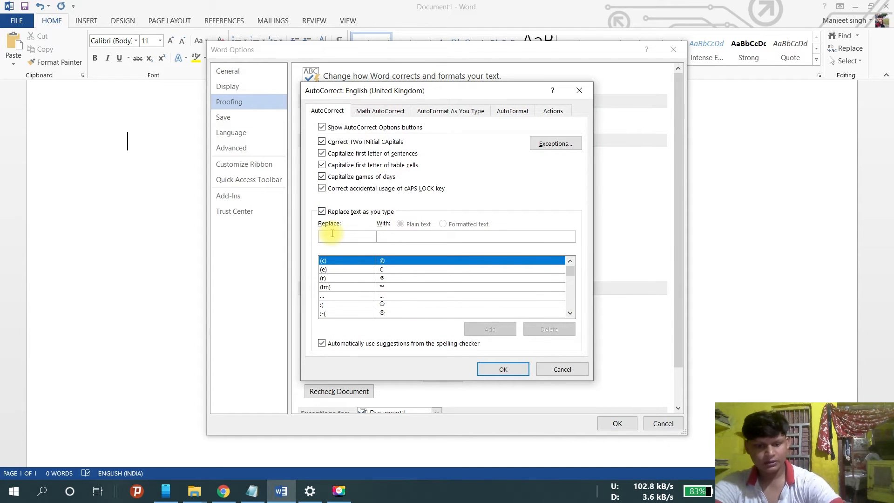
{"action": "type", "text": "kopy"}
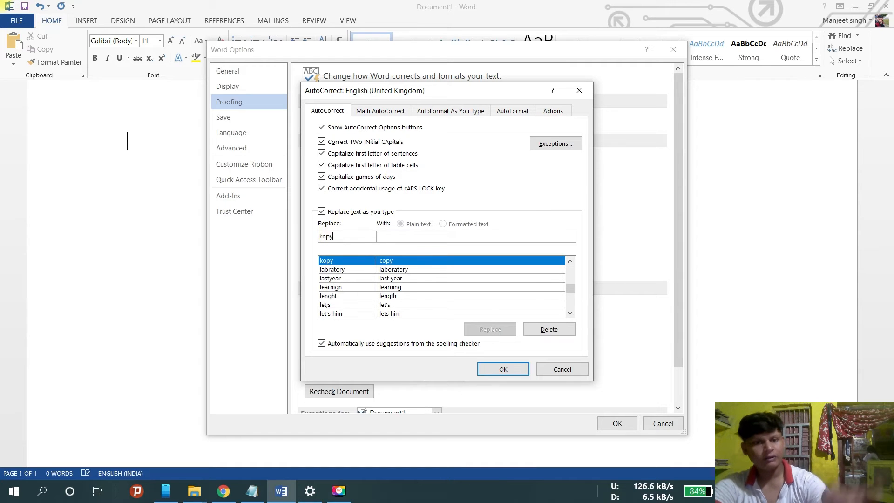
Replace the AutoCorrect entry for "kopy" with "Copy" and apply the changed options
{"action": "left_click", "coordinate": [386, 237]}
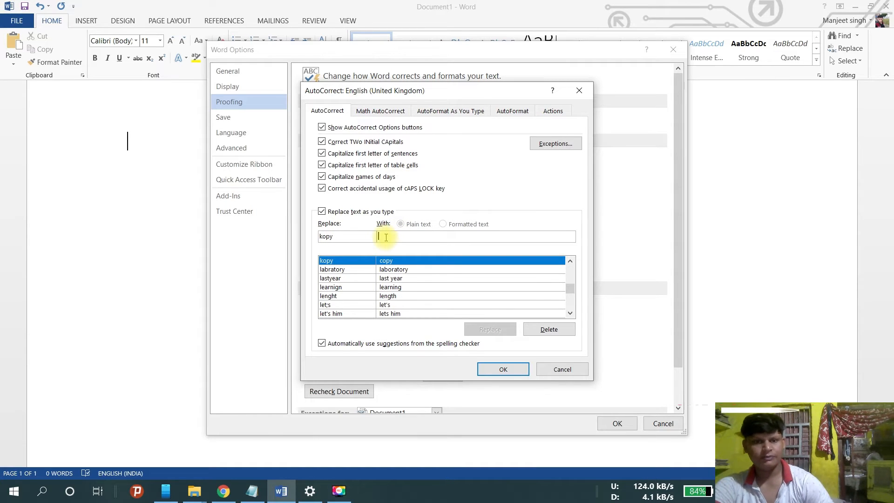
{"action": "type", "text": "cop"}
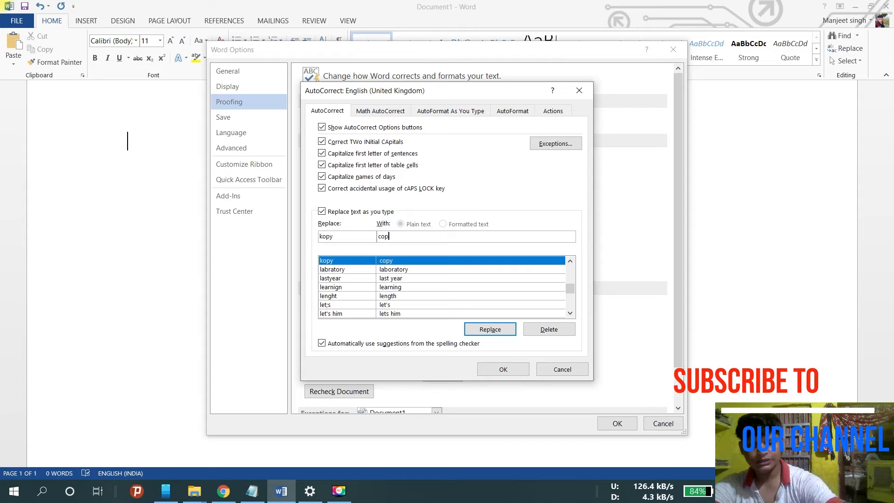
{"action": "key", "text": "BackSpace"}
{"action": "key", "text": "BackSpace"}
{"action": "key", "text": "BackSpace"}
{"action": "key", "text": "BackSpace"}
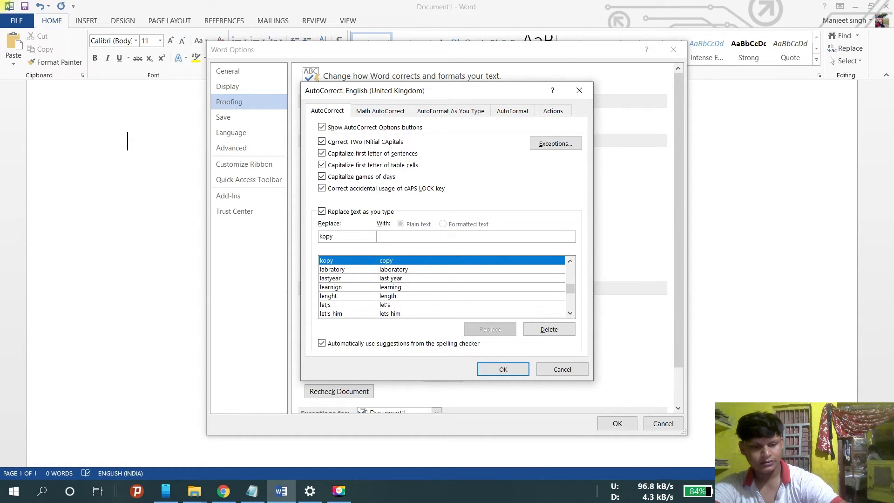
{"action": "type", "text": "cop"}
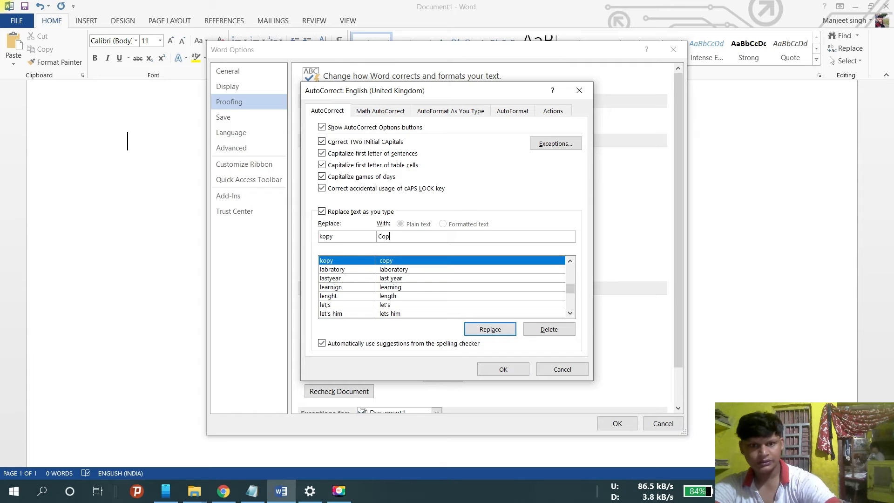
{"action": "type", "text": "y"}
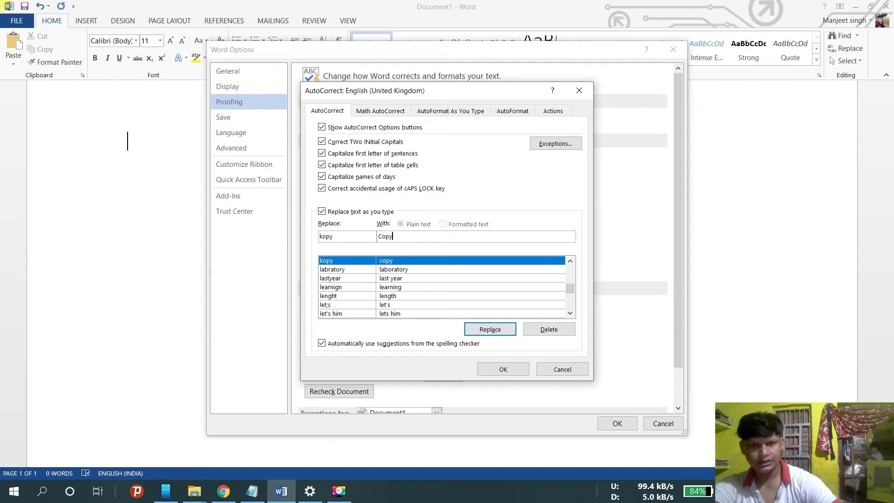
{"action": "left_click", "coordinate": [499, 334]}
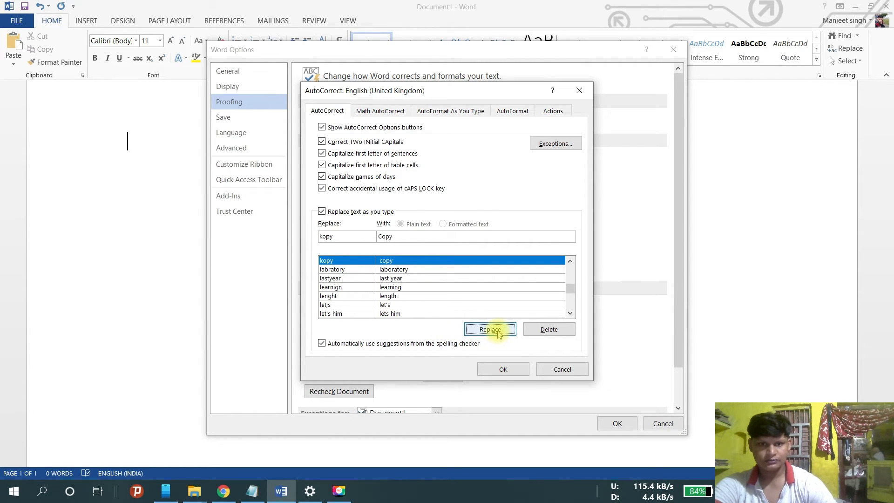
{"action": "left_click", "coordinate": [426, 280]}
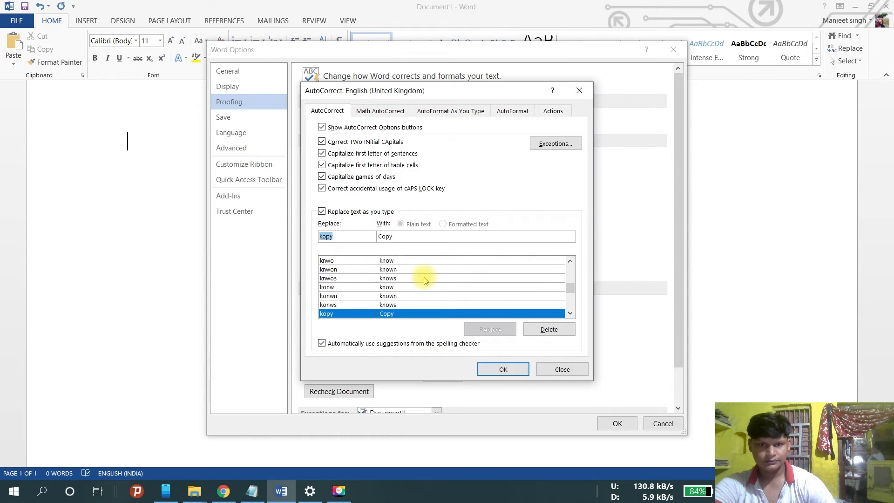
{"action": "left_click", "coordinate": [504, 370]}
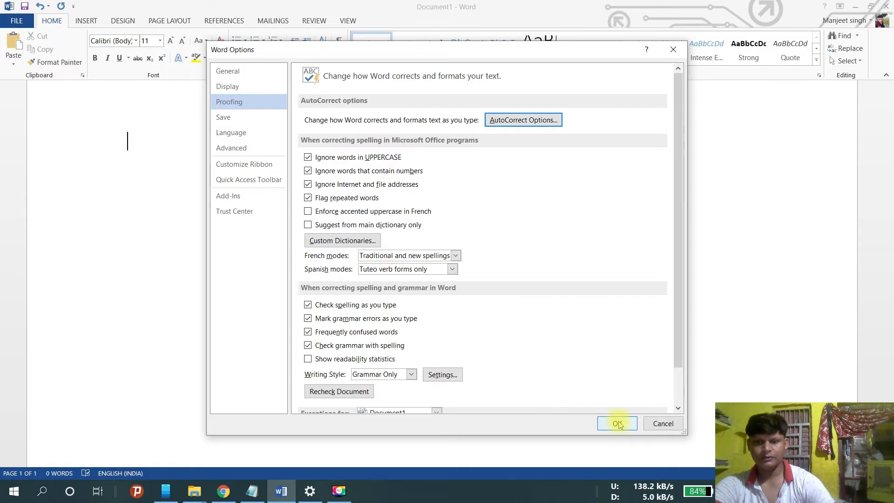
{"action": "left_click", "coordinate": [617, 424]}
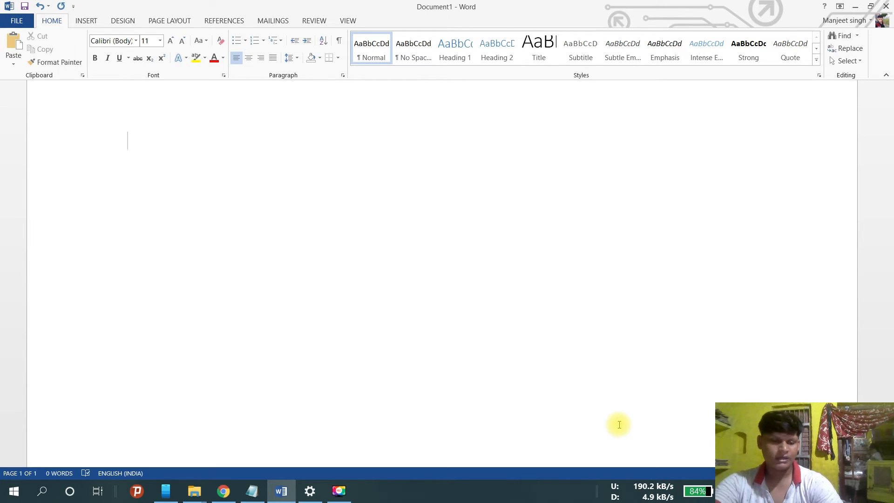
Enter "kopy" on three separate lines of the blank document to test the AutoCorrect entry
{"action": "type", "text": "kopy"}
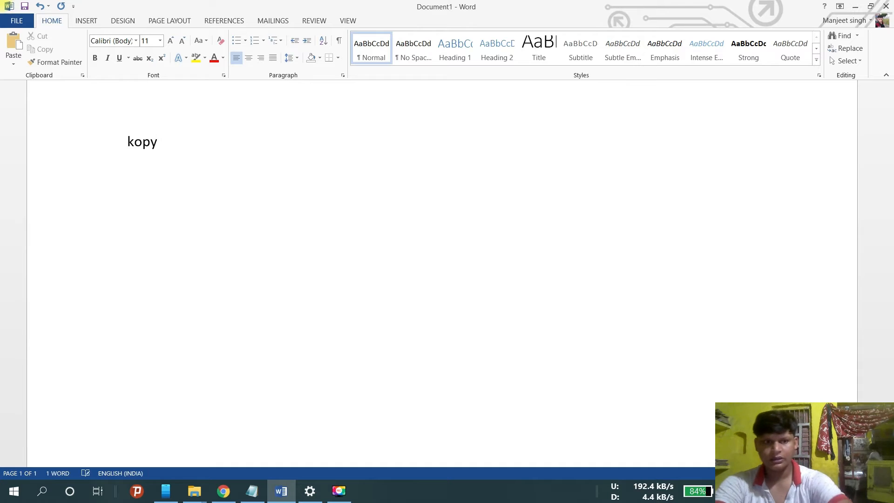
{"action": "key", "text": "Return"}
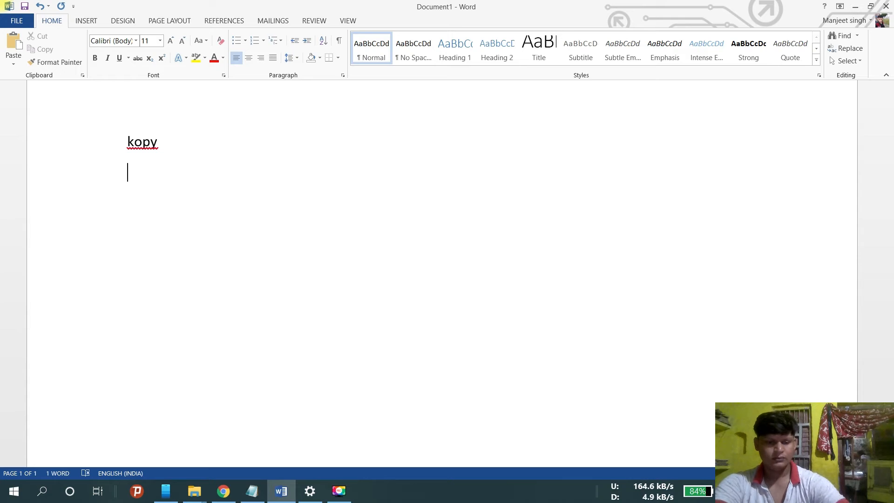
{"action": "type", "text": "kopy"}
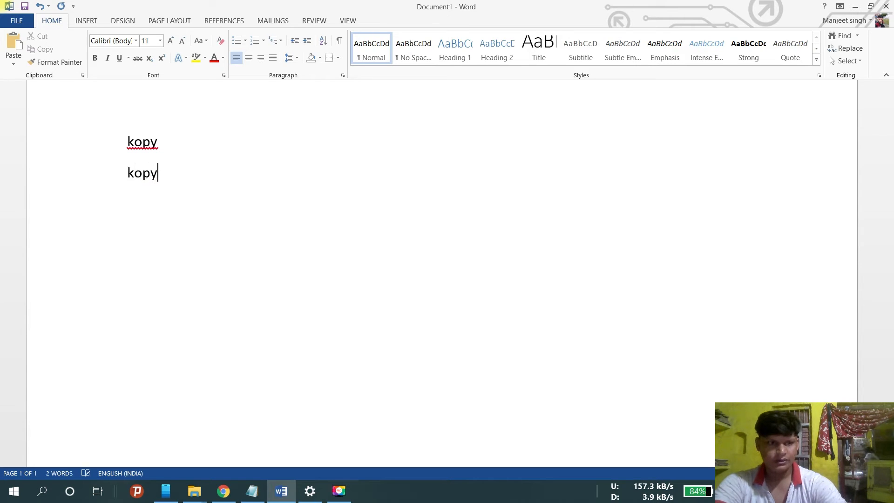
{"action": "key", "text": "Return"}
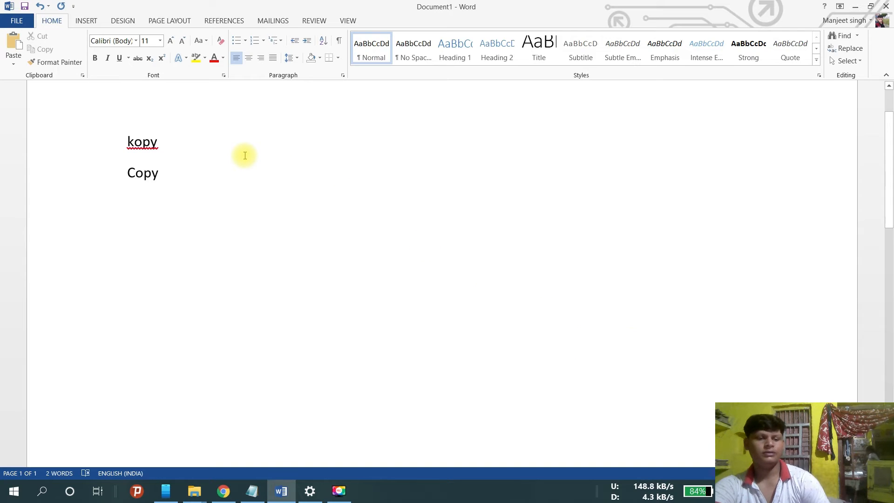
{"action": "type", "text": "kopy"}
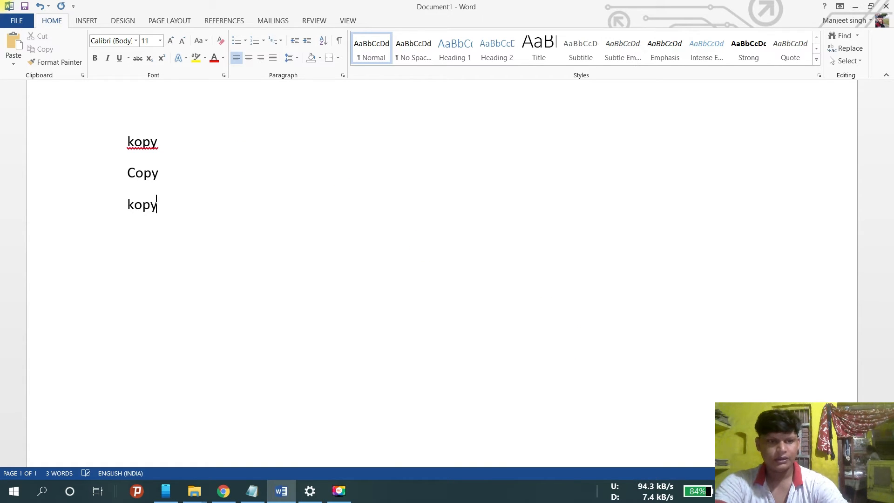
{"action": "key", "text": "Return"}
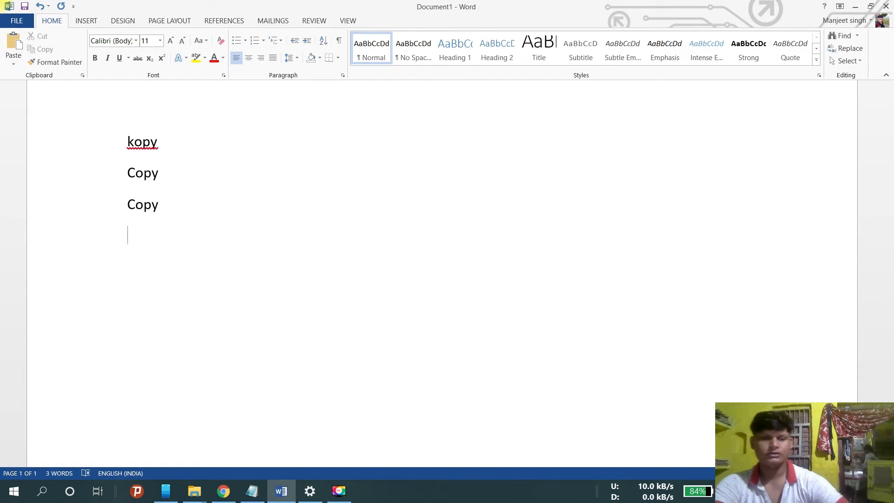
Correct "kopy" on the first line with the spelling suggestion "copy" and capitalise it with the grammar suggestion "Copy"
{"action": "left_click", "coordinate": [169, 143]}
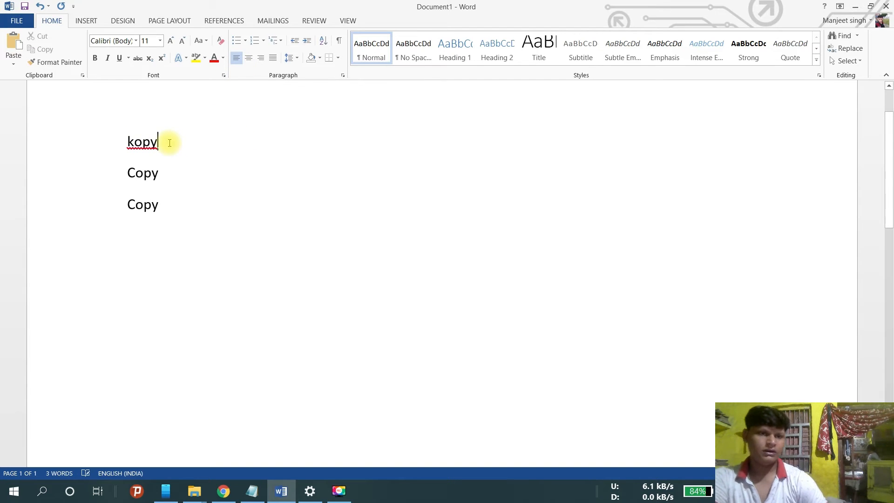
{"action": "right_click", "coordinate": [143, 142]}
{"action": "left_click", "coordinate": [183, 159]}
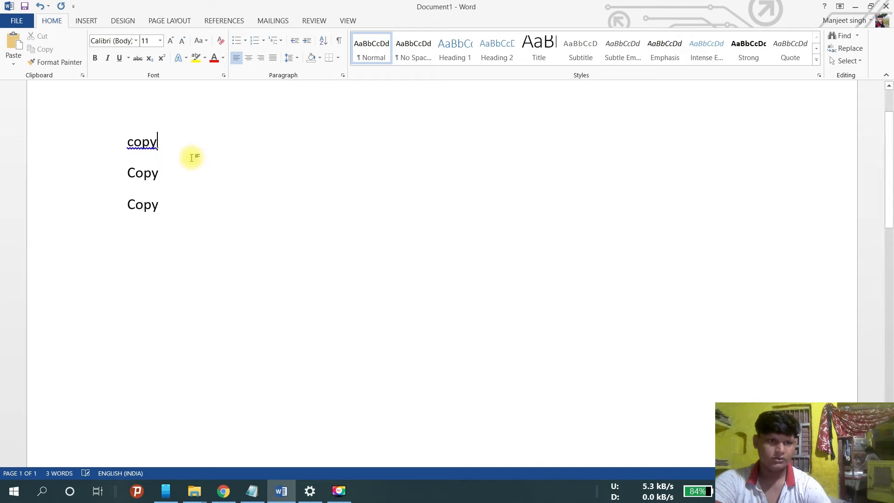
{"action": "left_click", "coordinate": [170, 212]}
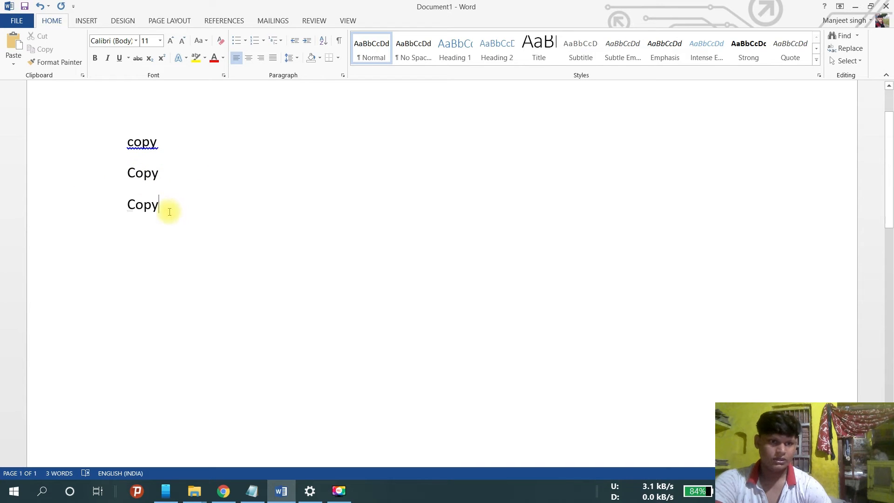
{"action": "left_click", "coordinate": [11, 21]}
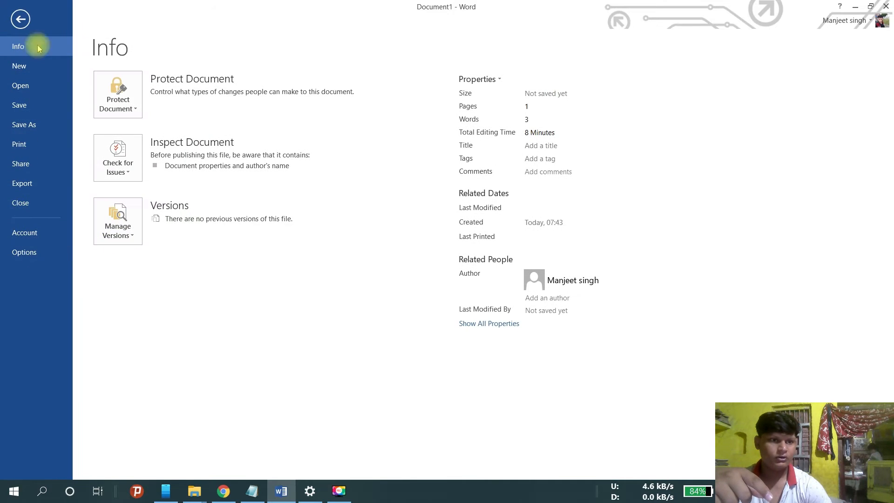
{"action": "left_click", "coordinate": [19, 21]}
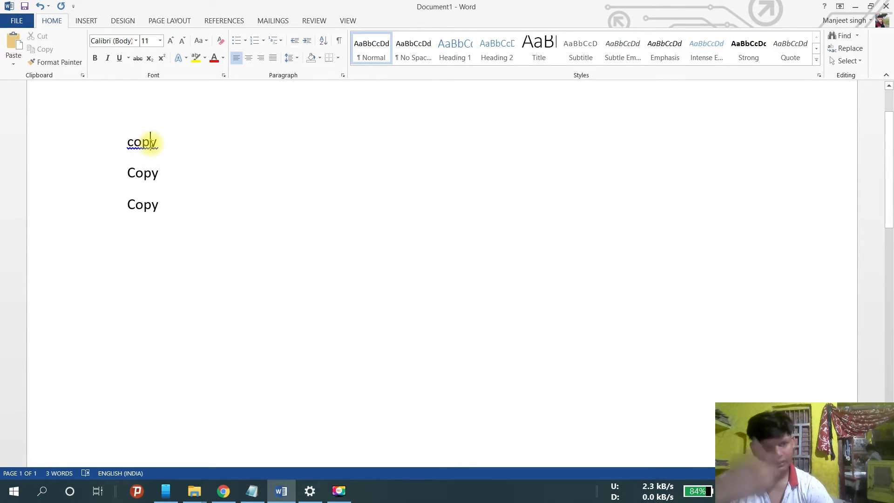
{"action": "right_click", "coordinate": [151, 143]}
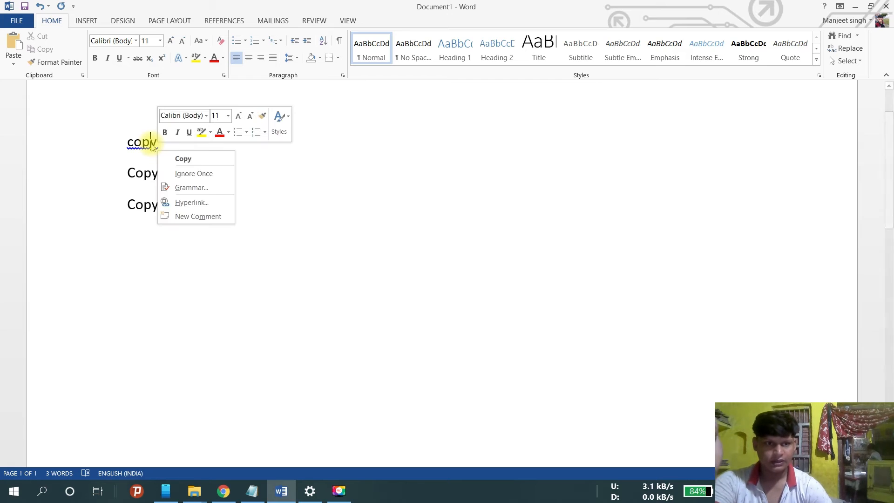
{"action": "left_click", "coordinate": [194, 160]}
Enter "kopy" on a new line below the third word to test AutoCorrect again
{"action": "left_click", "coordinate": [163, 217]}
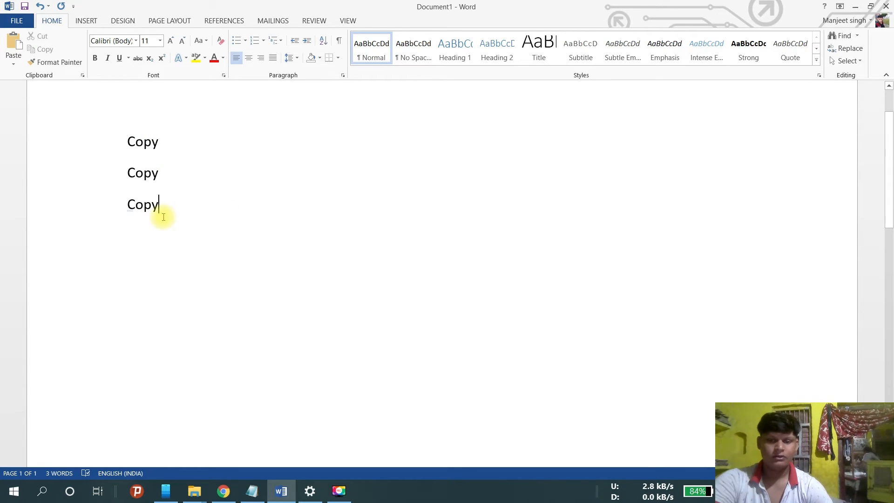
{"action": "key", "text": "Return"}
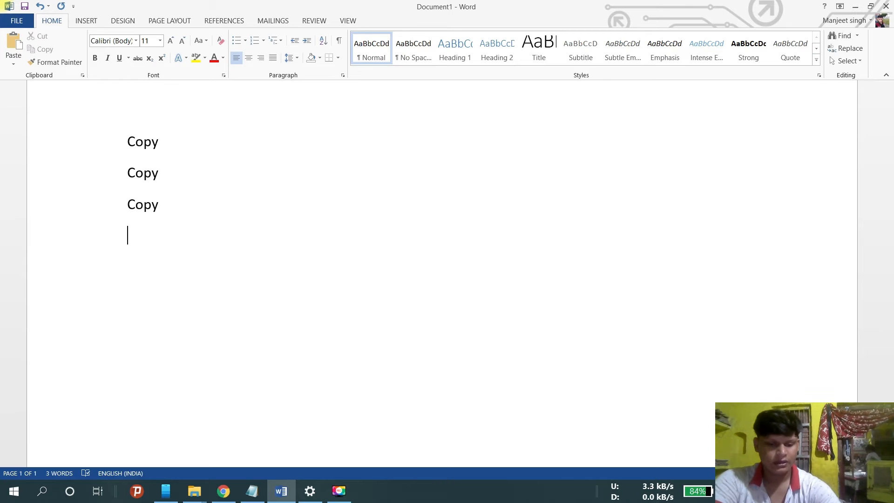
{"action": "type", "text": "kopy"}
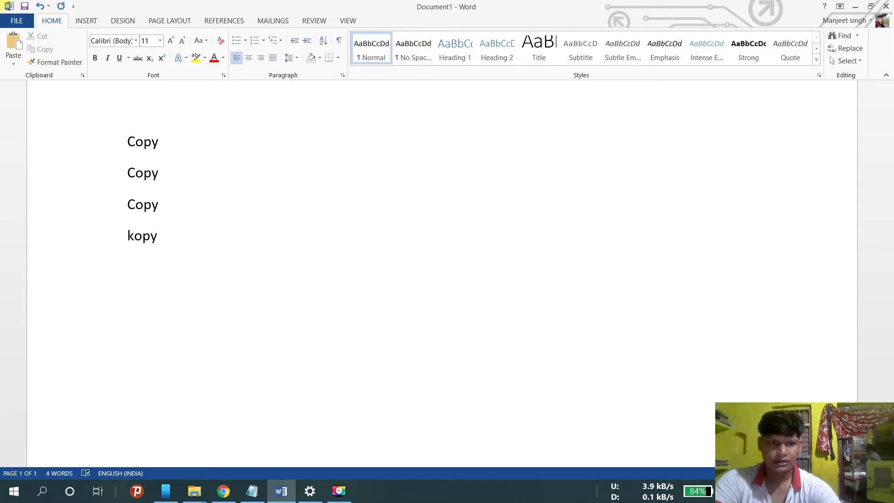
{"action": "key", "text": "Return"}
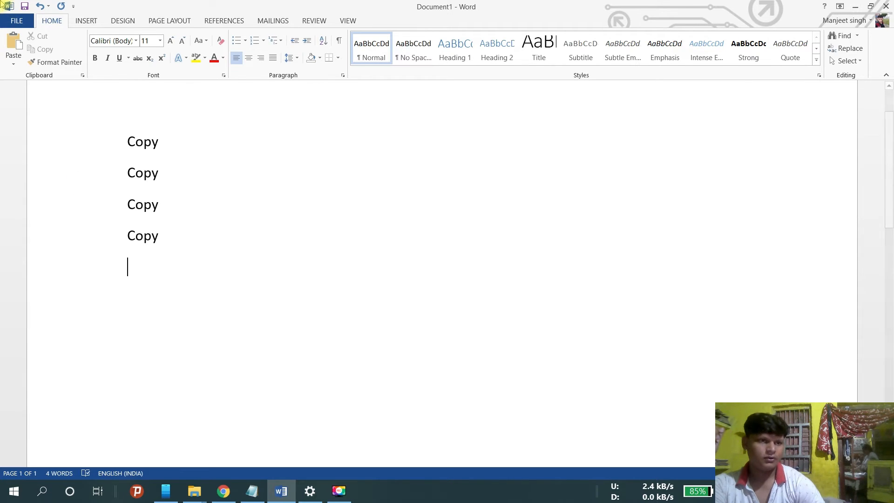
Reopen the AutoCorrect options from the proofing settings to review the replacement settings
{"action": "left_click", "coordinate": [16, 21]}
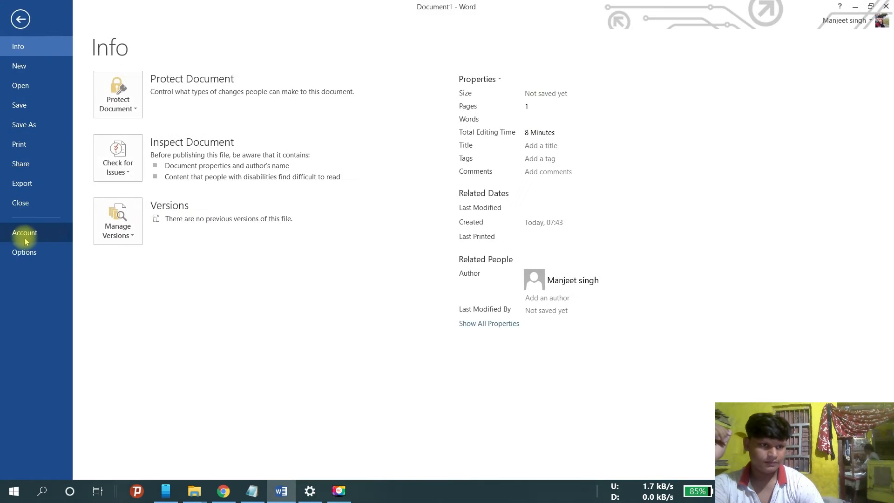
{"action": "left_click", "coordinate": [24, 247]}
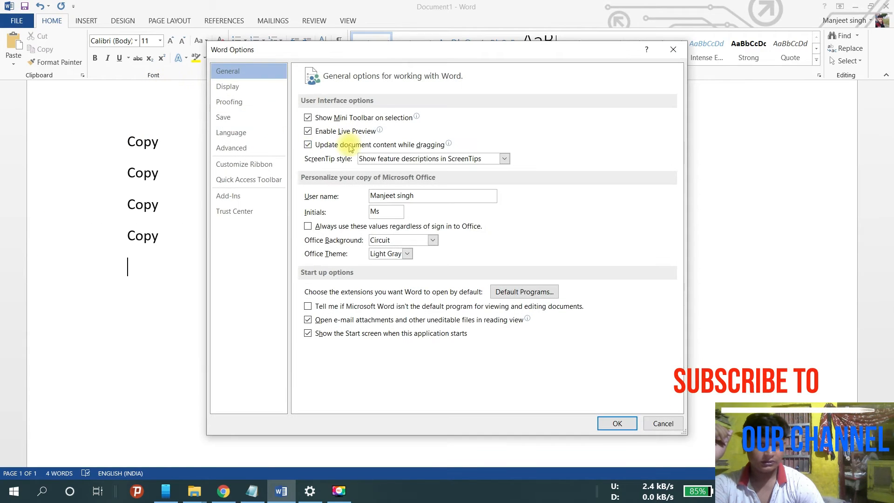
{"action": "left_click", "coordinate": [240, 104]}
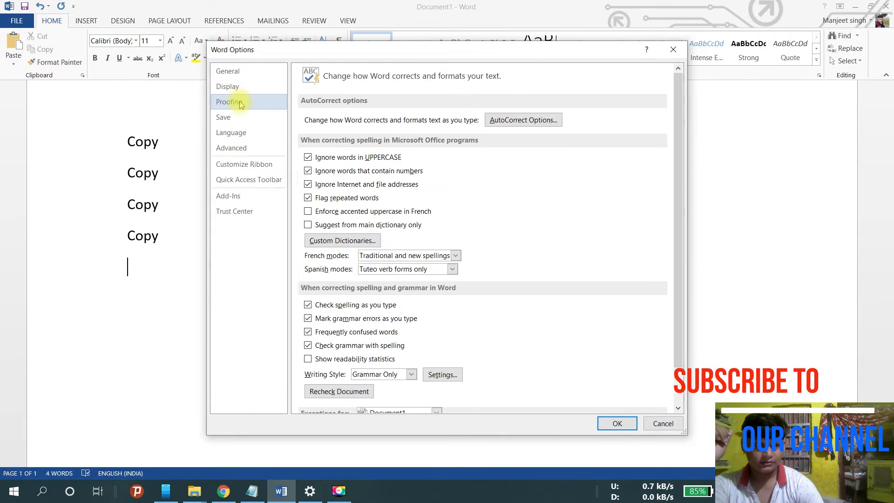
{"action": "left_click", "coordinate": [518, 119]}
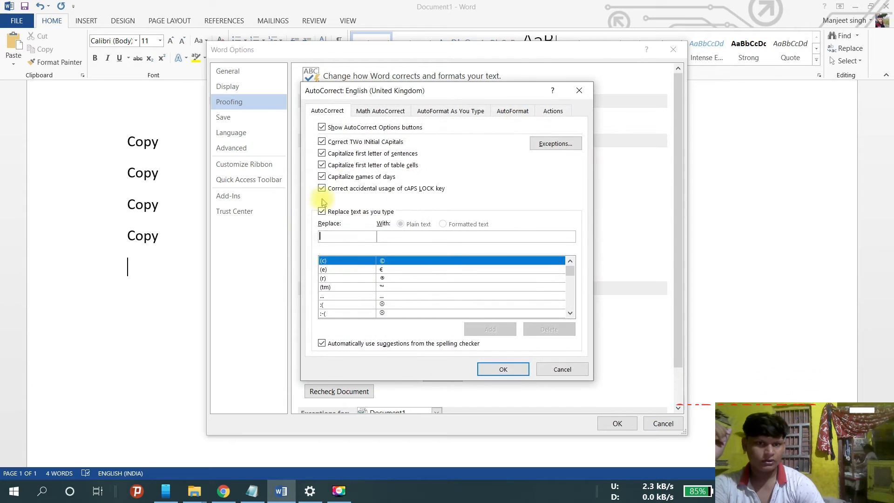
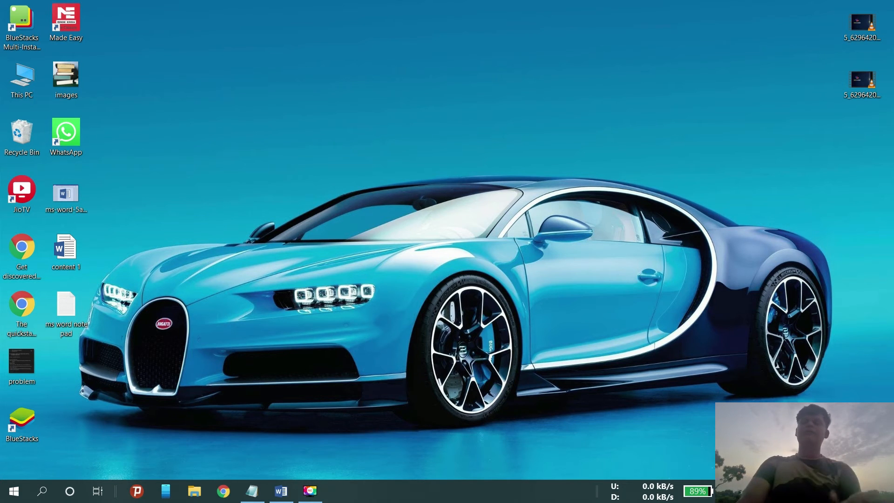
Switch to Word and create a new blank document
{"action": "left_click", "coordinate": [281, 490]}
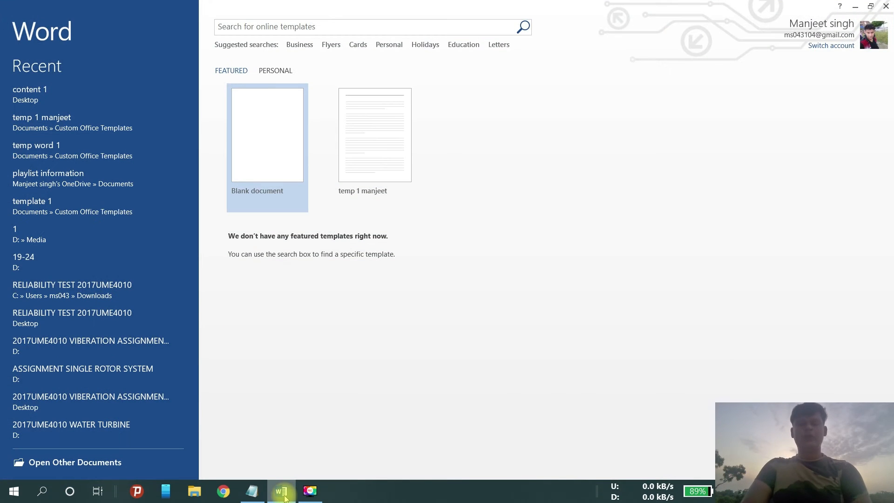
{"action": "left_click", "coordinate": [272, 146]}
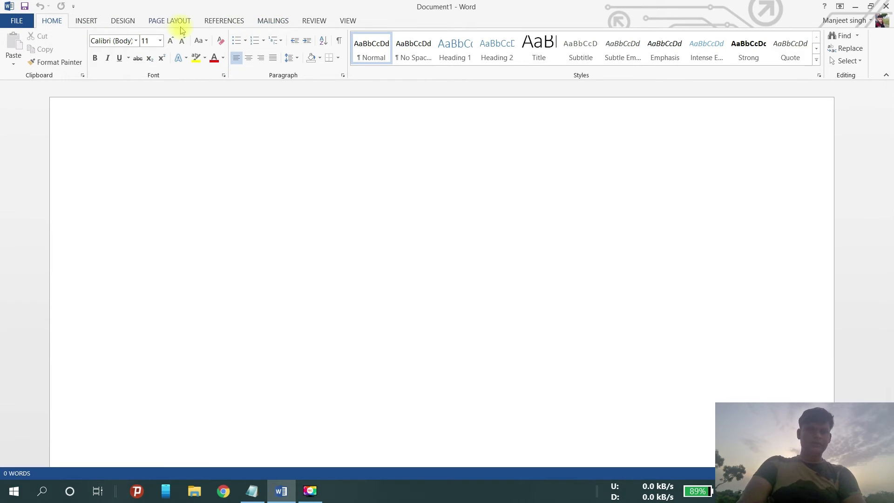
Insert a table with two columns and two rows, and undo the insertion
{"action": "left_click", "coordinate": [85, 21]}
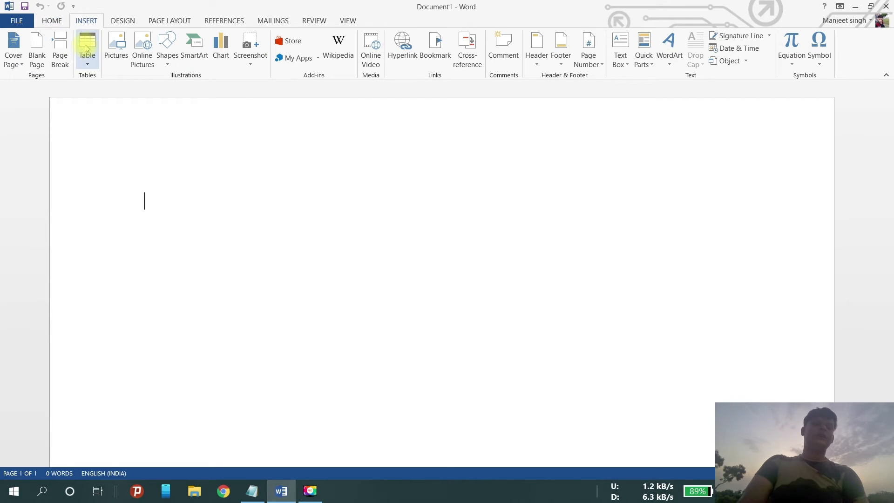
{"action": "left_click", "coordinate": [87, 66]}
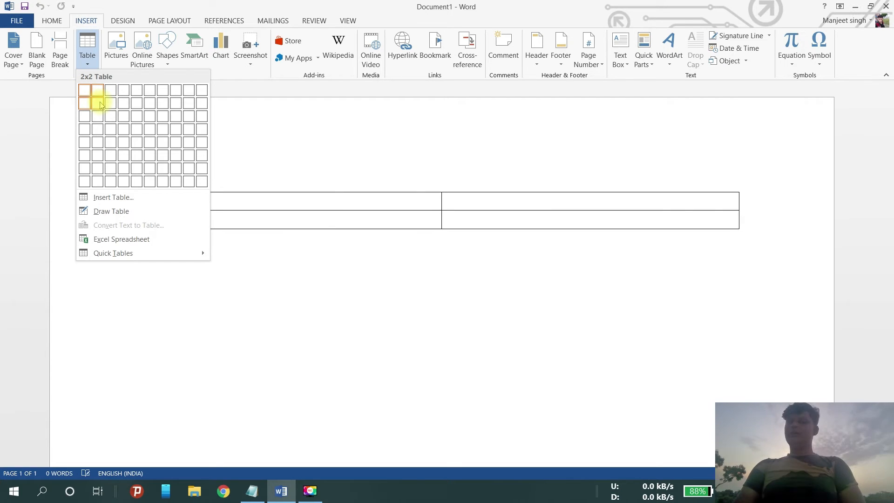
{"action": "left_click", "coordinate": [99, 105]}
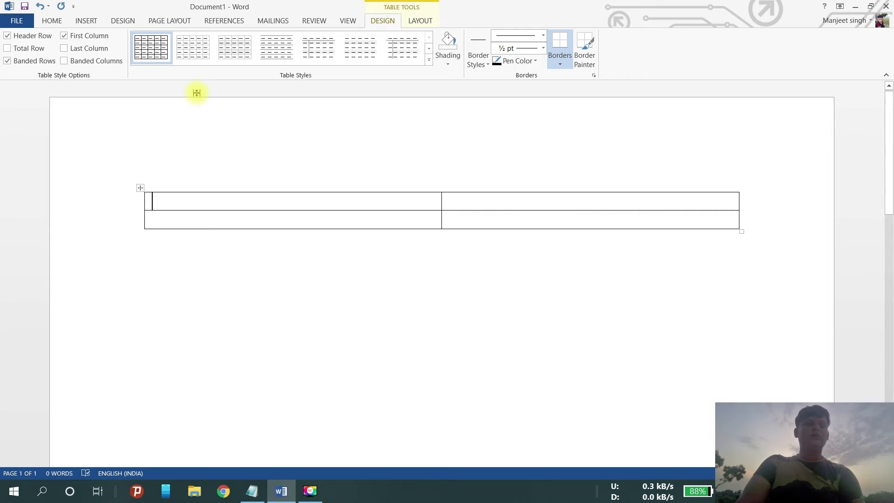
{"action": "left_click", "coordinate": [41, 7]}
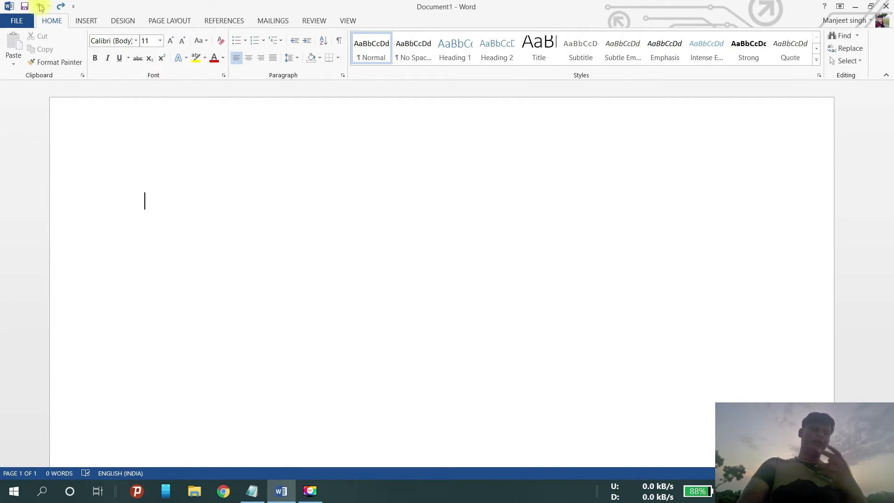
Insert a table with four columns and three rows, and undo the insertion
{"action": "left_click", "coordinate": [86, 22]}
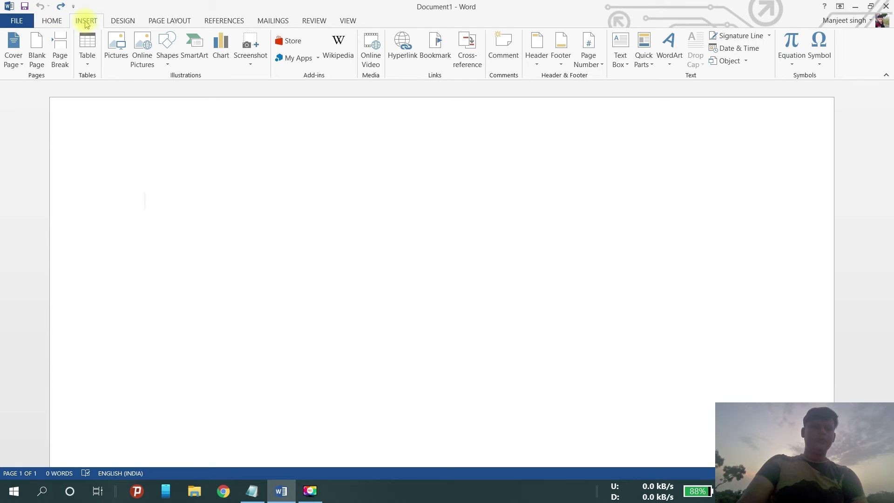
{"action": "left_click", "coordinate": [88, 65]}
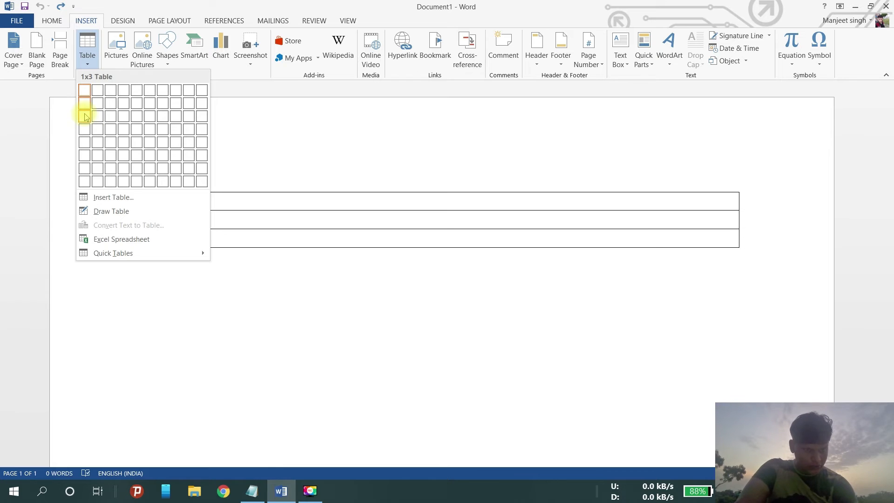
{"action": "left_click", "coordinate": [120, 116]}
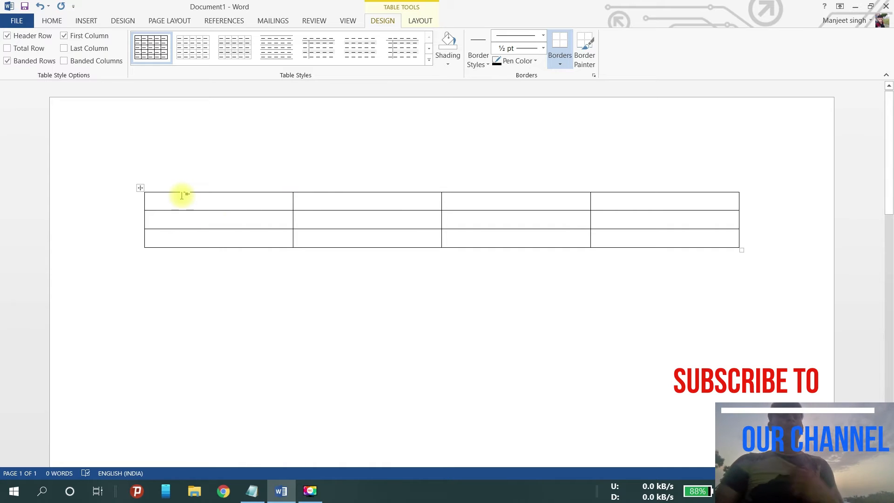
{"action": "left_click", "coordinate": [40, 8]}
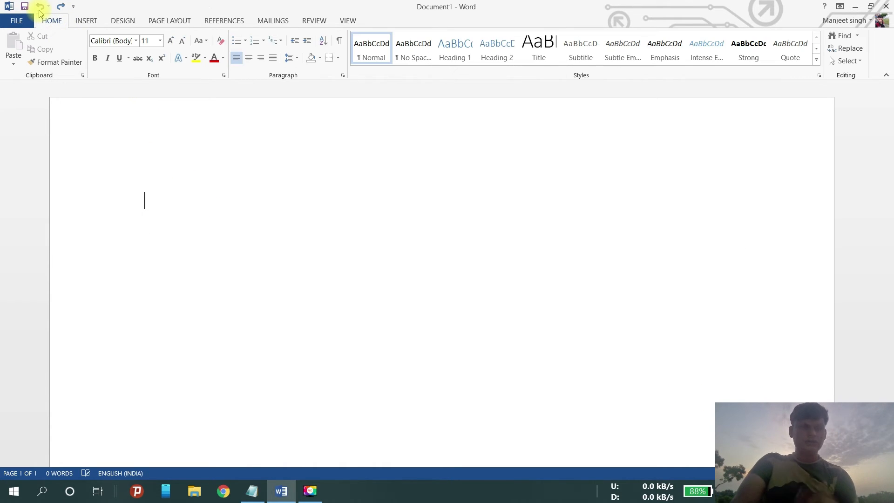
Insert a table with 50 columns and 50 rows by specifying its dimensions
{"action": "left_click", "coordinate": [87, 19]}
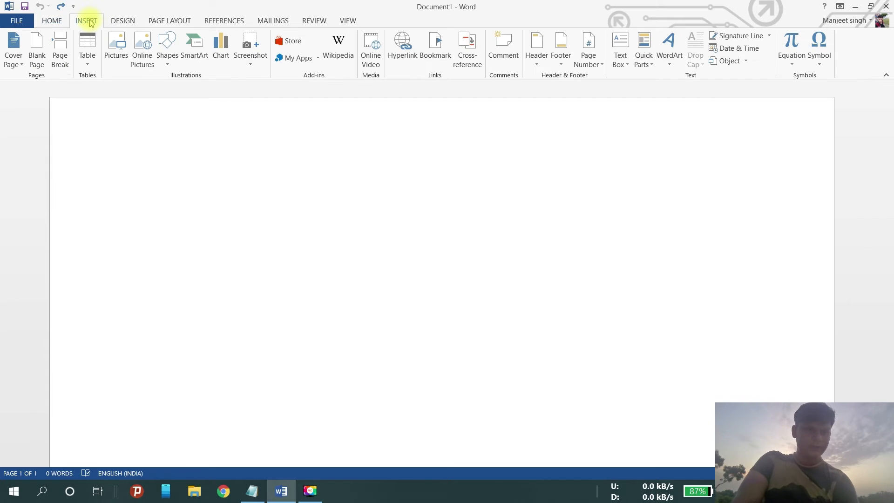
{"action": "left_click", "coordinate": [85, 52]}
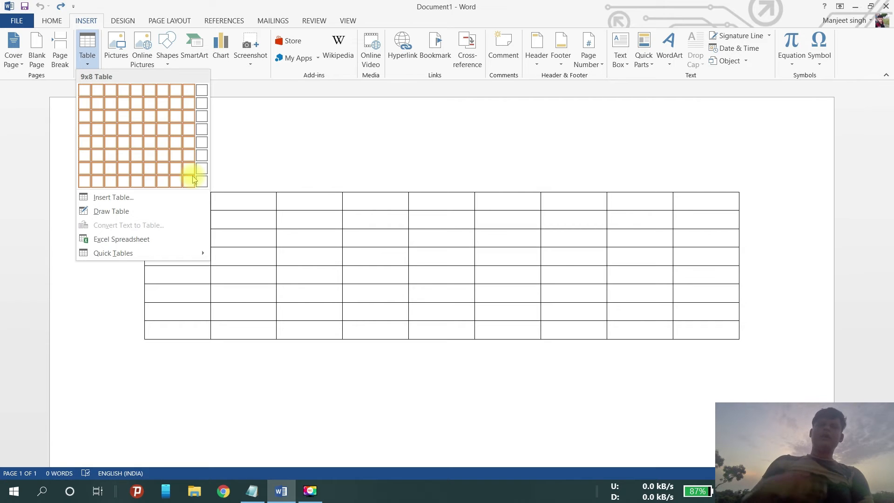
{"action": "left_click", "coordinate": [107, 198]}
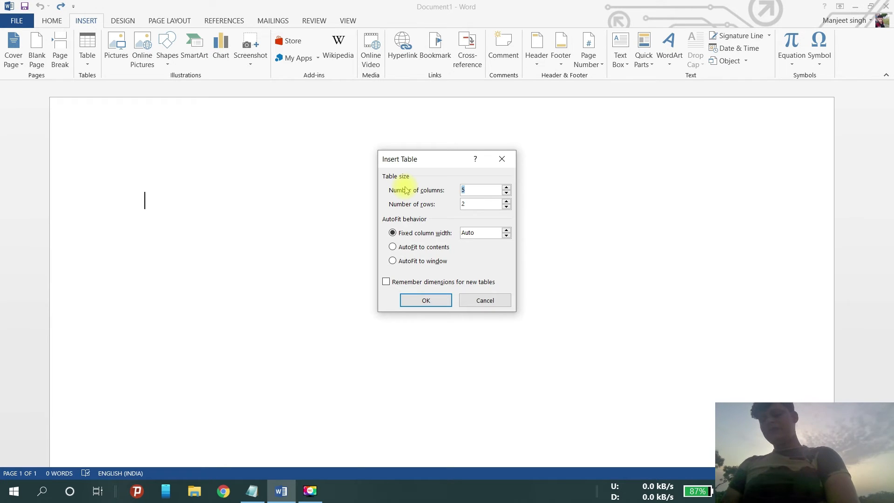
{"action": "type", "text": "50"}
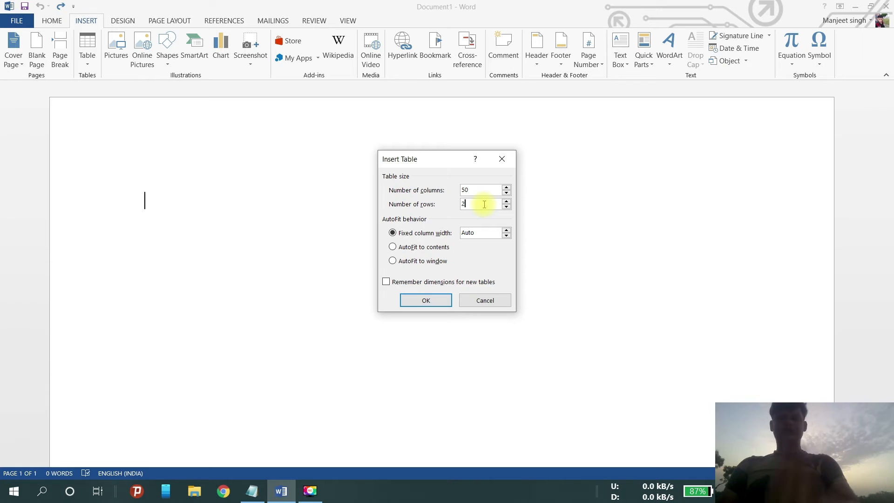
{"action": "key", "text": "BackSpace"}
{"action": "type", "text": "50"}
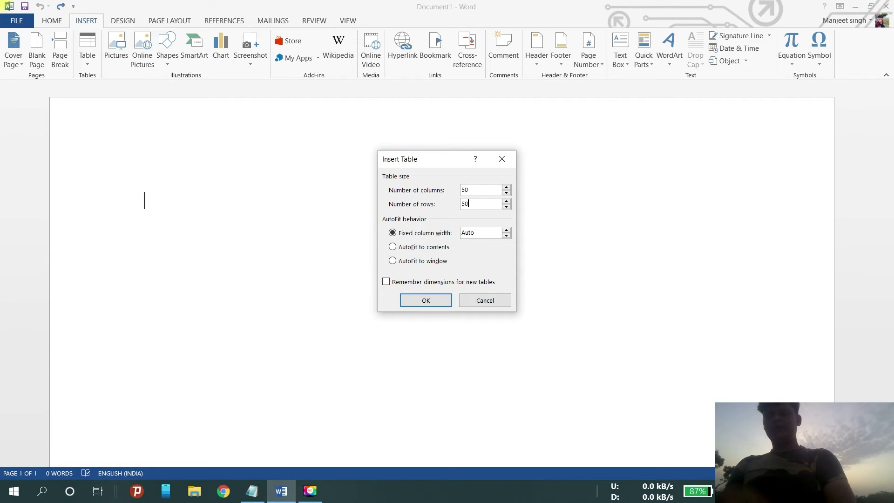
{"action": "left_click", "coordinate": [428, 301]}
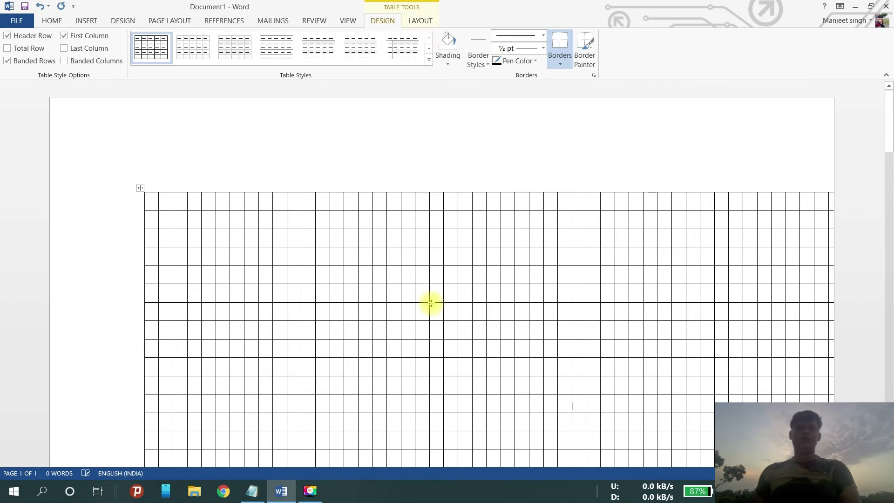
Examine the full extent of the 50 by 50 table, including in Read Mode, and undo its insertion
{"action": "scroll", "coordinate": [464, 246], "scroll_direction": "down", "scroll_amount": 3, "text": "ctrl"}
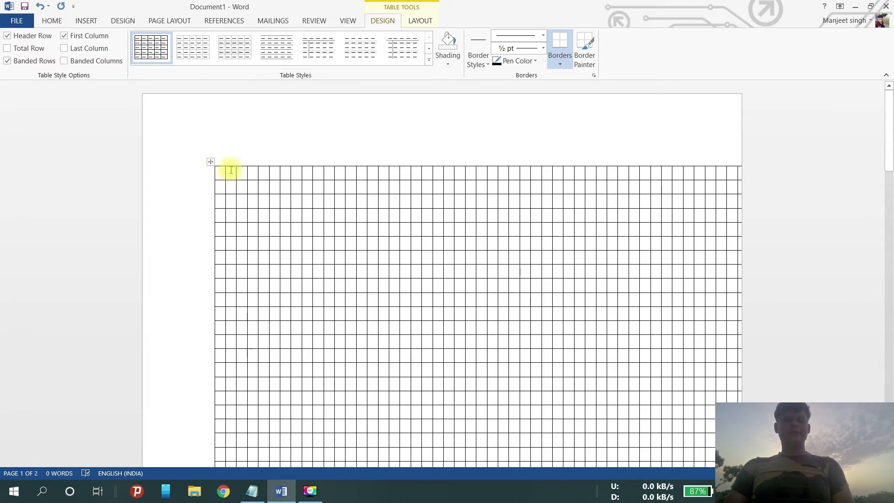
{"action": "scroll", "coordinate": [389, 235], "scroll_direction": "down", "scroll_amount": 5, "text": "ctrl"}
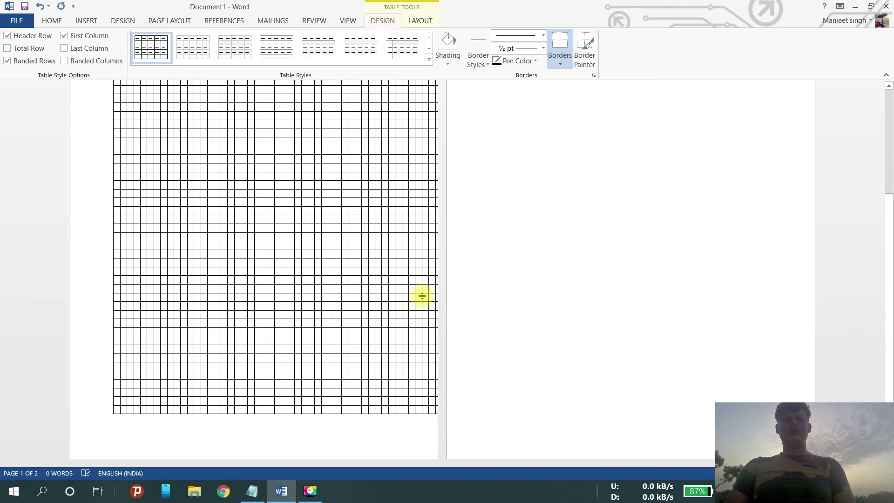
{"action": "scroll", "coordinate": [425, 297], "scroll_direction": "up", "scroll_amount": 2, "text": "ctrl"}
{"action": "scroll", "coordinate": [427, 298], "scroll_direction": "up", "scroll_amount": 2, "text": "ctrl"}
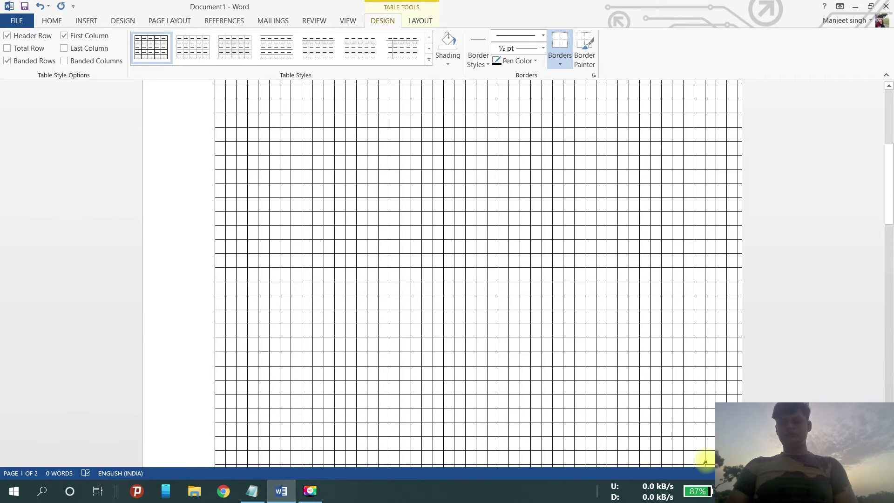
{"action": "left_click", "coordinate": [746, 473]}
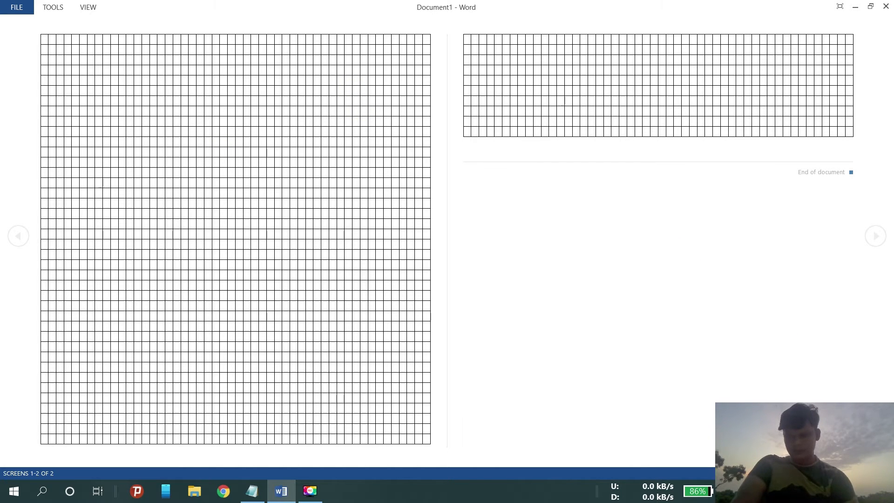
{"action": "key", "text": "Escape"}
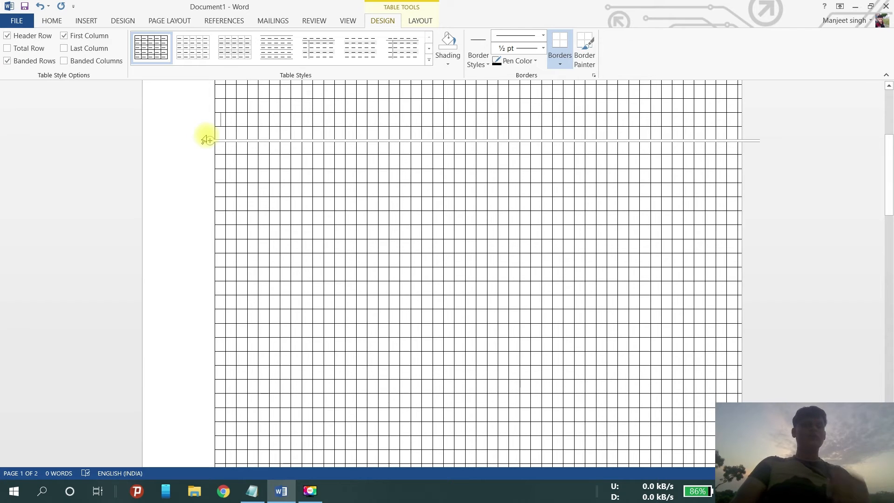
{"action": "double_click", "coordinate": [206, 137]}
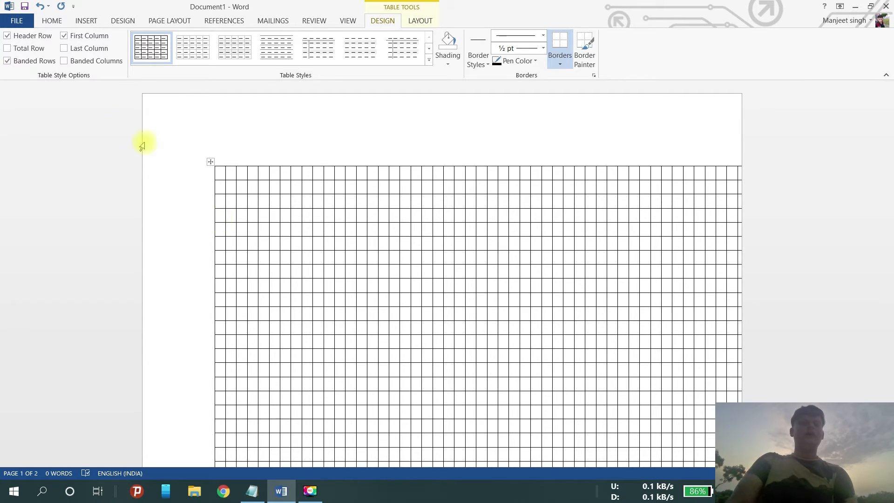
{"action": "left_click", "coordinate": [40, 6]}
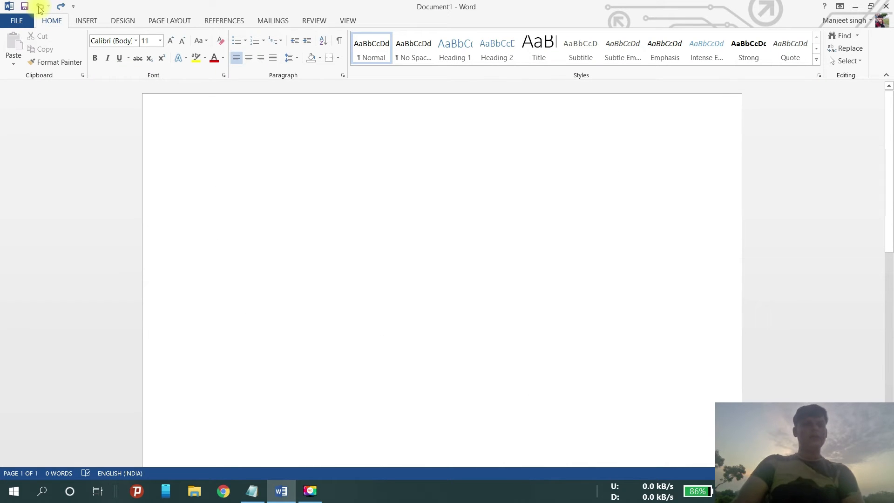
{"action": "left_click", "coordinate": [123, 20]}
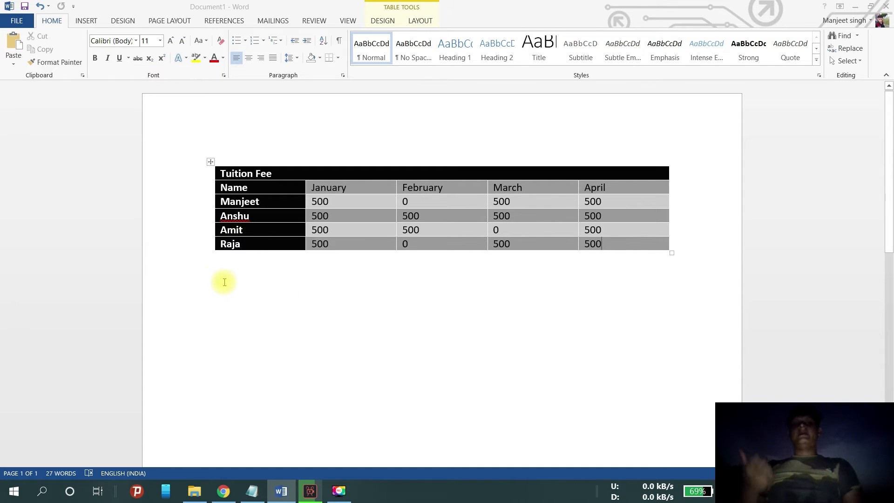
Add an empty row below the last row of the Tuition Fee table
{"action": "mouse_move", "coordinate": [214, 244]}
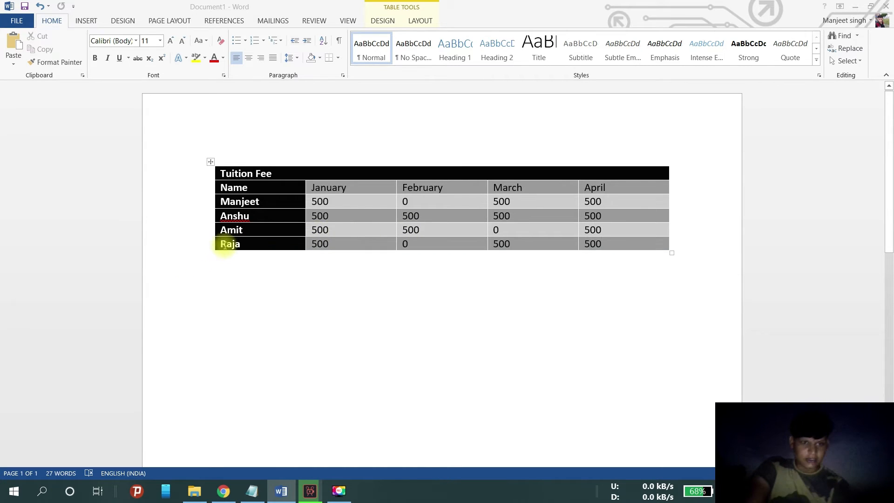
{"action": "scroll", "coordinate": [207, 261], "scroll_direction": "up", "scroll_amount": 3, "text": "ctrl"}
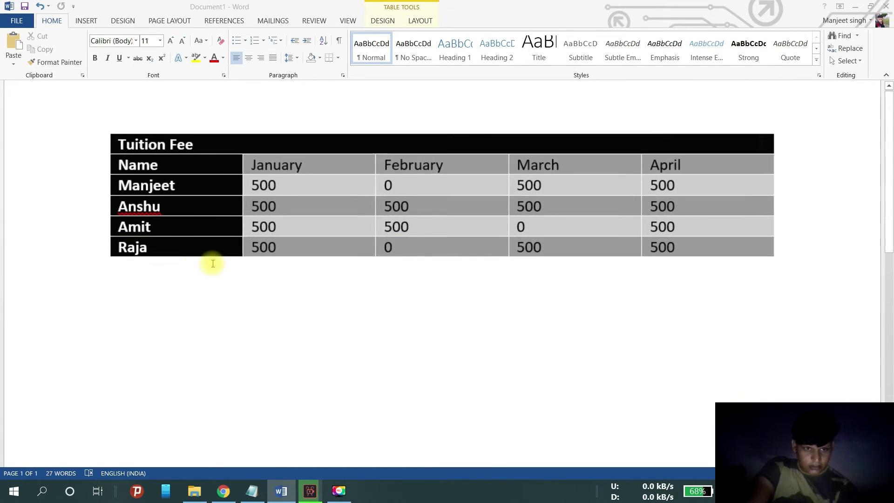
{"action": "scroll", "coordinate": [213, 263], "scroll_direction": "up", "scroll_amount": 1, "text": "ctrl"}
{"action": "scroll", "coordinate": [122, 263], "scroll_direction": "up", "scroll_amount": 2, "text": "ctrl"}
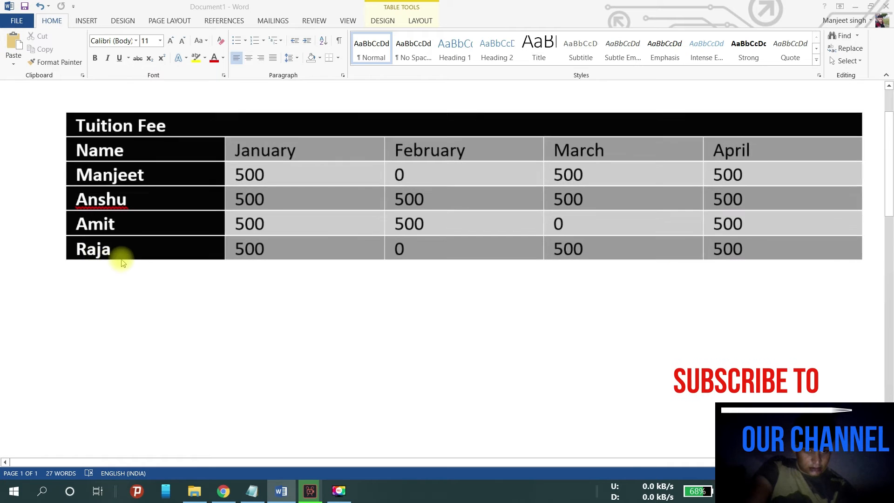
{"action": "scroll", "coordinate": [122, 263], "scroll_direction": "up", "scroll_amount": 1, "text": "ctrl"}
{"action": "mouse_move", "coordinate": [18, 269]}
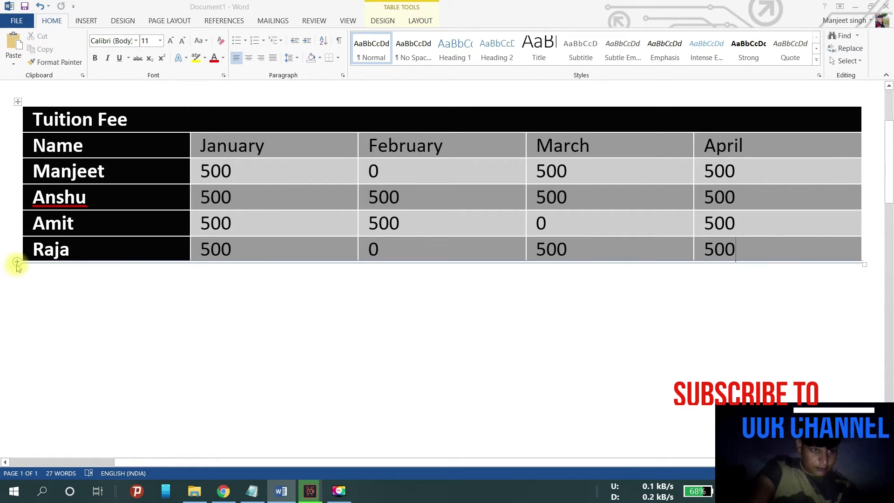
{"action": "left_click", "coordinate": [16, 264]}
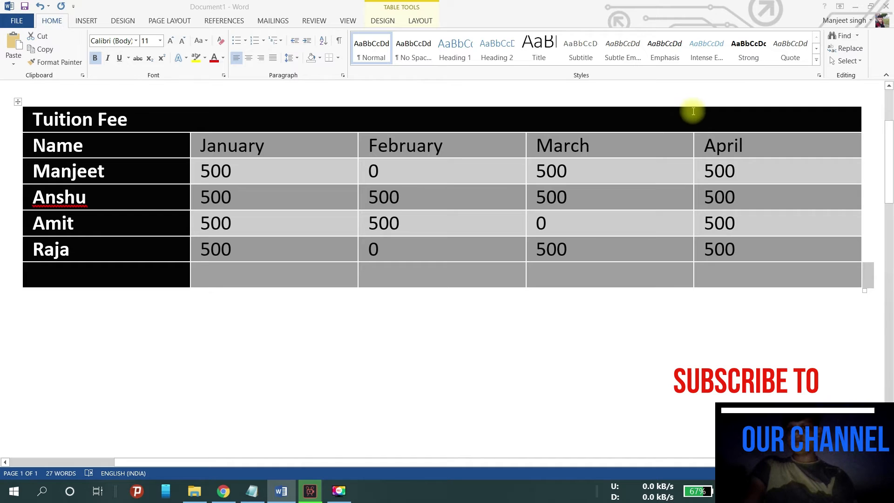
Add two empty columns after the April column of the Tuition Fee table
{"action": "scroll", "coordinate": [693, 111], "scroll_direction": "down", "scroll_amount": 5}
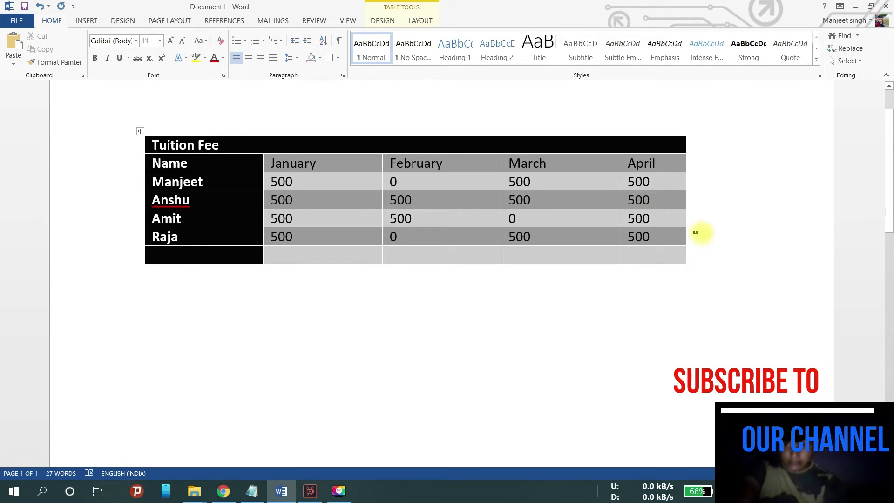
{"action": "mouse_move", "coordinate": [688, 127]}
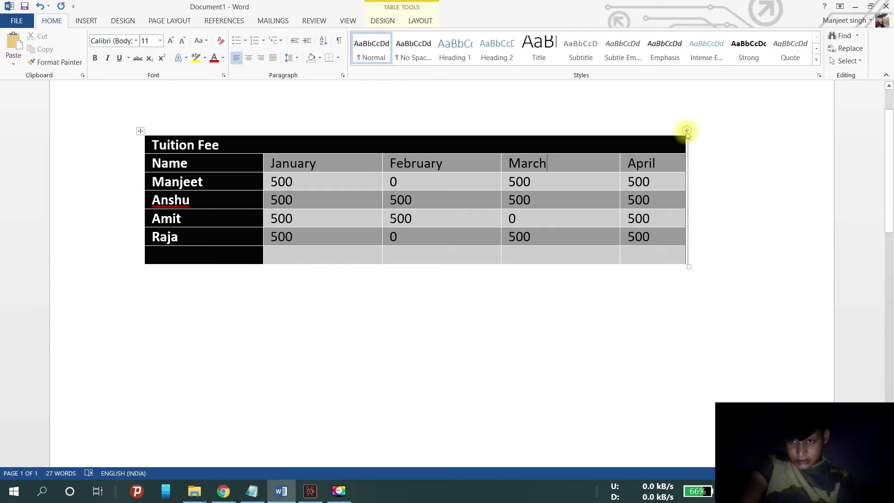
{"action": "left_click", "coordinate": [687, 131]}
{"action": "mouse_move", "coordinate": [738, 131]}
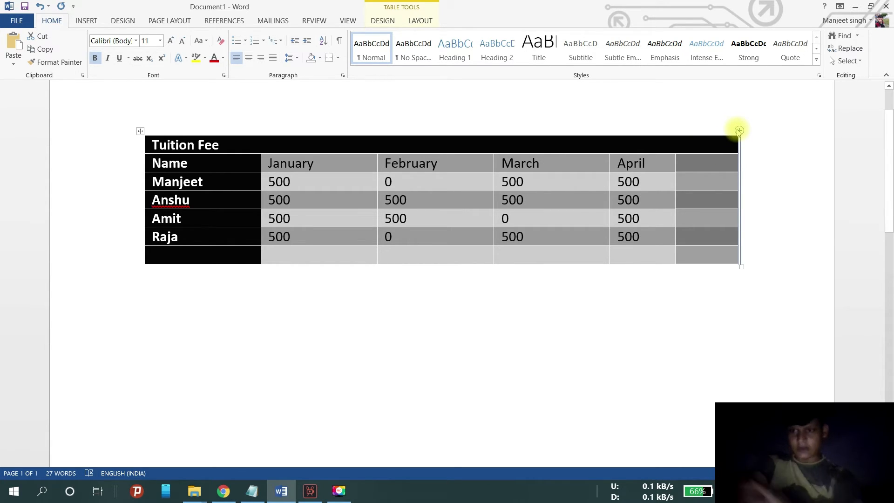
{"action": "left_click", "coordinate": [740, 131]}
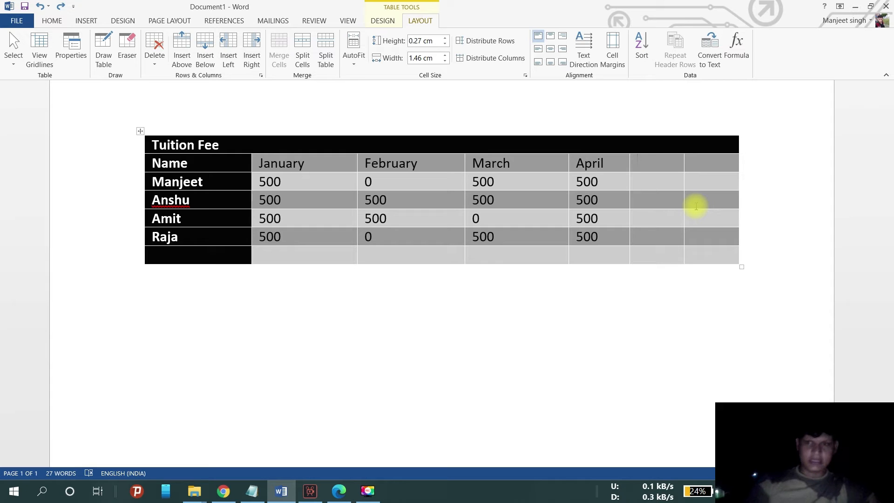
Delete the outermost of the two empty columns after April from the Tuition Fee table
{"action": "left_click", "coordinate": [507, 297]}
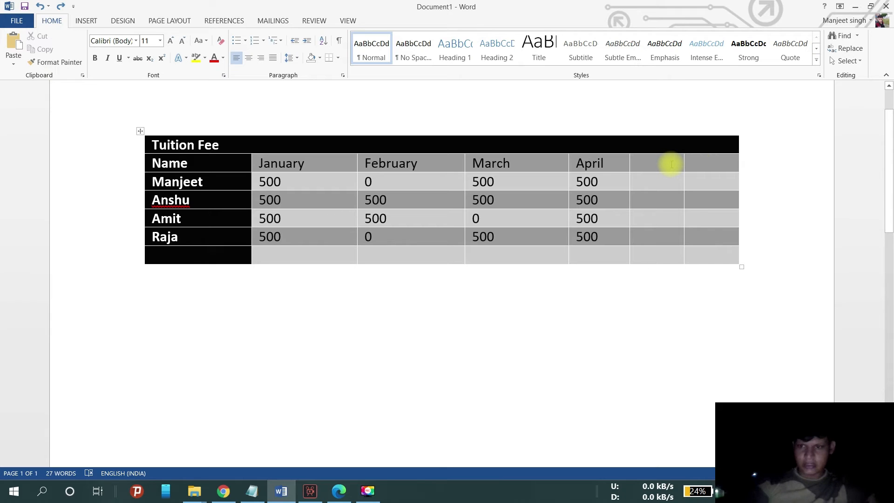
{"action": "left_click", "coordinate": [715, 164]}
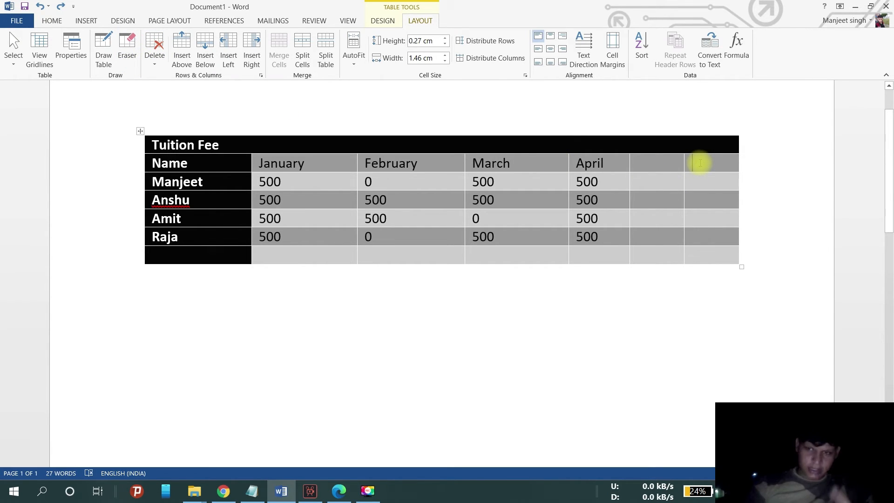
{"action": "left_click", "coordinate": [156, 69]}
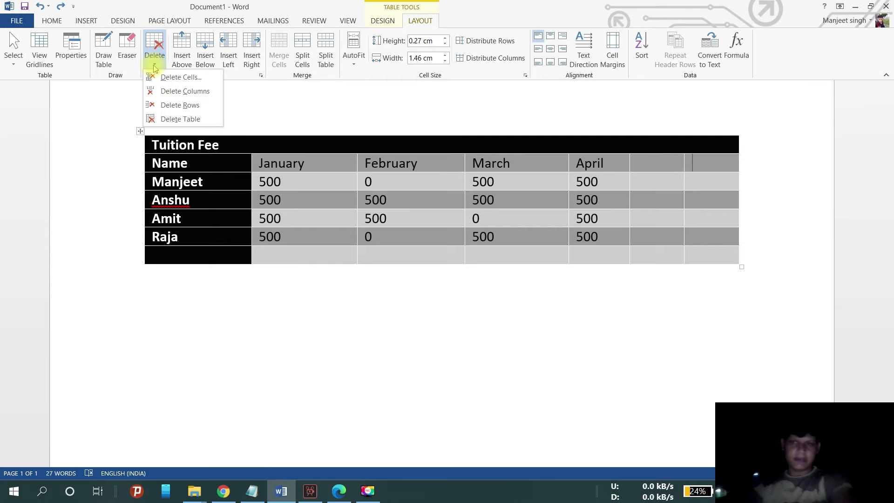
{"action": "left_click", "coordinate": [181, 91]}
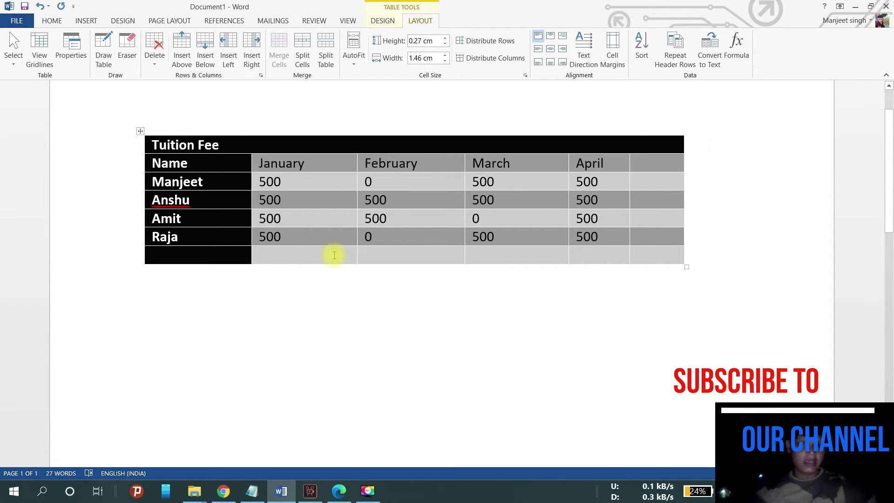
Delete the empty bottom row of the Tuition Fee table and undo that deletion
{"action": "left_click", "coordinate": [184, 258]}
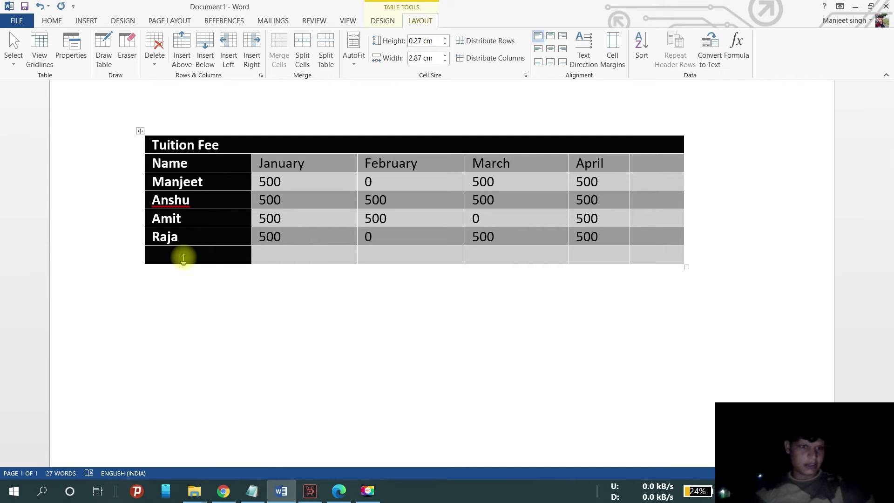
{"action": "left_click", "coordinate": [150, 70]}
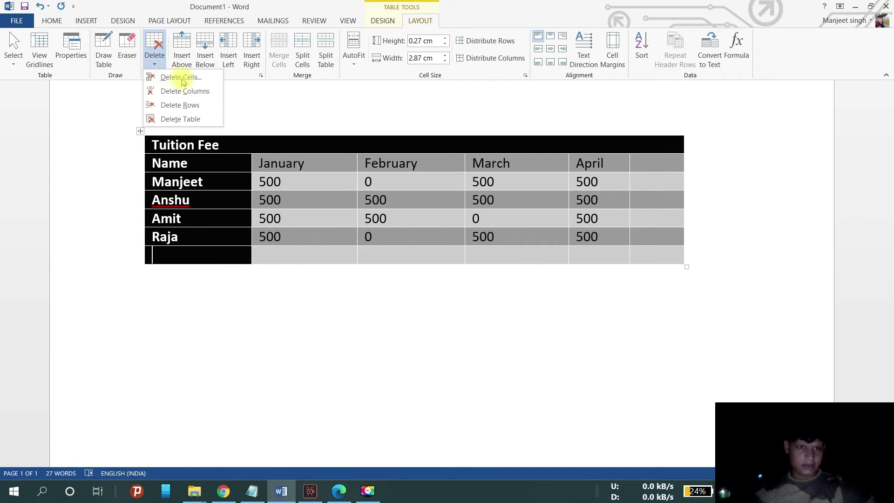
{"action": "left_click", "coordinate": [194, 106]}
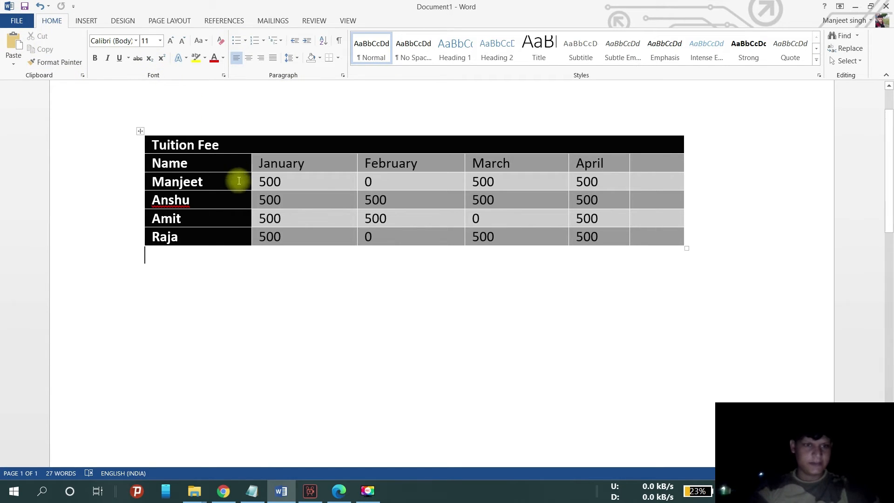
{"action": "left_click", "coordinate": [40, 7]}
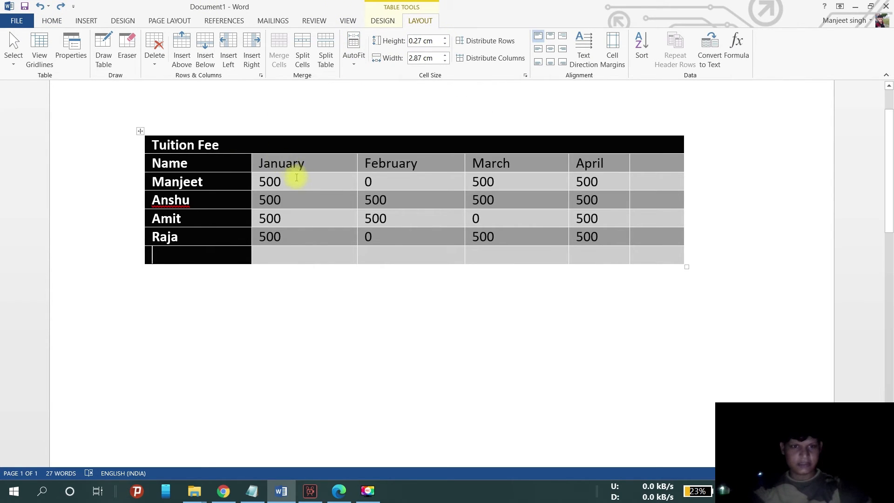
Set the height of the row containing the month headings to 1.6 cm
{"action": "left_click", "coordinate": [446, 60]}
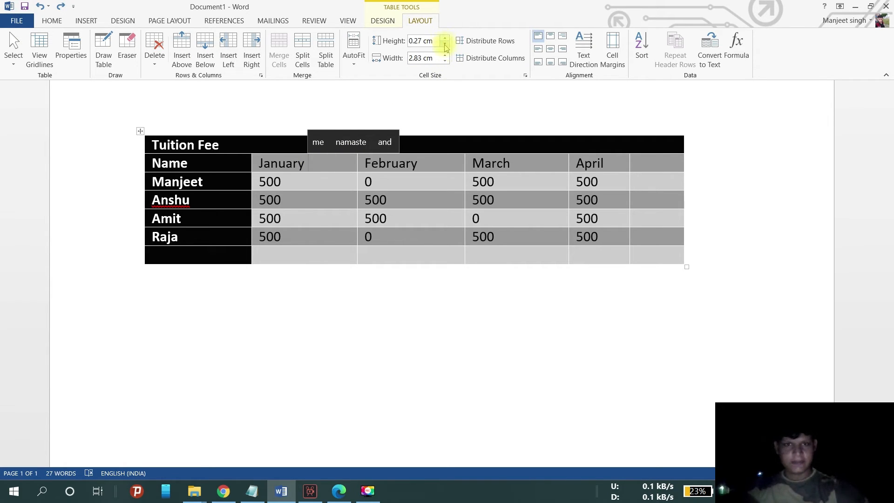
{"action": "left_click", "coordinate": [446, 47]}
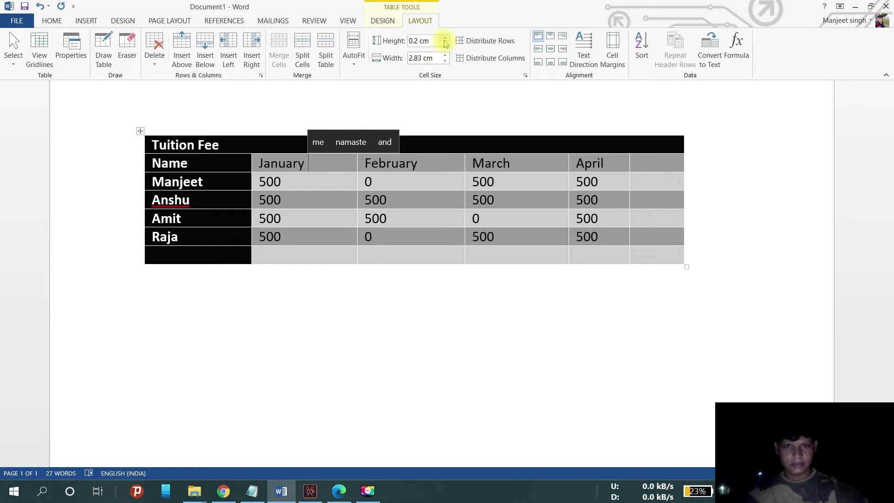
{"action": "left_click", "coordinate": [445, 39]}
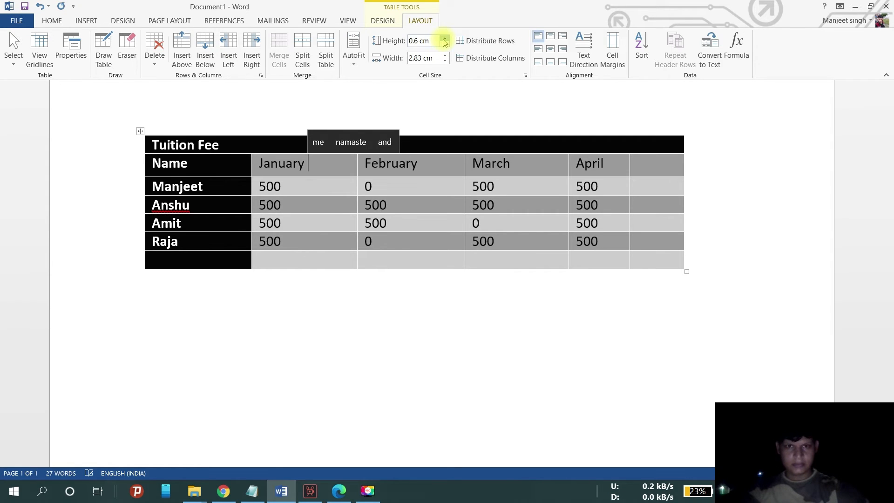
{"action": "left_click", "coordinate": [445, 39]}
{"action": "left_click", "coordinate": [445, 38]}
{"action": "left_click", "coordinate": [445, 39]}
{"action": "left_click", "coordinate": [445, 39]}
{"action": "left_click", "coordinate": [446, 39]}
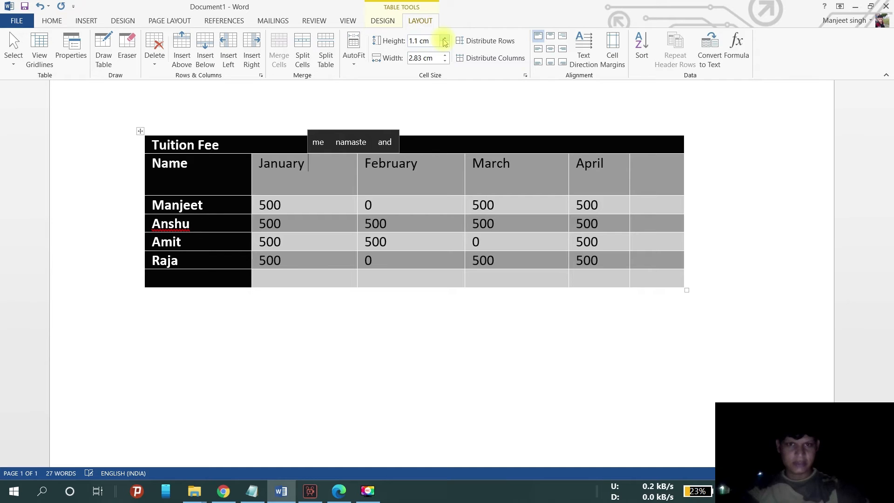
{"action": "left_click", "coordinate": [445, 38]}
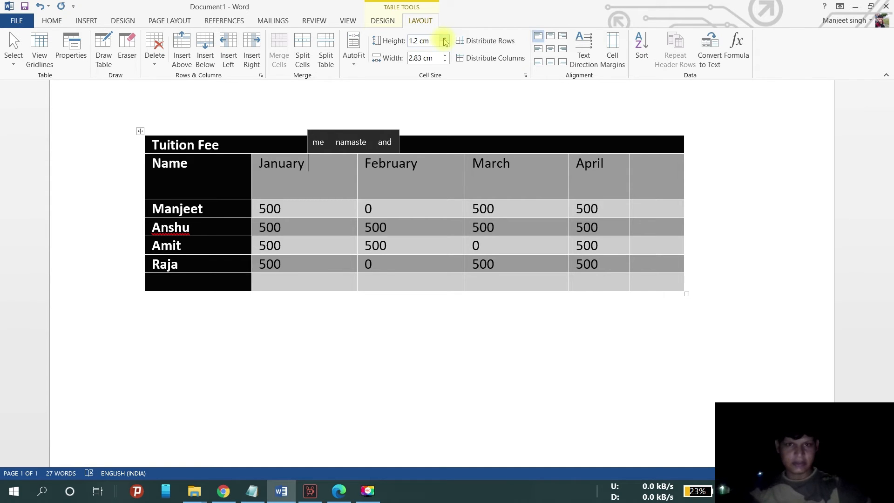
{"action": "left_click", "coordinate": [445, 39]}
{"action": "left_click", "coordinate": [445, 38]}
{"action": "left_click", "coordinate": [445, 39]}
{"action": "left_click", "coordinate": [445, 39]}
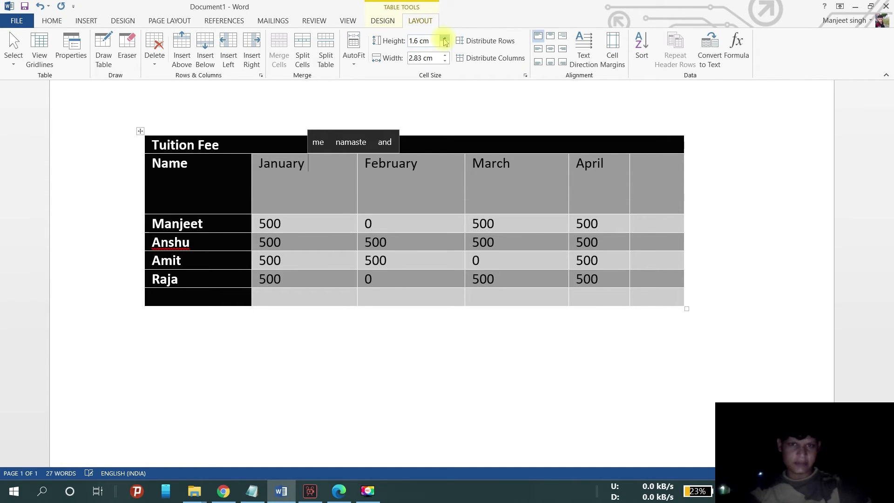
{"action": "left_click", "coordinate": [445, 39]}
{"action": "left_click", "coordinate": [446, 39]}
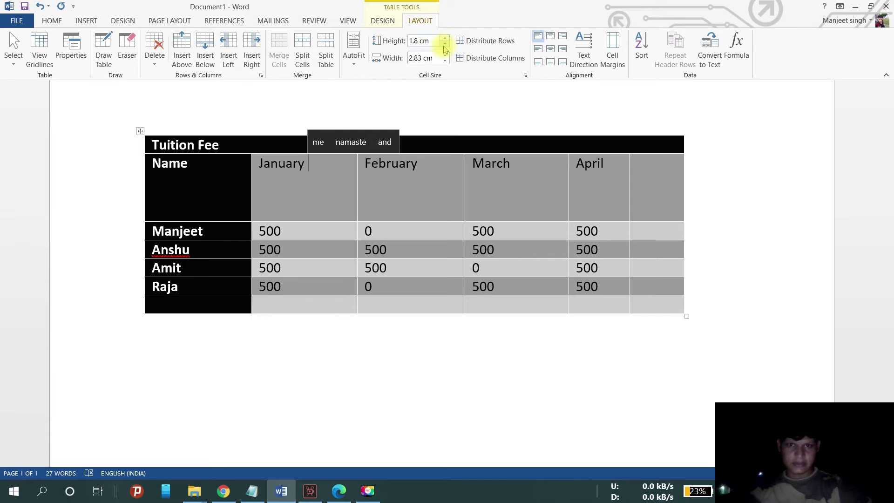
{"action": "left_click", "coordinate": [444, 44]}
{"action": "left_click", "coordinate": [445, 45]}
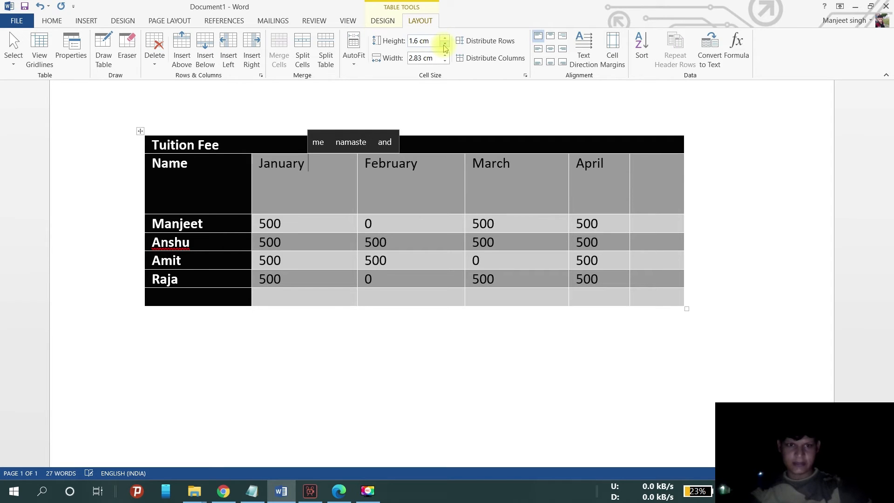
Narrow the February column to a width of 1.79 cm
{"action": "left_click", "coordinate": [422, 267]}
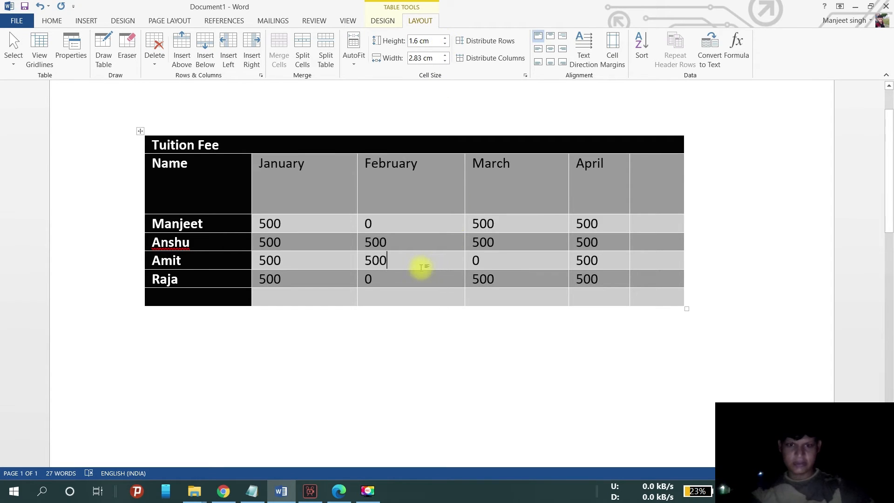
{"action": "left_click", "coordinate": [445, 61]}
{"action": "left_click", "coordinate": [445, 61]}
{"action": "left_click", "coordinate": [445, 61]}
{"action": "left_click", "coordinate": [445, 61]}
{"action": "left_click", "coordinate": [445, 61]}
{"action": "left_click", "coordinate": [445, 61]}
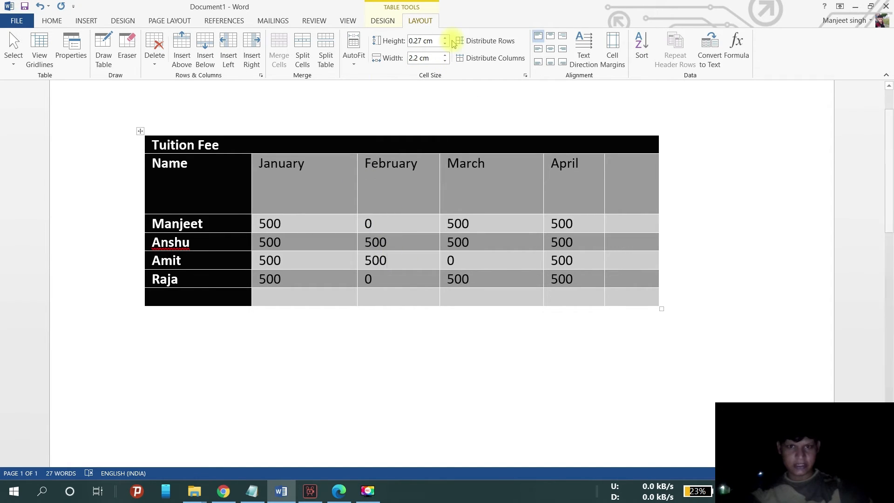
{"action": "left_click", "coordinate": [445, 61]}
{"action": "left_click", "coordinate": [445, 61]}
{"action": "left_click", "coordinate": [445, 61]}
{"action": "left_click", "coordinate": [446, 61]}
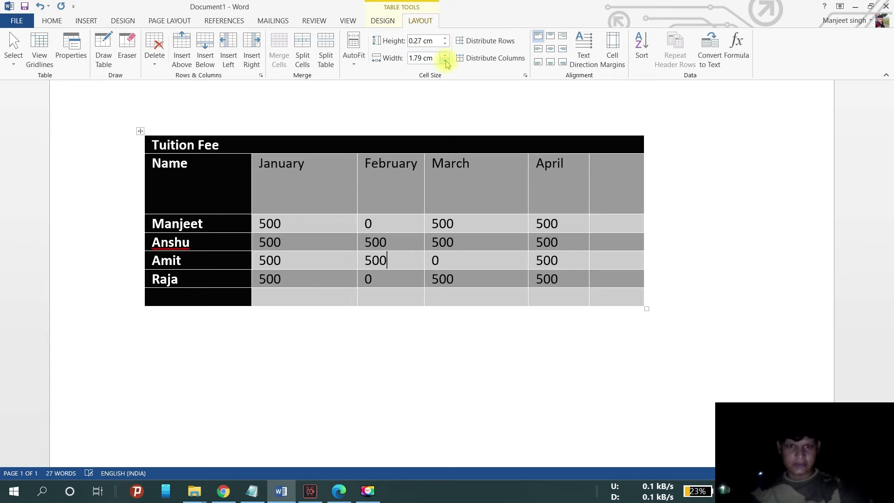
Narrow the March column to 1.6 cm and widen it again to 2.9 cm
{"action": "left_click", "coordinate": [483, 184]}
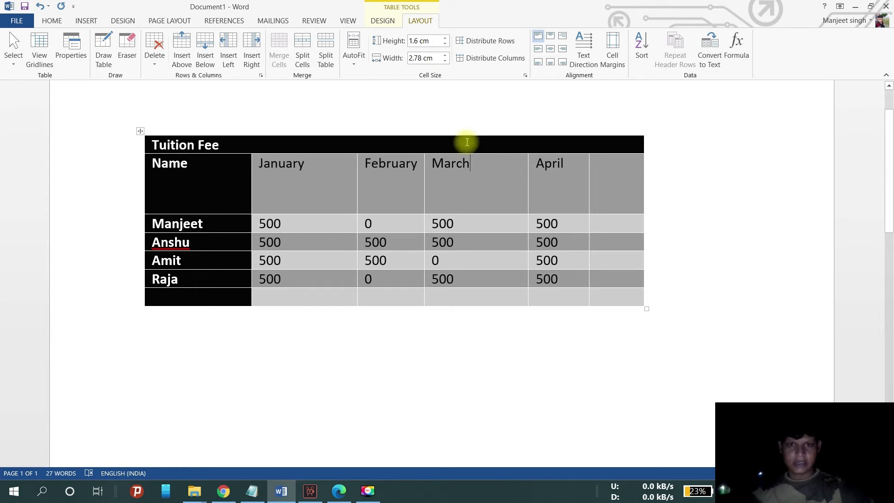
{"action": "left_click", "coordinate": [445, 61]}
{"action": "left_click", "coordinate": [445, 62]}
{"action": "left_click", "coordinate": [445, 61]}
{"action": "left_click", "coordinate": [445, 61]}
{"action": "left_click", "coordinate": [445, 61]}
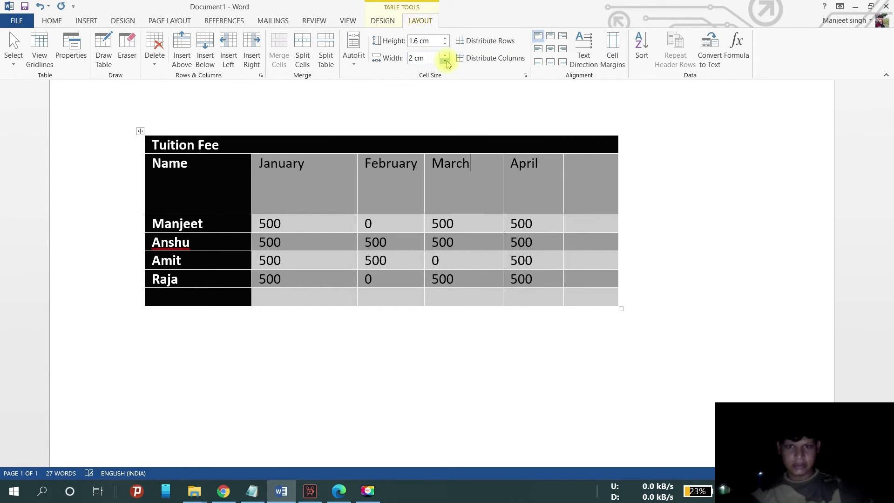
{"action": "left_click", "coordinate": [445, 61]}
{"action": "left_click", "coordinate": [445, 61]}
{"action": "left_click", "coordinate": [445, 61]}
{"action": "left_click", "coordinate": [445, 61]}
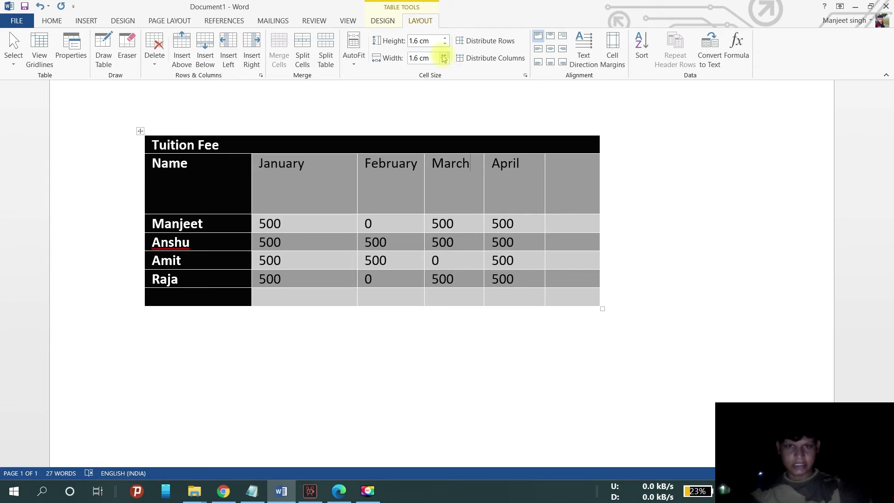
{"action": "left_click", "coordinate": [444, 55]}
{"action": "left_click", "coordinate": [444, 55]}
{"action": "left_click", "coordinate": [444, 55]}
{"action": "left_click", "coordinate": [444, 56]}
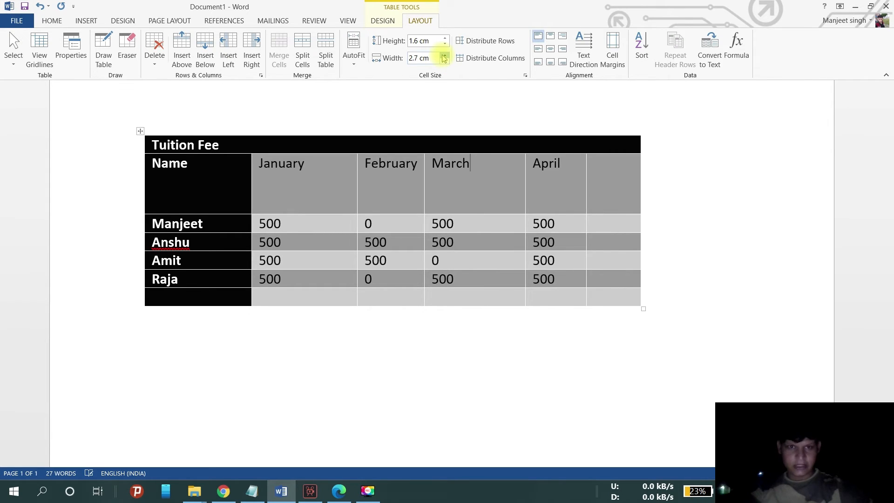
{"action": "left_click", "coordinate": [444, 56]}
{"action": "left_click", "coordinate": [444, 56]}
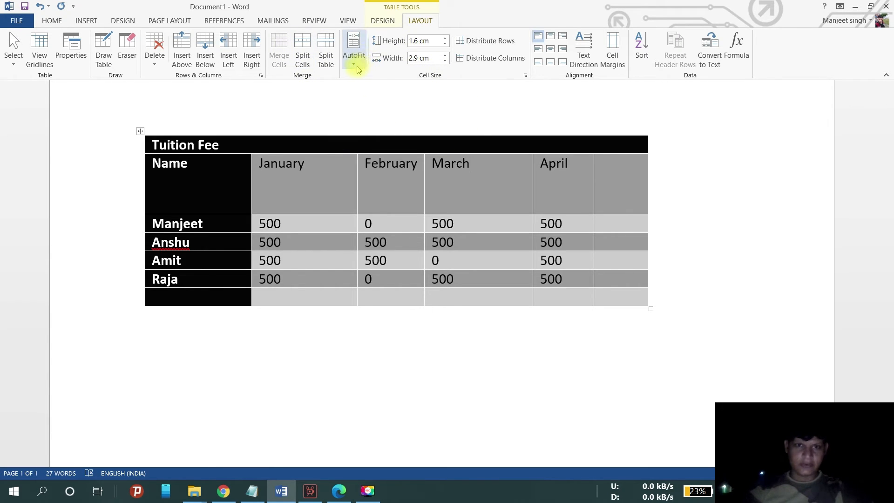
AutoFit the table to its contents and enter "may" as the heading of the empty column after April
{"action": "left_click", "coordinate": [358, 66]}
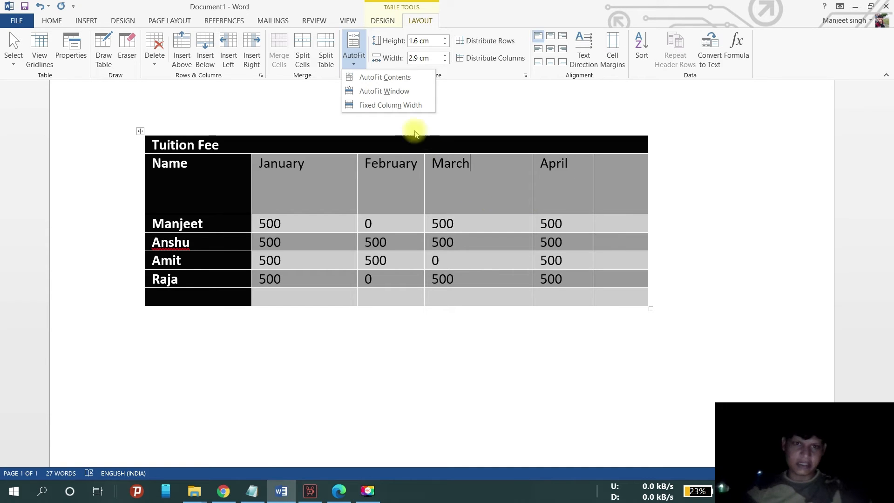
{"action": "left_click", "coordinate": [373, 78]}
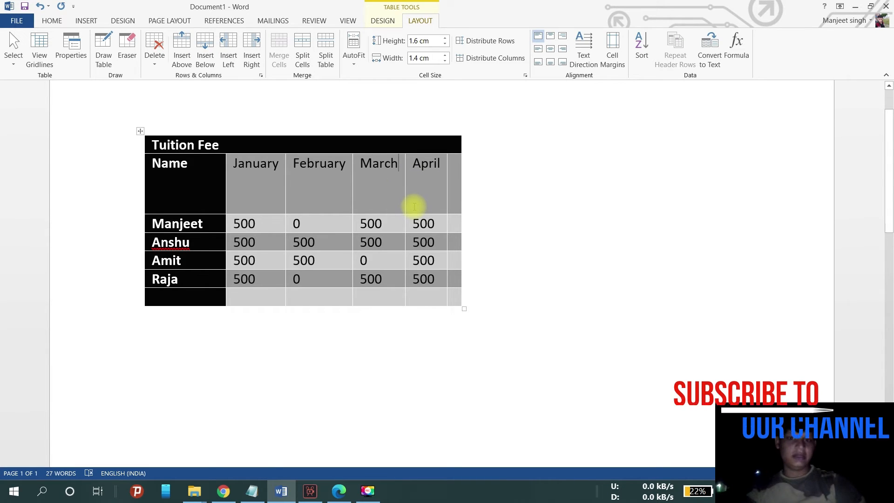
{"action": "left_click", "coordinate": [451, 180]}
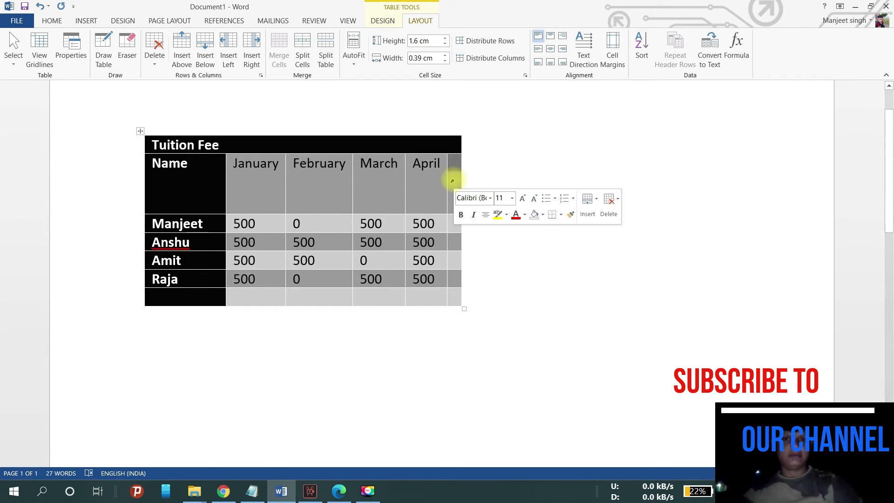
{"action": "type", "text": "may"}
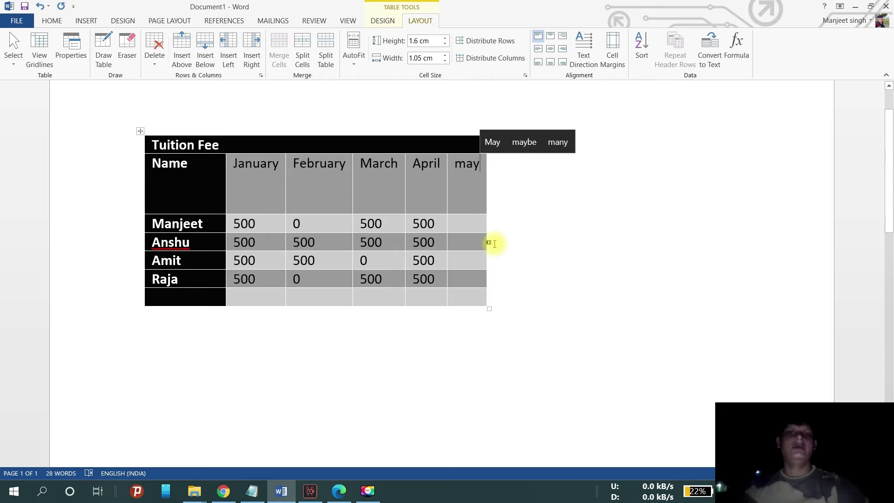
Distribute the rows of the Tuition Fee table evenly so they share the same height
{"action": "left_click", "coordinate": [354, 65]}
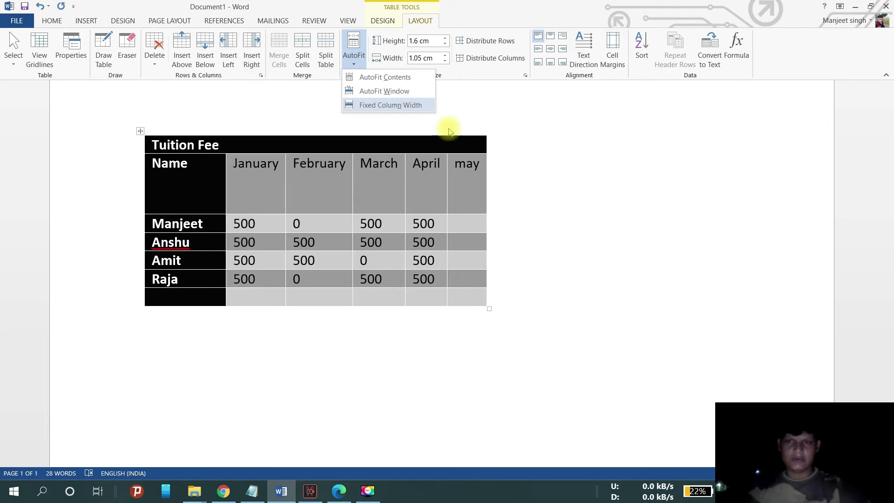
{"action": "left_click", "coordinate": [545, 233]}
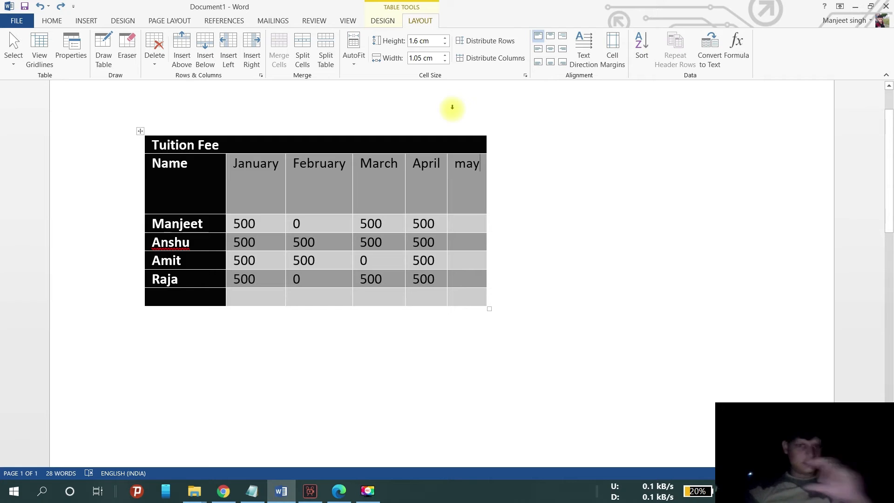
{"action": "left_click", "coordinate": [472, 47]}
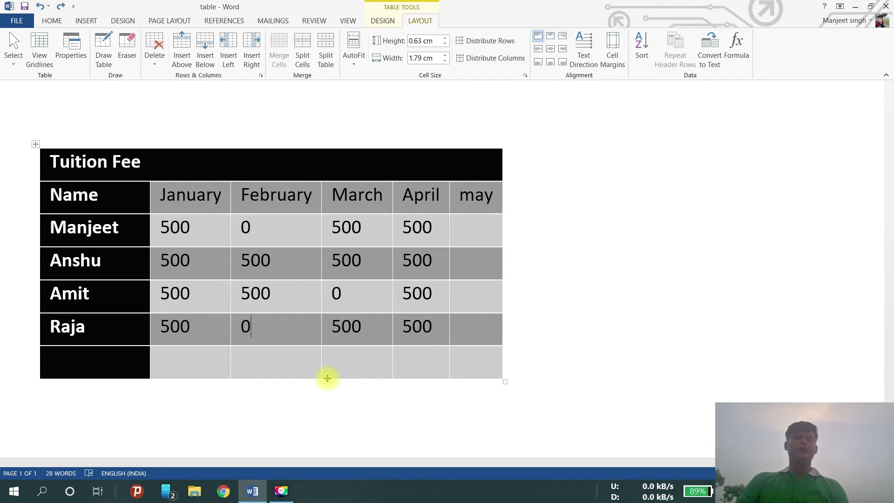
Merge the February cell of the last filled row with the empty cell directly below it
{"action": "left_click", "coordinate": [248, 362]}
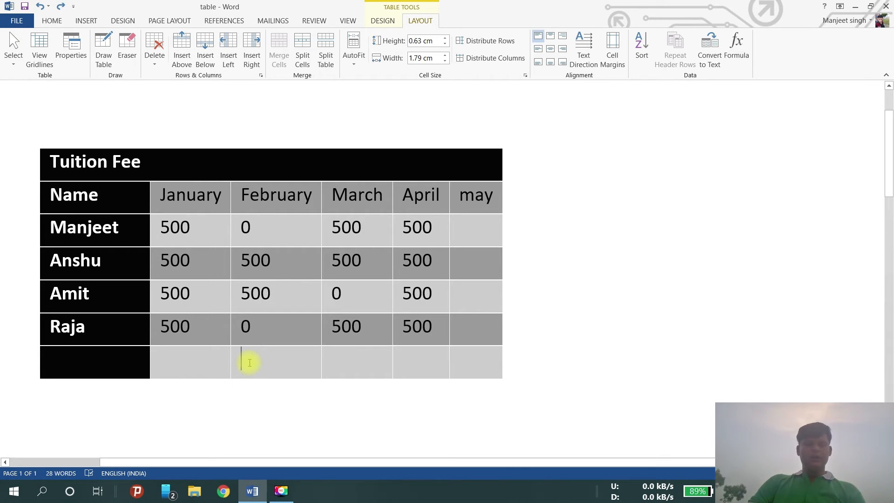
{"action": "left_click_drag", "start_coordinate": [248, 361], "coordinate": [246, 328]}
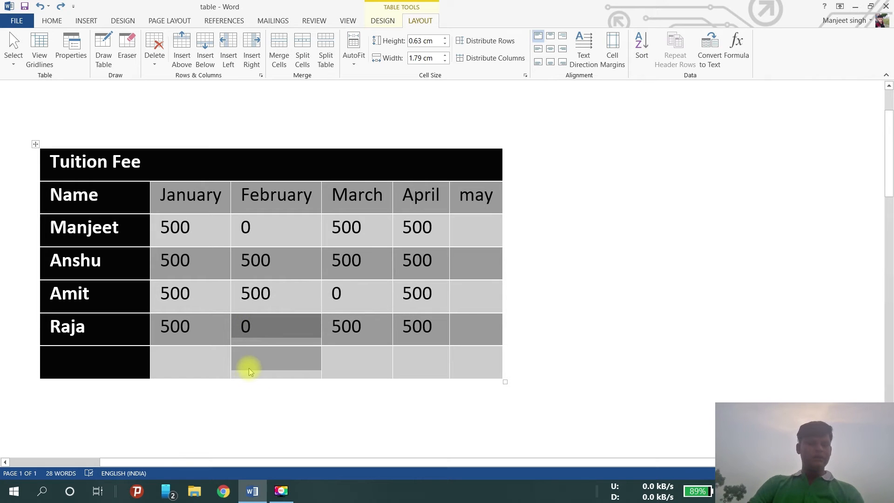
{"action": "left_click", "coordinate": [280, 42]}
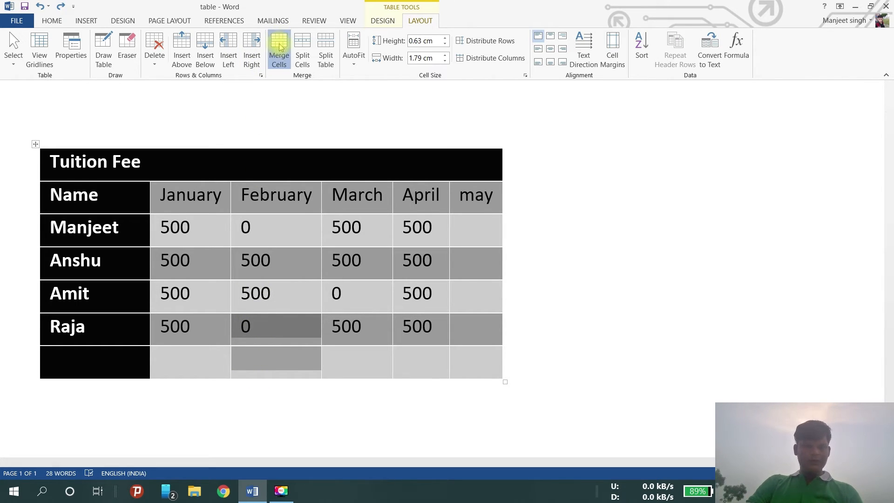
{"action": "left_click", "coordinate": [316, 413]}
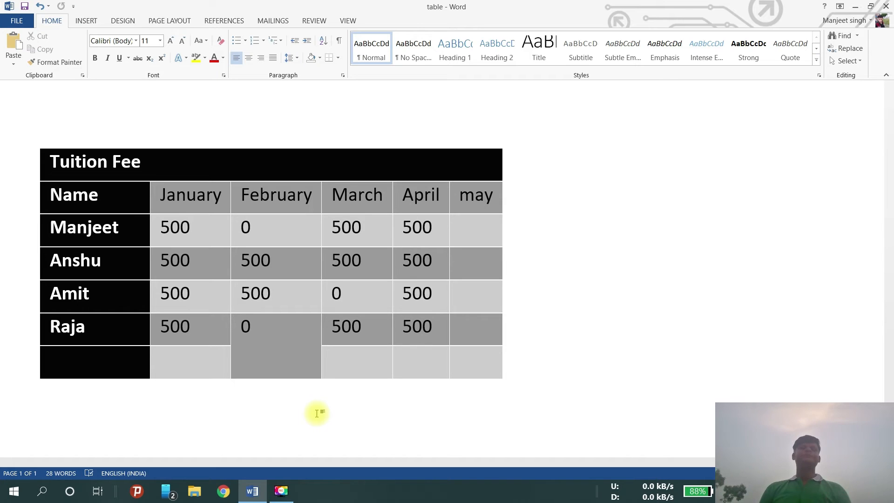
Undo the February cell merge and split the empty February cell in the last row into 2 columns and 2 rows
{"action": "left_click", "coordinate": [39, 6]}
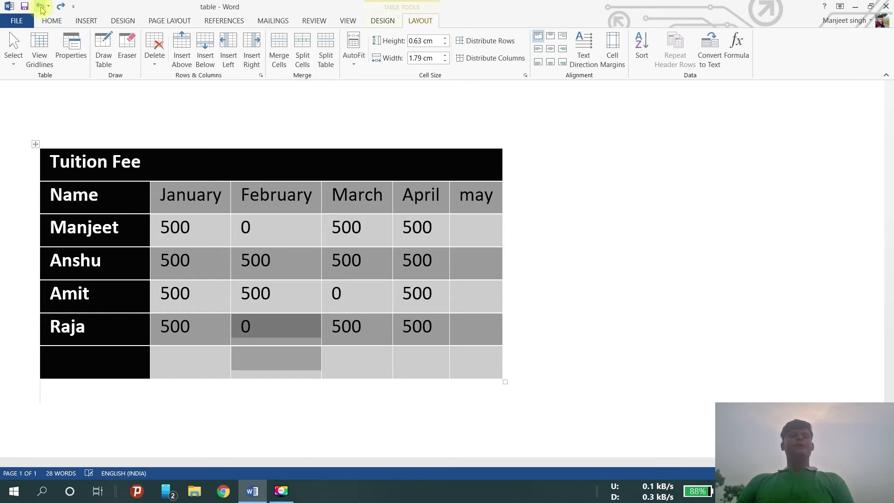
{"action": "left_click", "coordinate": [333, 363]}
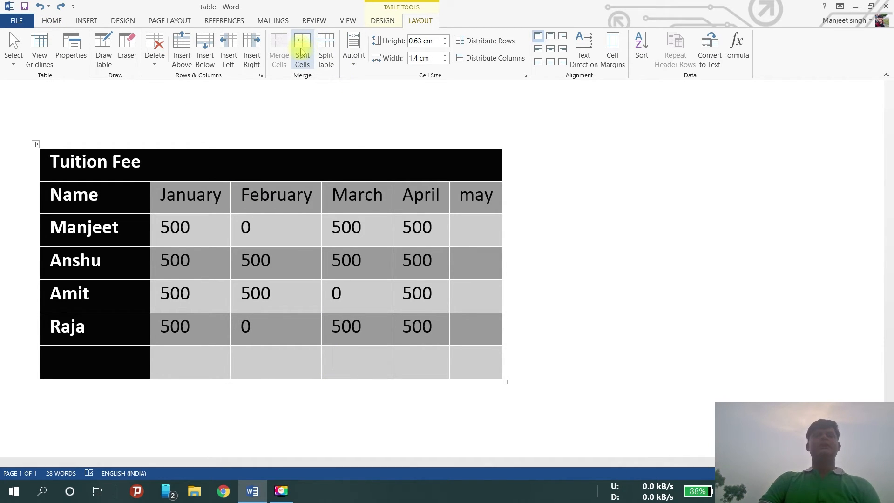
{"action": "left_click", "coordinate": [251, 368]}
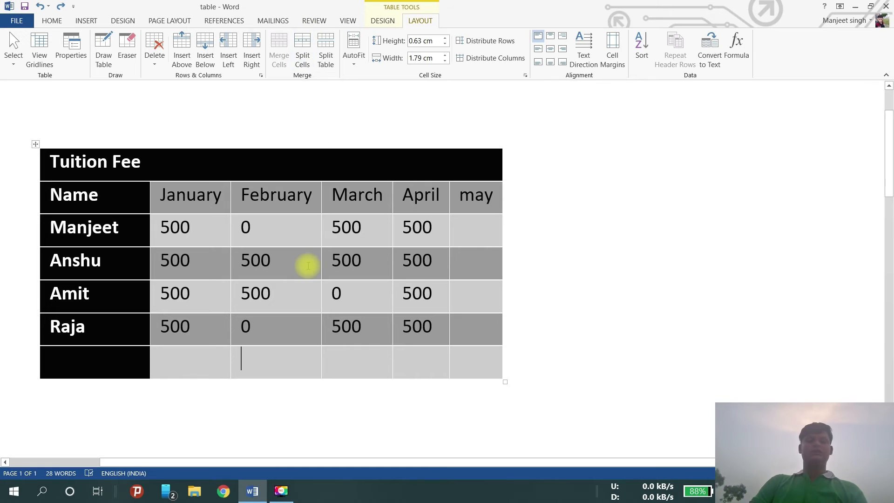
{"action": "left_click", "coordinate": [250, 363]}
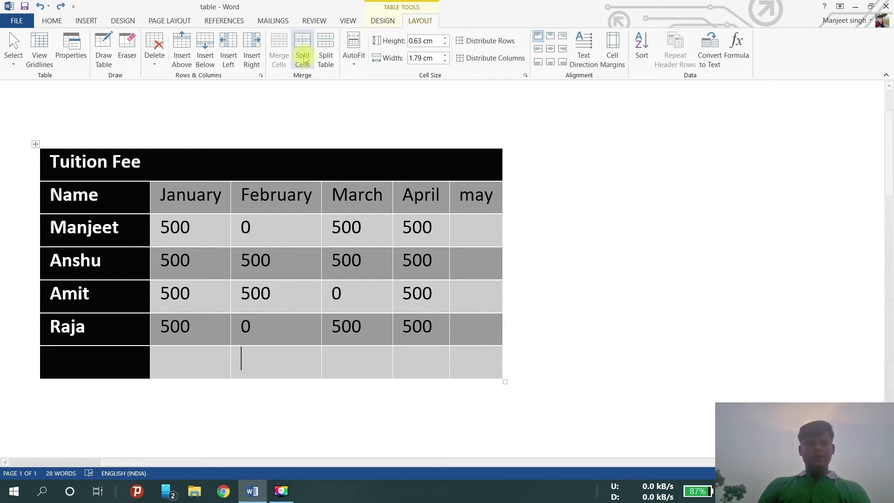
{"action": "left_click", "coordinate": [303, 39]}
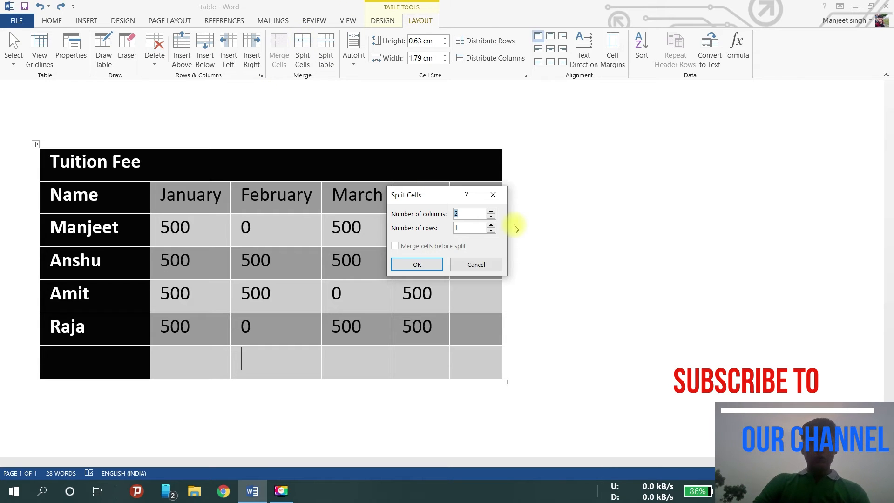
{"action": "left_click", "coordinate": [475, 217]}
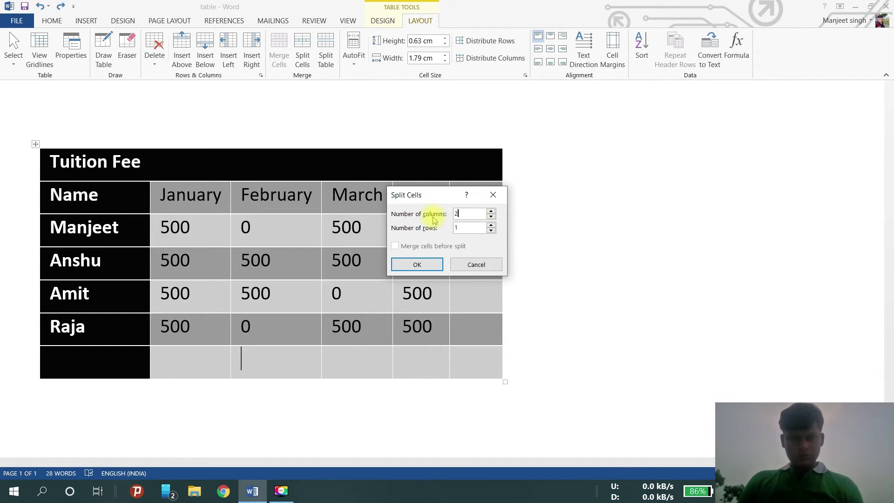
{"action": "left_click", "coordinate": [459, 227]}
{"action": "key", "text": "BackSpace"}
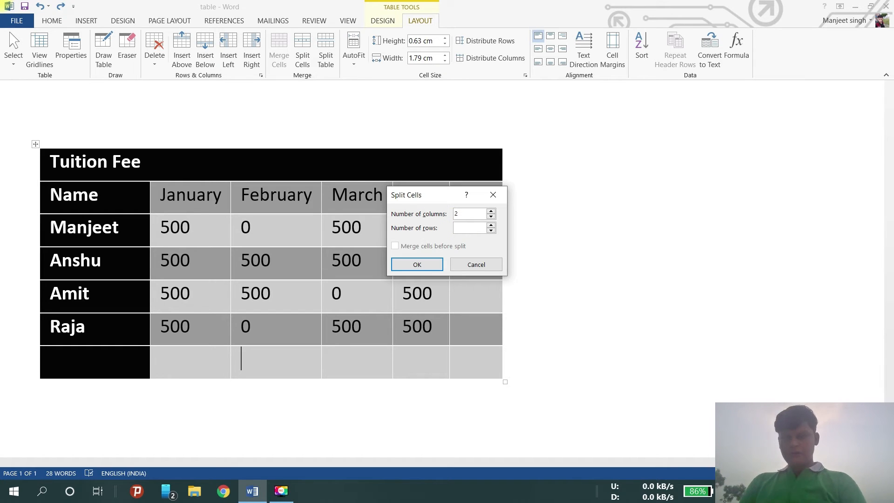
{"action": "type", "text": "2"}
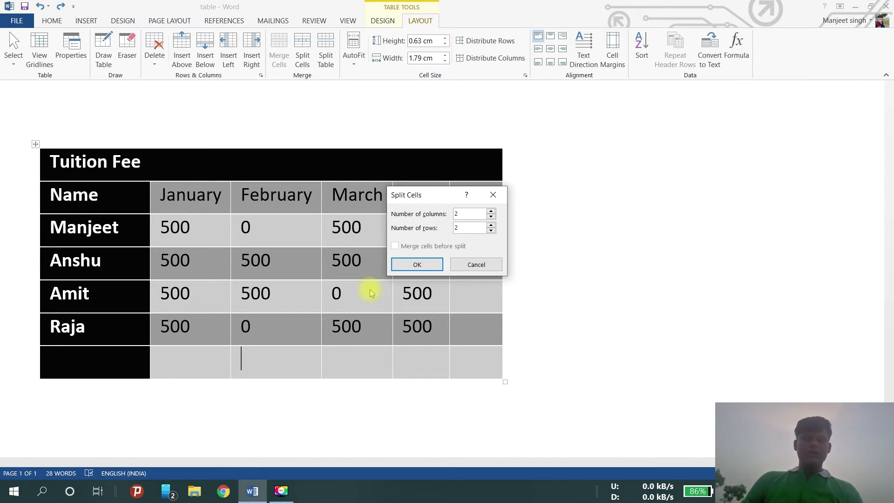
{"action": "left_click", "coordinate": [417, 265]}
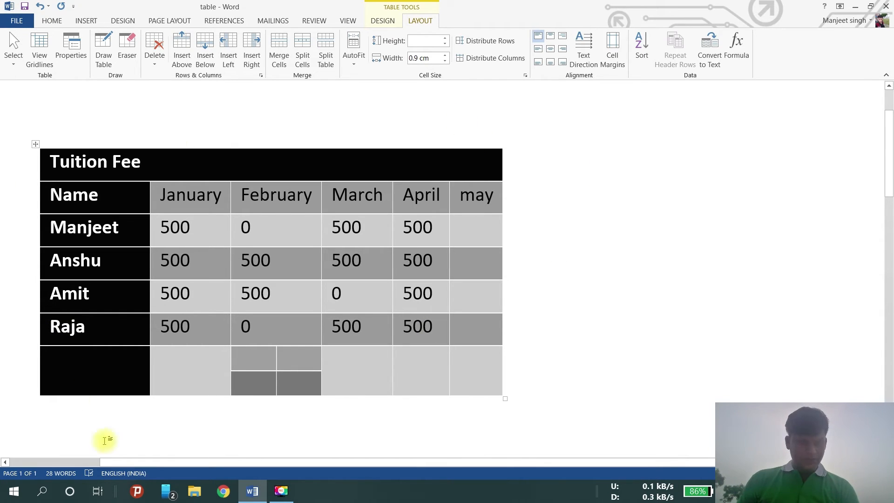
Try splitting the Tuition Fee table in two above the third student's row, and undo the split
{"action": "mouse_move", "coordinate": [497, 136]}
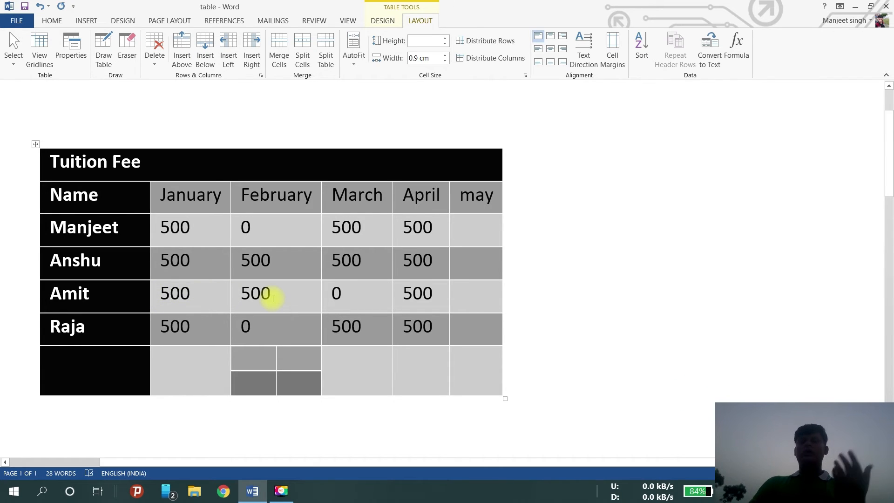
{"action": "left_click", "coordinate": [212, 297]}
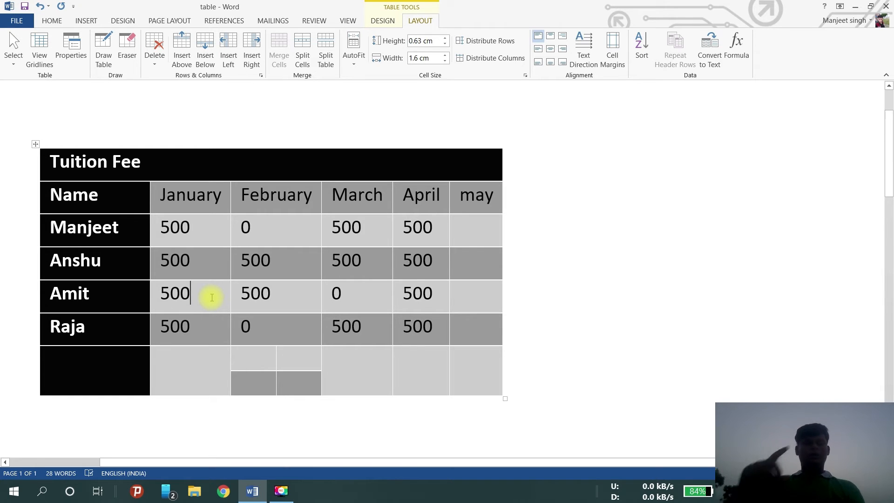
{"action": "left_click", "coordinate": [199, 261]}
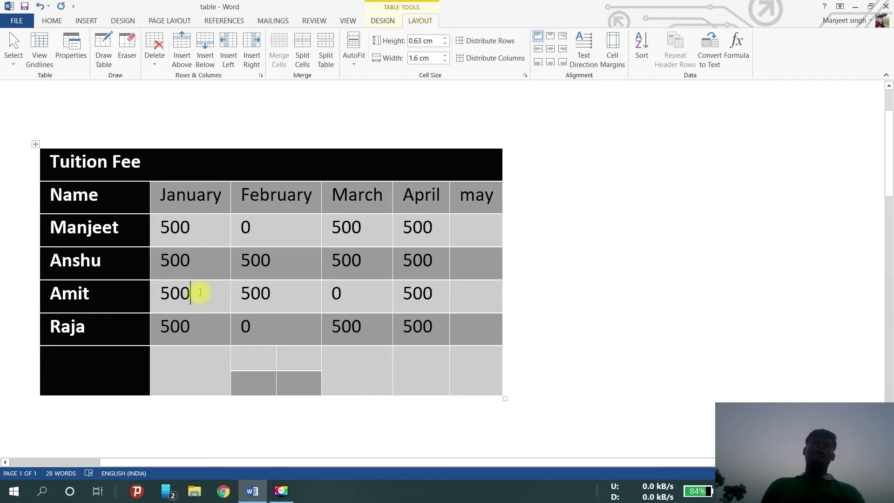
{"action": "left_click", "coordinate": [326, 52]}
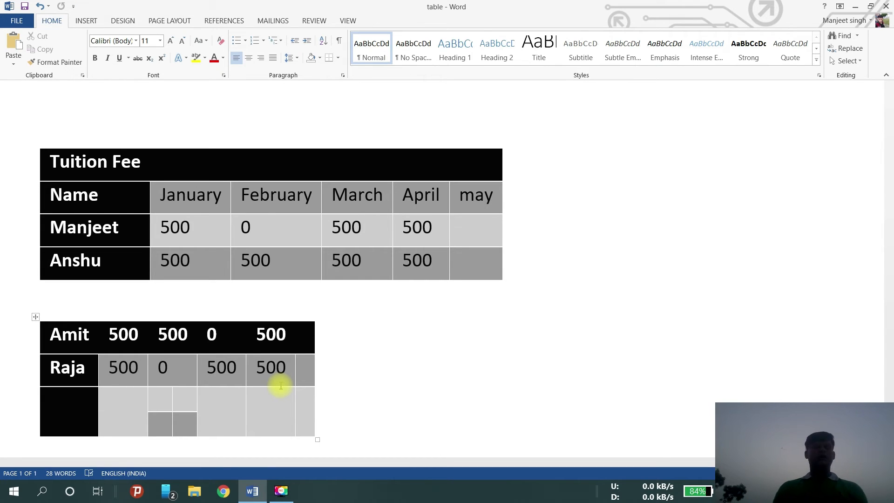
{"action": "left_click", "coordinate": [41, 7]}
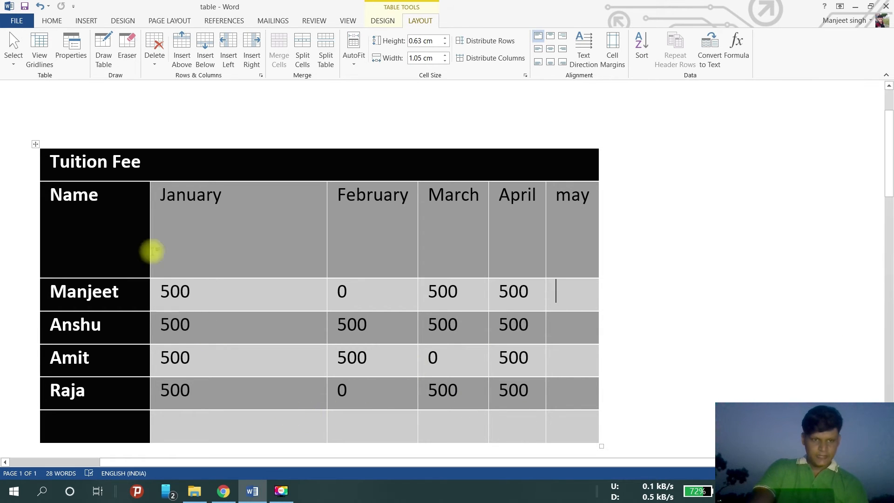
Try bottom-left, centre-right and fully centred alignment on the January heading cell
{"action": "left_click", "coordinate": [230, 200]}
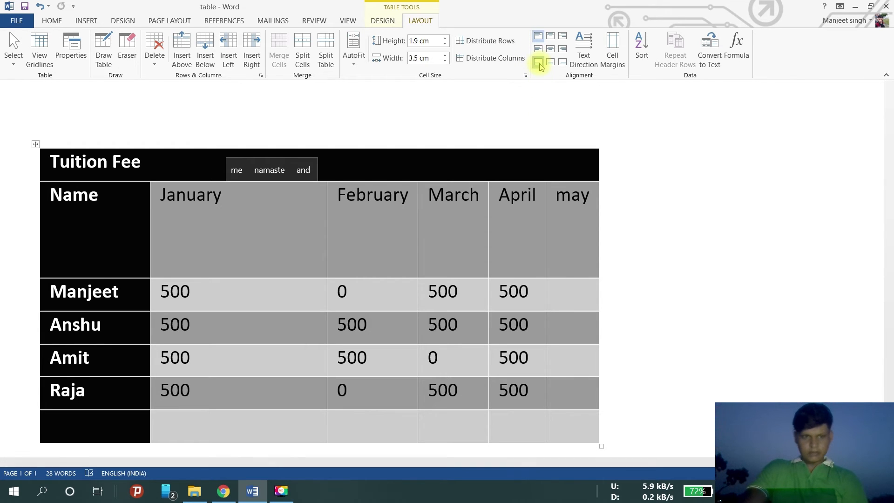
{"action": "left_click", "coordinate": [539, 62]}
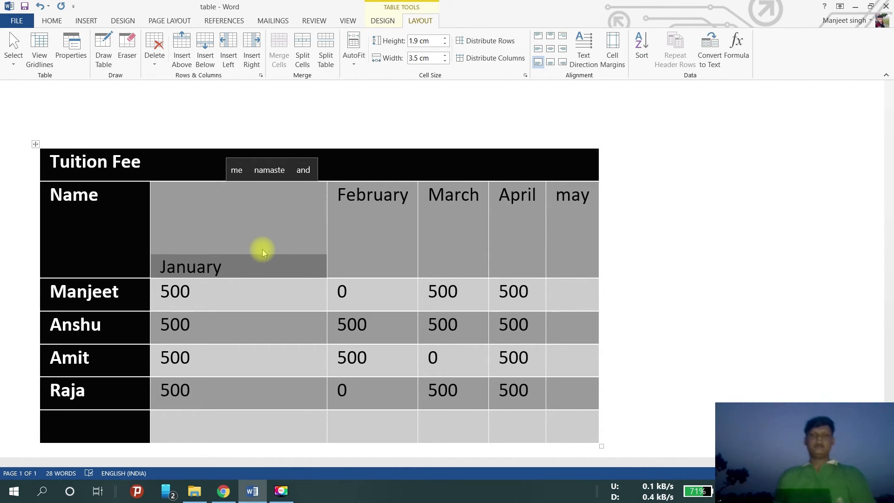
{"action": "left_click", "coordinate": [565, 51]}
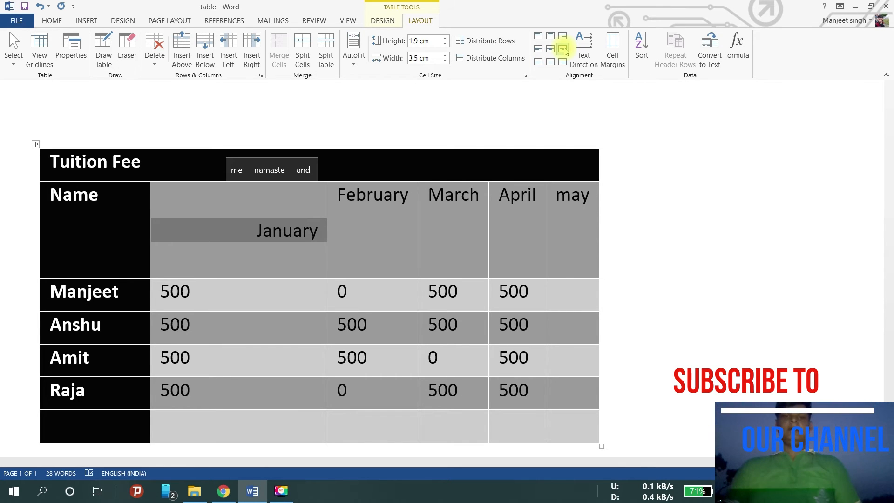
{"action": "left_click", "coordinate": [296, 258]}
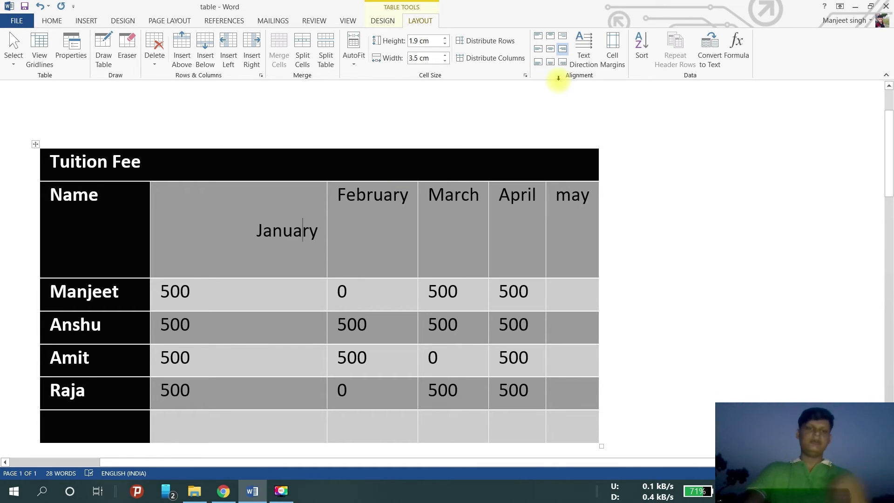
{"action": "left_click", "coordinate": [551, 50]}
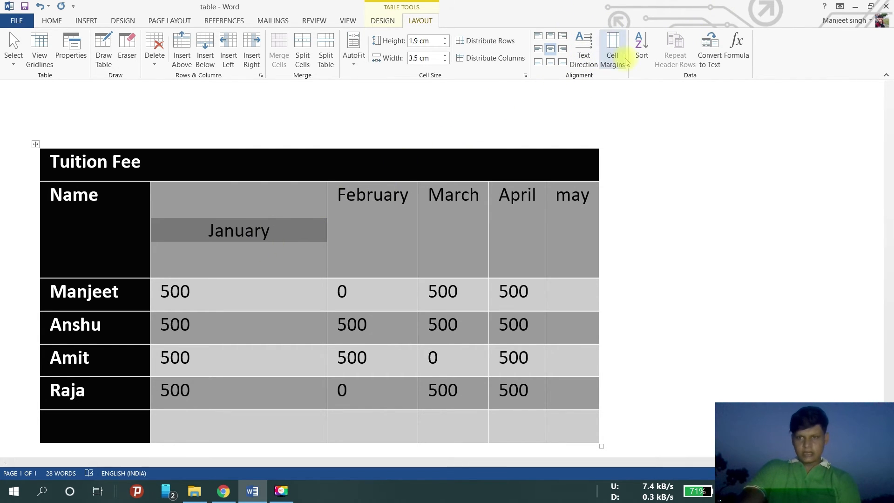
Cycle the January heading's text direction through both vertical orientations back to horizontal, and align it top left
{"action": "left_click", "coordinate": [584, 43]}
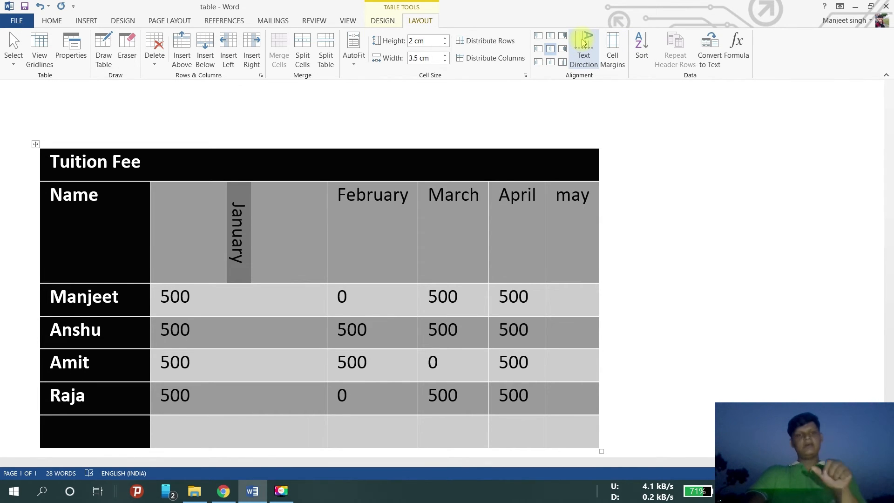
{"action": "left_click", "coordinate": [583, 42]}
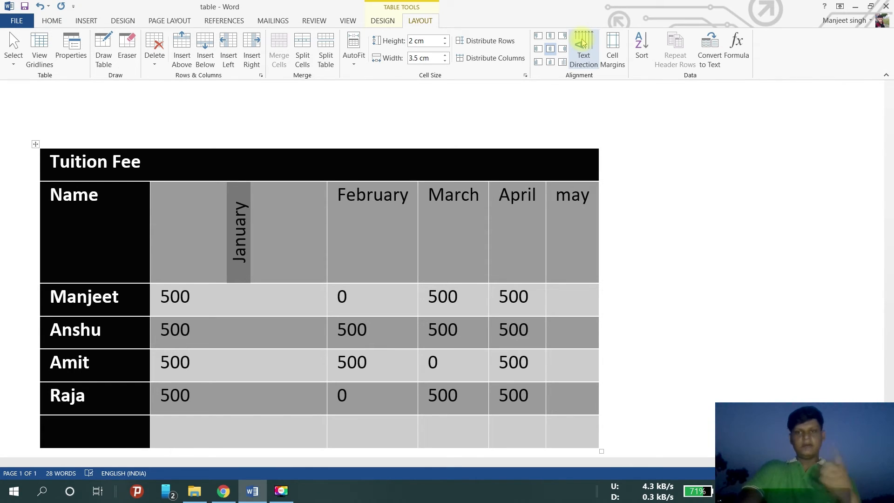
{"action": "left_click", "coordinate": [582, 42]}
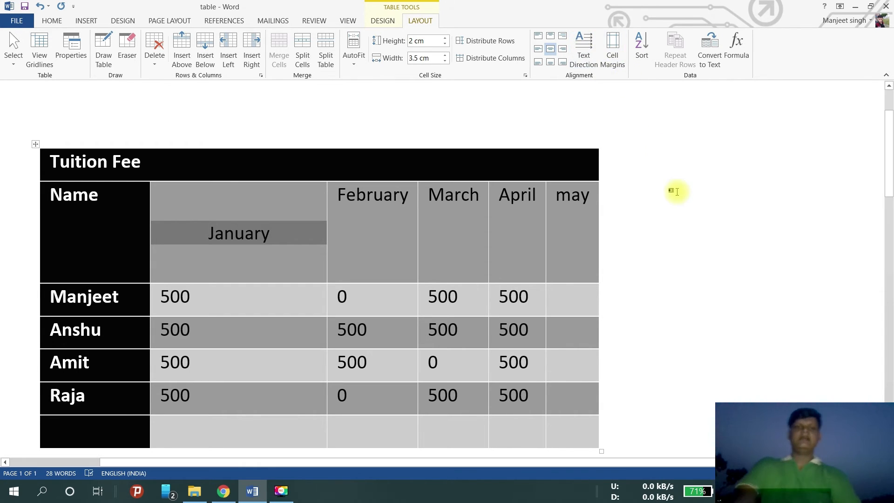
{"action": "left_click", "coordinate": [538, 39]}
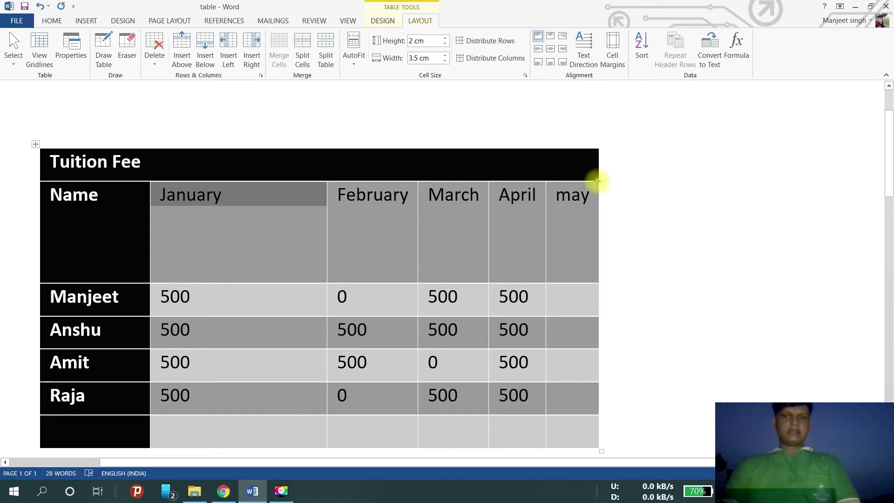
Set the table's default cell margins to 0.35 cm at the top and 0.2 cm on the left
{"action": "left_click", "coordinate": [616, 41]}
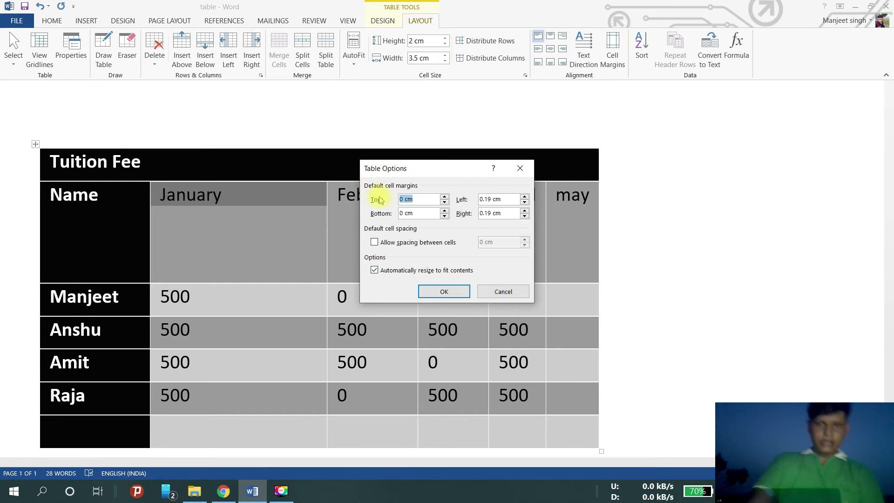
{"action": "left_click", "coordinate": [524, 198]}
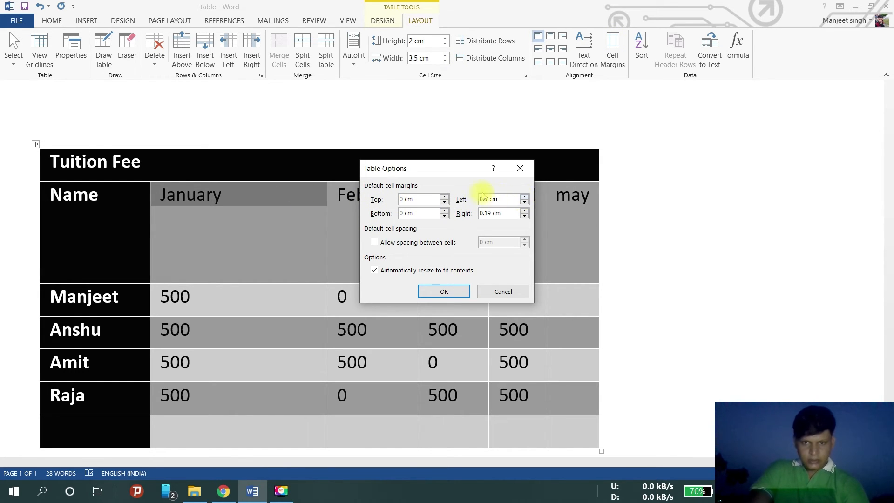
{"action": "left_click", "coordinate": [445, 196]}
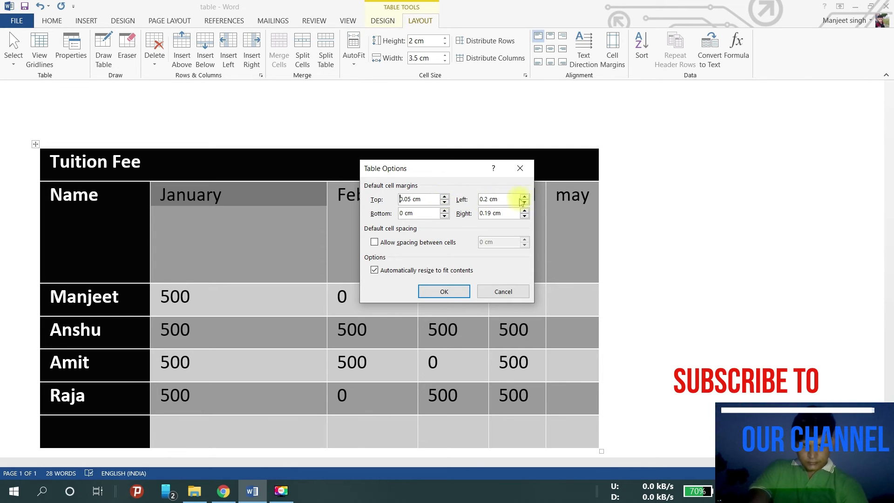
{"action": "left_click", "coordinate": [444, 197]}
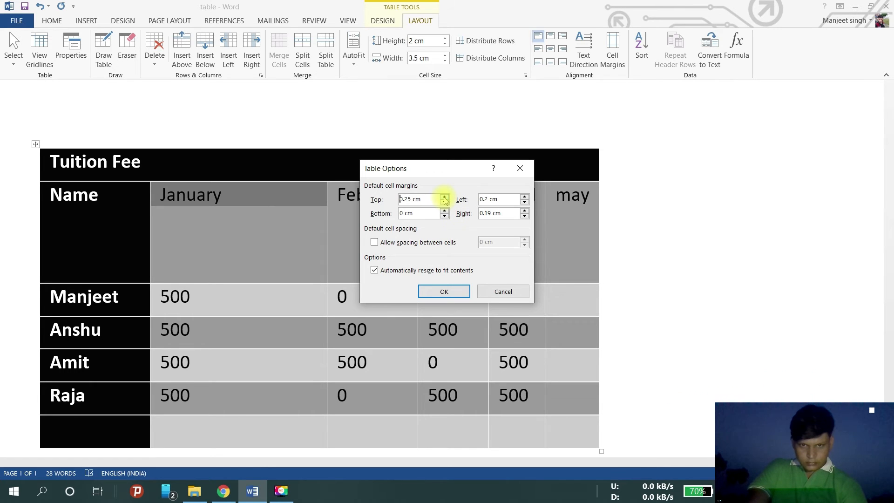
{"action": "left_click", "coordinate": [445, 197]}
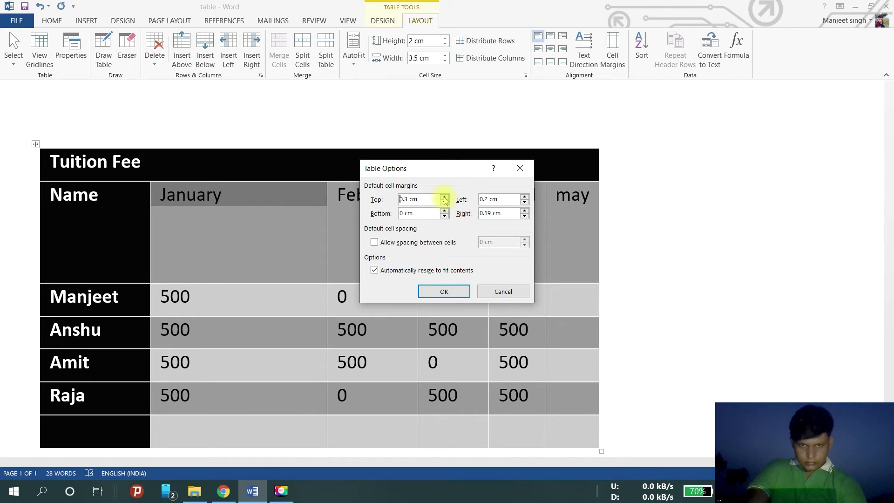
{"action": "left_click", "coordinate": [444, 294]}
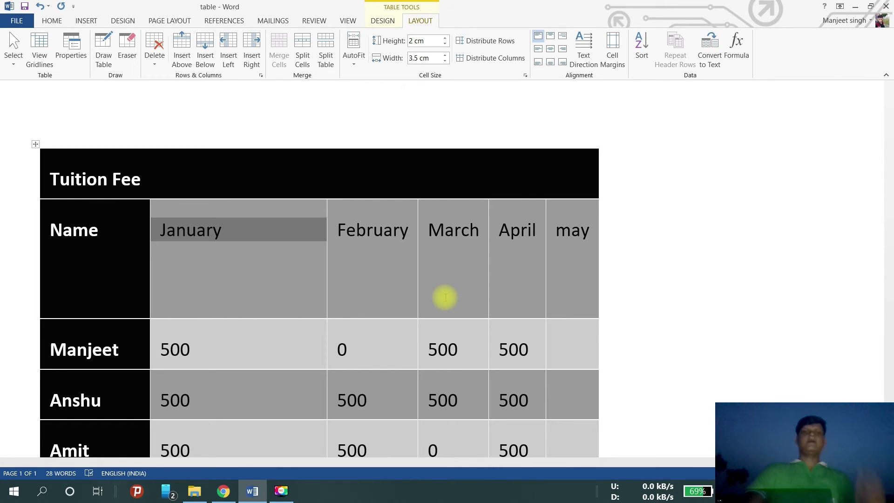
Increase the table's default left cell margin to 0.45 cm and check the spacing down to the last row
{"action": "left_click", "coordinate": [613, 56]}
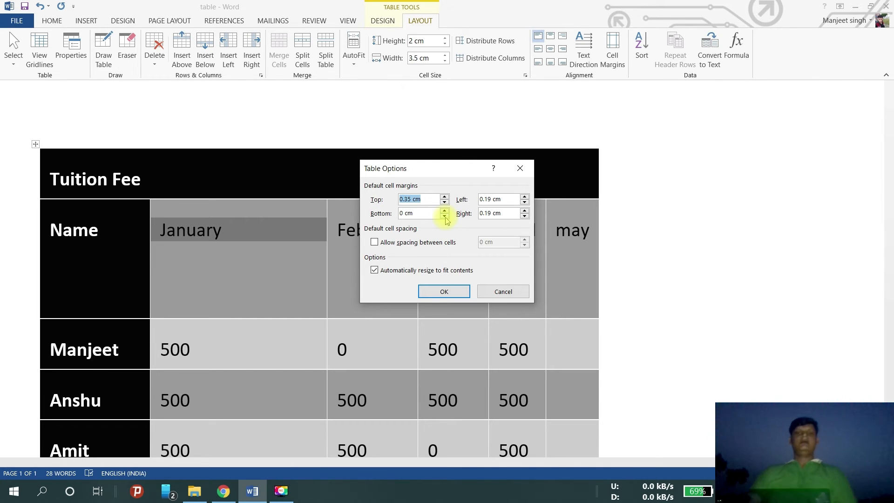
{"action": "left_click", "coordinate": [524, 198]}
{"action": "left_click", "coordinate": [524, 198]}
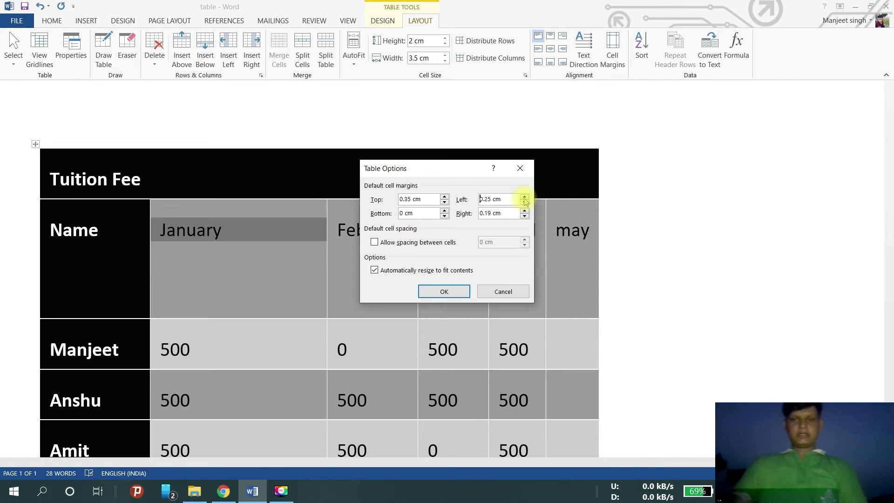
{"action": "left_click", "coordinate": [525, 198]}
{"action": "left_click", "coordinate": [524, 198]}
{"action": "left_click", "coordinate": [525, 198]}
{"action": "left_click", "coordinate": [524, 197]}
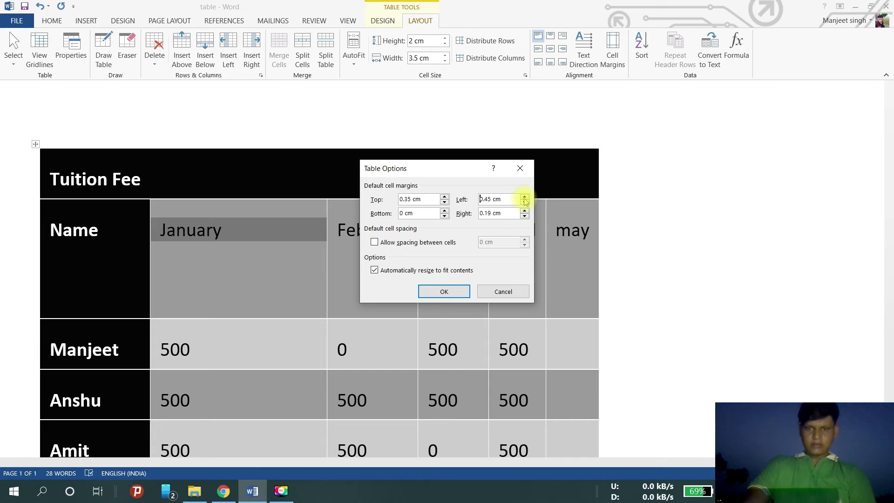
{"action": "left_click", "coordinate": [433, 291]}
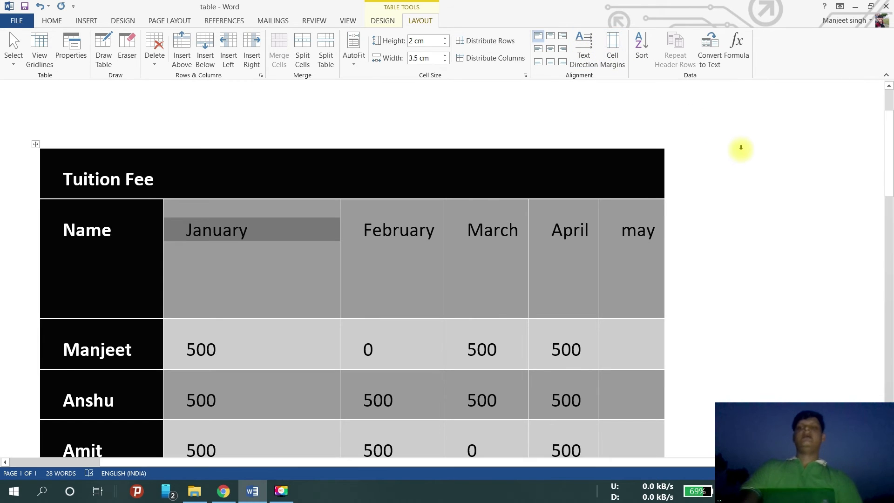
{"action": "scroll", "coordinate": [740, 148], "scroll_direction": "down", "scroll_amount": 6}
{"action": "scroll", "coordinate": [669, 176], "scroll_direction": "up", "scroll_amount": 7}
{"action": "scroll", "coordinate": [648, 176], "scroll_direction": "down", "scroll_amount": 2}
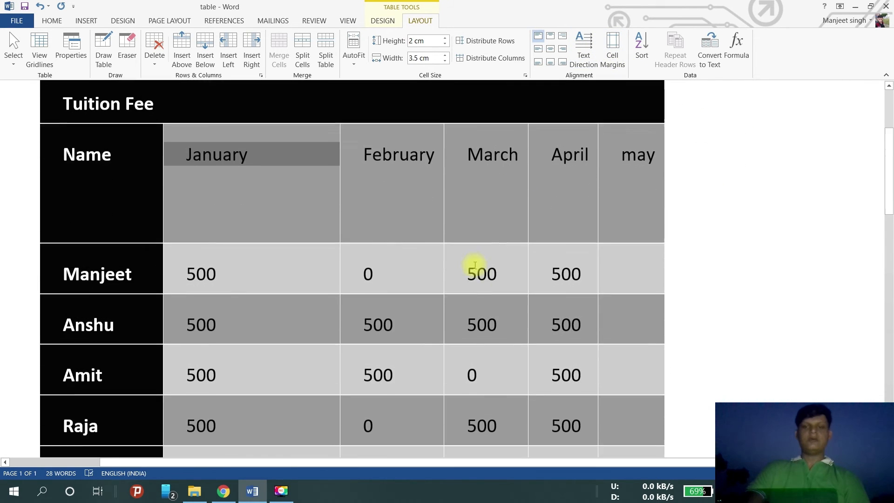
{"action": "scroll", "coordinate": [370, 353], "scroll_direction": "down", "scroll_amount": 3}
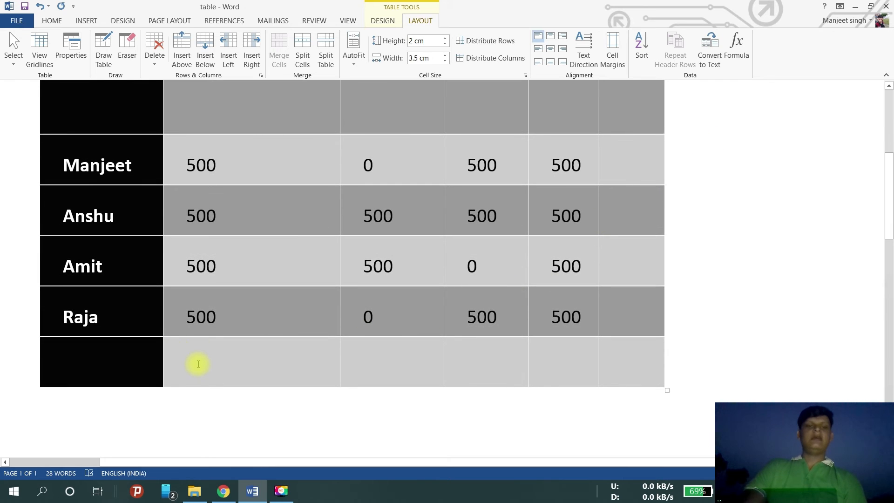
Total the January column in the empty last row of the Tuition Fee table with the formula =SUM(ABOVE)
{"action": "left_click", "coordinate": [198, 363]}
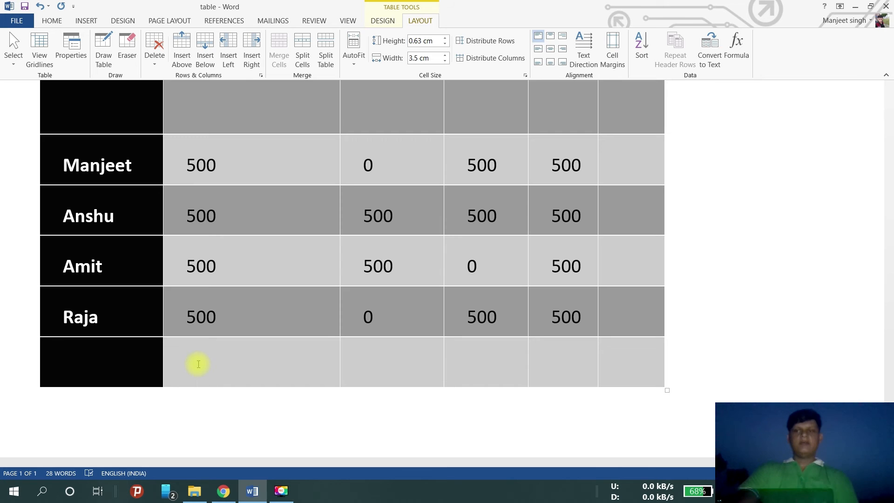
{"action": "scroll", "coordinate": [246, 298], "scroll_direction": "up", "scroll_amount": 4}
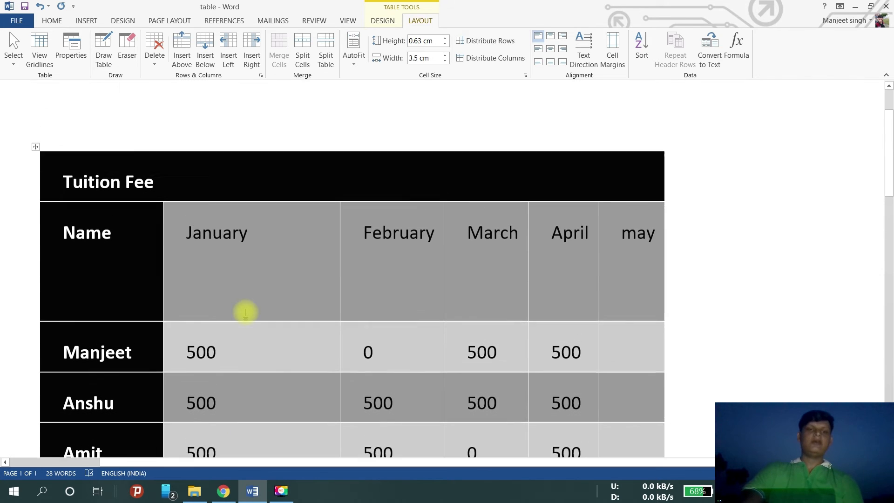
{"action": "scroll", "coordinate": [323, 330], "scroll_direction": "down", "scroll_amount": 2}
{"action": "scroll", "coordinate": [343, 323], "scroll_direction": "down", "scroll_amount": 2}
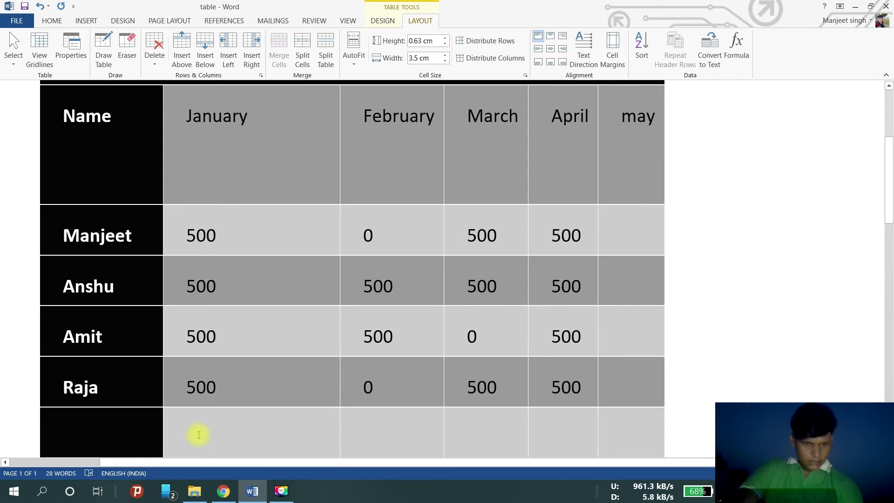
{"action": "scroll", "coordinate": [196, 431], "scroll_direction": "down", "scroll_amount": 3}
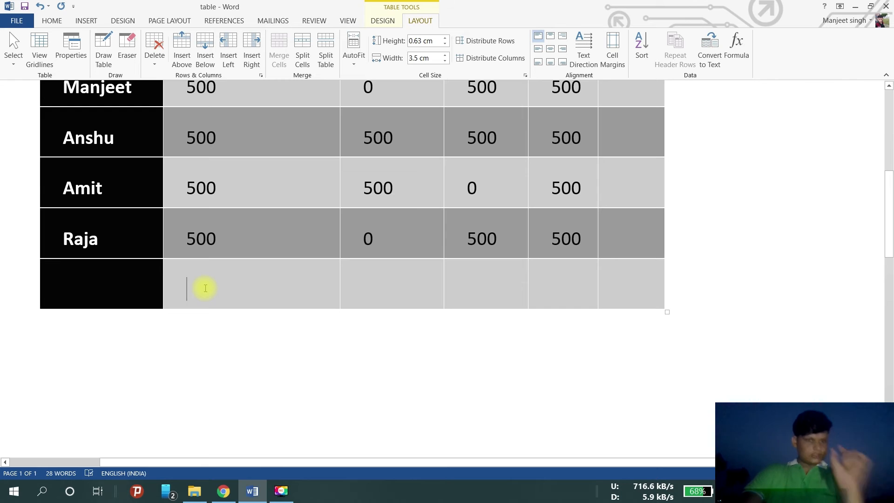
{"action": "scroll", "coordinate": [205, 289], "scroll_direction": "up", "scroll_amount": 3}
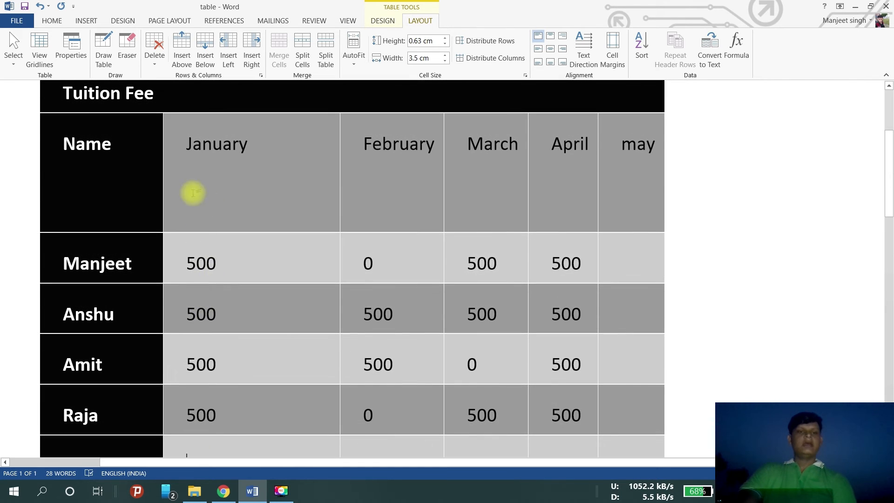
{"action": "left_click", "coordinate": [742, 44]}
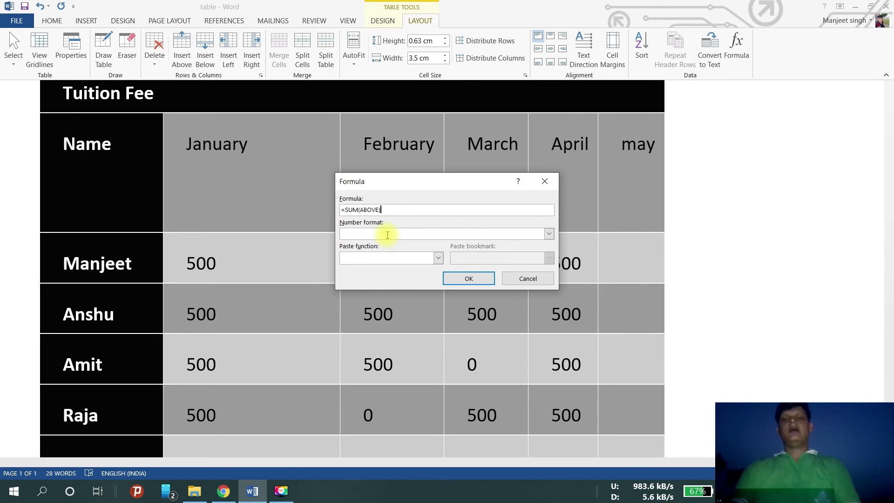
{"action": "left_click", "coordinate": [461, 283]}
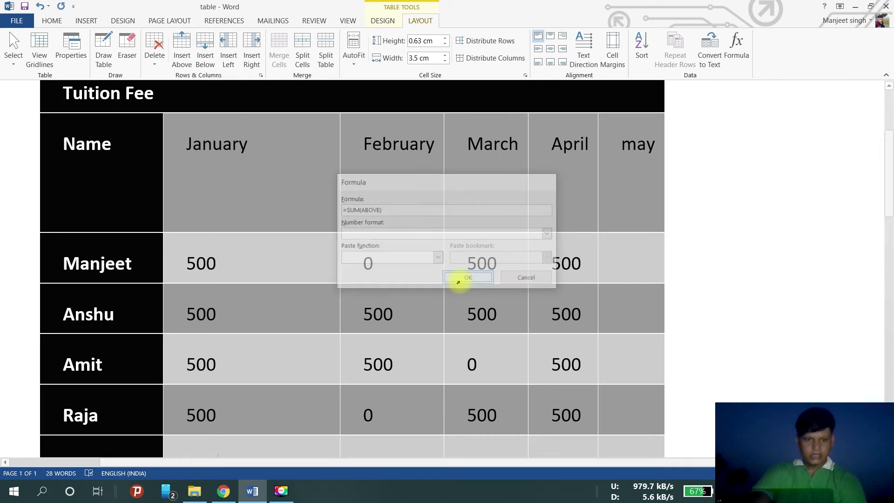
{"action": "scroll", "coordinate": [447, 345], "scroll_direction": "down", "scroll_amount": 5}
{"action": "scroll", "coordinate": [327, 272], "scroll_direction": "up", "scroll_amount": 5}
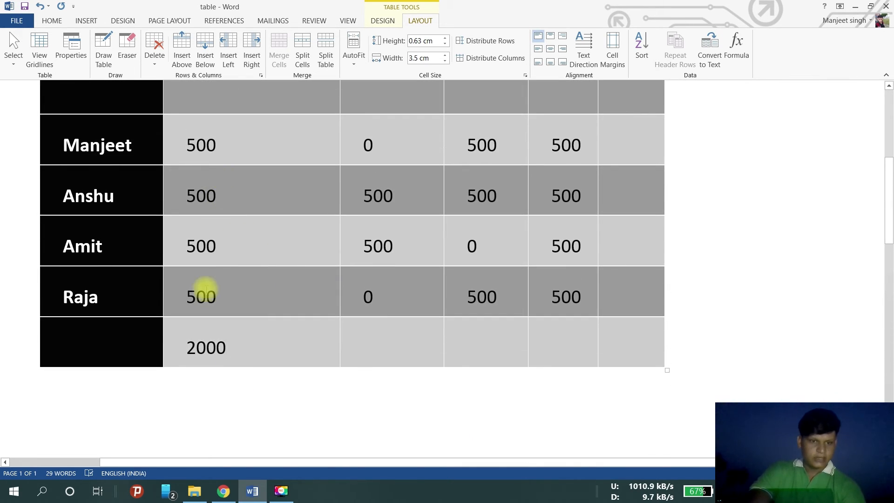
{"action": "scroll", "coordinate": [238, 259], "scroll_direction": "up", "scroll_amount": 3}
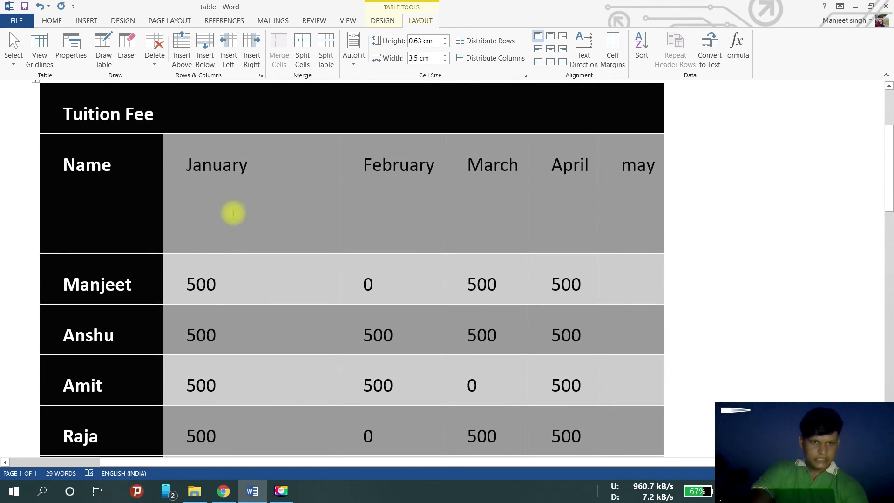
{"action": "scroll", "coordinate": [240, 283], "scroll_direction": "down", "scroll_amount": 3}
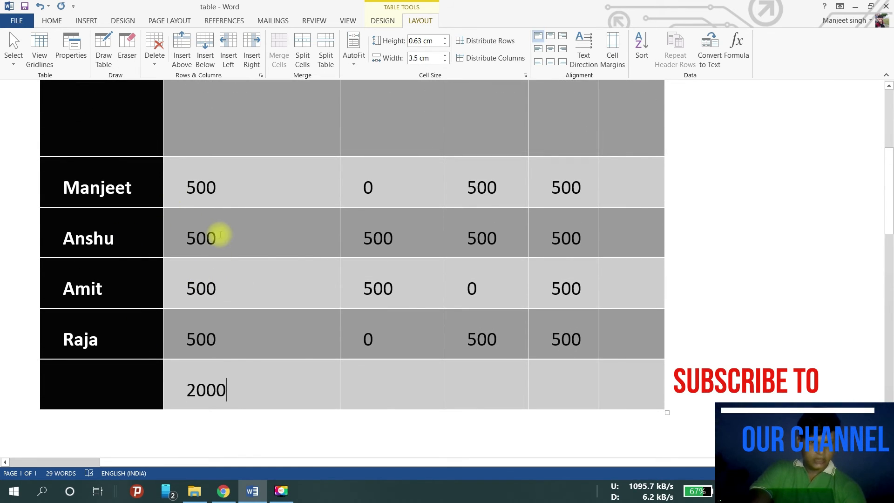
Total the February and March columns in the last row, using the formula =SUM(ABOVE) in each cell
{"action": "left_click", "coordinate": [252, 407]}
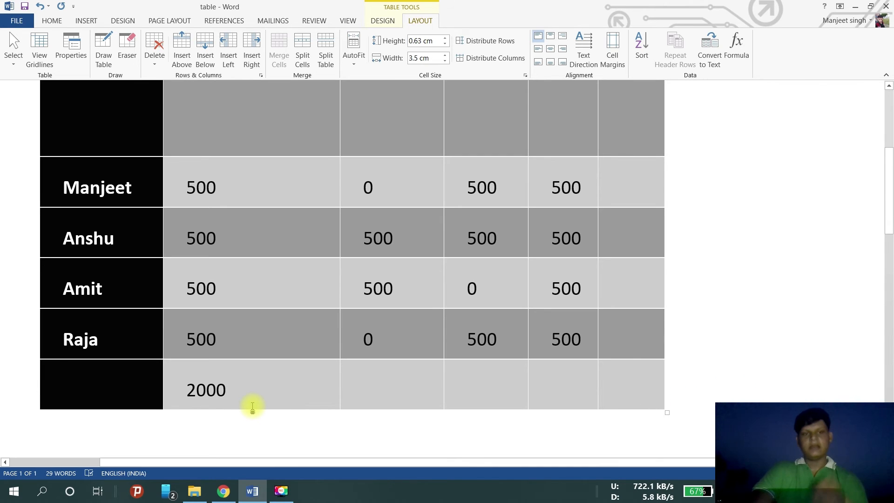
{"action": "left_click", "coordinate": [395, 382]}
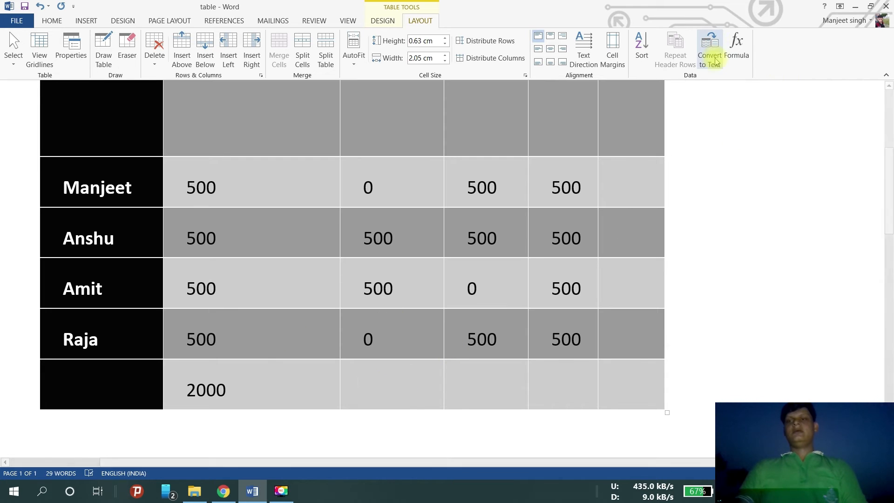
{"action": "left_click", "coordinate": [744, 42]}
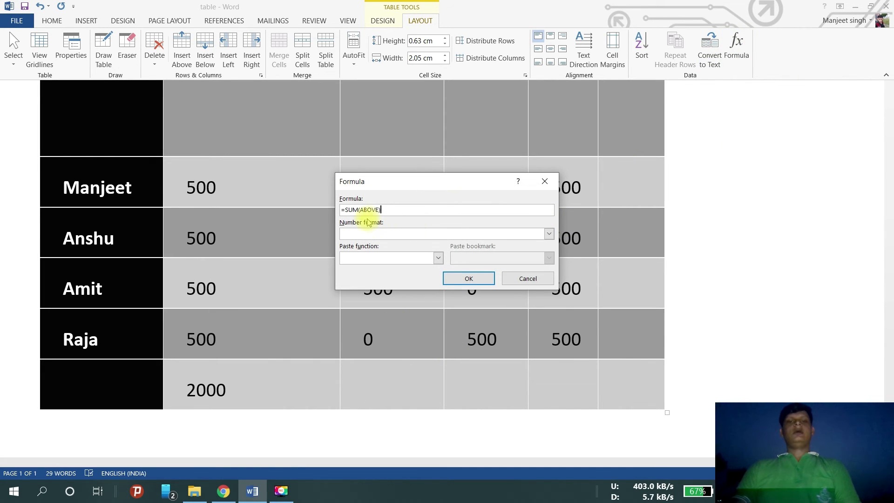
{"action": "left_click", "coordinate": [459, 276]}
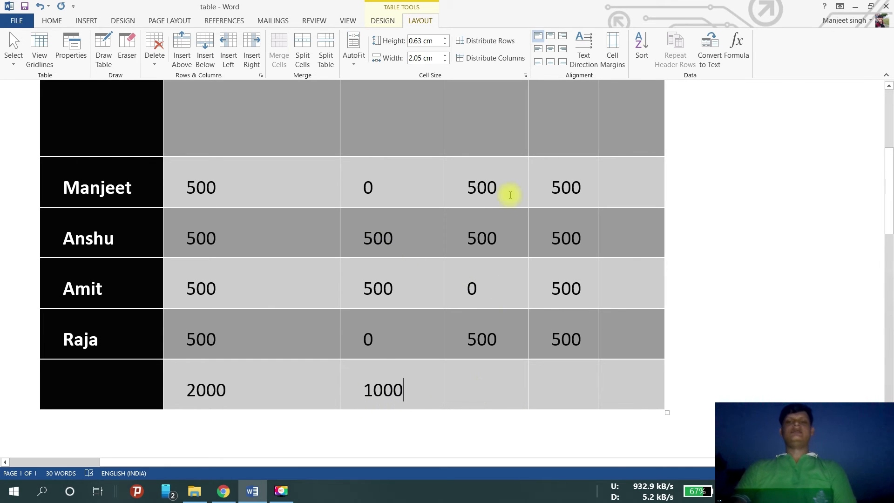
{"action": "double_click", "coordinate": [463, 390]}
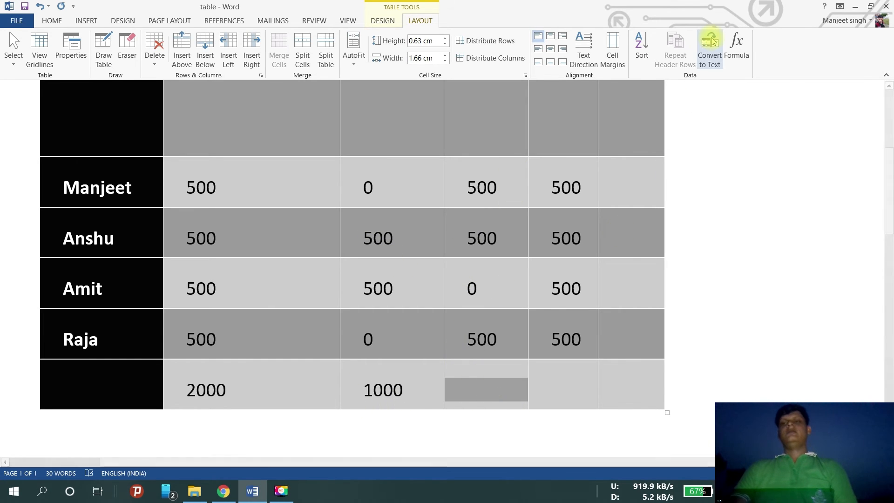
{"action": "left_click", "coordinate": [735, 43]}
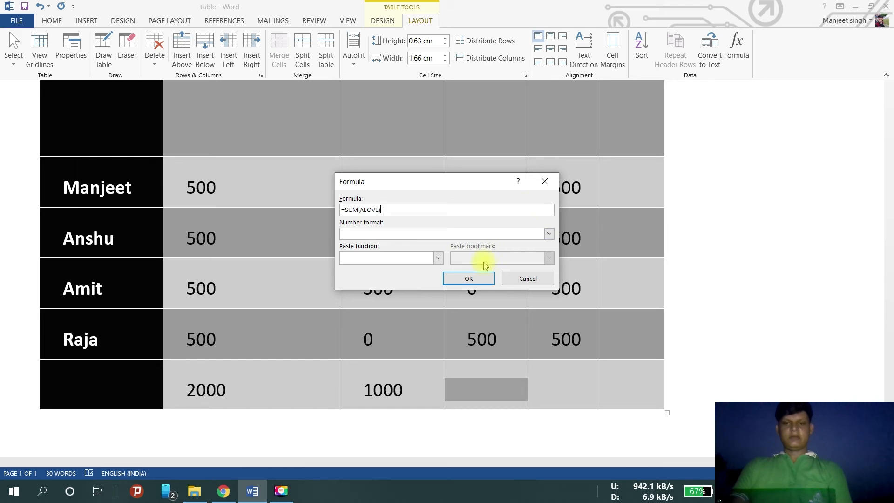
{"action": "left_click", "coordinate": [467, 279]}
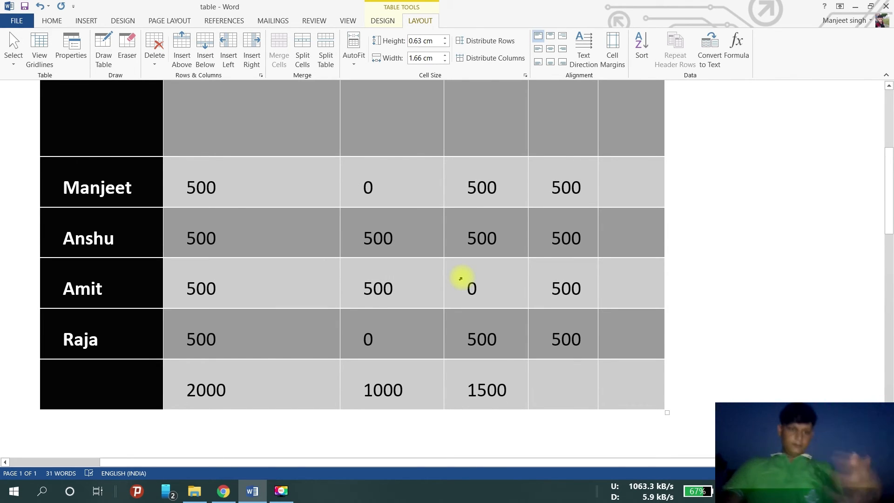
Clear the "may" heading from the last column's header cell
{"action": "scroll", "coordinate": [573, 107], "scroll_direction": "up", "scroll_amount": 5}
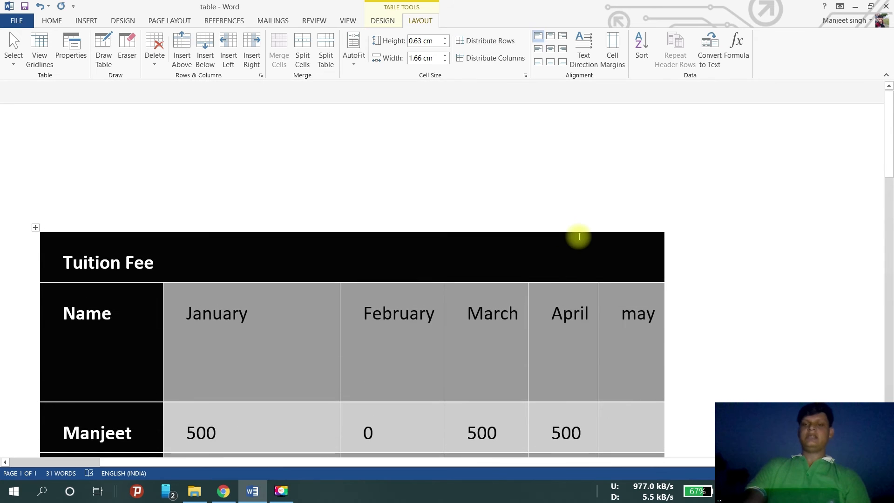
{"action": "scroll", "coordinate": [579, 236], "scroll_direction": "down", "scroll_amount": 4}
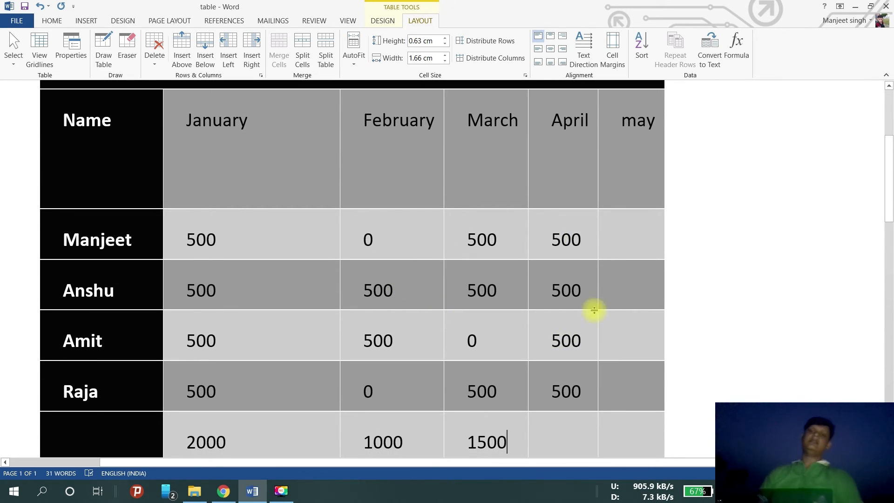
{"action": "left_click", "coordinate": [623, 235]}
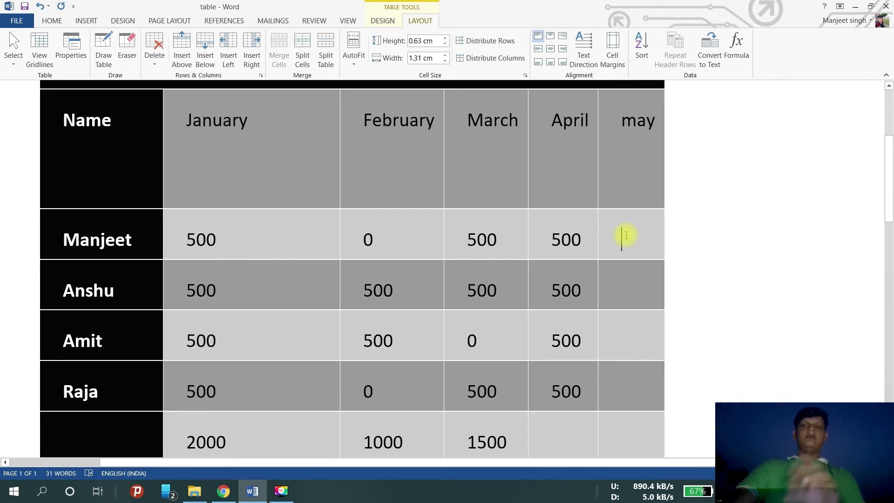
{"action": "left_click", "coordinate": [655, 121]}
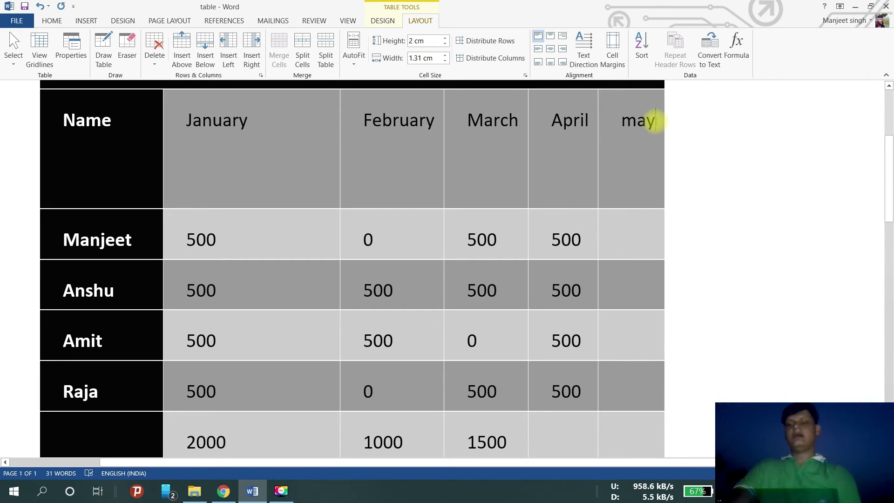
{"action": "key", "text": "BackSpace"}
{"action": "key", "text": "BackSpace"}
{"action": "key", "text": "BackSpace"}
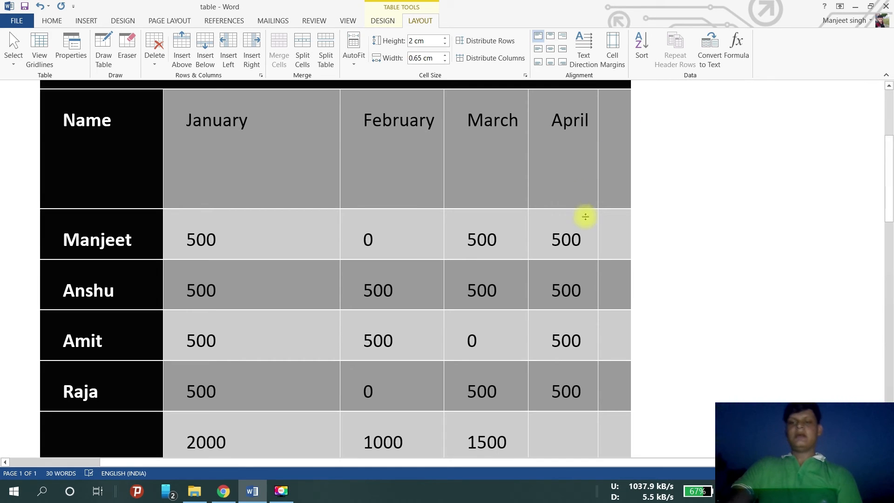
Insert the formula =SUM(LEFT) in the last column of the first student's row to total that row
{"action": "left_click", "coordinate": [609, 244]}
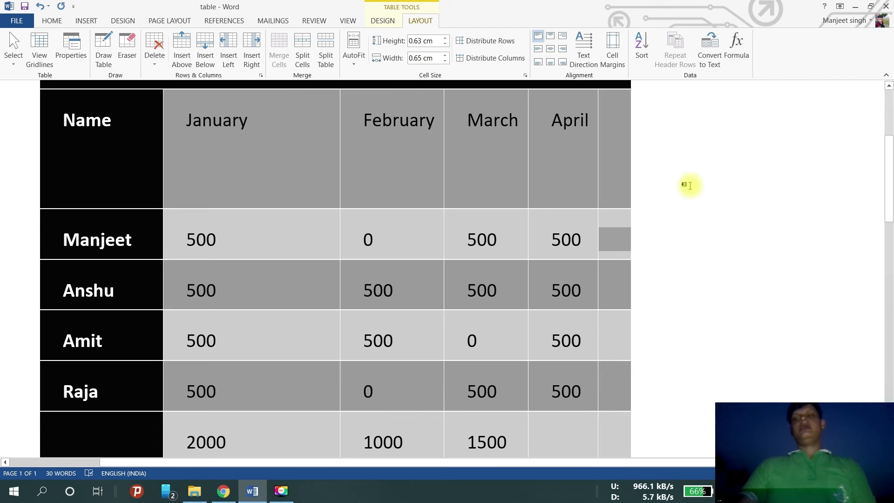
{"action": "left_click", "coordinate": [737, 48]}
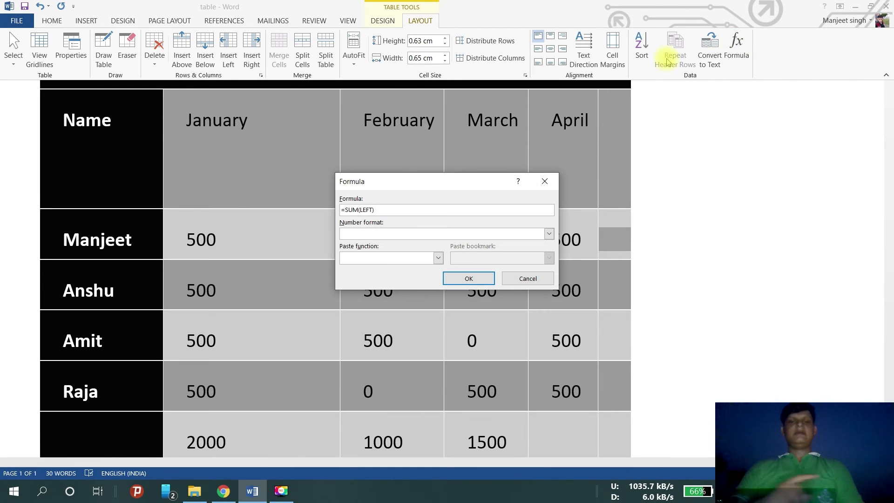
{"action": "left_click", "coordinate": [468, 278]}
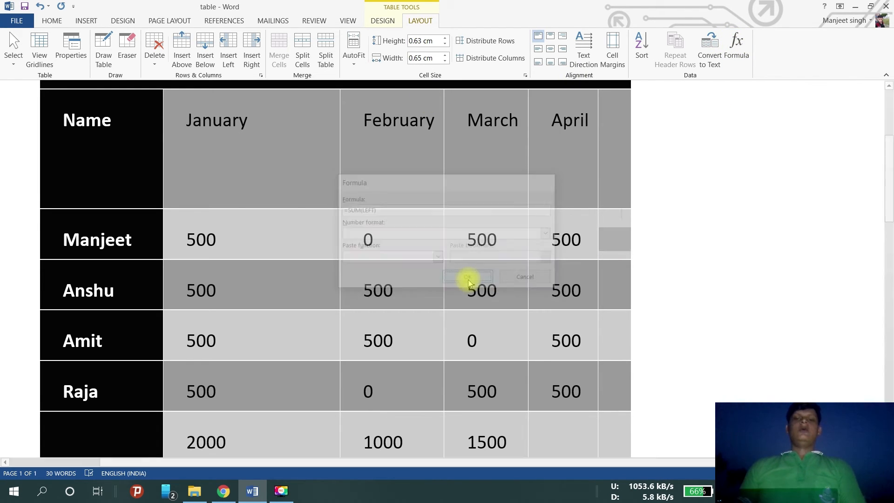
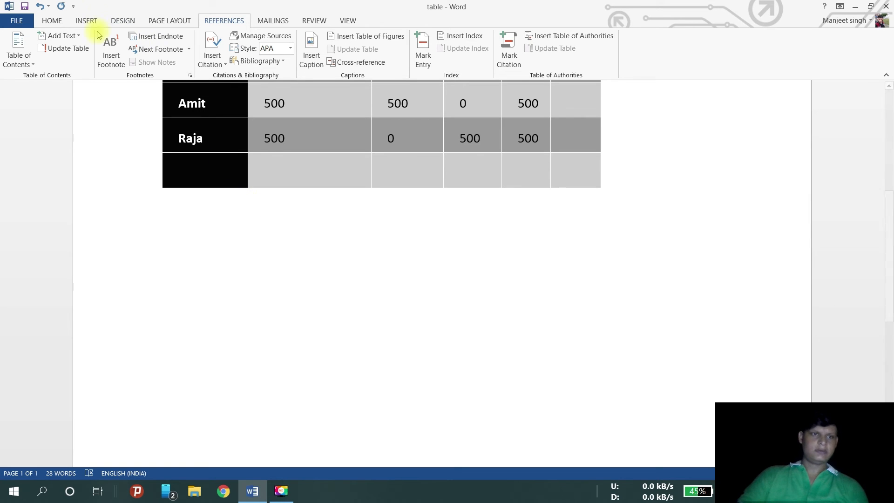
Draw a rounded rectangle about 3 cm high and 4 cm wide in the blank area below the table
{"action": "left_click", "coordinate": [124, 21]}
{"action": "left_click", "coordinate": [83, 21]}
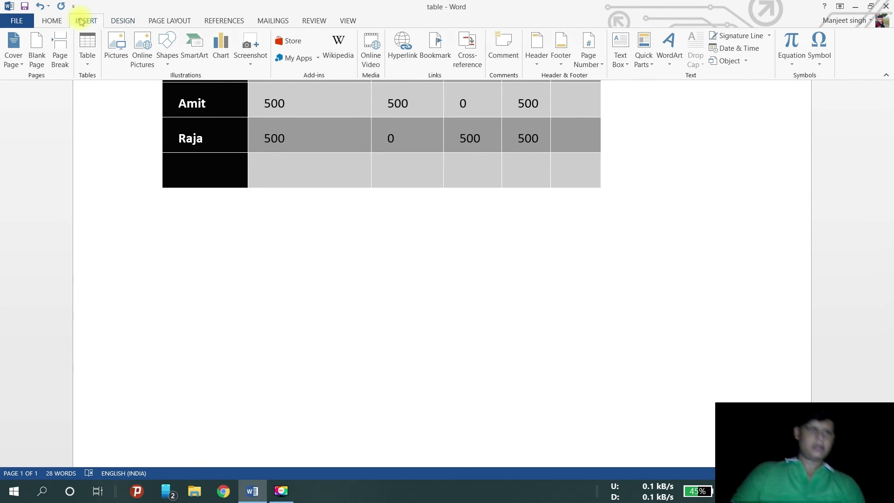
{"action": "left_click", "coordinate": [164, 68]}
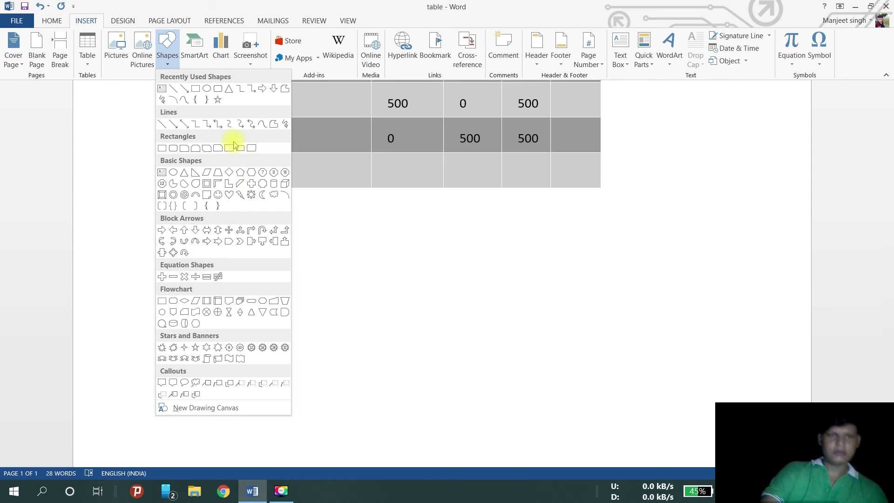
{"action": "left_click", "coordinate": [218, 93]}
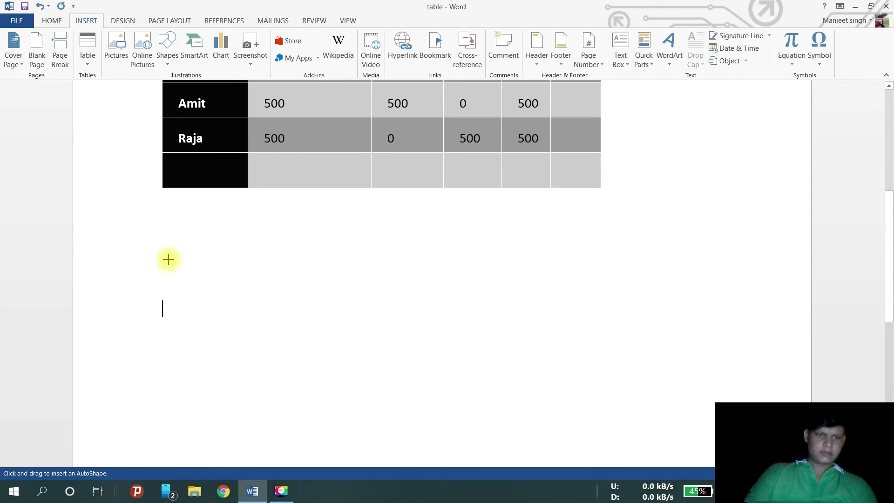
{"action": "mouse_move", "coordinate": [166, 256]}
{"action": "left_mouse_down"}
{"action": "mouse_move", "coordinate": [289, 357]}
{"action": "mouse_move", "coordinate": [309, 362]}
{"action": "left_mouse_up"}
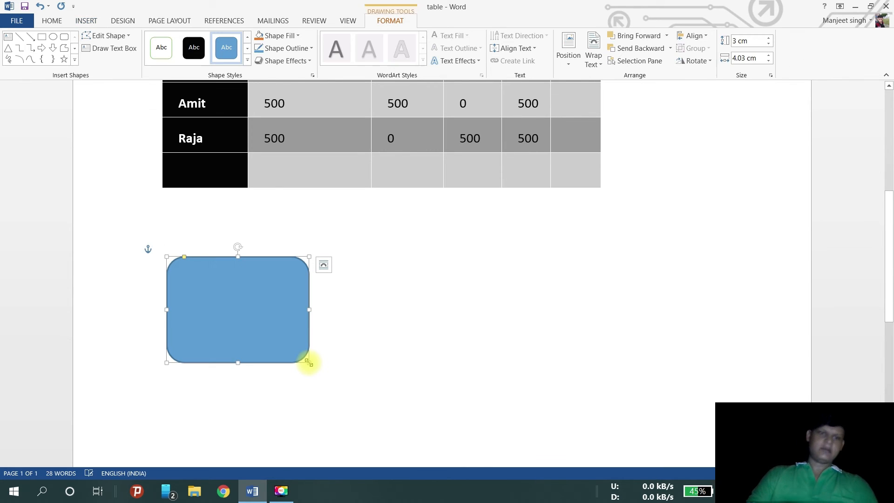
{"action": "left_click", "coordinate": [338, 356]}
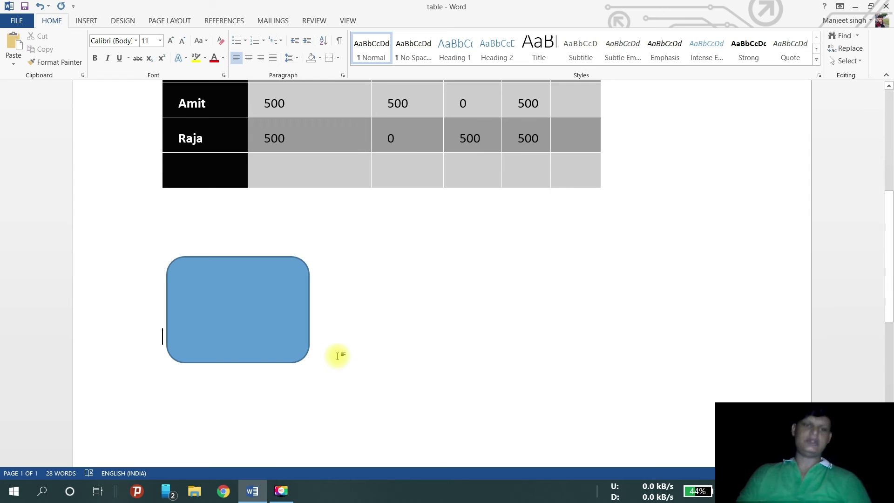
Enlarge the rounded rectangle outward from its lower-right corner in both width and height
{"action": "left_click", "coordinate": [302, 354]}
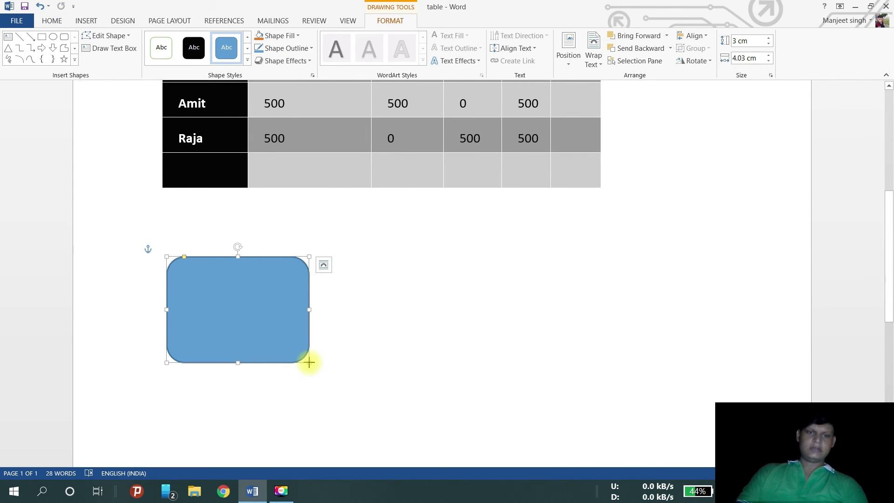
{"action": "left_click_drag", "start_coordinate": [309, 362], "coordinate": [335, 393]}
{"action": "left_click", "coordinate": [456, 366]}
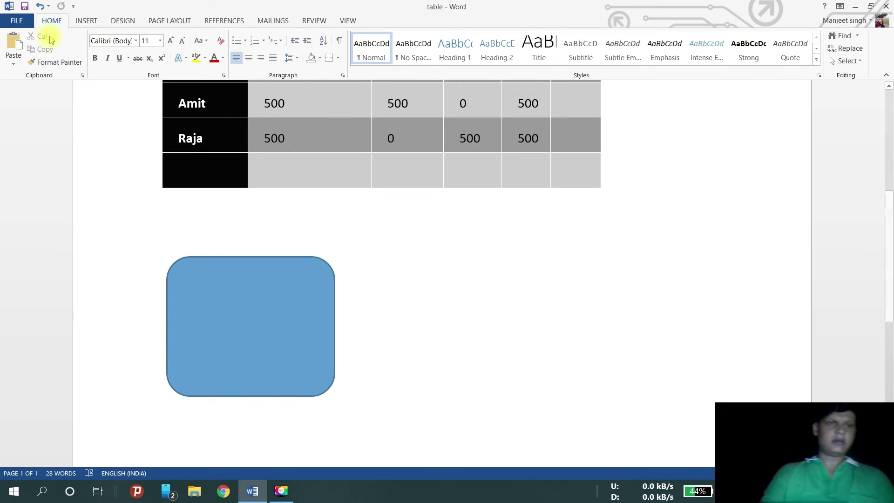
Select the rounded rectangle and preview the preset shape styles available for it
{"action": "left_click", "coordinate": [82, 21]}
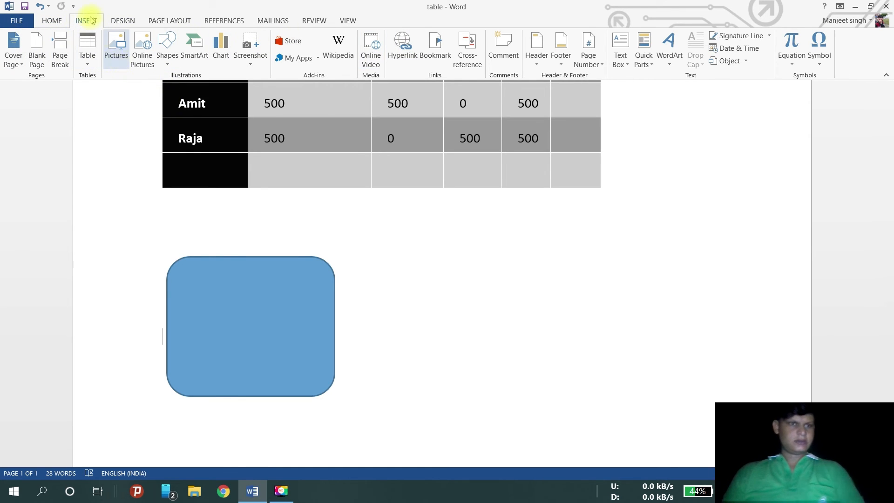
{"action": "left_click", "coordinate": [349, 21]}
{"action": "left_click", "coordinate": [254, 348]}
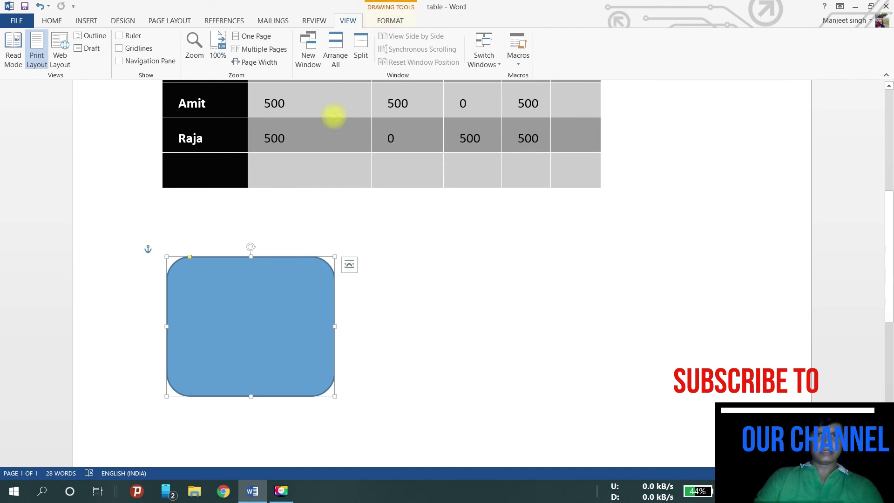
{"action": "left_click", "coordinate": [390, 21]}
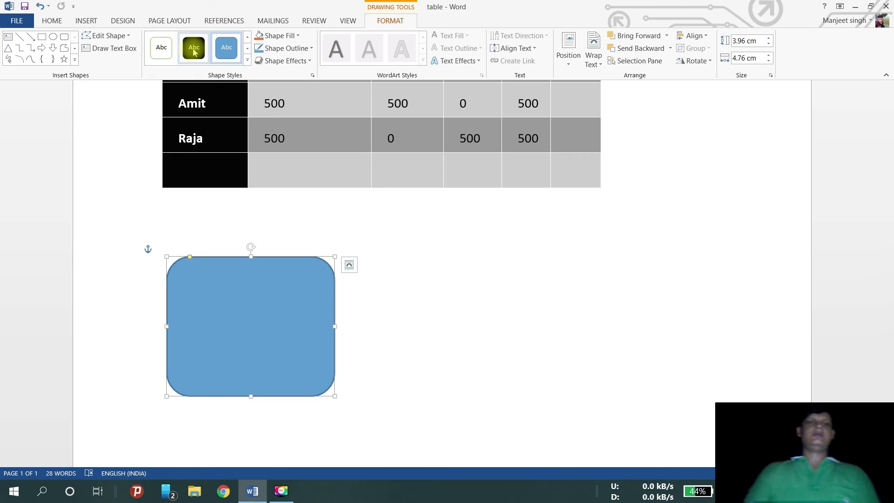
{"action": "left_click", "coordinate": [248, 60]}
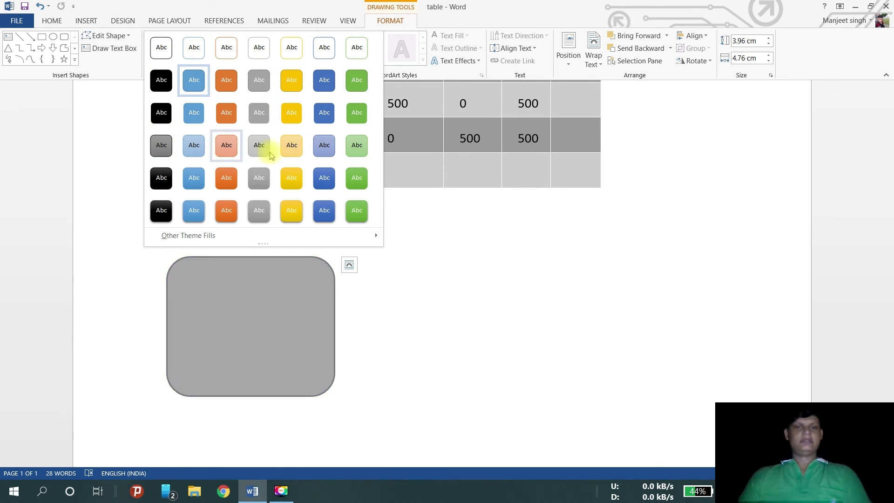
{"action": "left_click", "coordinate": [428, 256]}
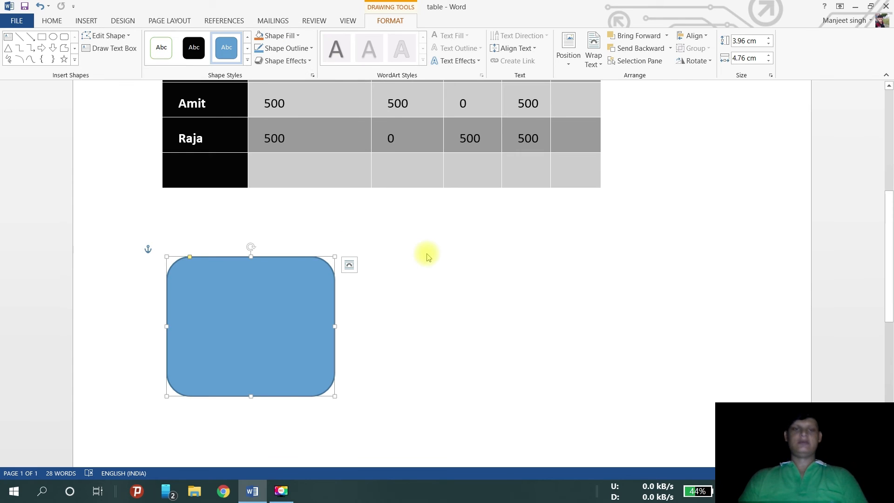
Set the rounded rectangle's outline colour to the standard red
{"action": "left_click", "coordinate": [311, 49]}
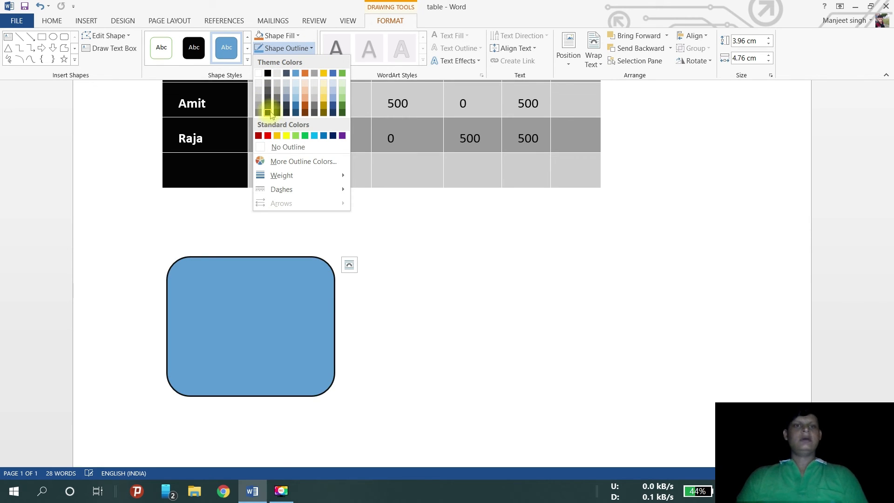
{"action": "left_click", "coordinate": [268, 135]}
{"action": "scroll", "coordinate": [275, 269], "scroll_direction": "up", "scroll_amount": 4, "text": "ctrl"}
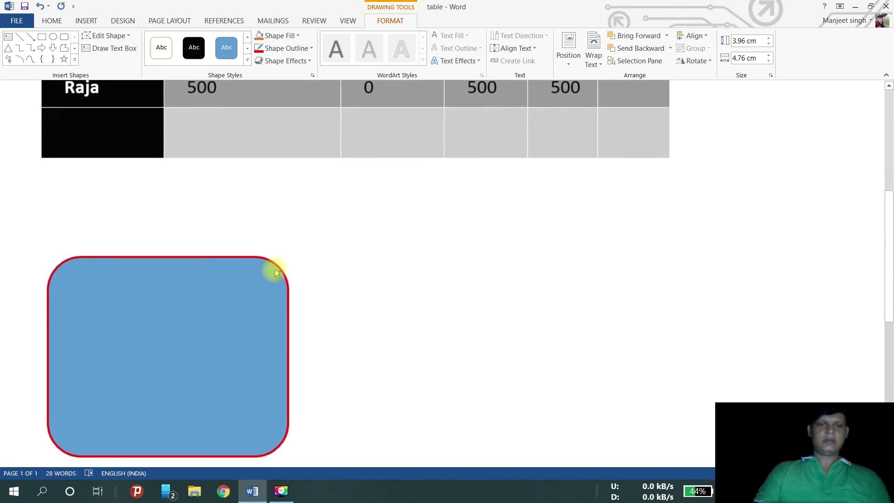
{"action": "scroll", "coordinate": [275, 269], "scroll_direction": "down", "scroll_amount": 4, "text": "ctrl"}
{"action": "left_click", "coordinate": [274, 268]}
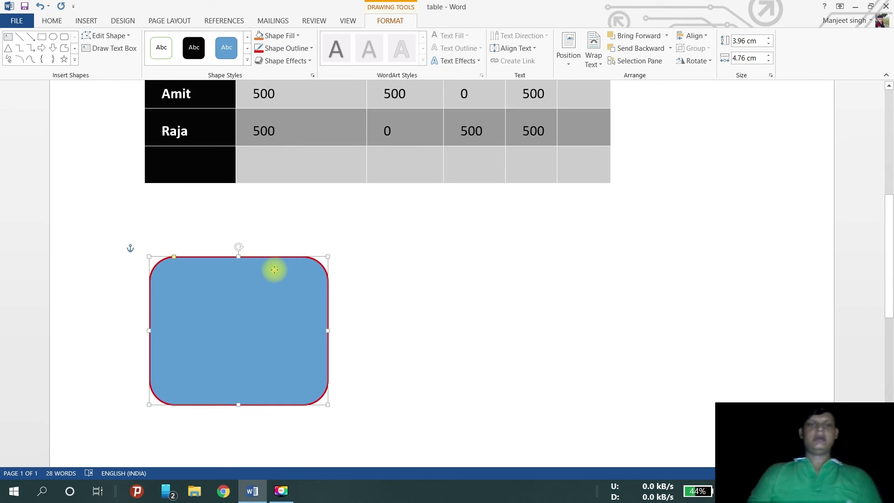
Set the rounded rectangle's outline weight to 6 pt
{"action": "left_click", "coordinate": [311, 48]}
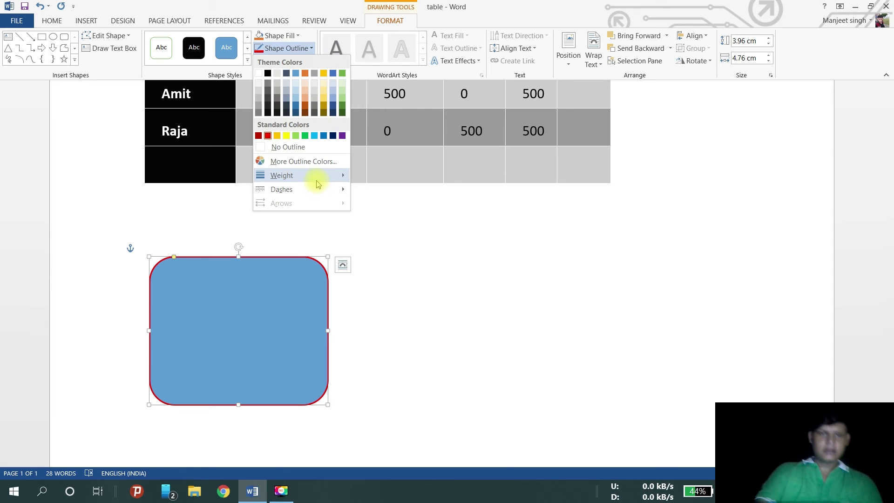
{"action": "mouse_move", "coordinate": [318, 183]}
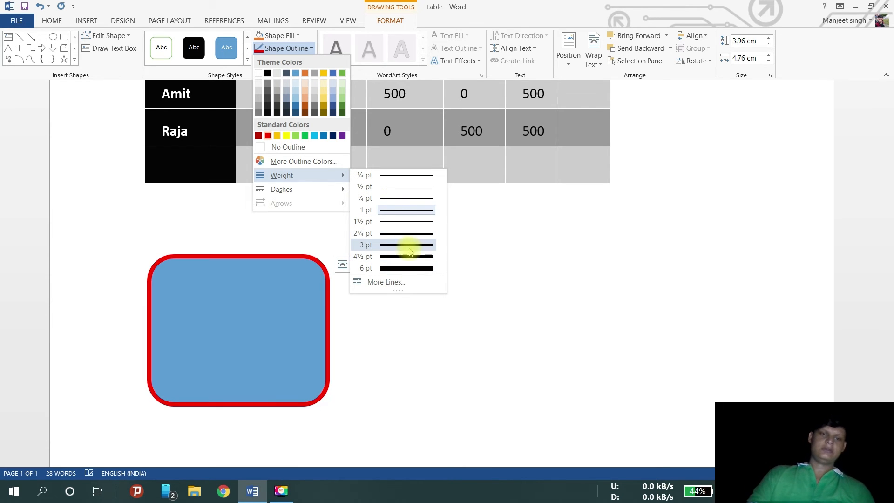
{"action": "left_click", "coordinate": [411, 268]}
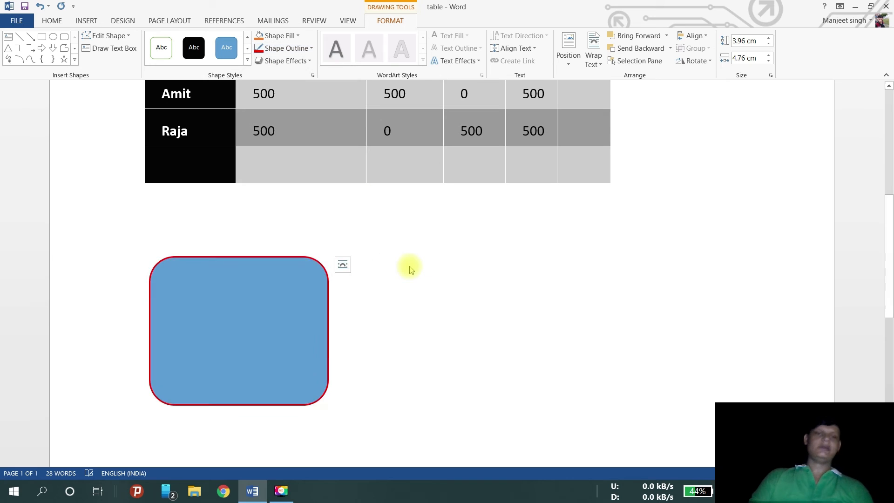
{"action": "left_click", "coordinate": [423, 361]}
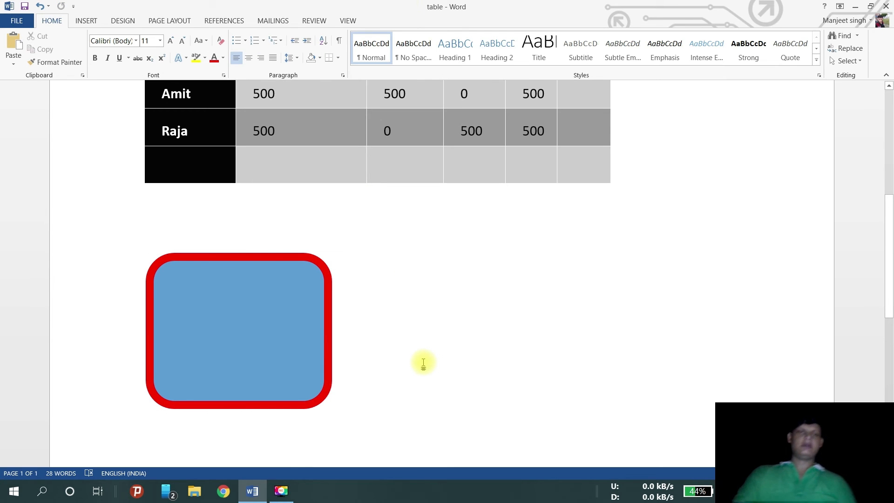
Apply the first preset effect of the third row to the rounded rectangle, giving it a tilted, bevelled 3-D look
{"action": "left_click", "coordinate": [226, 310]}
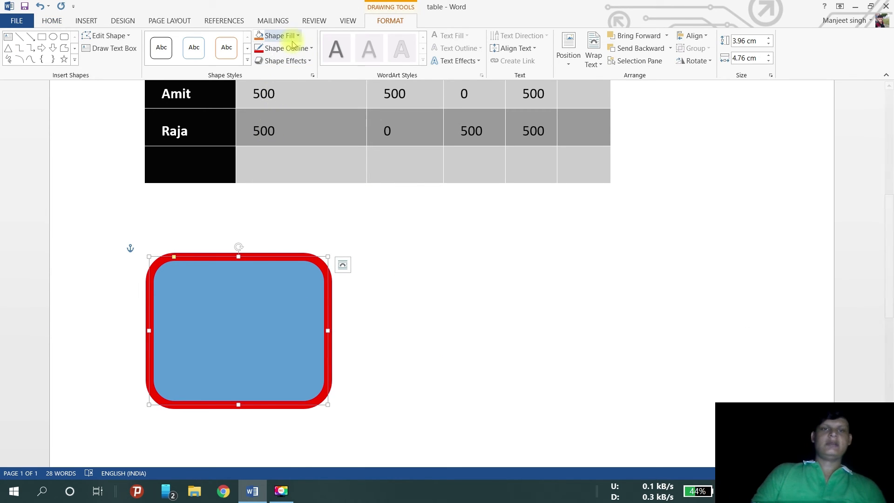
{"action": "left_click", "coordinate": [309, 61]}
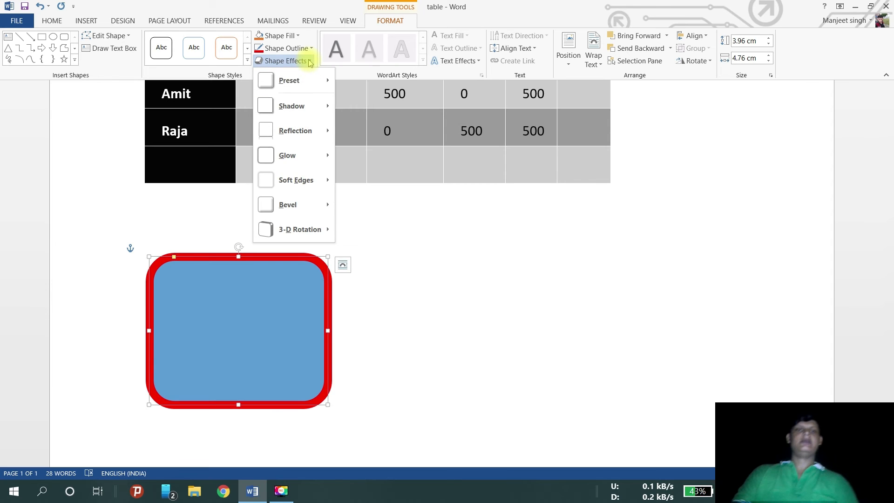
{"action": "mouse_move", "coordinate": [320, 80]}
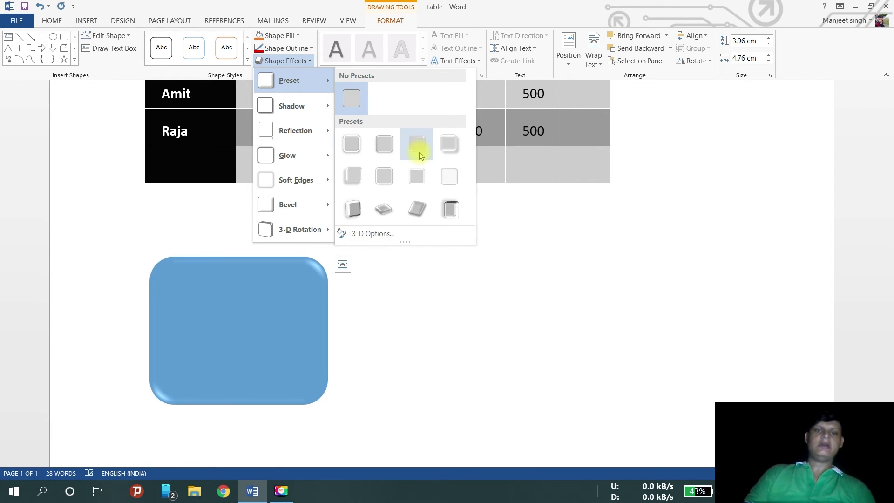
{"action": "left_click", "coordinate": [353, 209]}
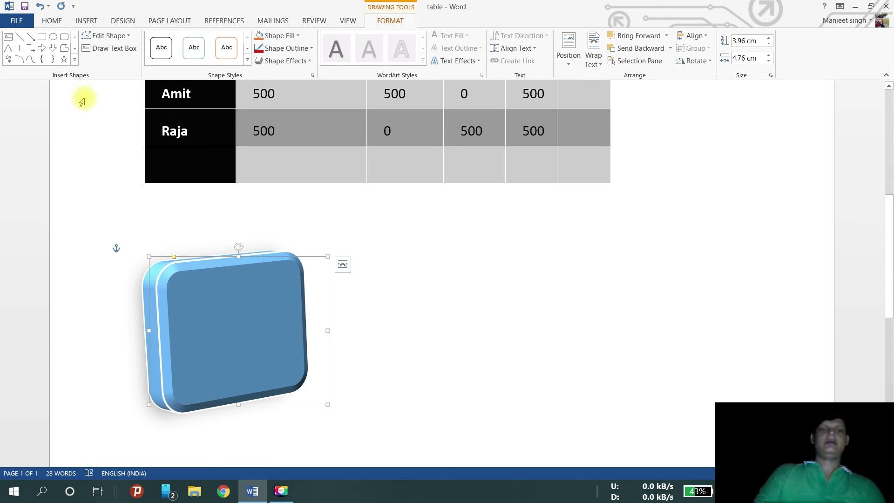
{"action": "left_click", "coordinate": [81, 26]}
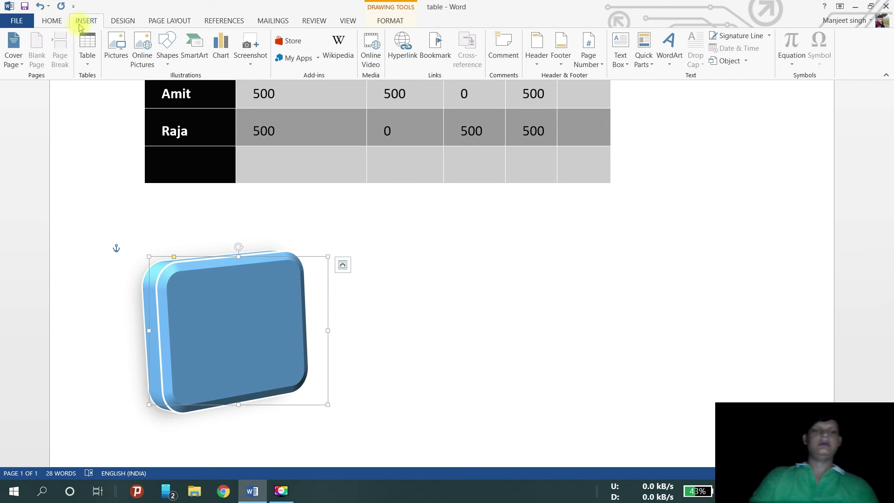
{"action": "left_click", "coordinate": [195, 318]}
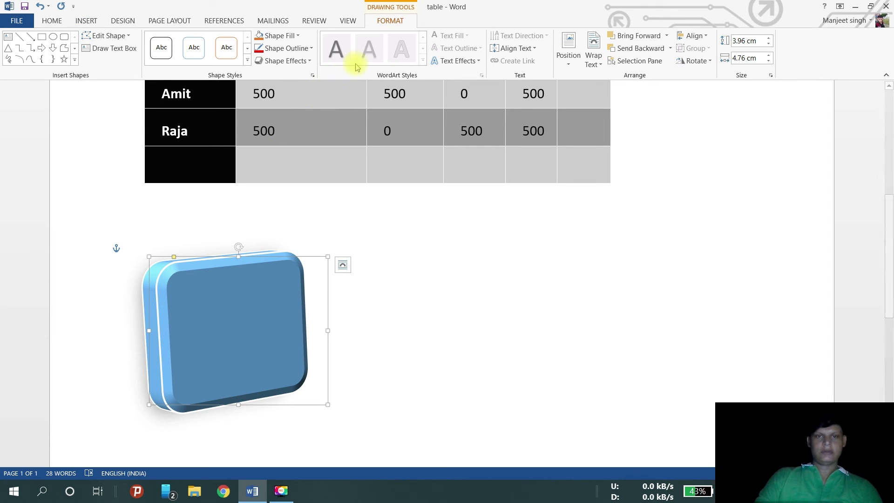
{"action": "left_click", "coordinate": [311, 48]}
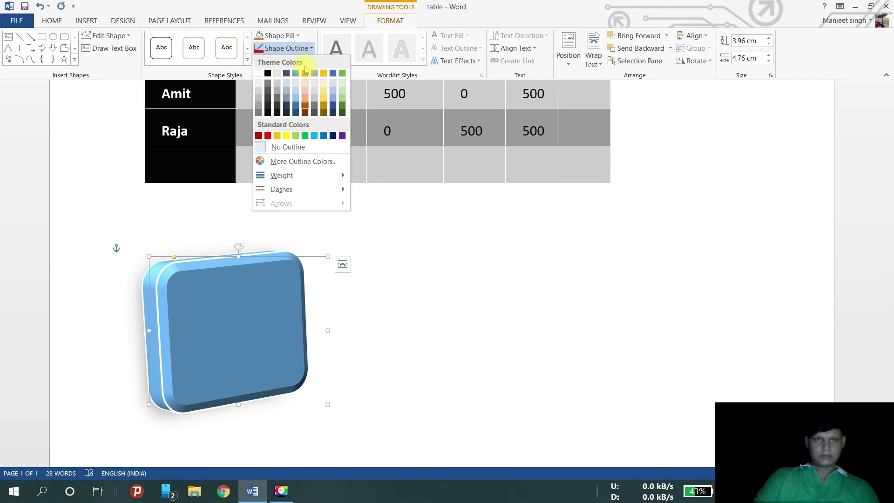
{"action": "left_click", "coordinate": [445, 308]}
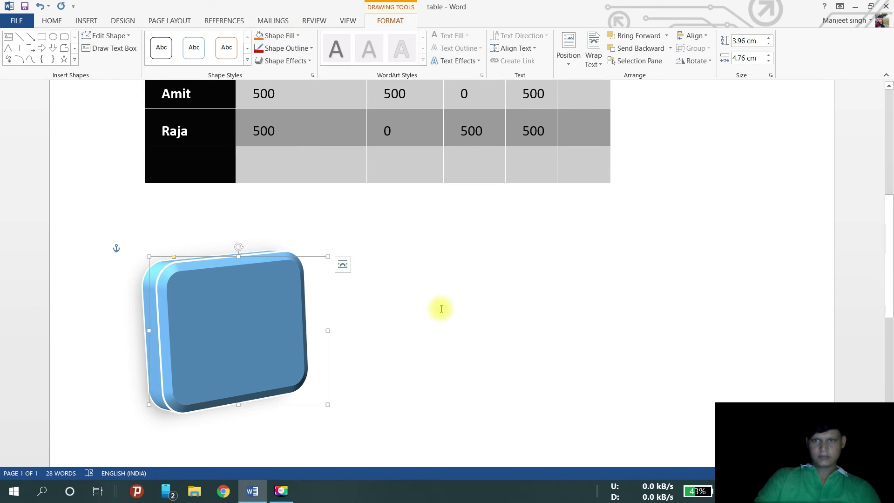
Review the text-wrapping options offered for the 3-D rounded rectangle, from In Line with Text to In Front of Text
{"action": "right_click", "coordinate": [271, 357]}
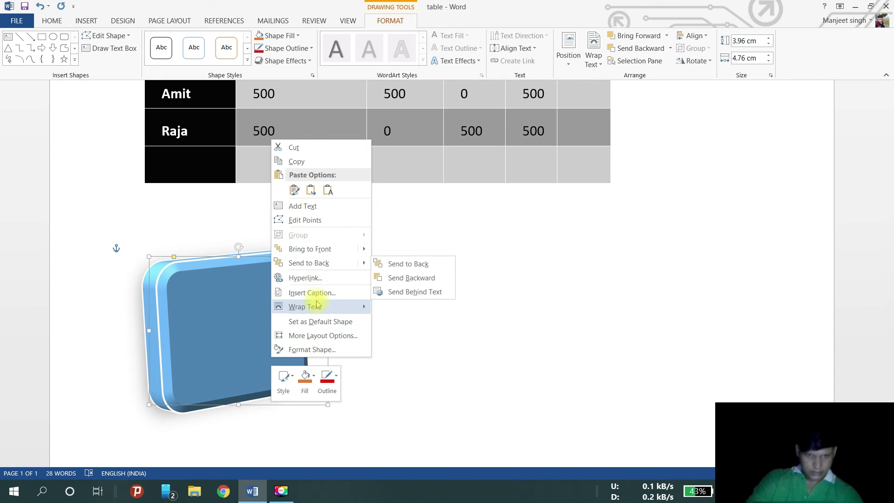
{"action": "mouse_move", "coordinate": [320, 308]}
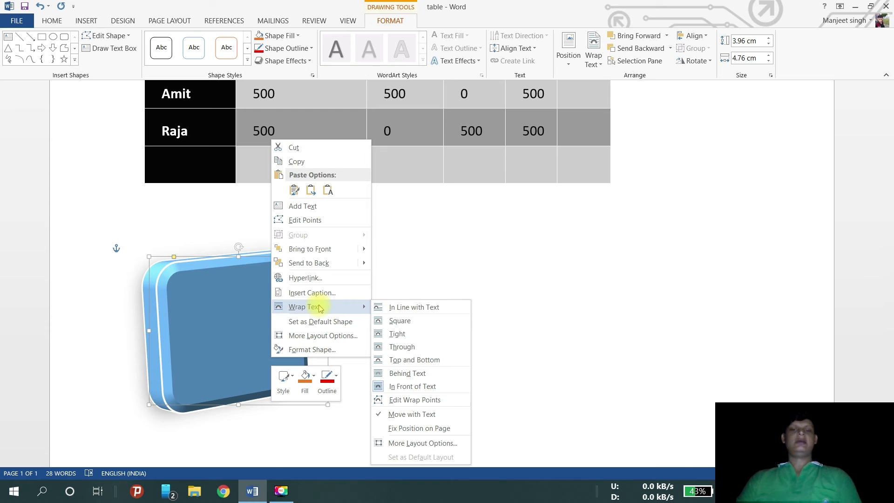
{"action": "left_click", "coordinate": [378, 322]}
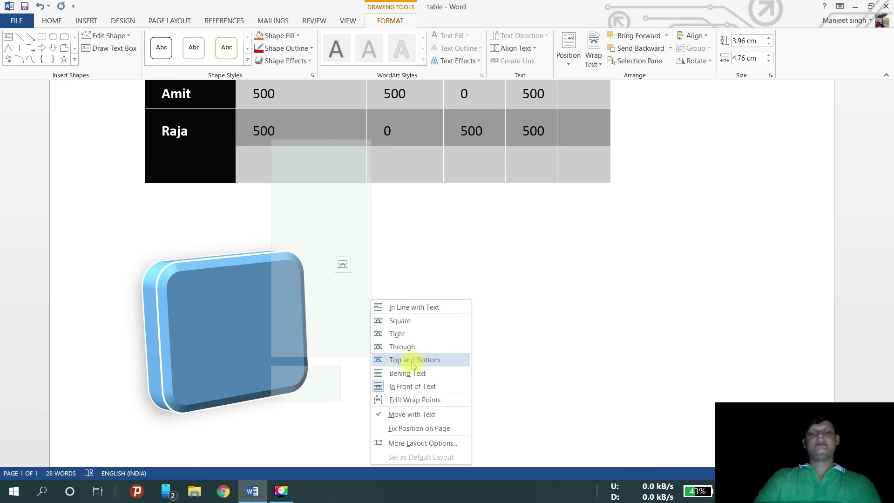
{"action": "left_click", "coordinate": [401, 374]}
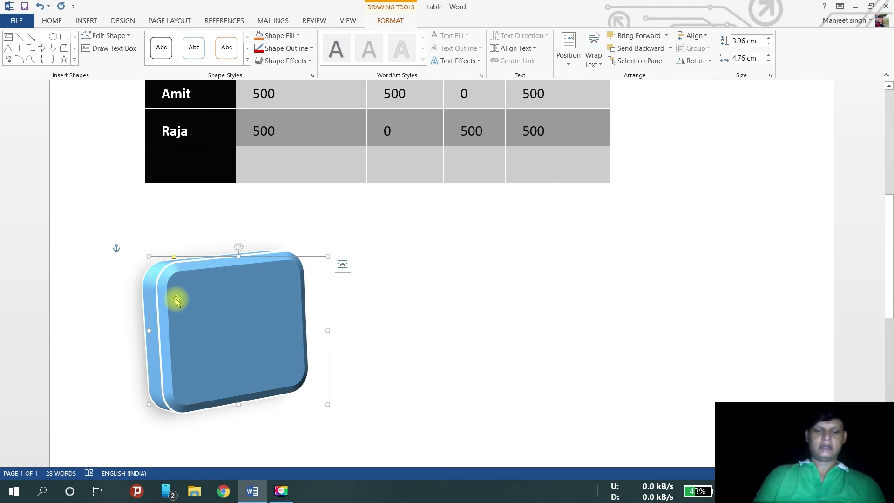
Add a person's full name as text inside the 3-D rounded rectangle and select that text
{"action": "type", "text": "manj"}
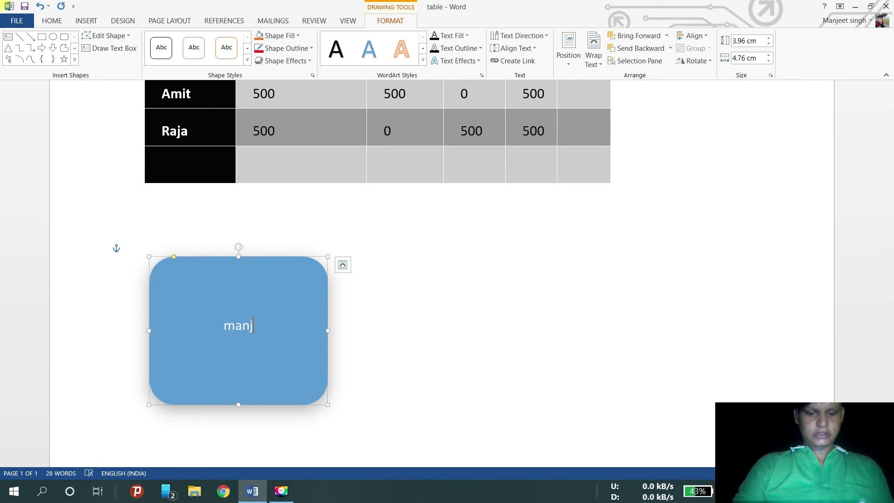
{"action": "type", "text": "eet s"}
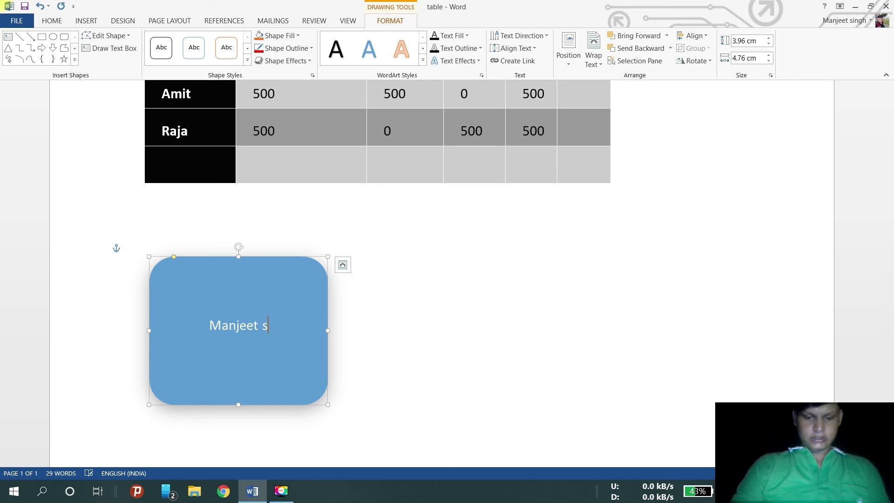
{"action": "type", "text": "ingh"}
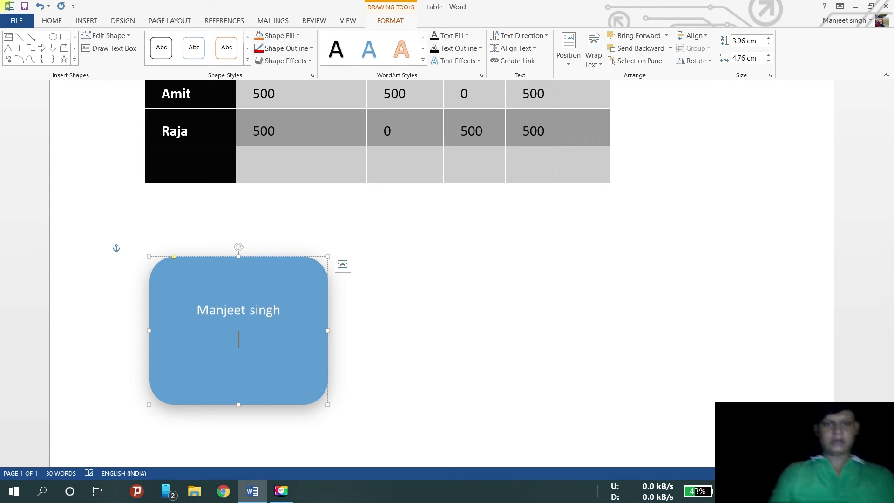
{"action": "left_click", "coordinate": [388, 356]}
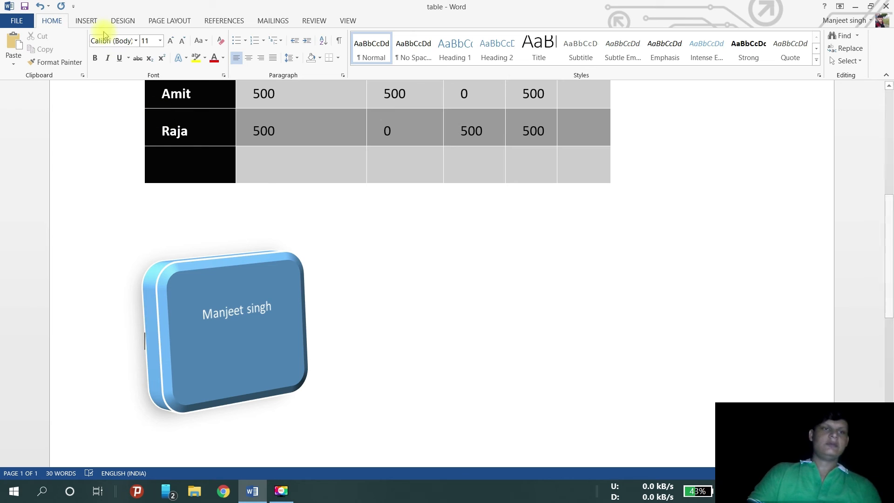
{"action": "left_click", "coordinate": [87, 20]}
{"action": "left_click", "coordinate": [183, 296]}
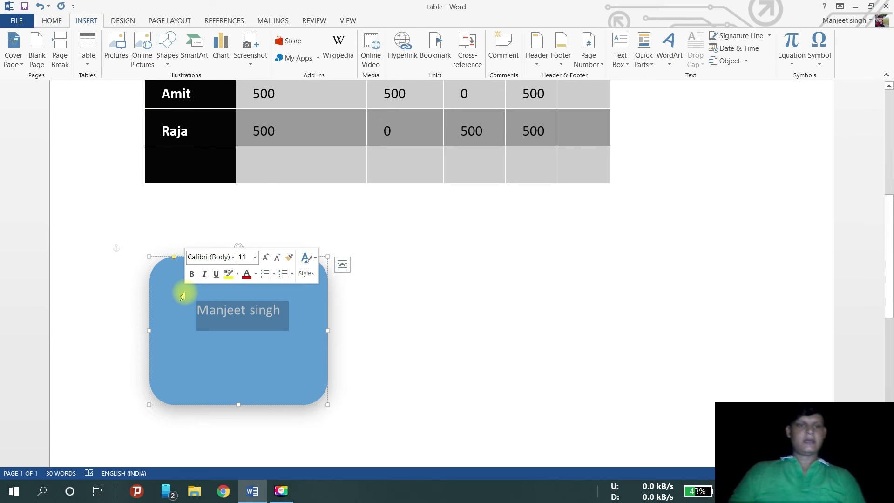
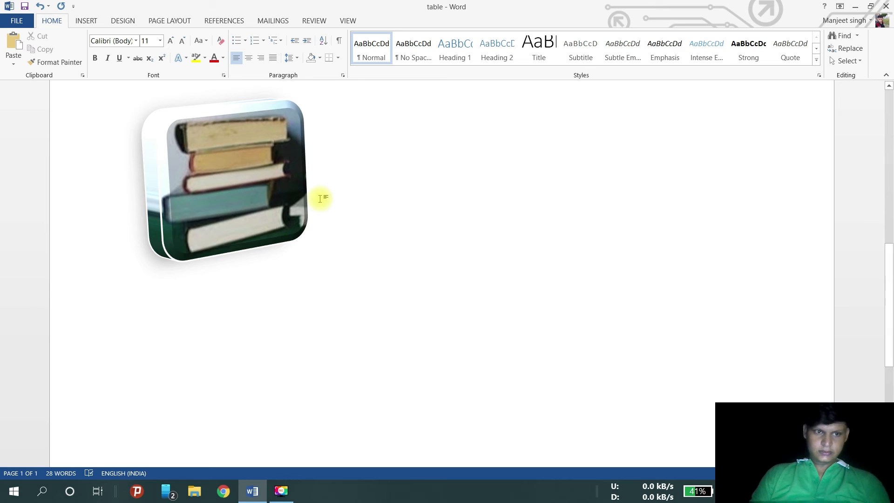
Generate four paragraphs of four sentences of sample text below the rounded rectangle with =rand(4,4)
{"action": "key", "text": "Return"}
{"action": "key", "text": "Return"}
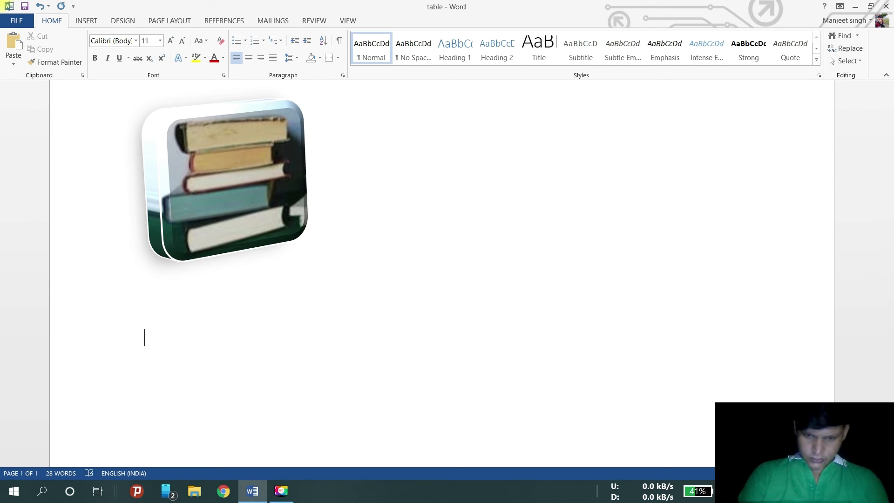
{"action": "type", "text": "=rand"}
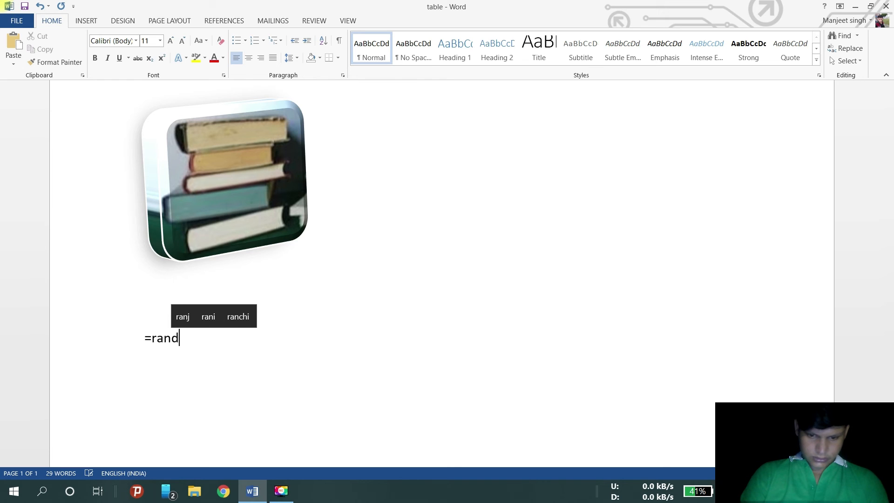
{"action": "type", "text": "()"}
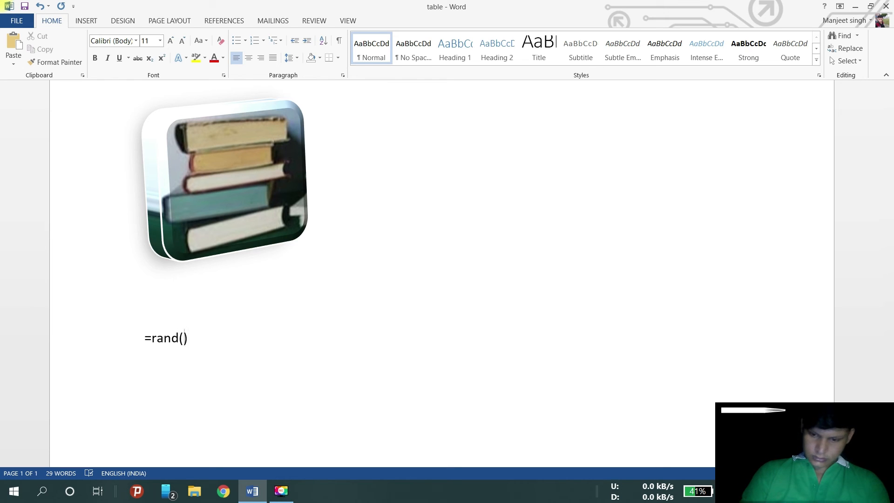
{"action": "key", "text": "Left"}
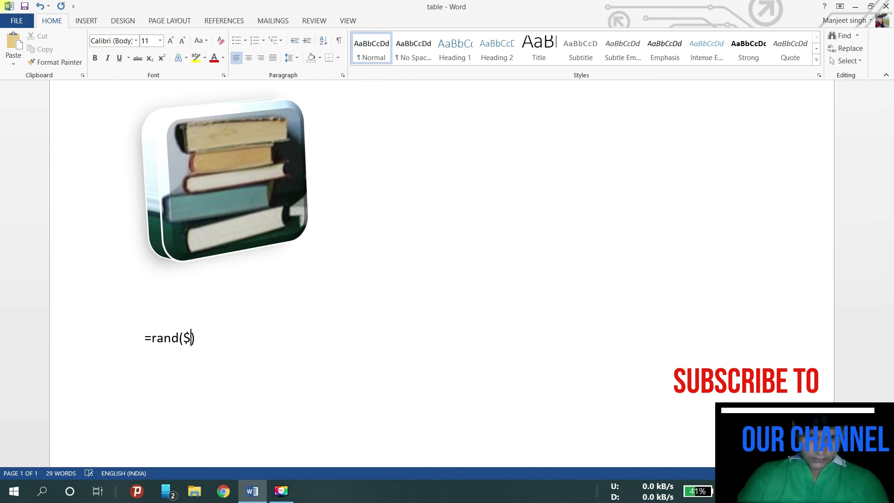
{"action": "type", "text": "4,4"}
{"action": "key", "text": "End"}
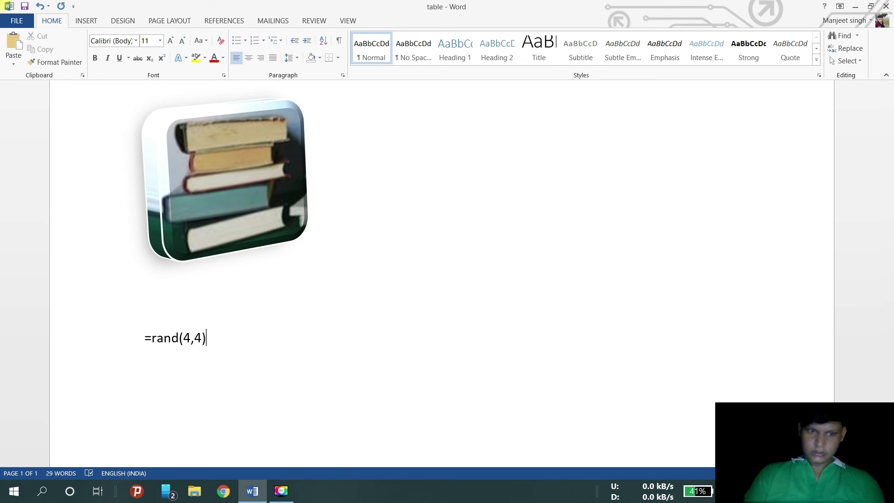
{"action": "key", "text": "Return"}
{"action": "scroll", "coordinate": [344, 247], "scroll_direction": "up", "scroll_amount": 6}
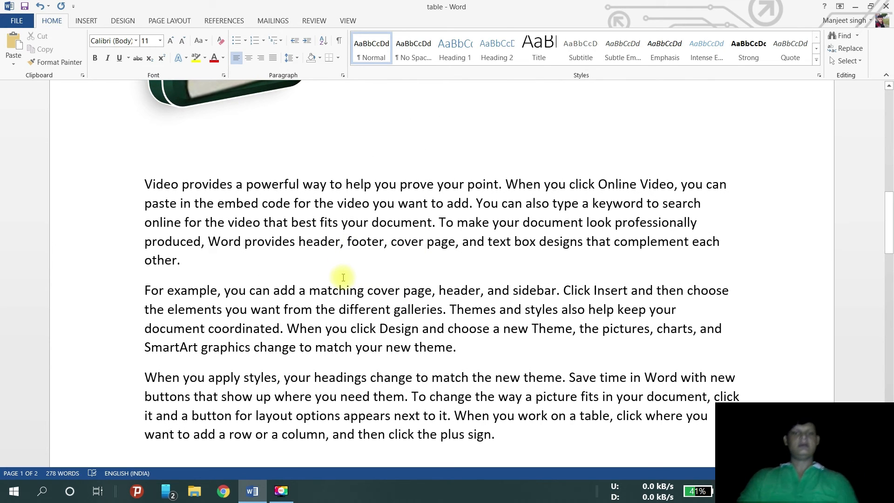
Set the text wrapping of the book-picture rounded rectangle to Tight
{"action": "scroll", "coordinate": [353, 310], "scroll_direction": "up", "scroll_amount": 3}
{"action": "left_click", "coordinate": [218, 169]}
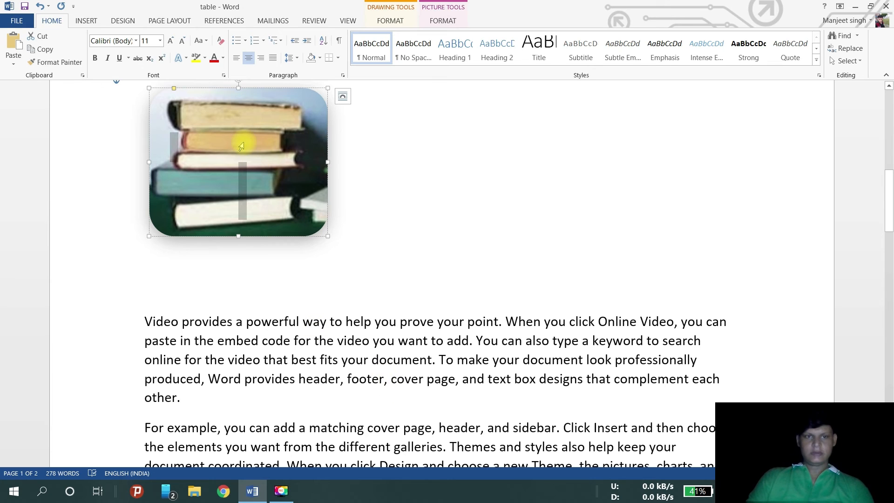
{"action": "left_click", "coordinate": [398, 205]}
{"action": "left_click", "coordinate": [246, 149]}
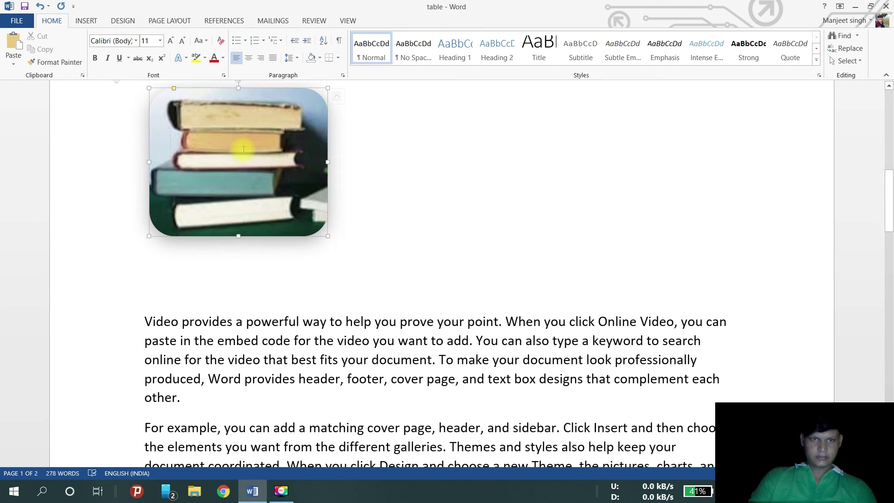
{"action": "left_click", "coordinate": [343, 97]}
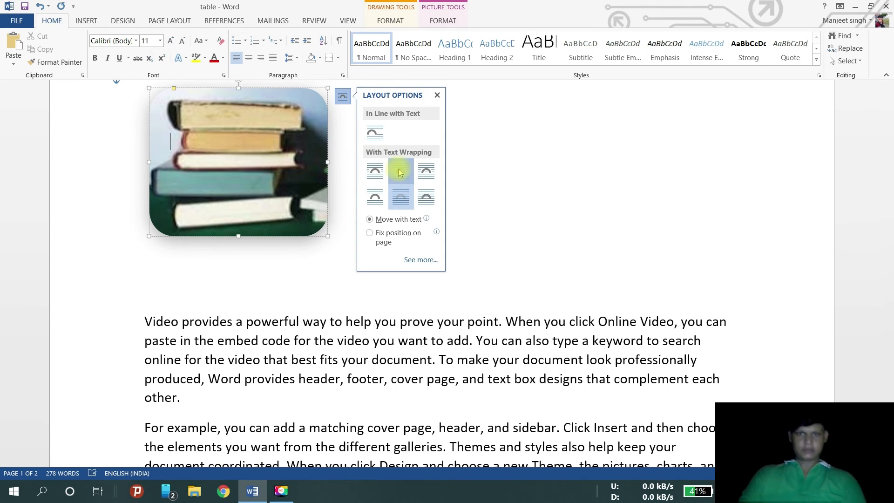
{"action": "left_click", "coordinate": [399, 172]}
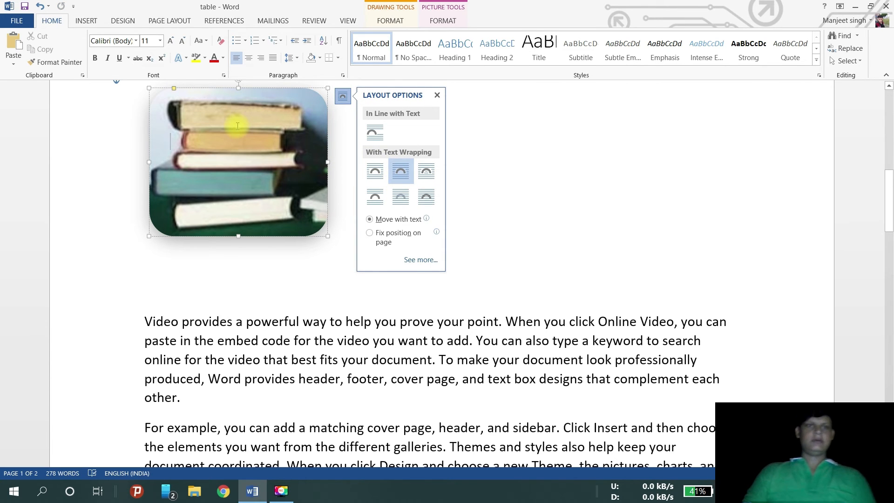
{"action": "left_click", "coordinate": [437, 95]}
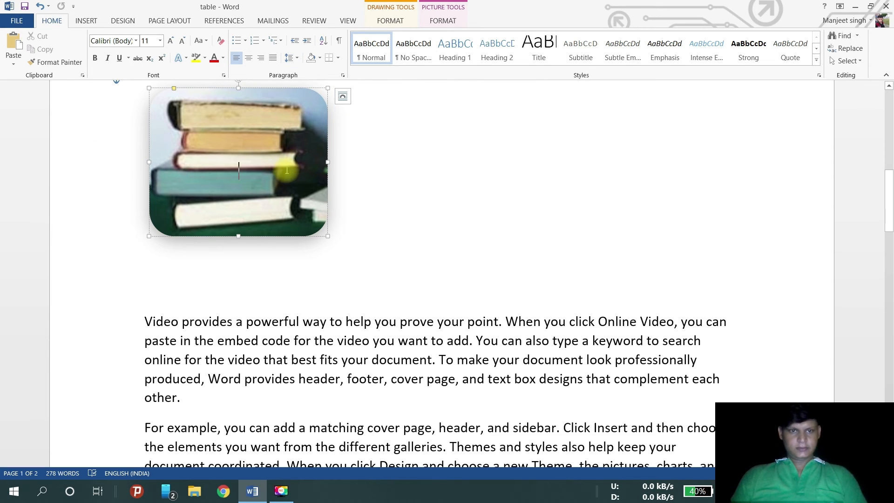
{"action": "left_click", "coordinate": [399, 237]}
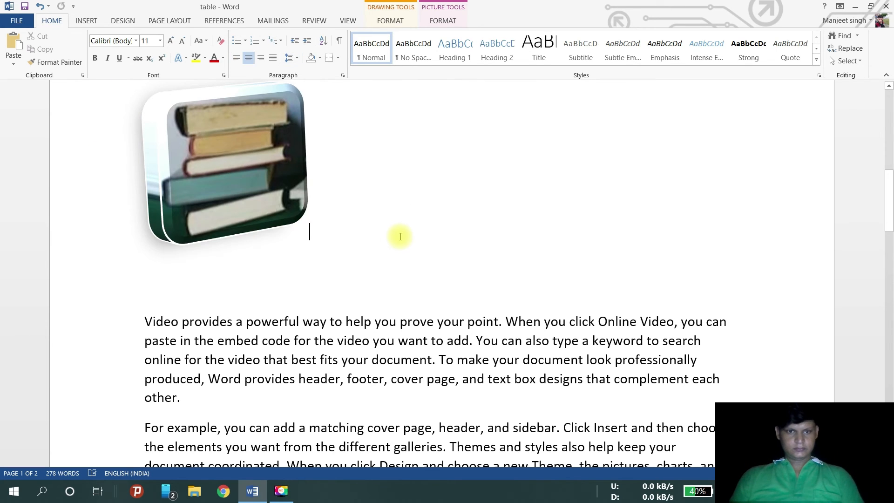
Reduce the height of the rounded rectangle slightly by lowering its upper edge
{"action": "left_click", "coordinate": [259, 190]}
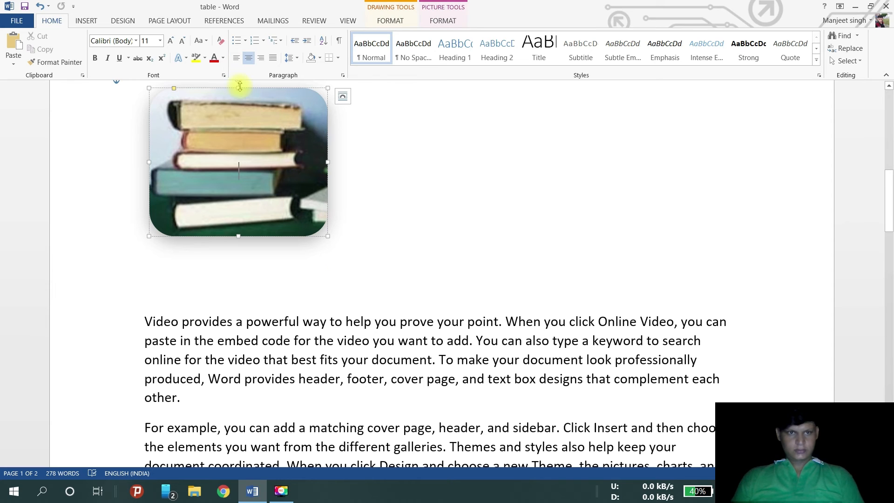
{"action": "left_click_drag", "start_coordinate": [238, 88], "coordinate": [239, 106]}
{"action": "left_click", "coordinate": [409, 185]}
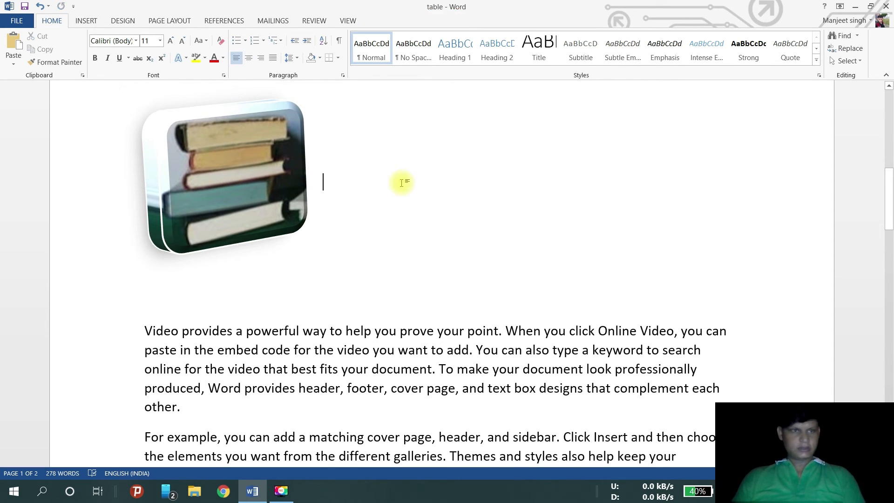
Move the rounded rectangle into the middle of the first sample paragraphs so the text wraps around it on both sides
{"action": "left_click", "coordinate": [224, 191]}
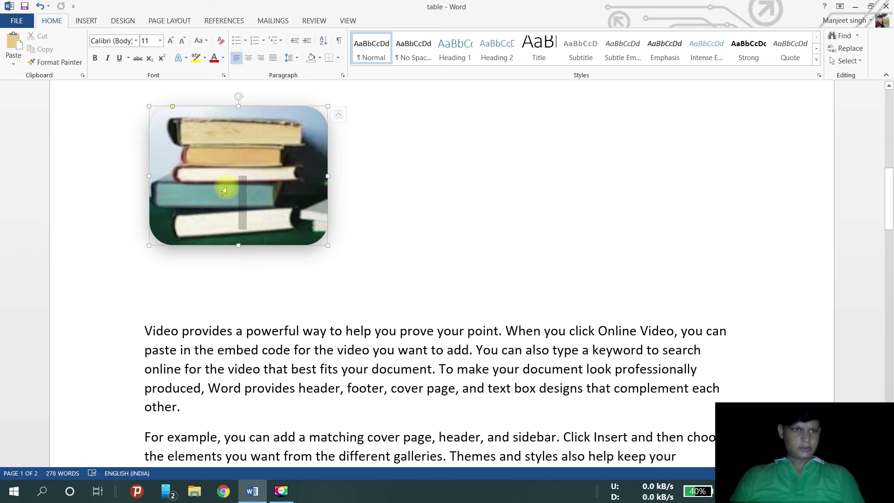
{"action": "left_click", "coordinate": [89, 21]}
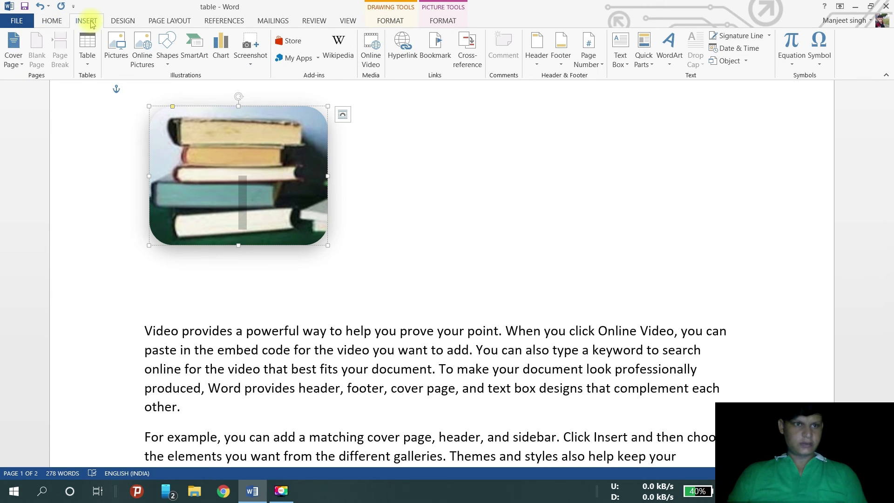
{"action": "left_click", "coordinate": [52, 21]}
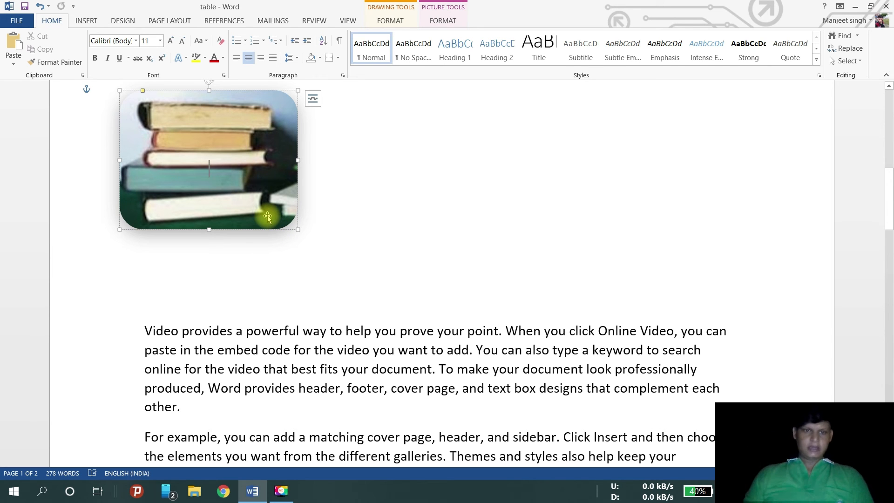
{"action": "left_click_drag", "start_coordinate": [267, 217], "coordinate": [476, 433]}
{"action": "left_click", "coordinate": [814, 355]}
{"action": "scroll", "coordinate": [759, 361], "scroll_direction": "down", "scroll_amount": 5}
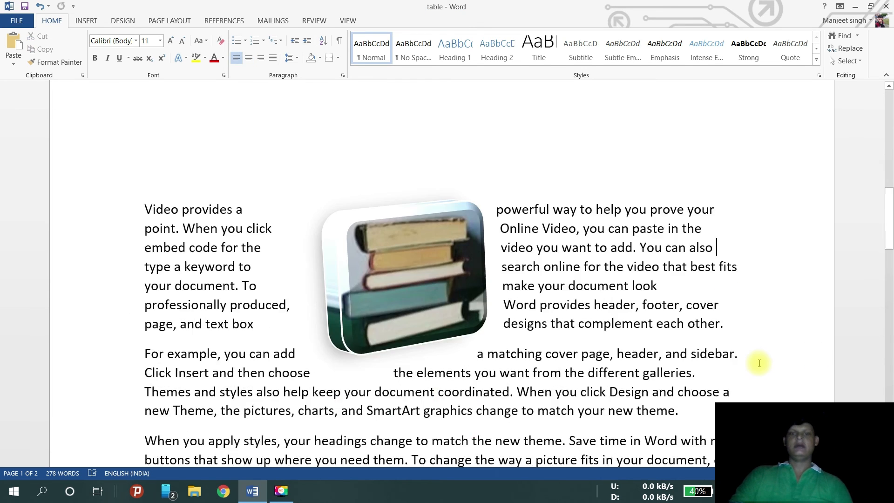
{"action": "scroll", "coordinate": [762, 388], "scroll_direction": "up", "scroll_amount": 2}
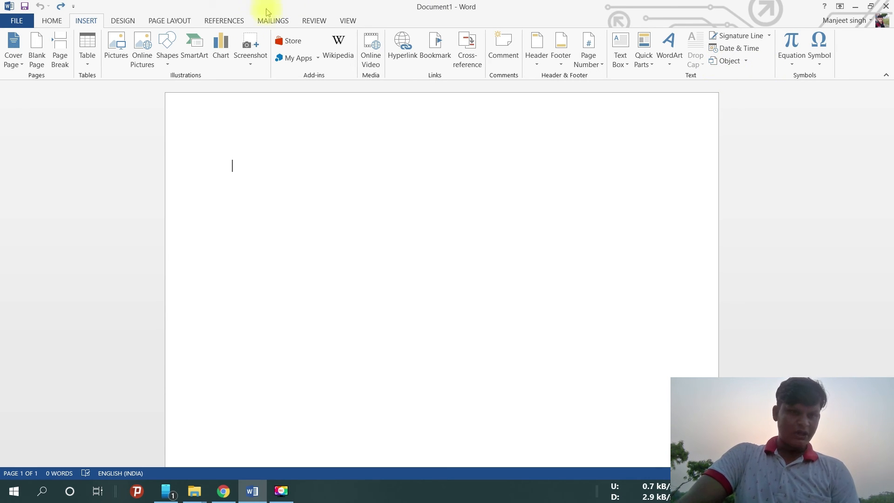
Insert a 3-D Pie chart into the blank document and dismiss the Office activation notice
{"action": "left_click", "coordinate": [220, 52]}
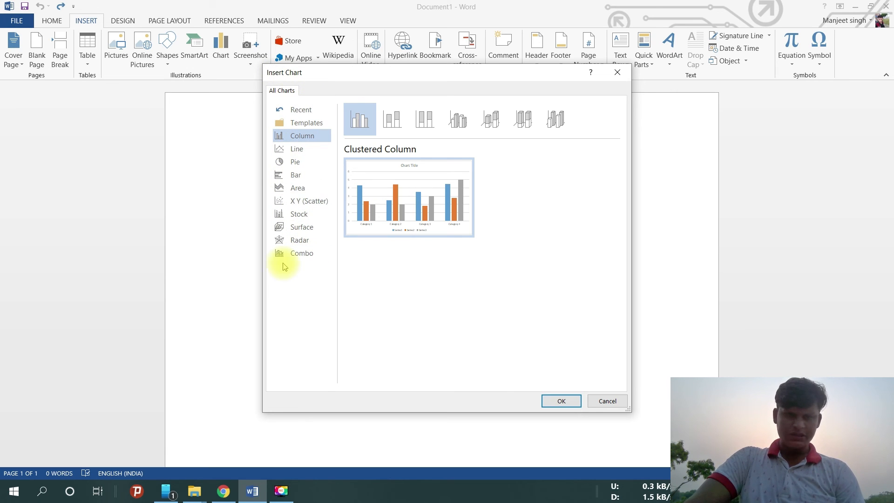
{"action": "left_click", "coordinate": [304, 161]}
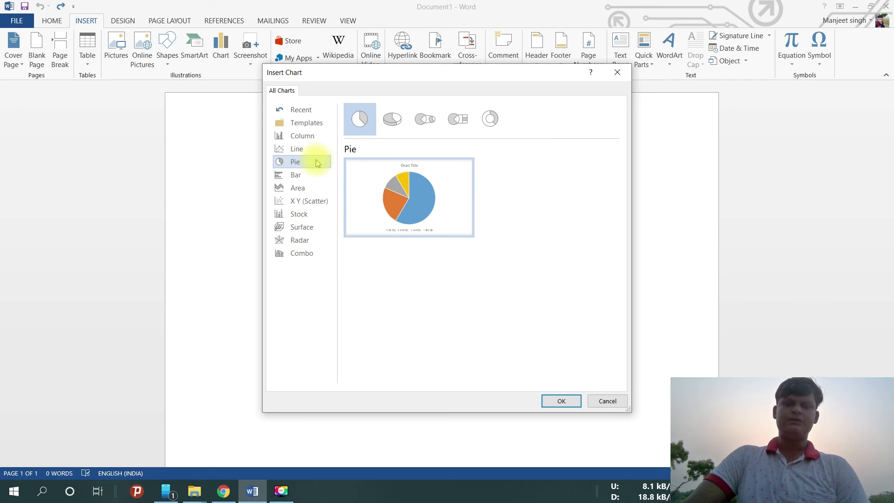
{"action": "mouse_move", "coordinate": [386, 183]}
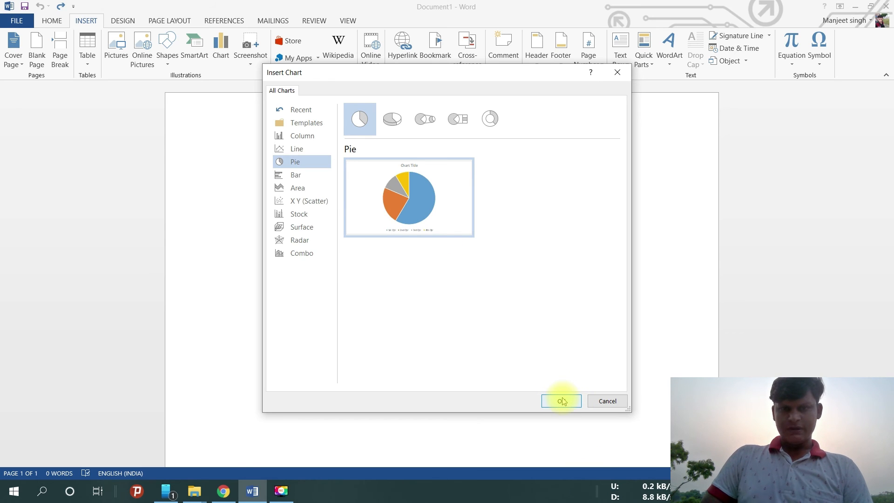
{"action": "left_click", "coordinate": [393, 119]}
{"action": "left_click", "coordinate": [562, 400]}
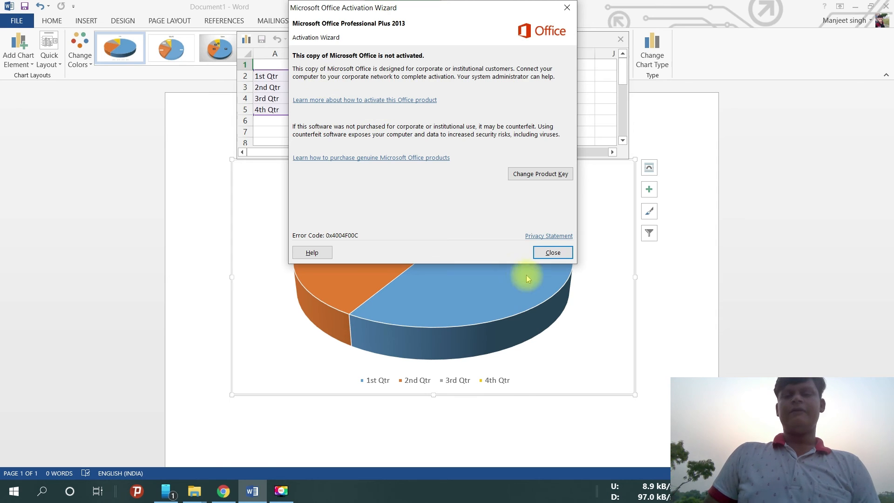
{"action": "left_click", "coordinate": [553, 252]}
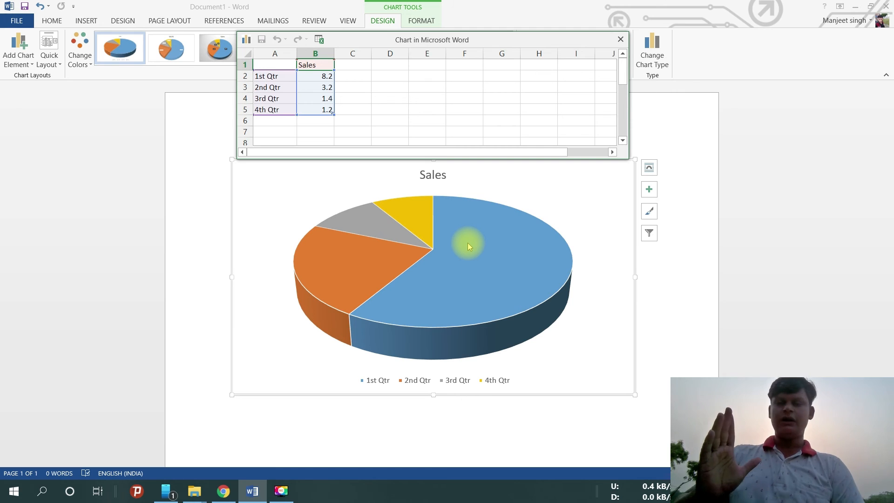
Set the chart's Sales values to 3.5 for 1st Qtr and 1.8 for 2nd Qtr, and close the data sheet
{"action": "left_click", "coordinate": [320, 77]}
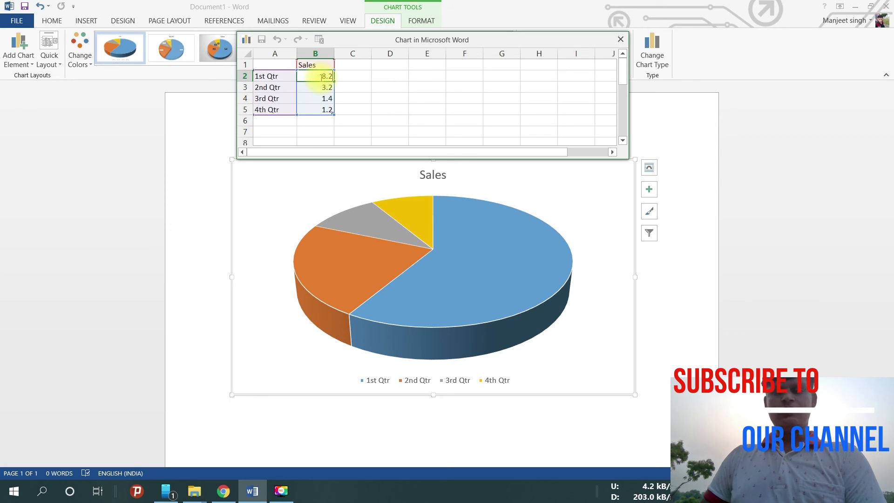
{"action": "key", "text": "BackSpace"}
{"action": "type", "text": "3.5"}
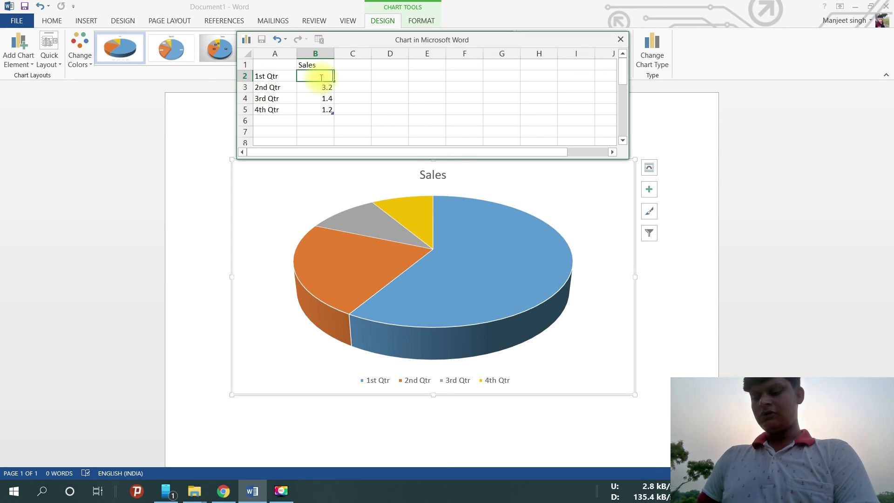
{"action": "key", "text": "Return"}
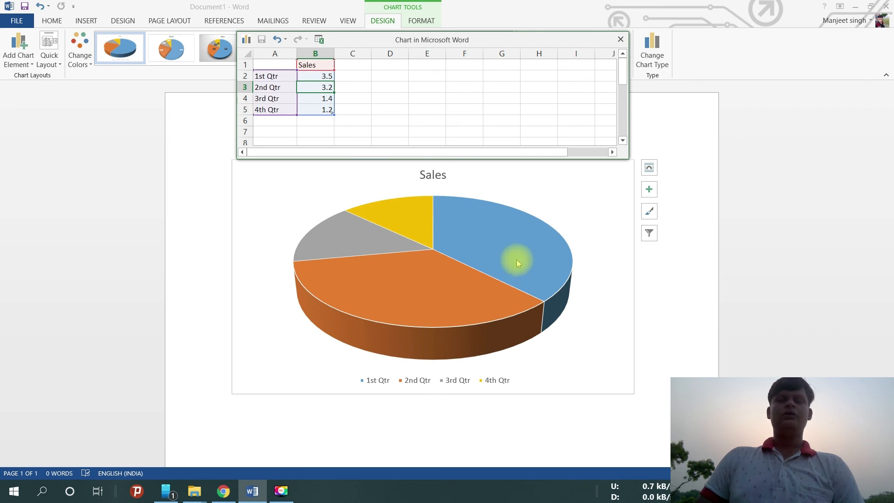
{"action": "double_click", "coordinate": [317, 90]}
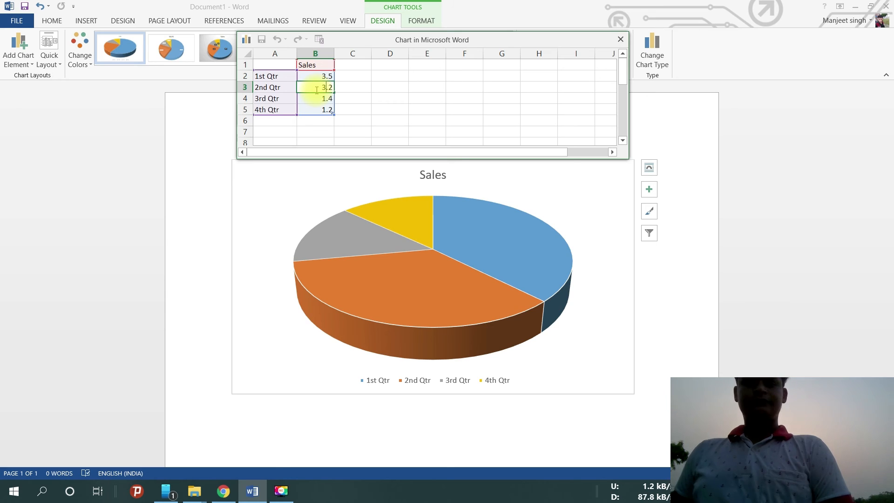
{"action": "key", "text": "BackSpace"}
{"action": "key", "text": "BackSpace"}
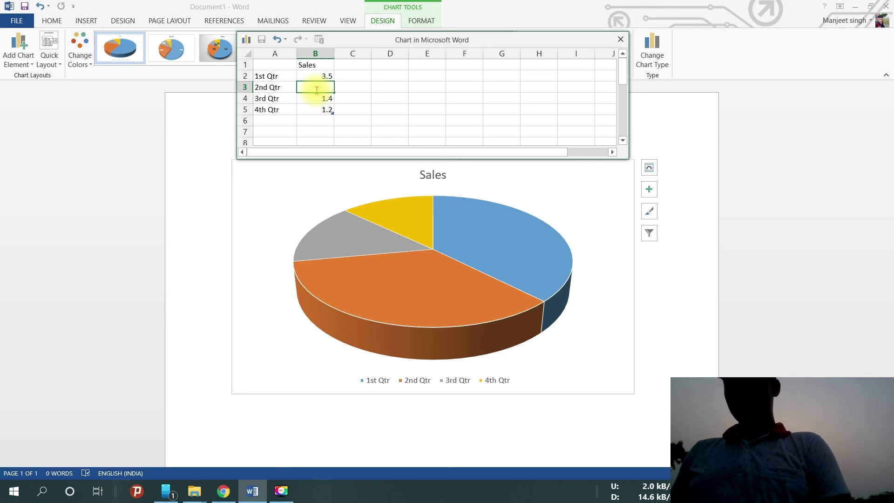
{"action": "key", "text": "Return"}
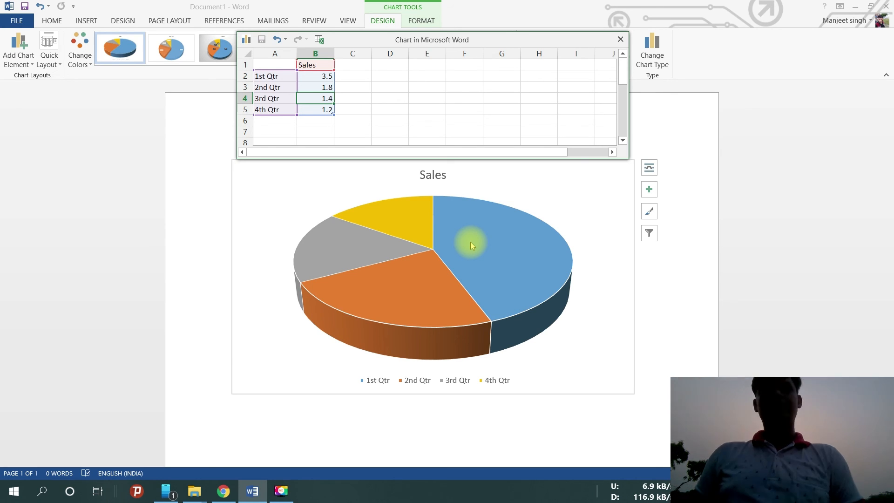
{"action": "left_click", "coordinate": [620, 40]}
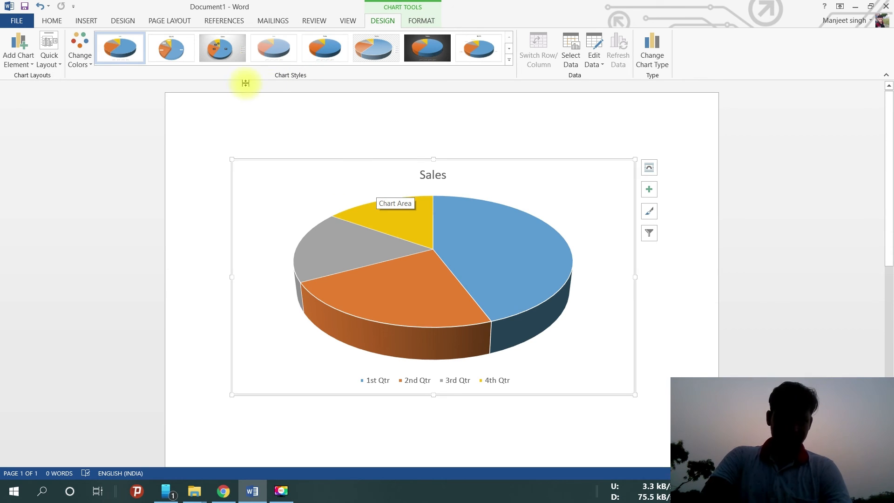
Try the dark-background chart style on the Sales pie chart, and apply the last style in the gallery instead
{"action": "left_click", "coordinate": [459, 262]}
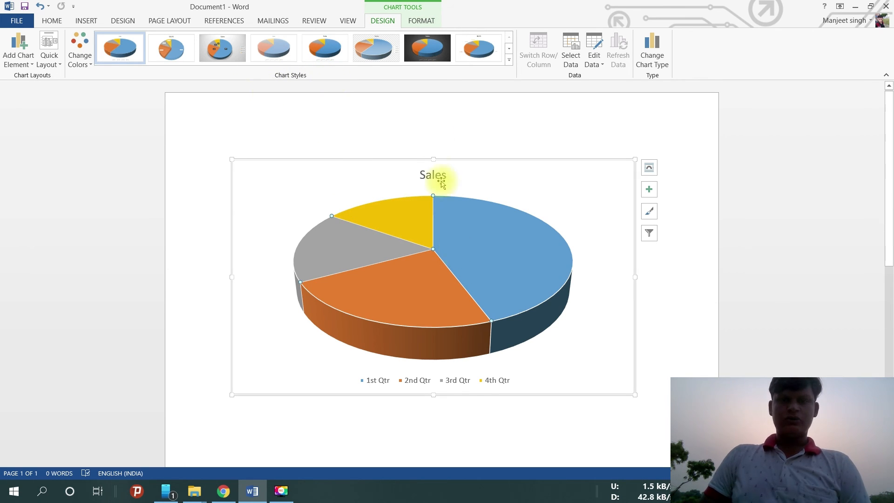
{"action": "left_click", "coordinate": [437, 54]}
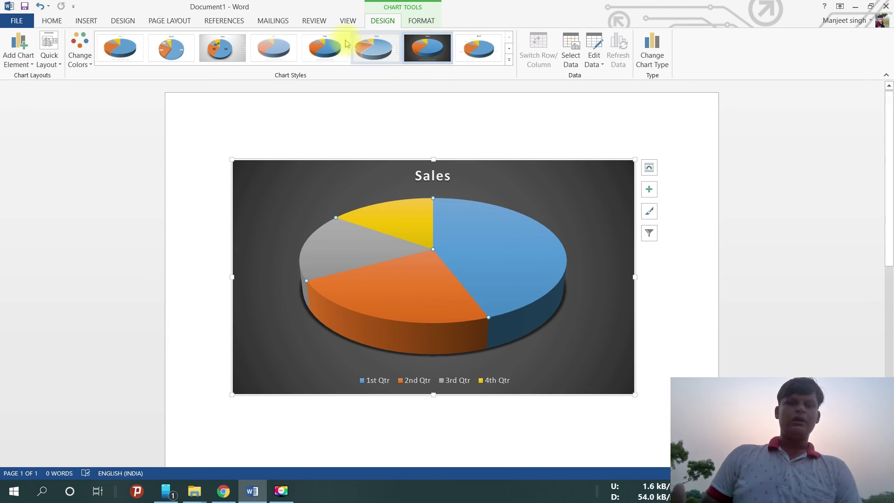
{"action": "left_click", "coordinate": [509, 60]}
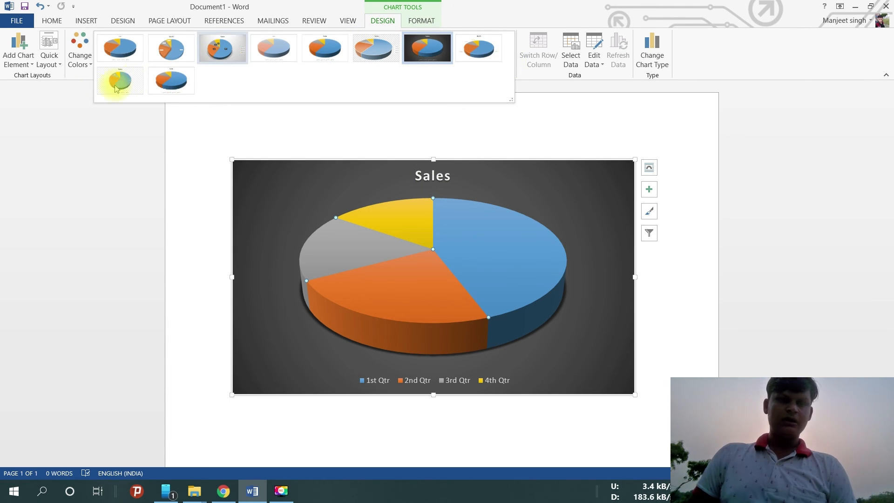
{"action": "left_click", "coordinate": [172, 81]}
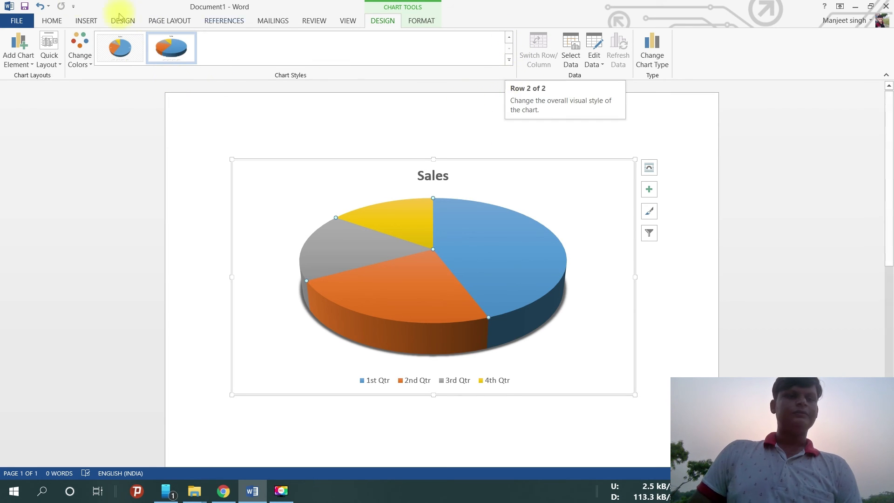
{"action": "left_click", "coordinate": [509, 37]}
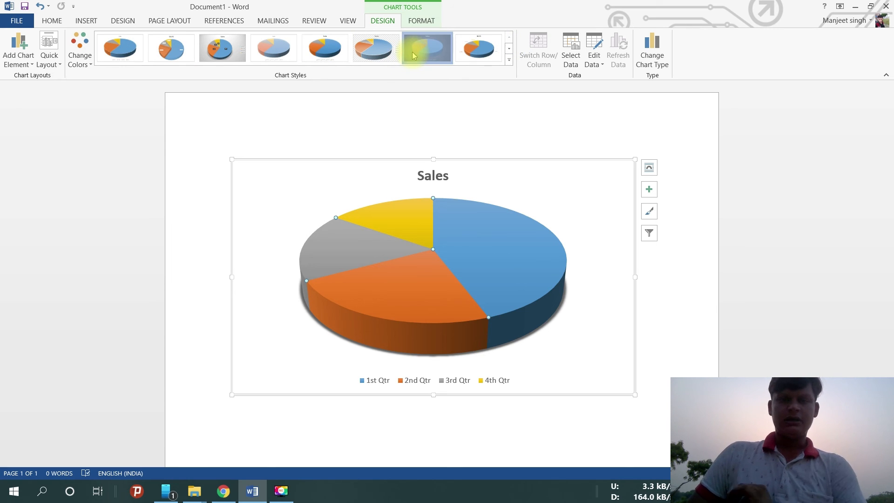
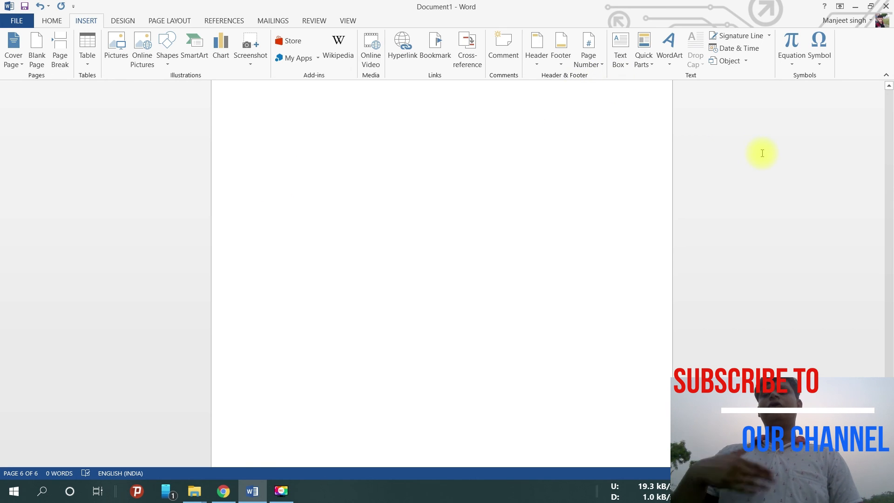
Look through the built-in equations and the additional equations from Office.com
{"action": "left_click", "coordinate": [801, 68]}
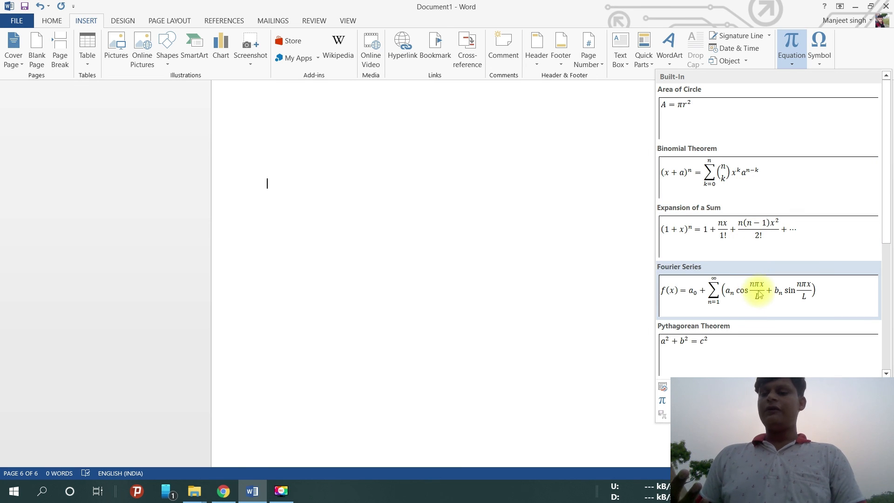
{"action": "scroll", "coordinate": [758, 290], "scroll_direction": "down", "scroll_amount": 3}
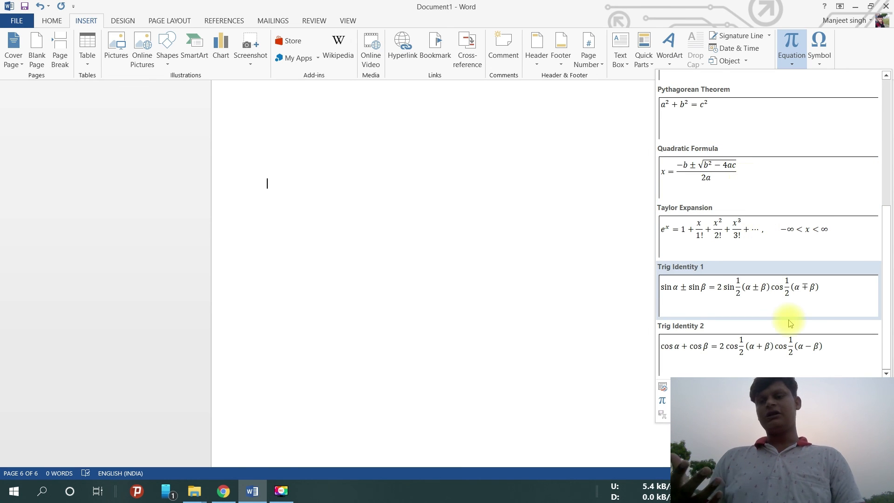
{"action": "scroll", "coordinate": [774, 150], "scroll_direction": "up", "scroll_amount": 3}
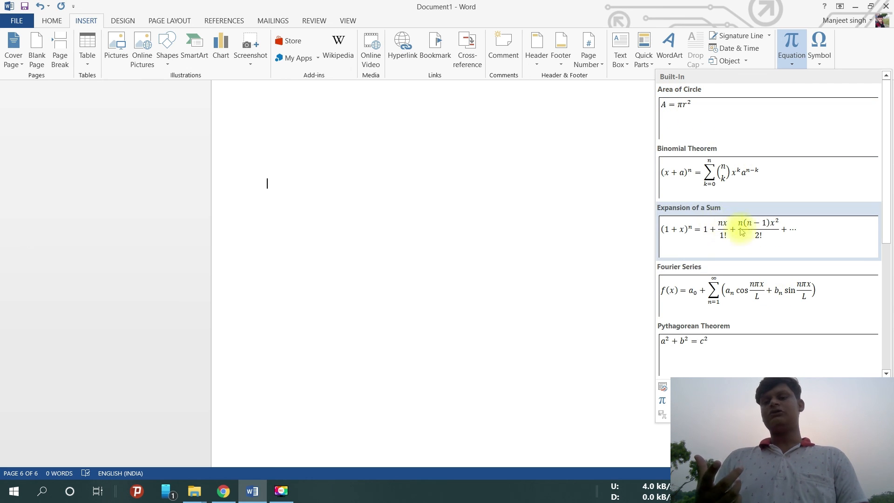
{"action": "scroll", "coordinate": [771, 293], "scroll_direction": "down", "scroll_amount": 4}
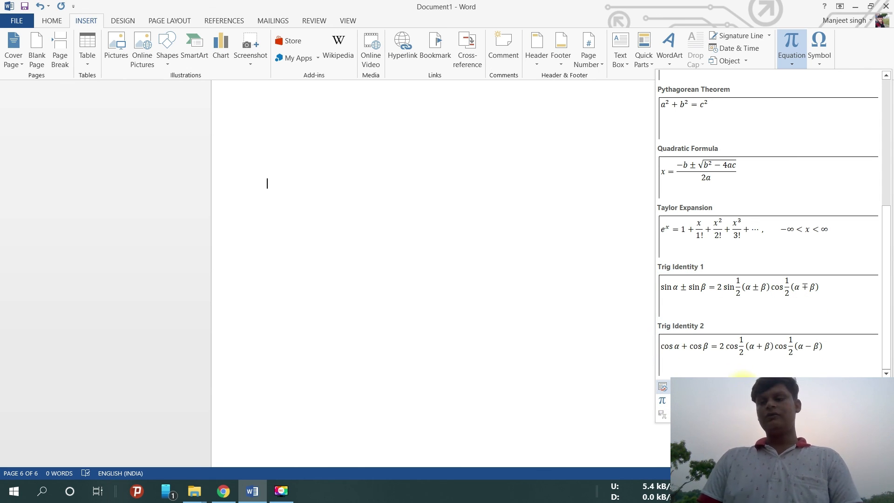
{"action": "mouse_move", "coordinate": [745, 387]}
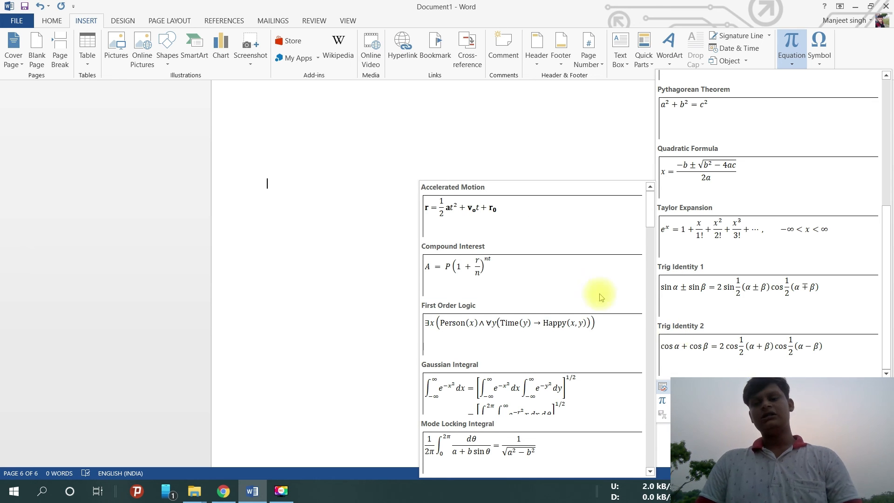
{"action": "scroll", "coordinate": [594, 467], "scroll_direction": "down", "scroll_amount": 5}
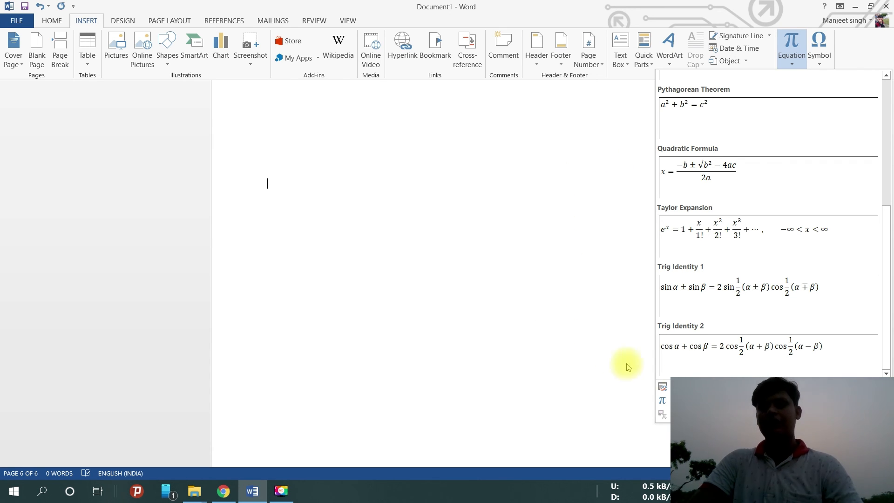
{"action": "key", "text": "Escape"}
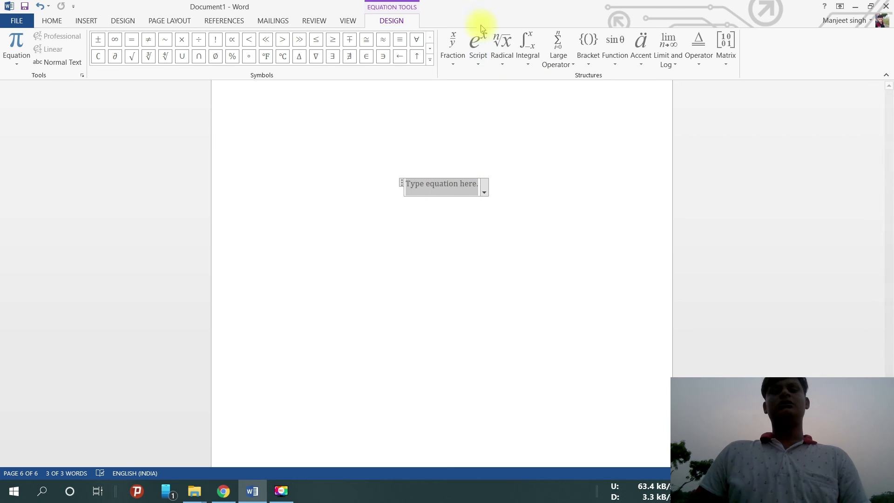
Look through the Script and Integral structures for the empty equation, and undo the equation's insertion
{"action": "left_click", "coordinate": [478, 42]}
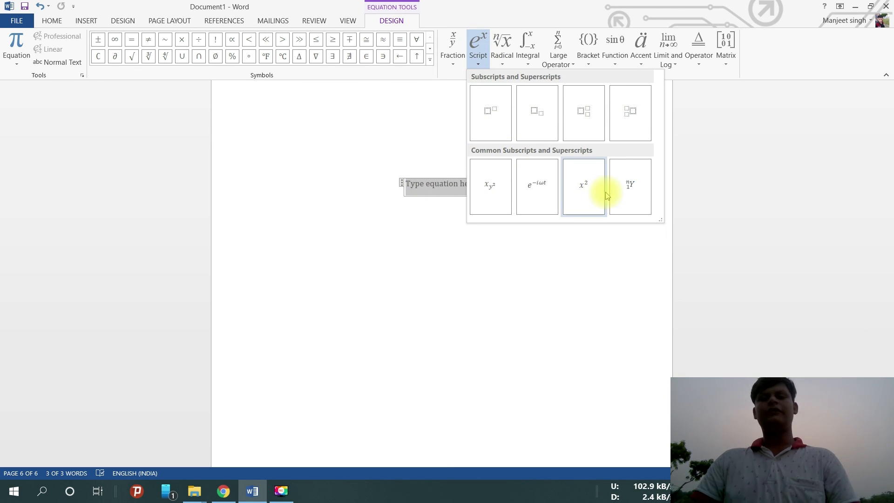
{"action": "left_click", "coordinate": [530, 66]}
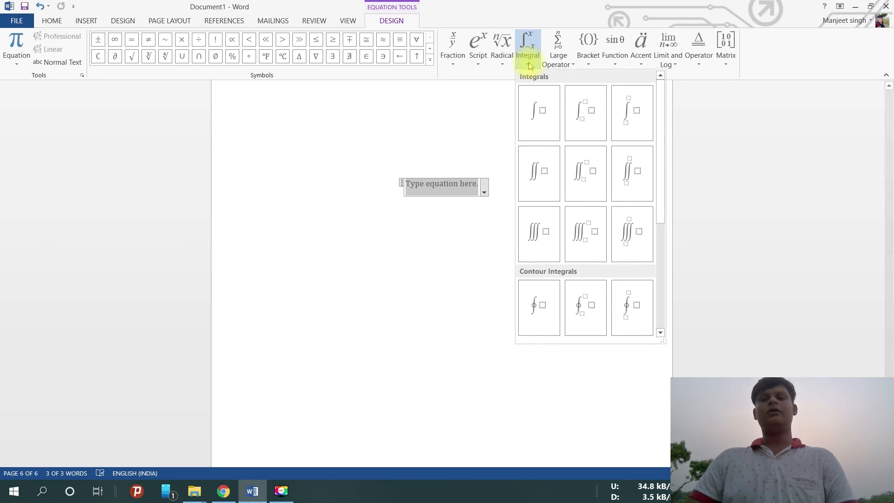
{"action": "scroll", "coordinate": [591, 285], "scroll_direction": "down", "scroll_amount": 3}
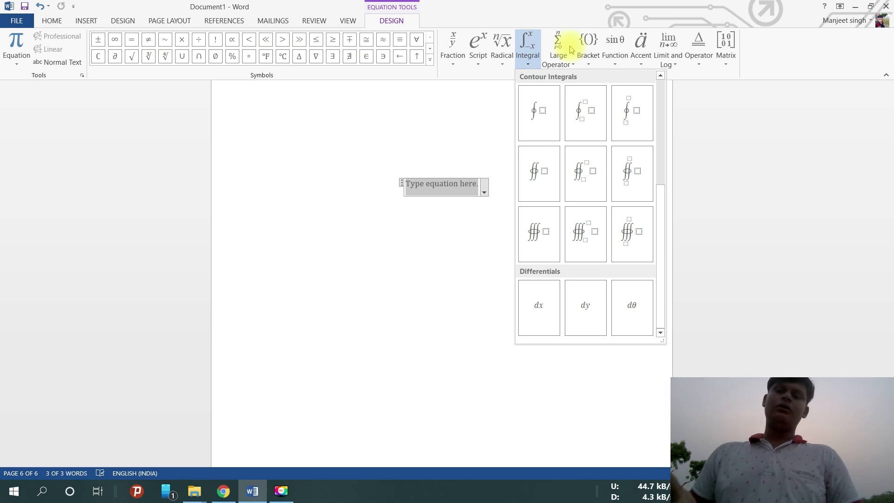
{"action": "left_click", "coordinate": [491, 196]}
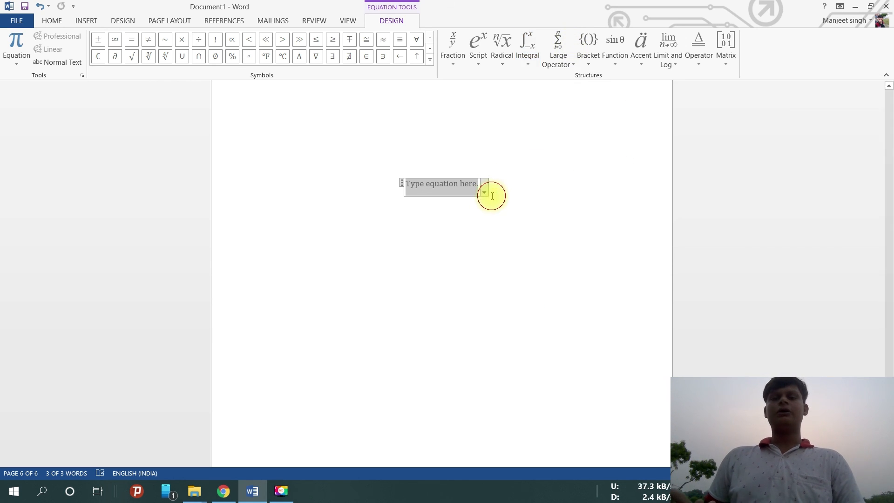
{"action": "left_click", "coordinate": [38, 6]}
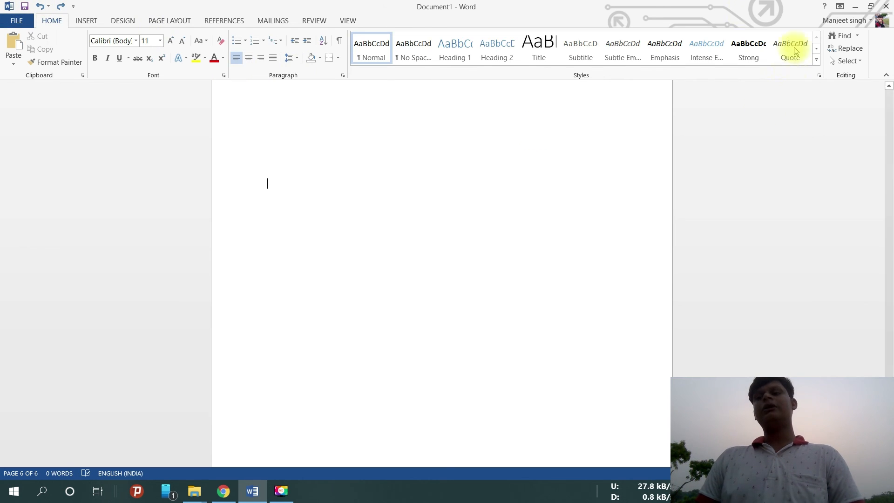
Look at the list of commonly used symbols available for insertion
{"action": "left_click", "coordinate": [86, 20]}
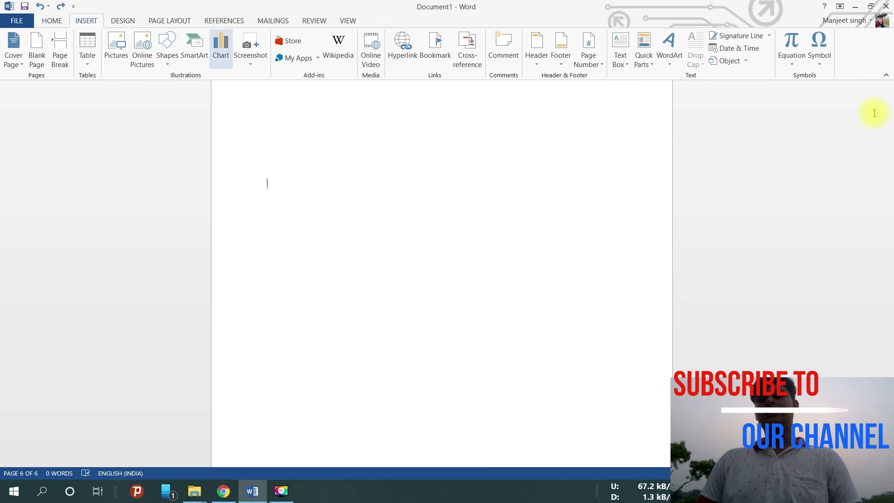
{"action": "left_click", "coordinate": [819, 60]}
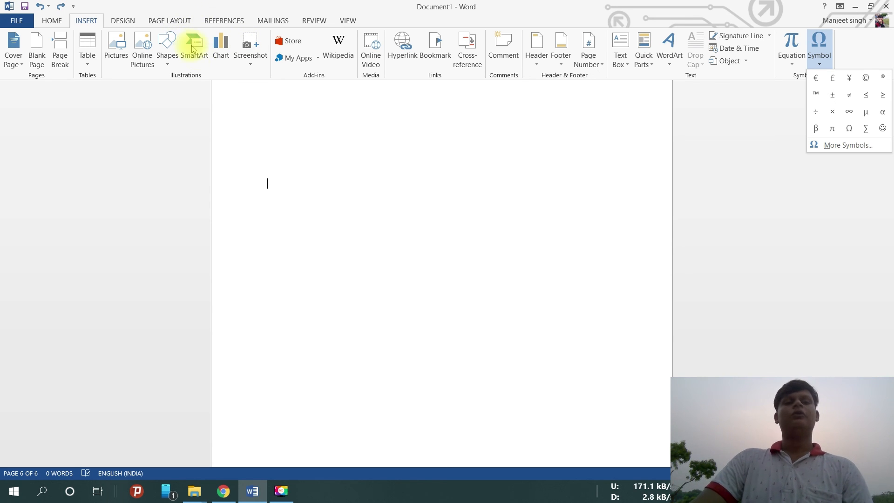
{"action": "left_click", "coordinate": [194, 46]}
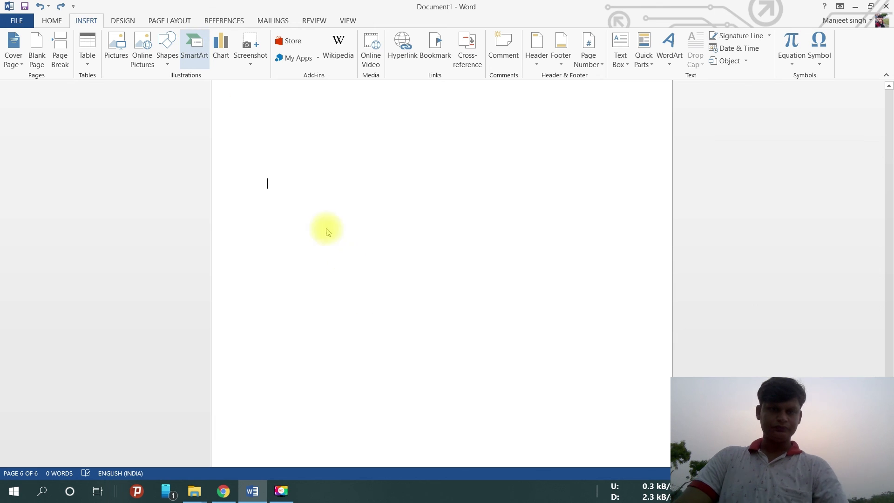
Browse the SmartArt categories and insert a Picture layout with three square picture placeholders and vertical captions beside them
{"action": "left_click", "coordinate": [191, 52]}
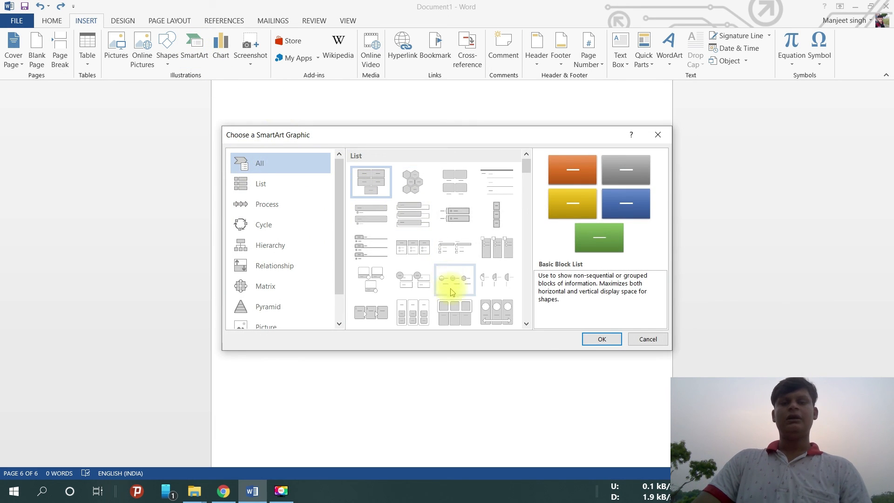
{"action": "scroll", "coordinate": [449, 282], "scroll_direction": "down", "scroll_amount": 1}
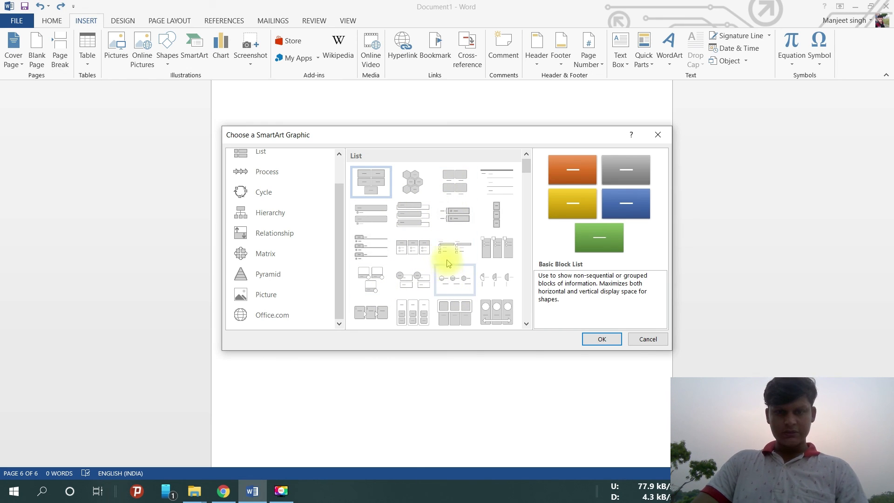
{"action": "scroll", "coordinate": [414, 234], "scroll_direction": "up", "scroll_amount": 1}
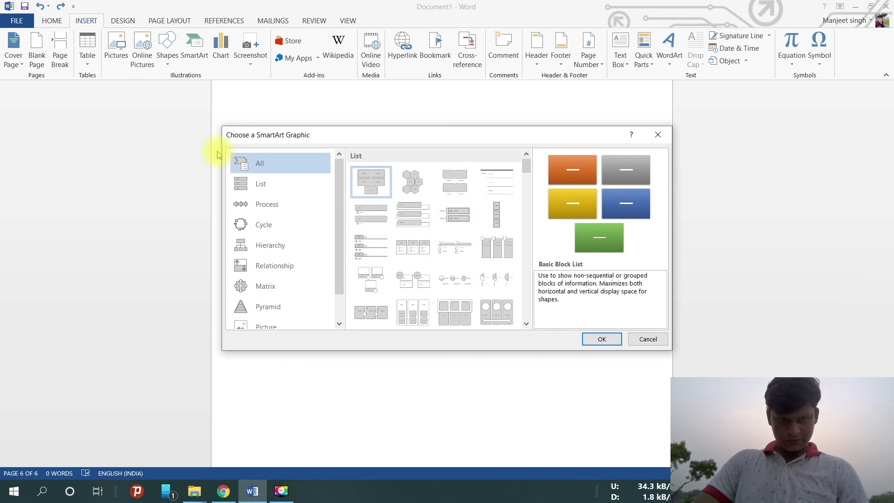
{"action": "left_click", "coordinate": [262, 184]}
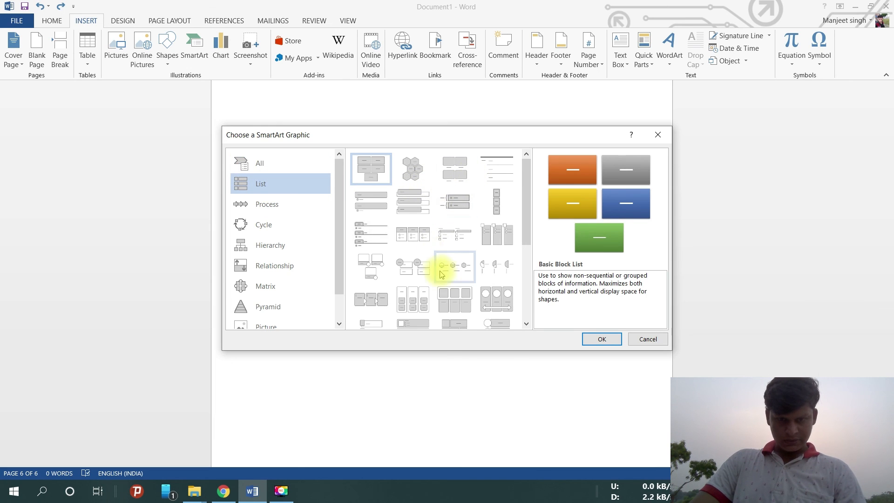
{"action": "scroll", "coordinate": [435, 260], "scroll_direction": "down", "scroll_amount": 1}
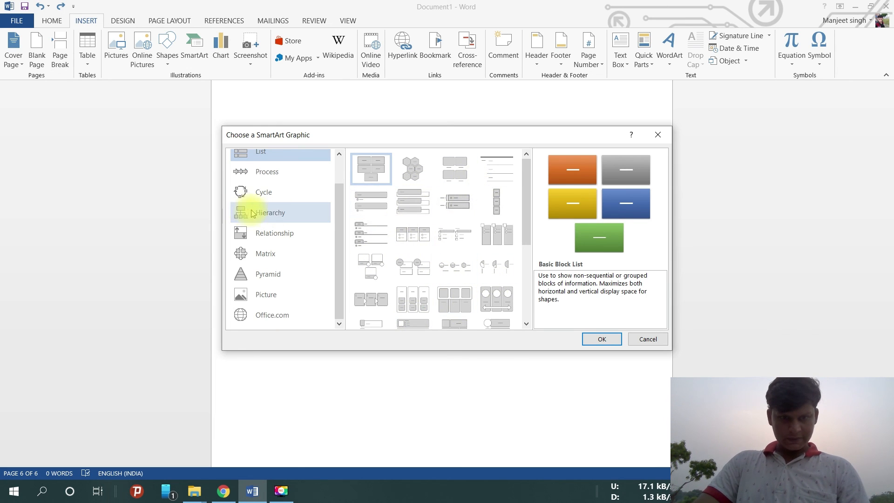
{"action": "left_click", "coordinate": [270, 211]}
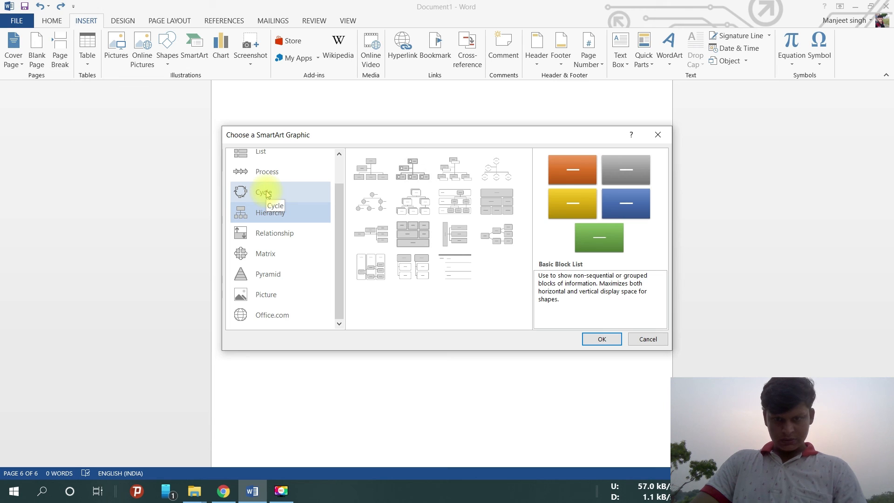
{"action": "left_click", "coordinate": [266, 192]}
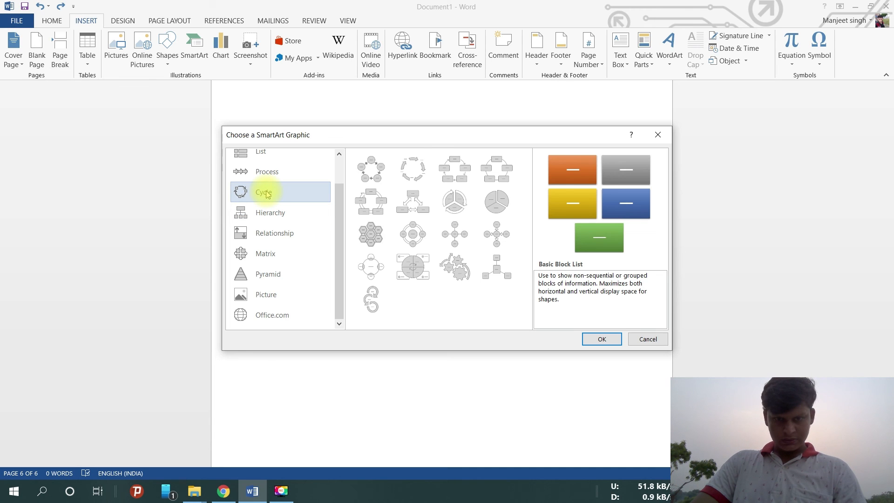
{"action": "left_click", "coordinate": [283, 251]}
{"action": "left_click", "coordinate": [284, 275]}
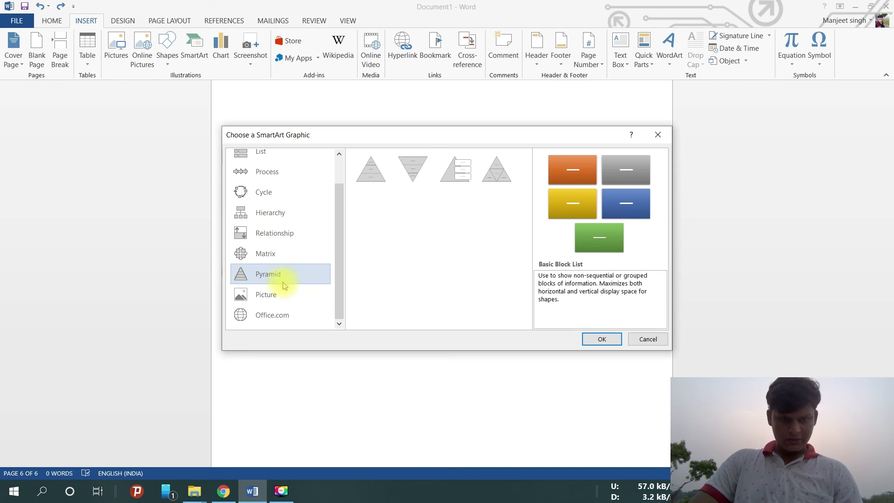
{"action": "left_click", "coordinate": [283, 295]}
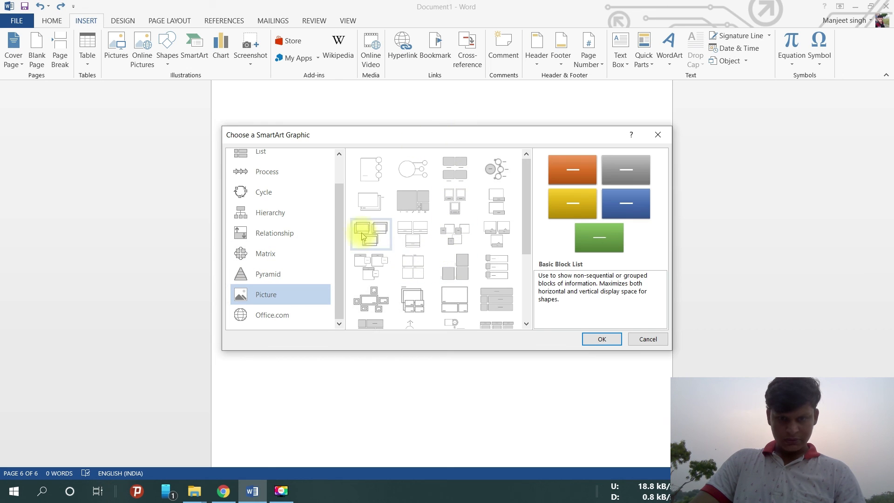
{"action": "double_click", "coordinate": [467, 272]}
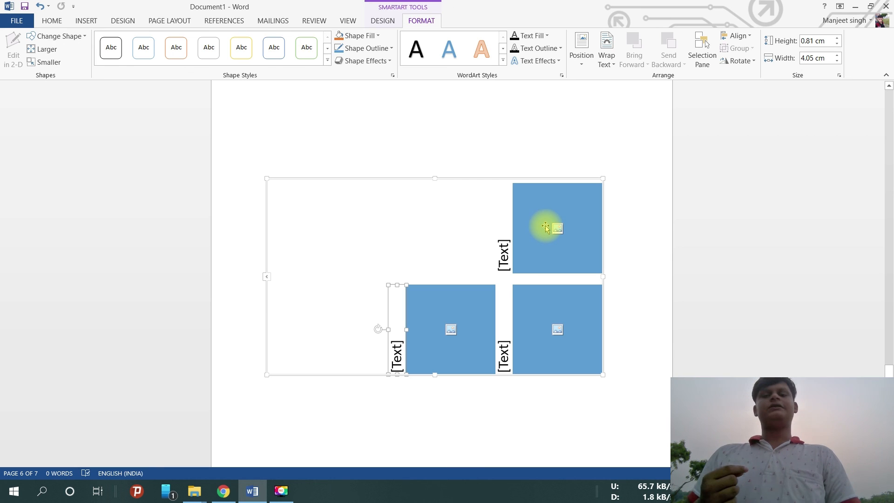
Fill the three SmartArt captions with a person's first name each, in capital letters
{"action": "left_click", "coordinate": [503, 254]}
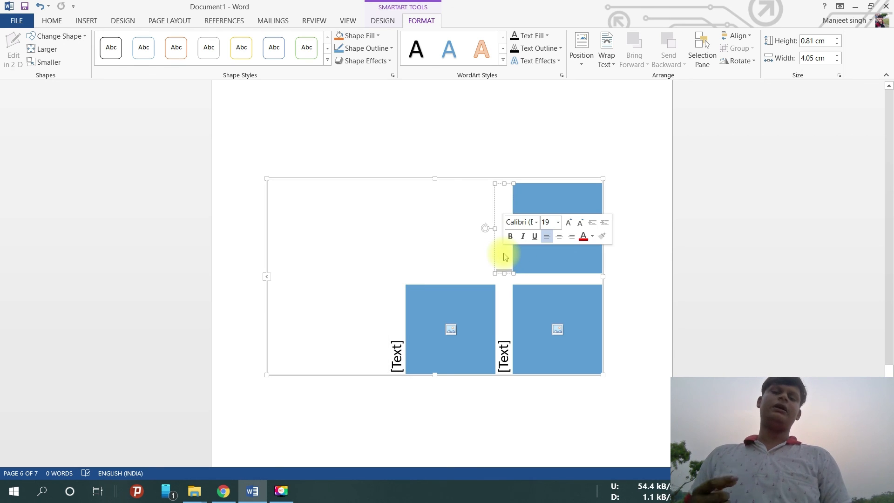
{"action": "type", "text": "MANJEET"}
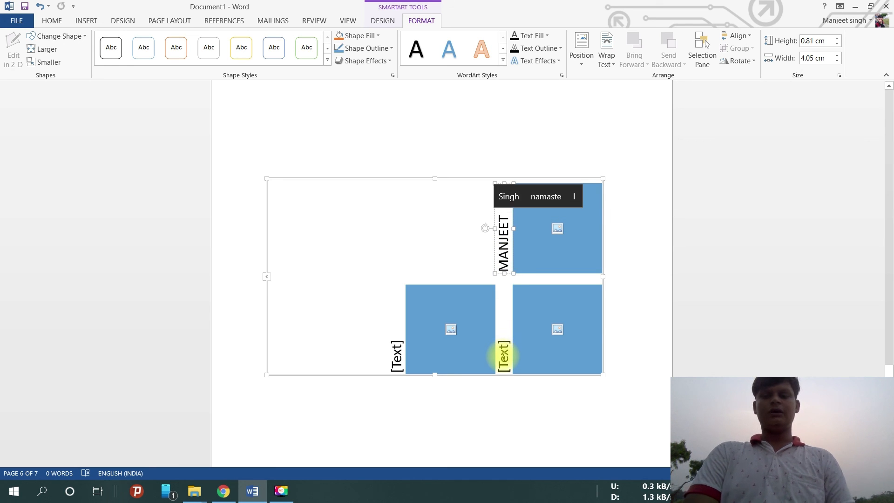
{"action": "left_click", "coordinate": [504, 357]}
{"action": "type", "text": "RAJA"}
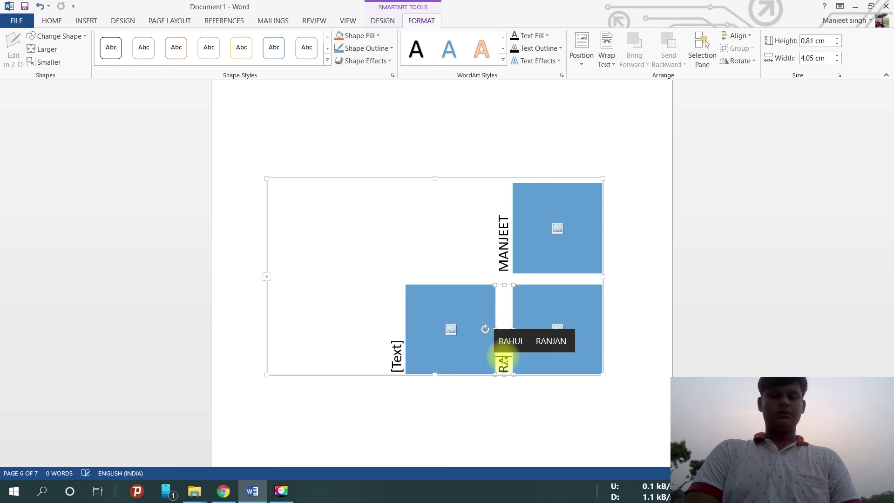
{"action": "left_click", "coordinate": [399, 359]}
{"action": "type", "text": "ANSHU"}
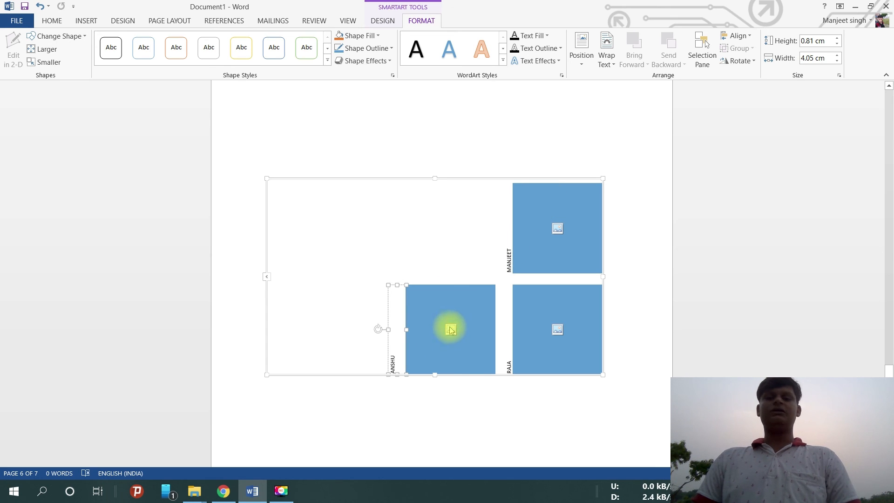
Try to add a picture to the SmartArt's upper placeholder, and add a blank paragraph below the graphic
{"action": "left_click", "coordinate": [561, 233]}
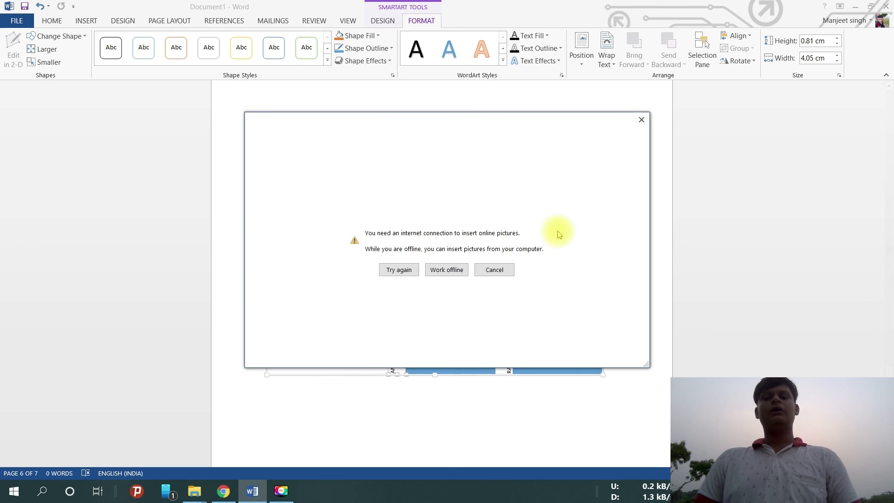
{"action": "left_click", "coordinate": [641, 120]}
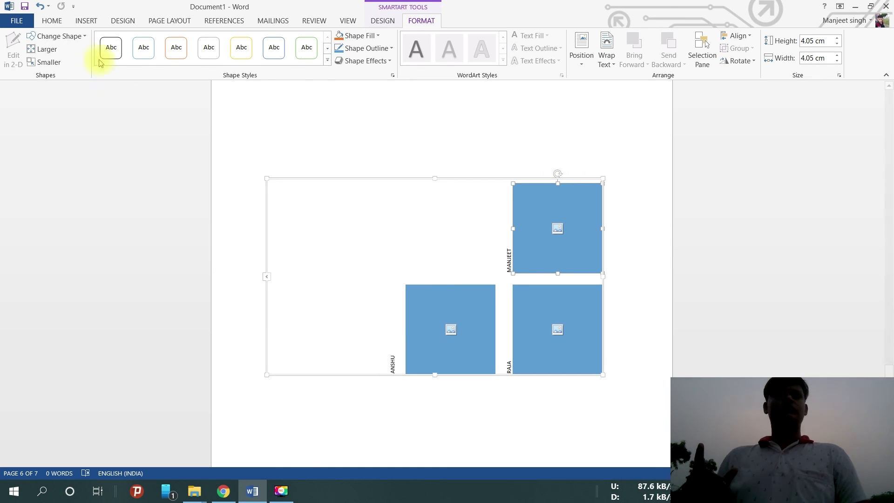
{"action": "left_click", "coordinate": [85, 20]}
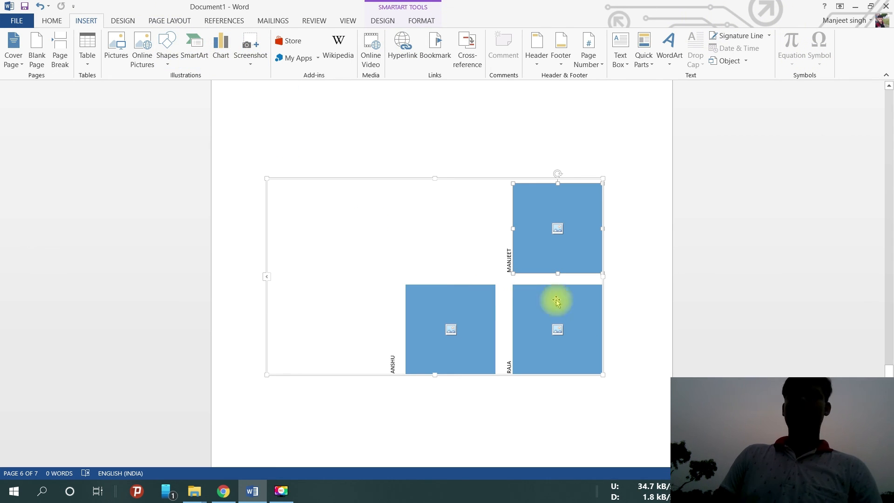
{"action": "left_click", "coordinate": [620, 362]}
{"action": "key", "text": "Return"}
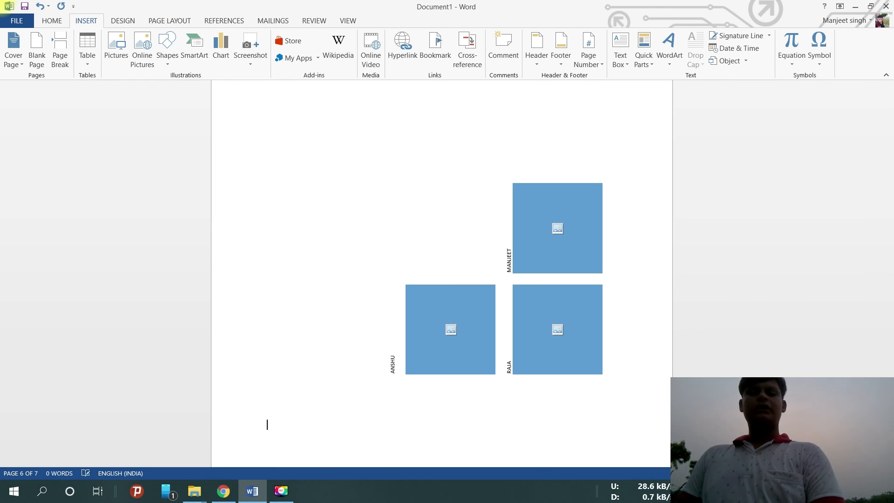
Insert a screen clipping of the browser's video upload dialog, covering its title and step bar, below the SmartArt graphic
{"action": "key", "text": "Return"}
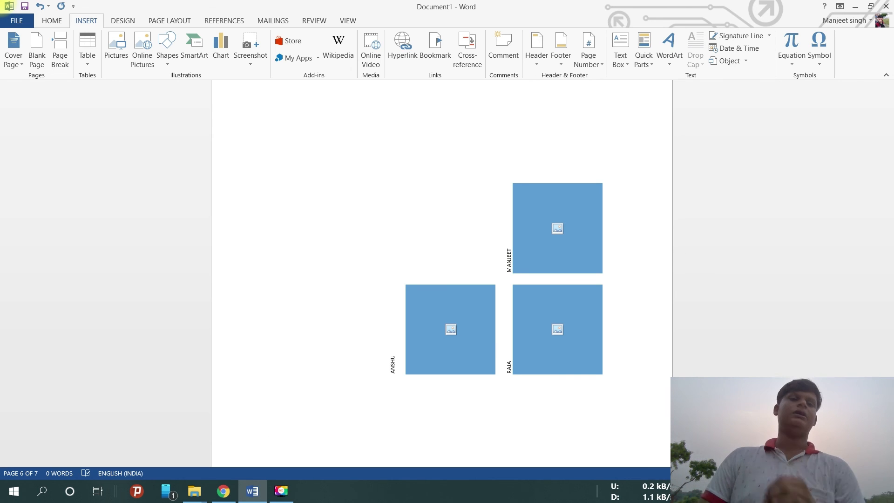
{"action": "left_click", "coordinate": [253, 65]}
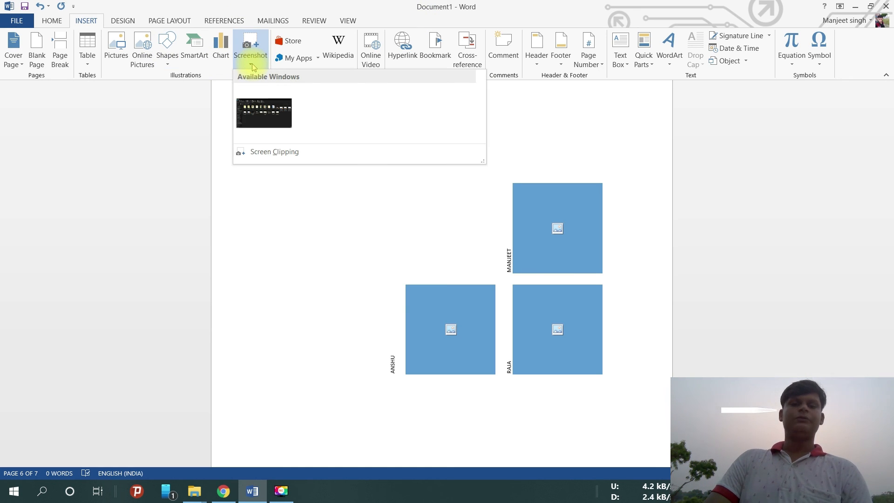
{"action": "left_click", "coordinate": [279, 152]}
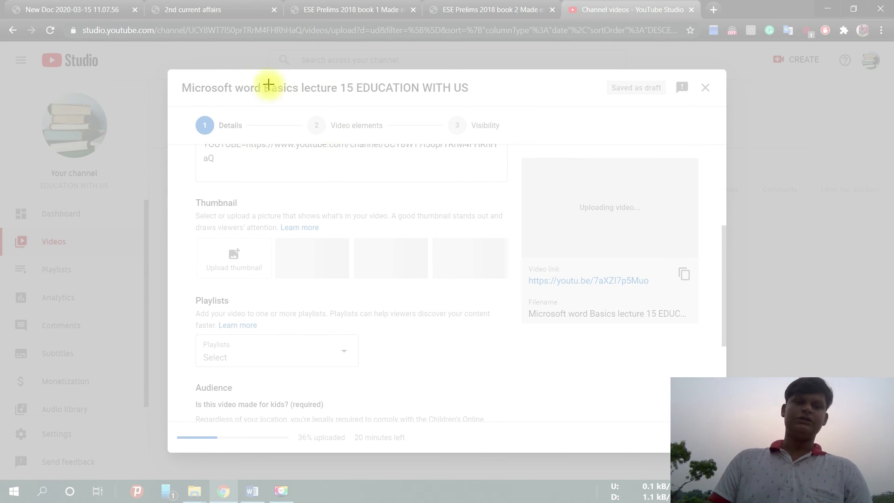
{"action": "left_click_drag", "start_coordinate": [175, 78], "coordinate": [520, 171]}
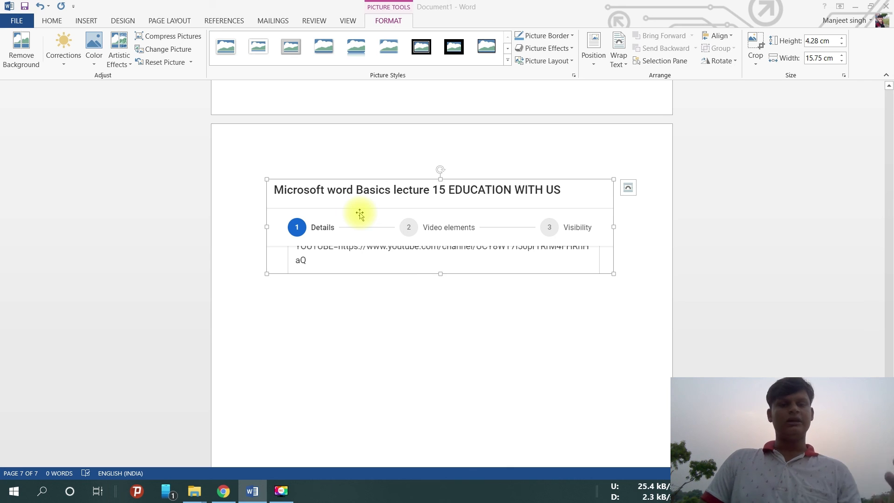
Try to move the inserted screen clipping sideways on the page, and place the cursor after the clipping
{"action": "key", "text": "Left"}
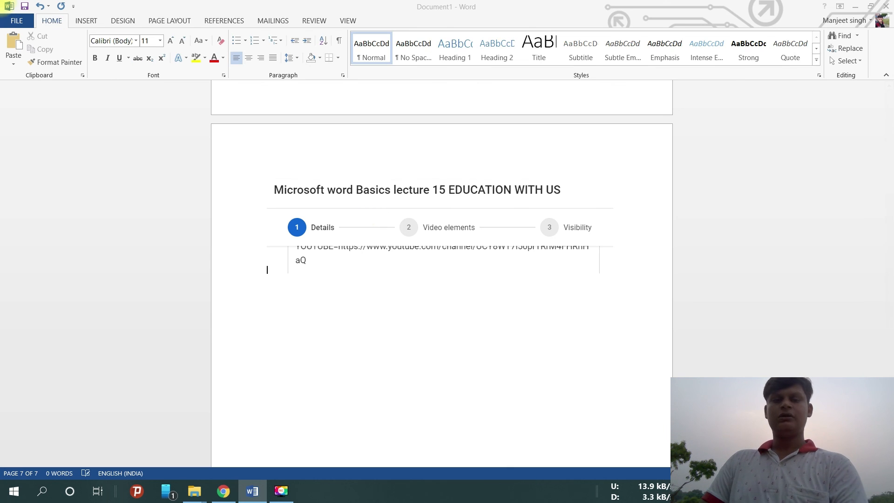
{"action": "left_click", "coordinate": [374, 210]}
{"action": "left_click_drag", "start_coordinate": [374, 211], "coordinate": [474, 227]}
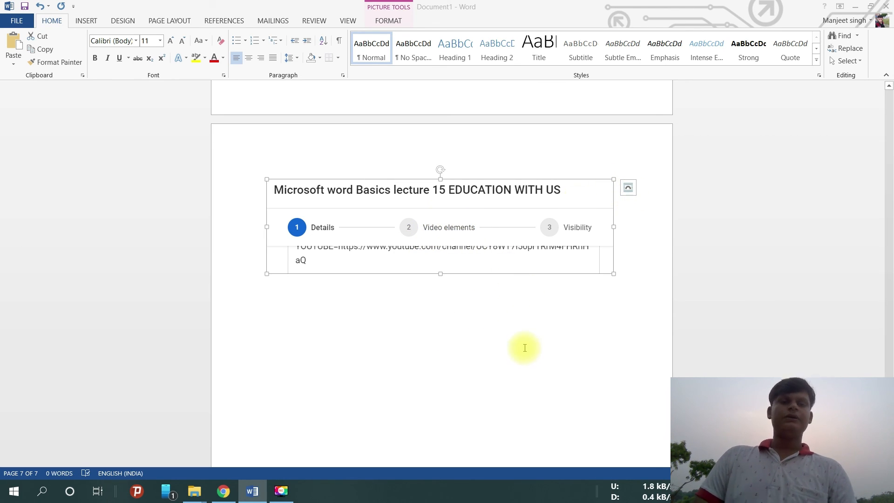
{"action": "left_click", "coordinate": [625, 256]}
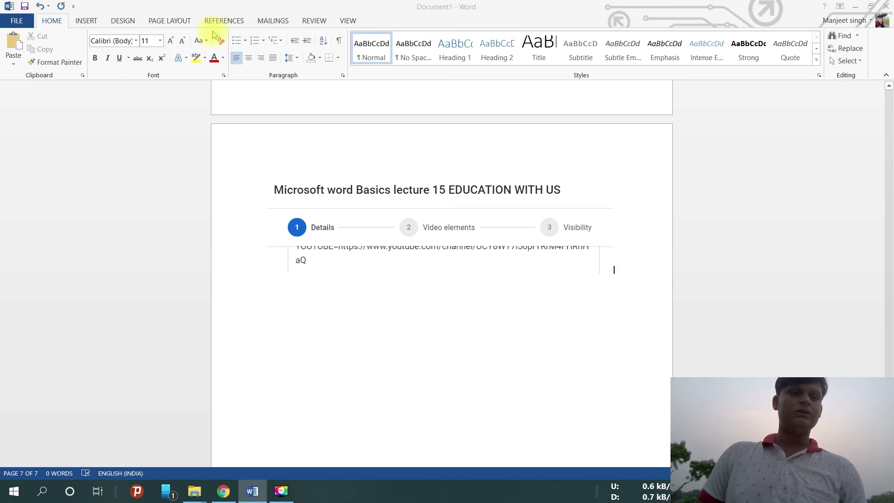
{"action": "left_click", "coordinate": [86, 20]}
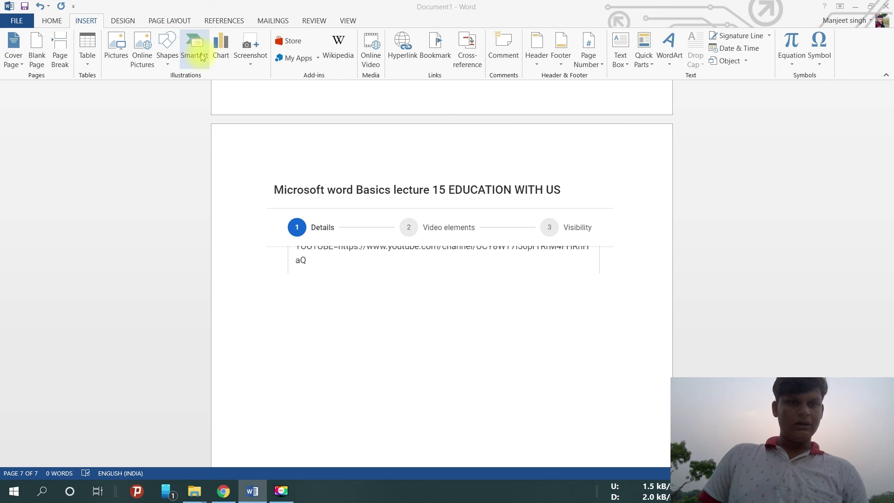
{"action": "left_click", "coordinate": [254, 60]}
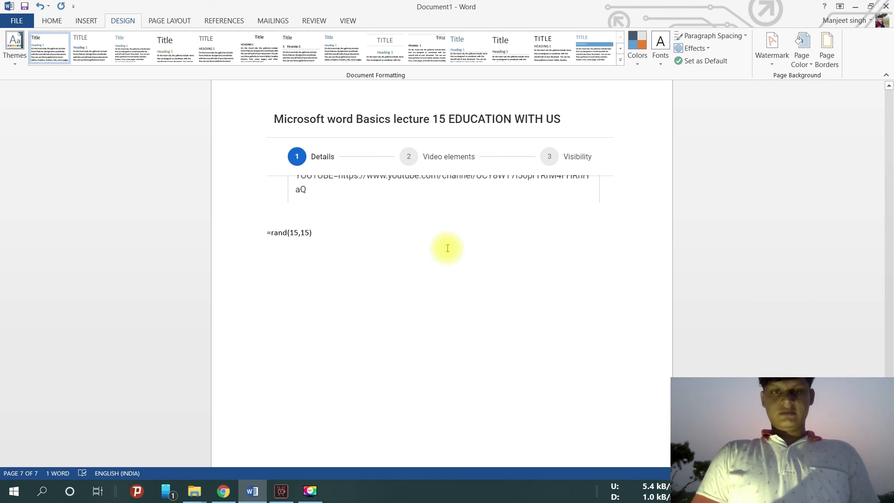
Generate sample text below the screen clipping from the formula =rand(15,15)
{"action": "key", "text": "Return"}
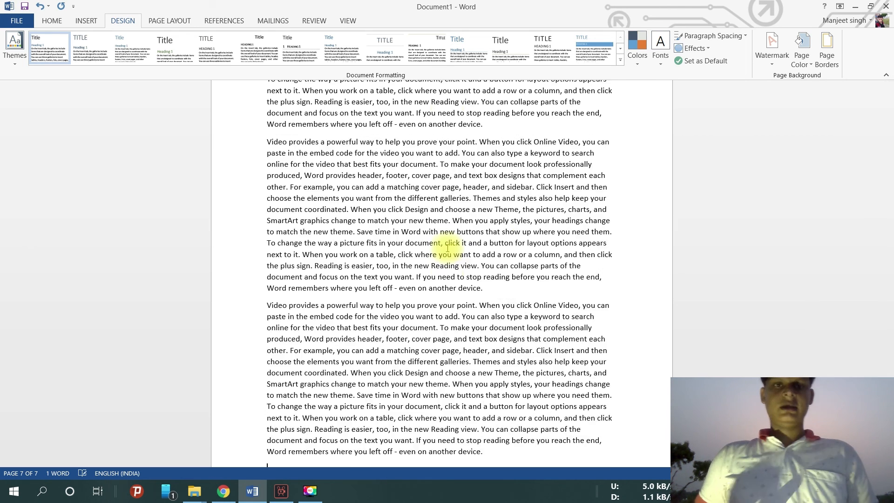
{"action": "scroll", "coordinate": [391, 199], "scroll_direction": "up", "scroll_amount": 10}
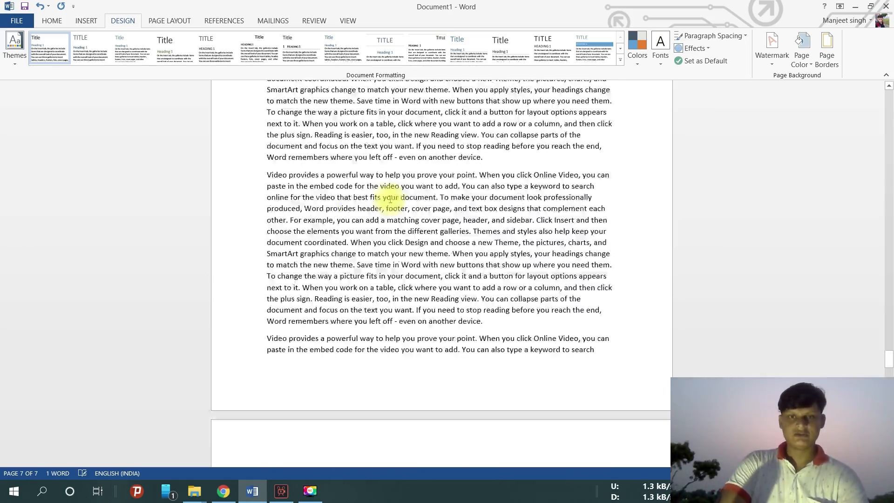
{"action": "scroll", "coordinate": [390, 199], "scroll_direction": "up", "scroll_amount": 10}
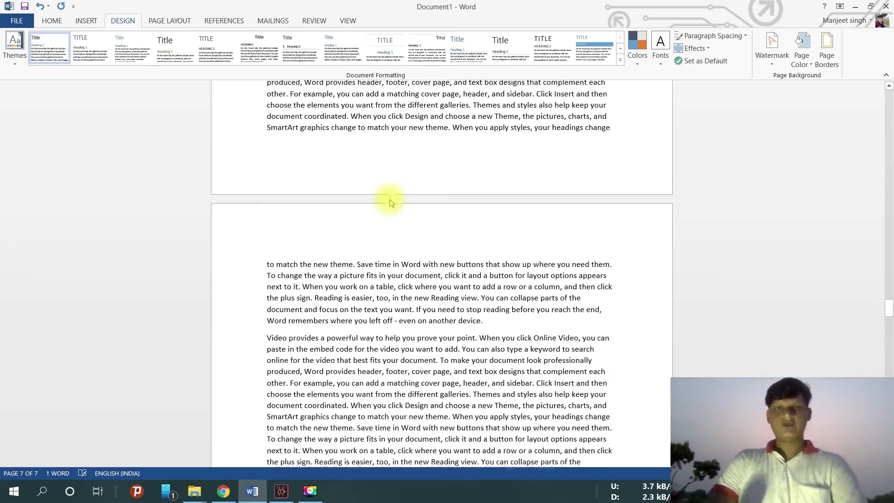
{"action": "scroll", "coordinate": [390, 199], "scroll_direction": "up", "scroll_amount": 10}
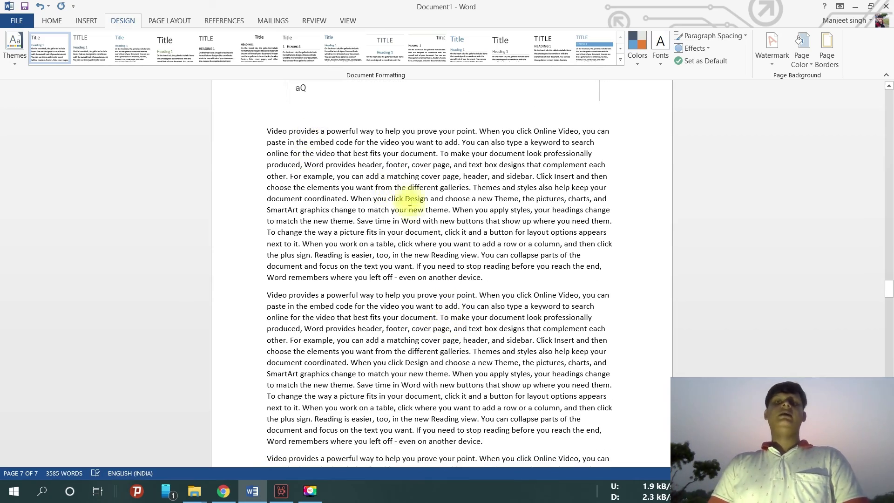
{"action": "scroll", "coordinate": [400, 201], "scroll_direction": "up", "scroll_amount": 3}
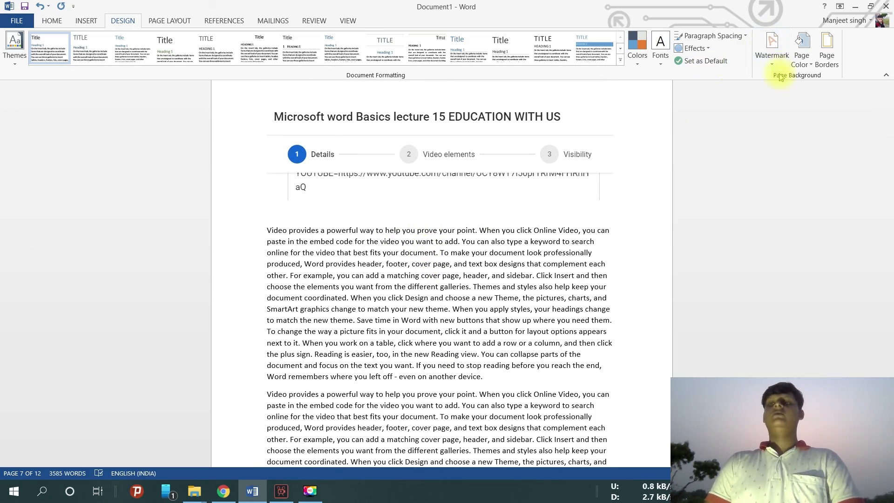
Apply the custom diagonal CONFIDENTIAL watermark saved in the watermark gallery to the document's pages
{"action": "left_click", "coordinate": [771, 56]}
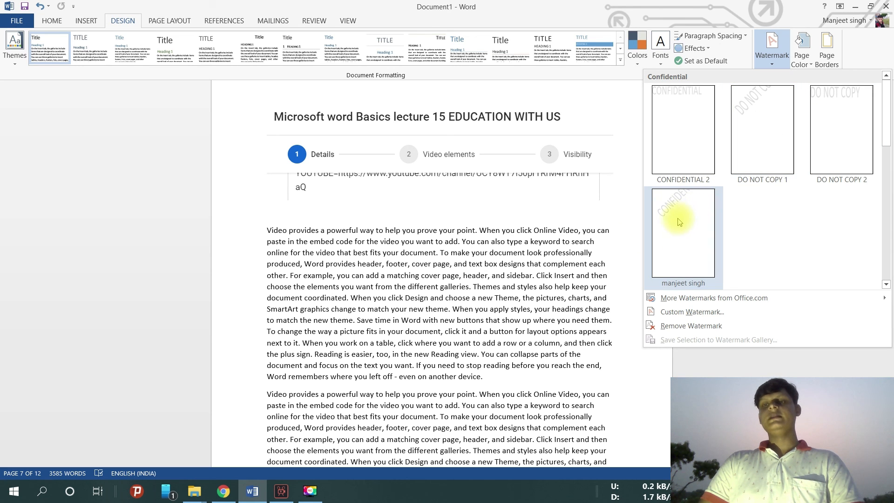
{"action": "left_click", "coordinate": [682, 235]}
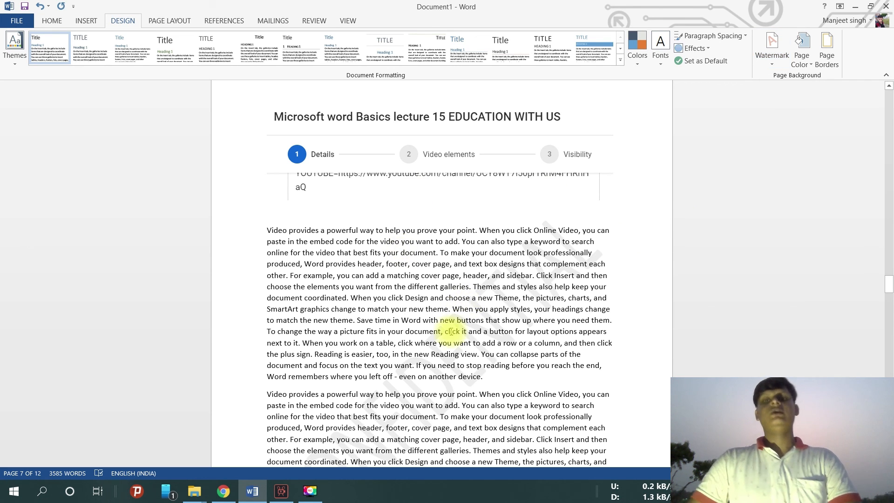
{"action": "scroll", "coordinate": [396, 298], "scroll_direction": "down", "scroll_amount": 4}
{"action": "scroll", "coordinate": [412, 294], "scroll_direction": "up", "scroll_amount": 3, "text": "ctrl"}
{"action": "scroll", "coordinate": [415, 294], "scroll_direction": "up", "scroll_amount": 2, "text": "ctrl"}
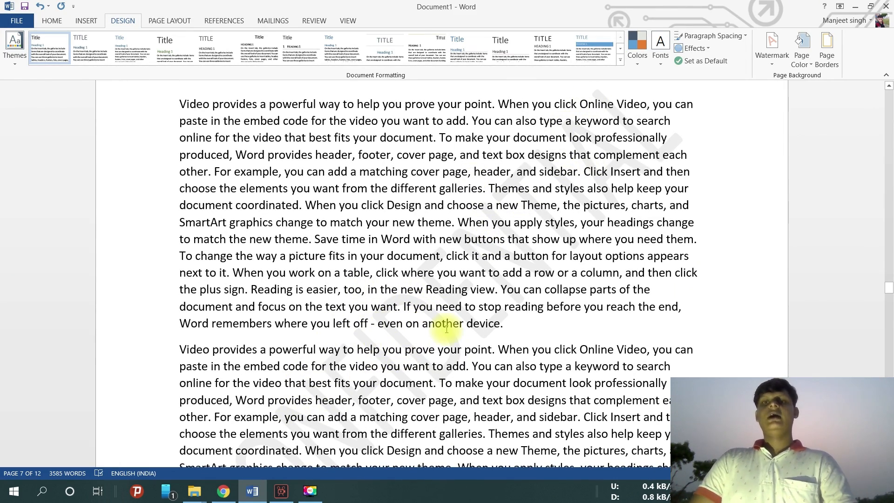
{"action": "scroll", "coordinate": [535, 377], "scroll_direction": "down", "scroll_amount": 6}
{"action": "scroll", "coordinate": [550, 381], "scroll_direction": "down", "scroll_amount": 10}
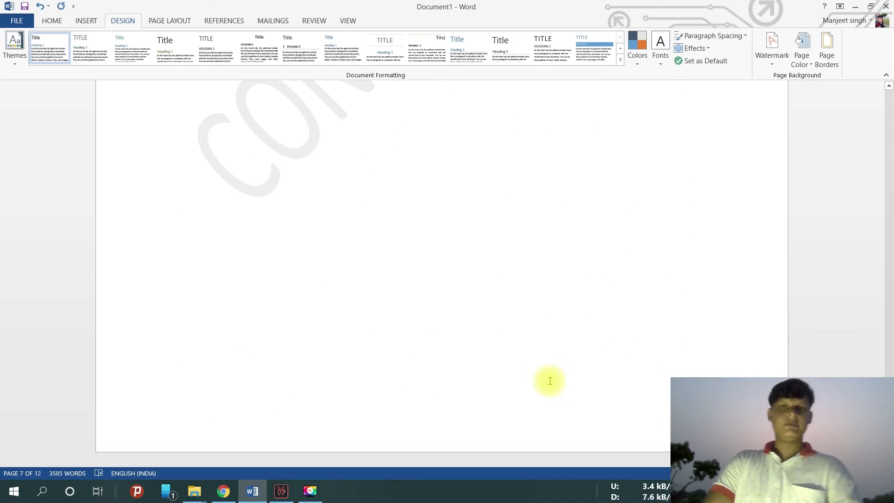
{"action": "scroll", "coordinate": [527, 334], "scroll_direction": "down", "scroll_amount": 20}
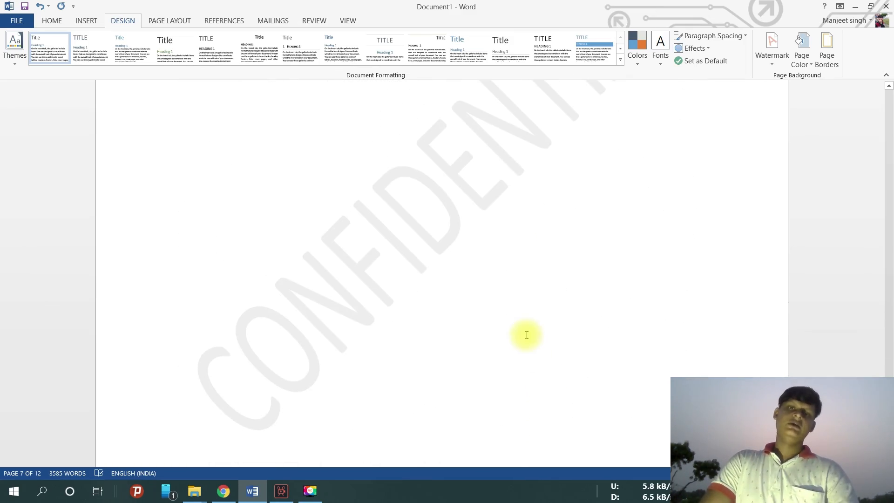
{"action": "scroll", "coordinate": [507, 270], "scroll_direction": "up", "scroll_amount": 15}
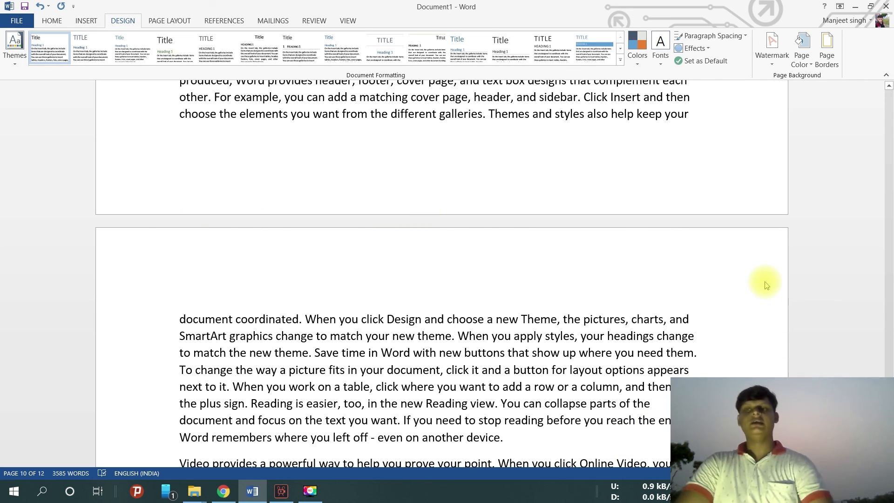
Set the page color of the document to the standard yellow
{"action": "left_click", "coordinate": [811, 66]}
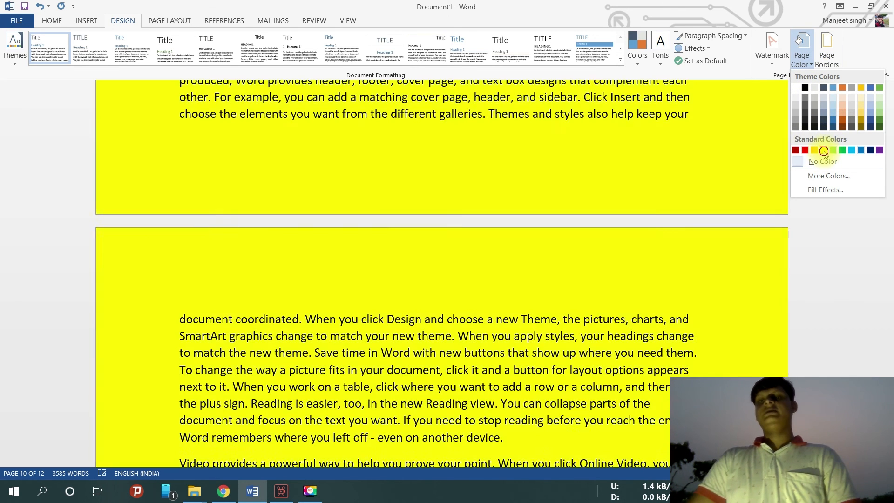
{"action": "left_click", "coordinate": [825, 150]}
{"action": "scroll", "coordinate": [737, 339], "scroll_direction": "down", "scroll_amount": 10}
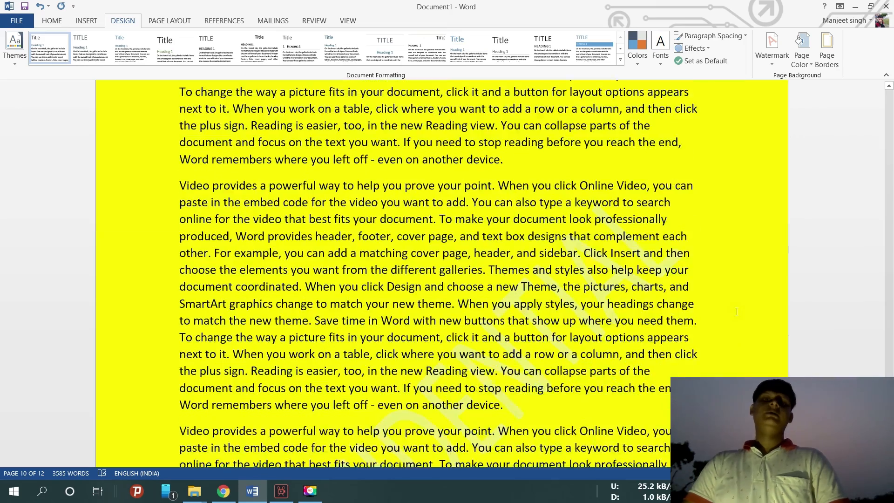
{"action": "scroll", "coordinate": [750, 288], "scroll_direction": "down", "scroll_amount": 2}
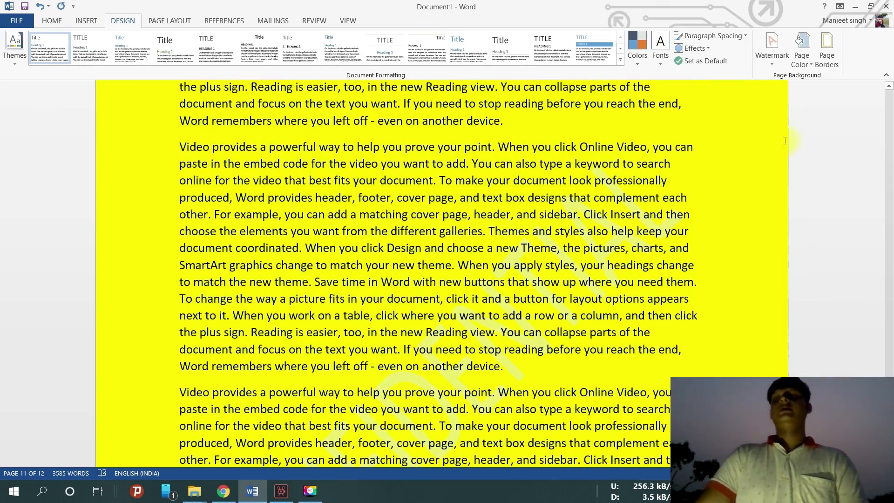
Change the page color of the document to the standard red
{"action": "left_click", "coordinate": [802, 46]}
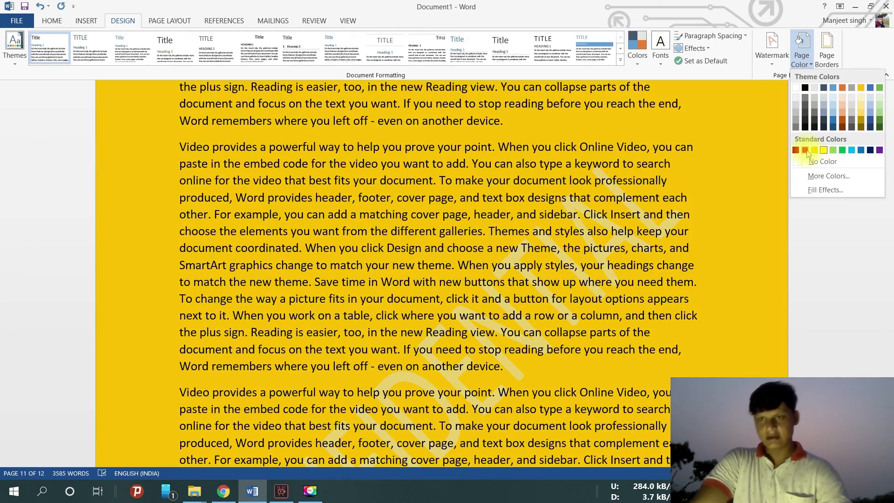
{"action": "left_click", "coordinate": [805, 149]}
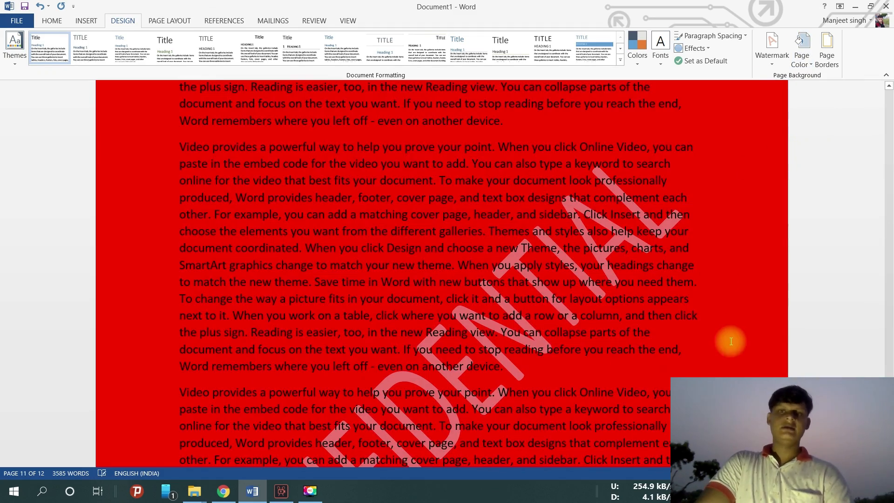
{"action": "scroll", "coordinate": [731, 336], "scroll_direction": "down", "scroll_amount": 4}
{"action": "scroll", "coordinate": [732, 334], "scroll_direction": "up", "scroll_amount": 4}
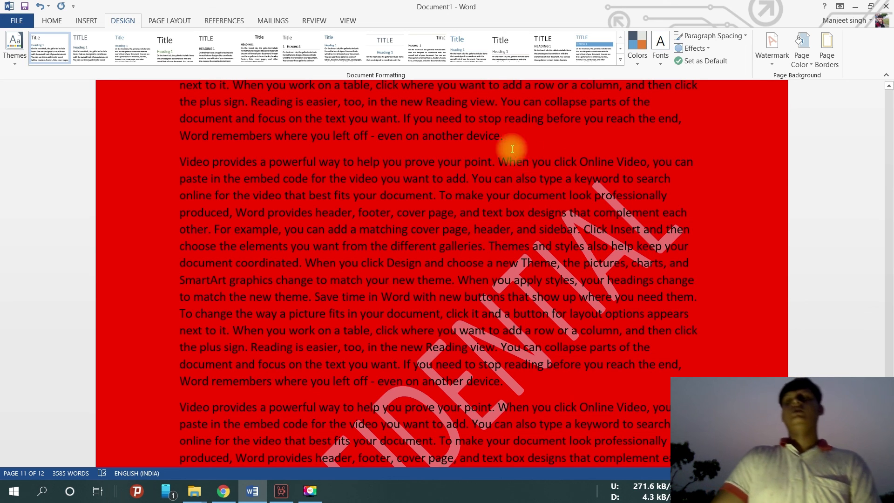
Add a solid box page border with a width of 4 ½ pt to the whole document
{"action": "left_click", "coordinate": [827, 55]}
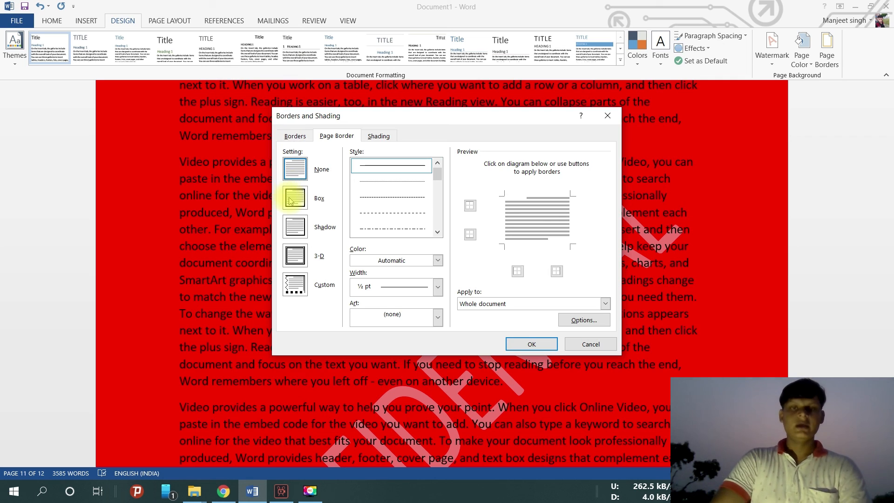
{"action": "left_click", "coordinate": [291, 202]}
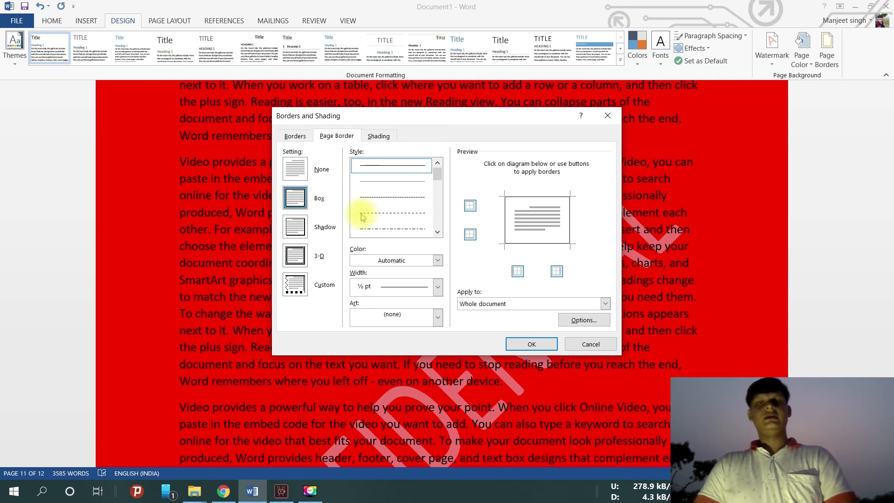
{"action": "left_click", "coordinate": [437, 288]}
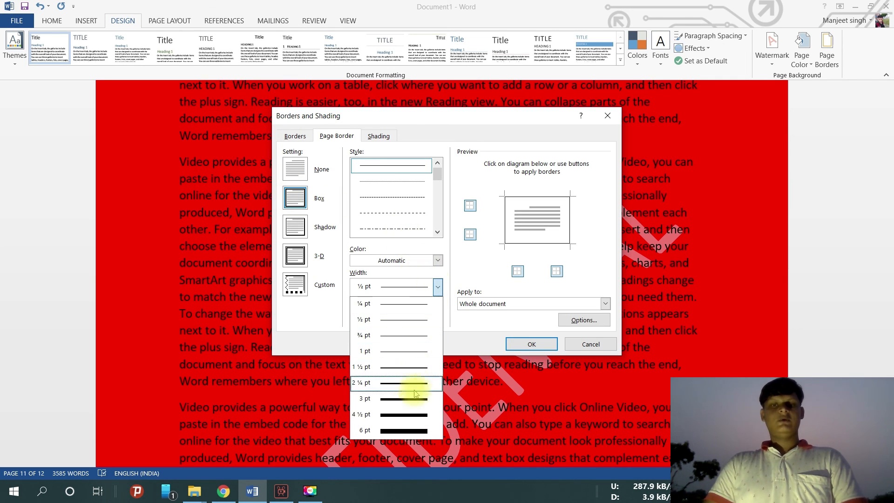
{"action": "left_click", "coordinate": [405, 415]}
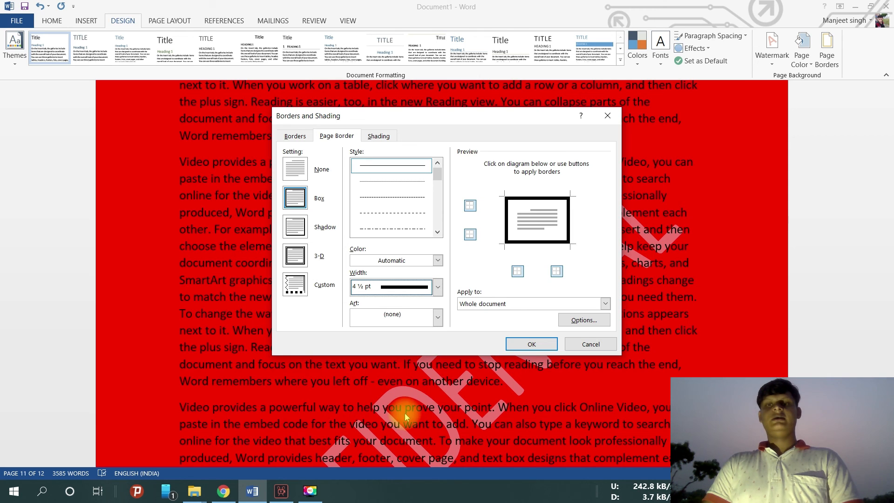
{"action": "left_click", "coordinate": [530, 344]}
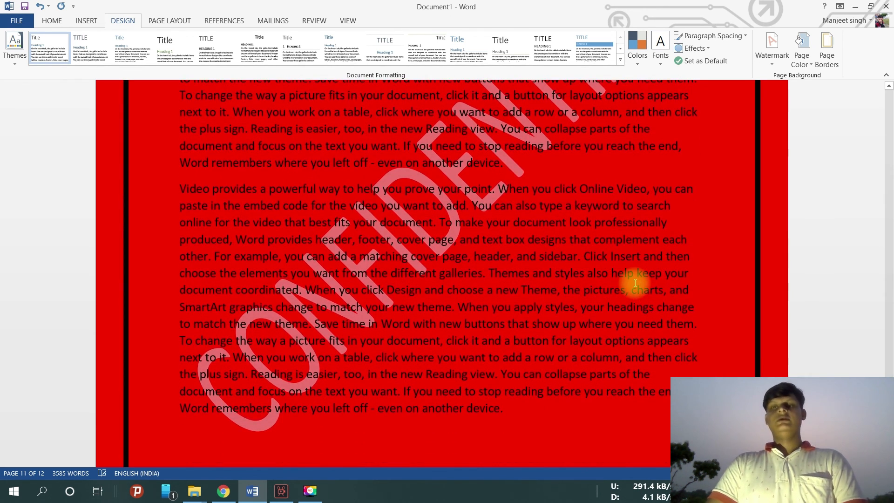
{"action": "scroll", "coordinate": [635, 286], "scroll_direction": "down", "scroll_amount": 4}
{"action": "scroll", "coordinate": [622, 358], "scroll_direction": "down", "scroll_amount": 5}
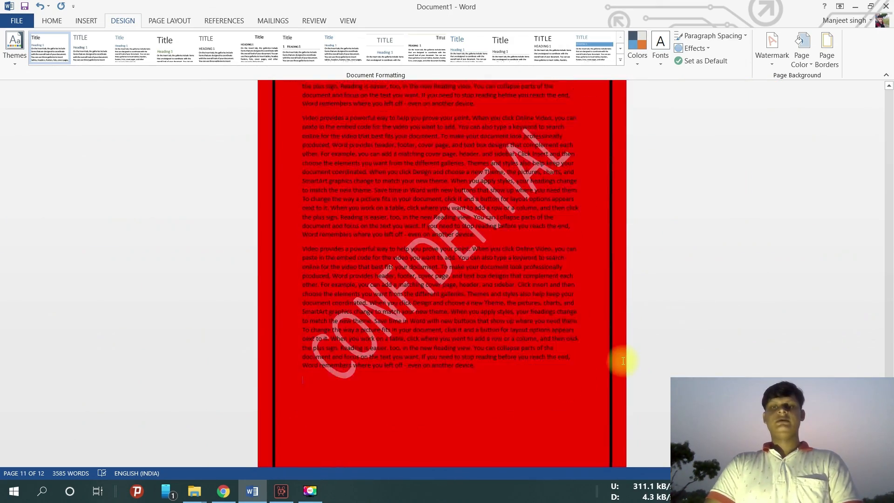
{"action": "scroll", "coordinate": [399, 160], "scroll_direction": "up", "scroll_amount": 8}
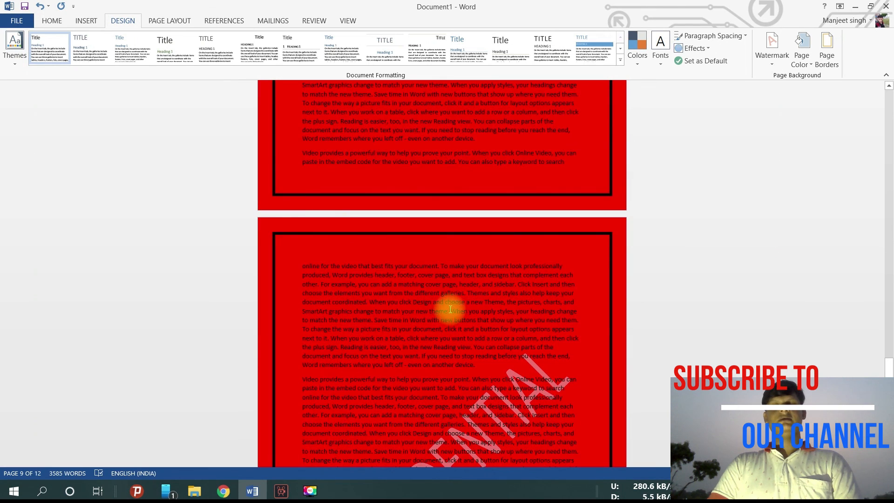
{"action": "scroll", "coordinate": [405, 268], "scroll_direction": "up", "scroll_amount": 10}
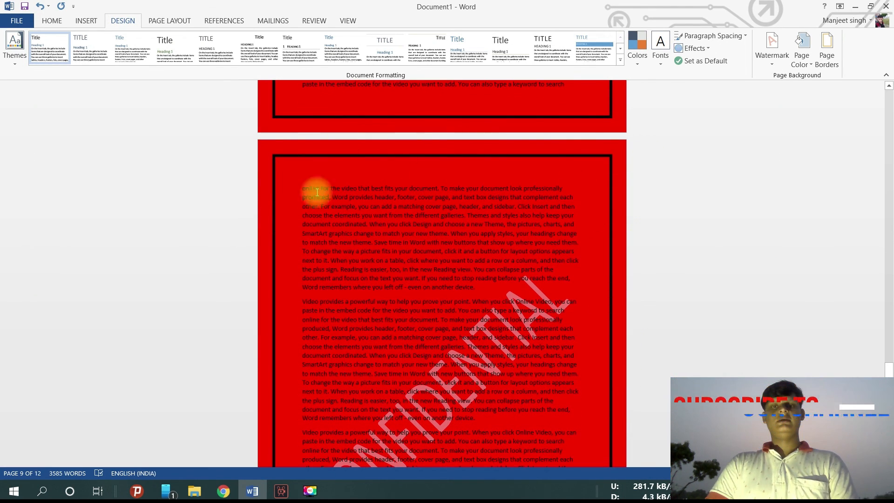
{"action": "scroll", "coordinate": [329, 349], "scroll_direction": "down", "scroll_amount": 10}
{"action": "scroll", "coordinate": [340, 337], "scroll_direction": "down", "scroll_amount": 2}
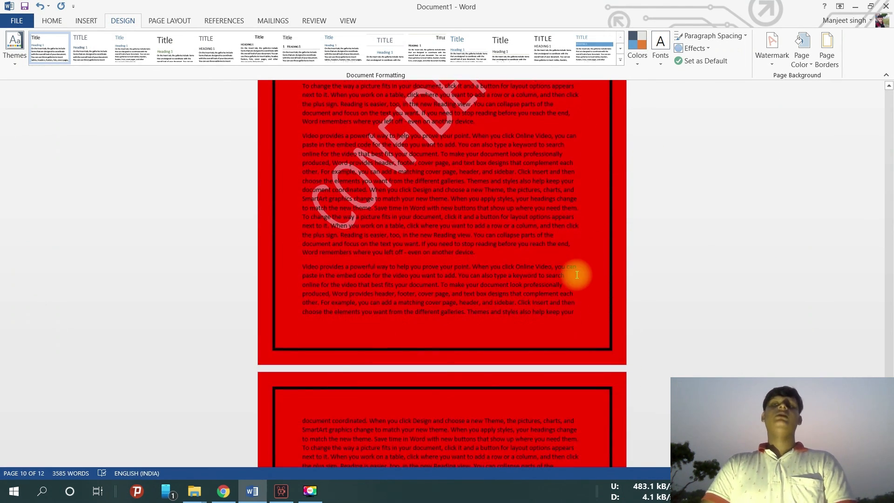
Add three blank lines at the end of the document's last page and remove the page color
{"action": "scroll", "coordinate": [594, 303], "scroll_direction": "down", "scroll_amount": 9}
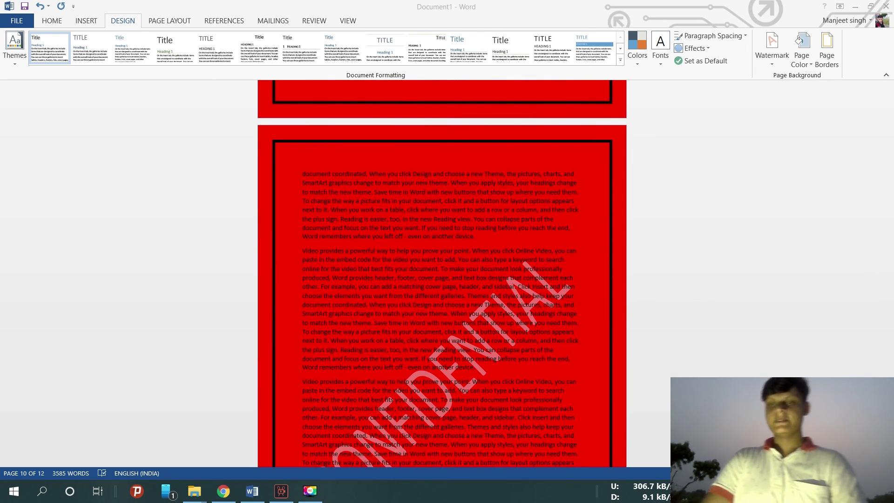
{"action": "key", "text": "F10"}
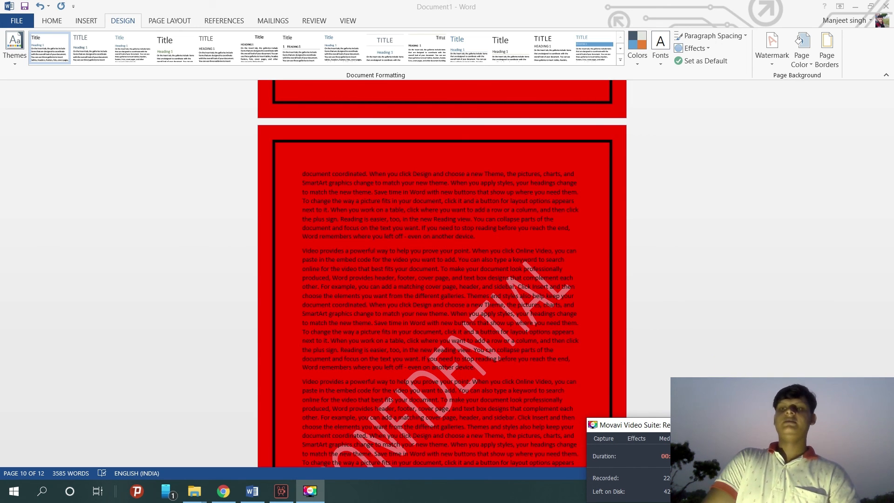
{"action": "scroll", "coordinate": [419, 349], "scroll_direction": "down", "scroll_amount": 20}
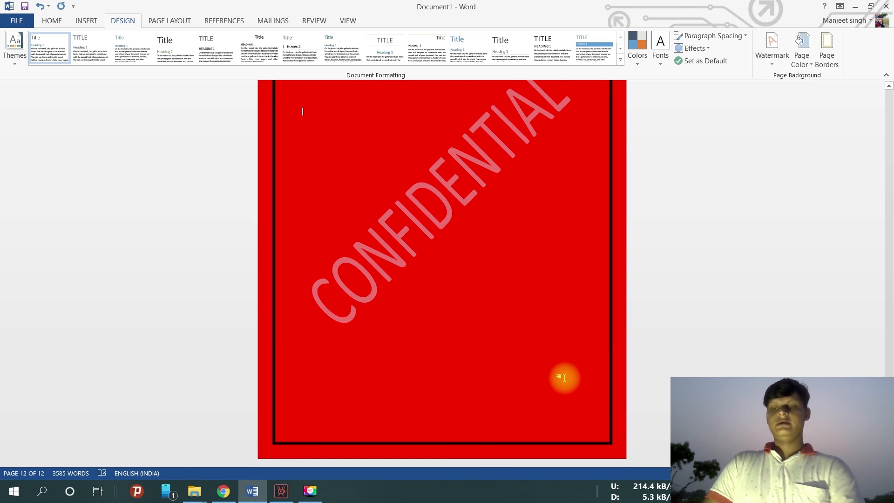
{"action": "key", "text": "Return"}
{"action": "key", "text": "Return"}
{"action": "key", "text": "Return"}
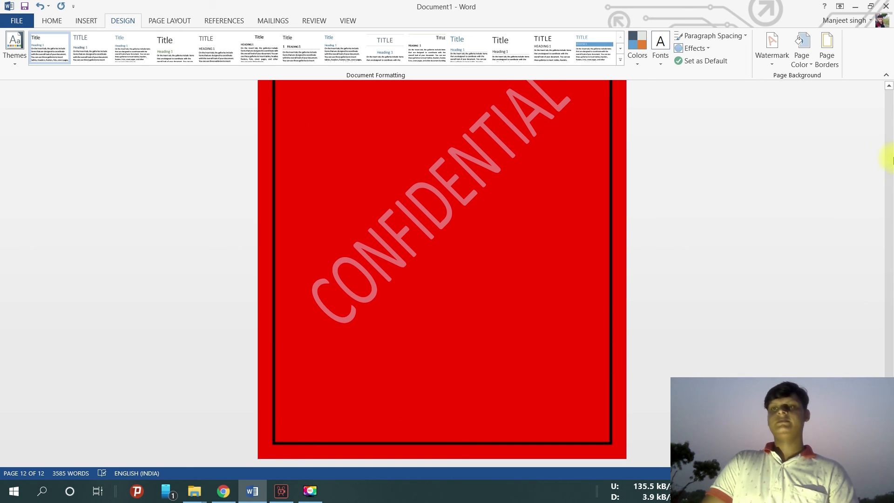
{"action": "left_click", "coordinate": [808, 64]}
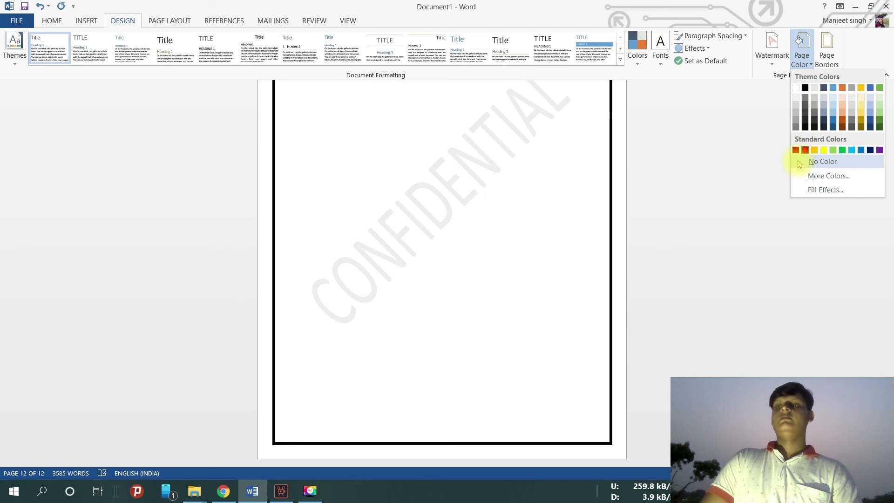
{"action": "left_click", "coordinate": [800, 160]}
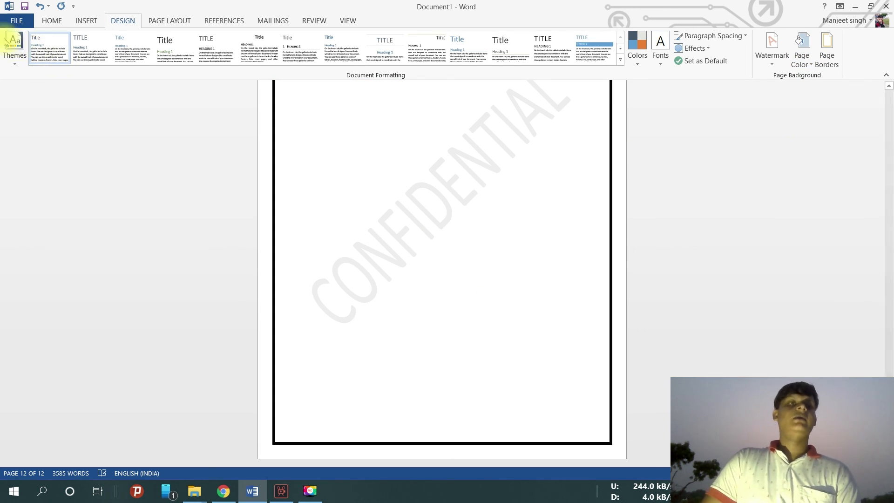
Insert the picture IMG-20191014-WA0006 from Local Disk (D:) at the end of the document
{"action": "left_click", "coordinate": [63, 21]}
{"action": "left_click", "coordinate": [87, 22]}
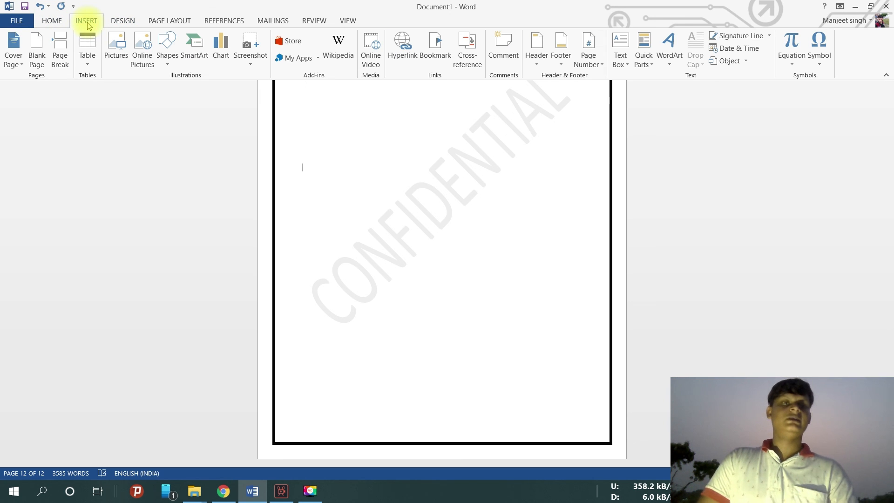
{"action": "left_click", "coordinate": [117, 48]}
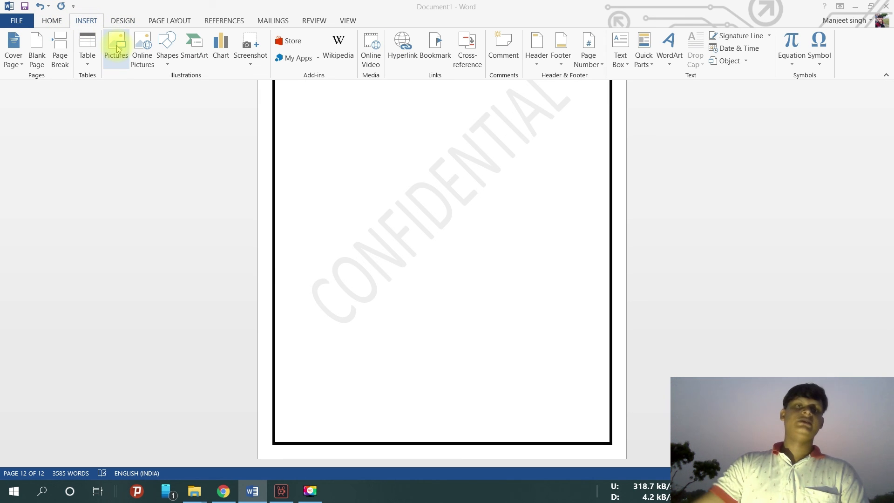
{"action": "scroll", "coordinate": [372, 170], "scroll_direction": "down", "scroll_amount": 3}
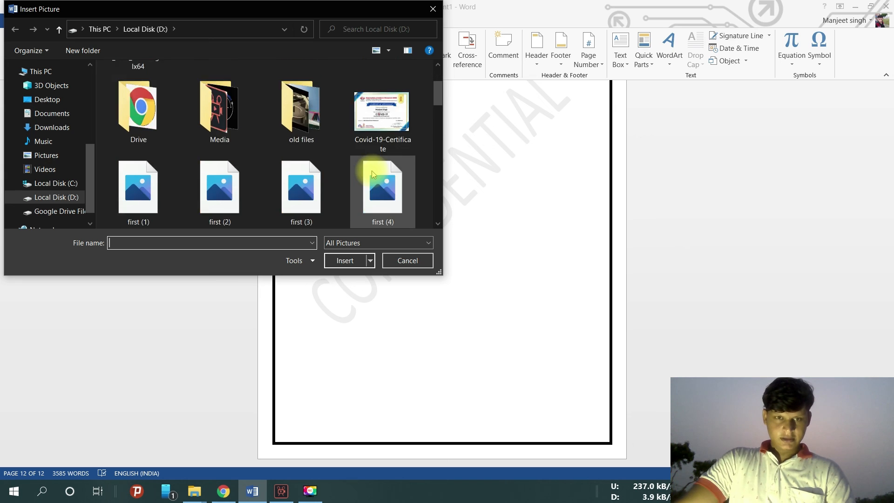
{"action": "scroll", "coordinate": [372, 181], "scroll_direction": "down", "scroll_amount": 4}
{"action": "scroll", "coordinate": [329, 100], "scroll_direction": "up", "scroll_amount": 3}
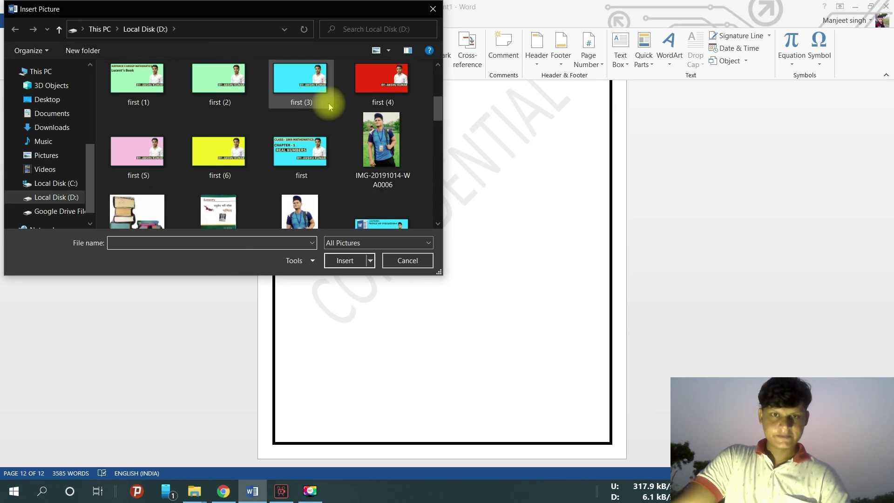
{"action": "left_click", "coordinate": [400, 138]}
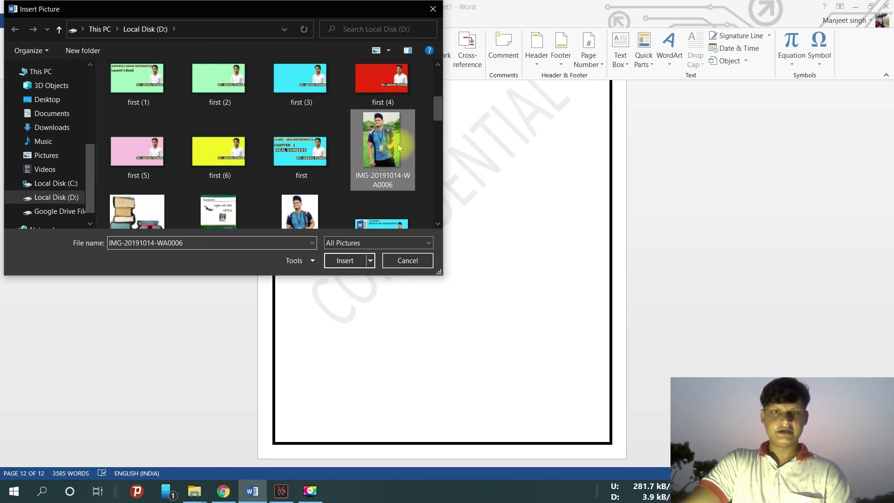
{"action": "left_click", "coordinate": [353, 263]}
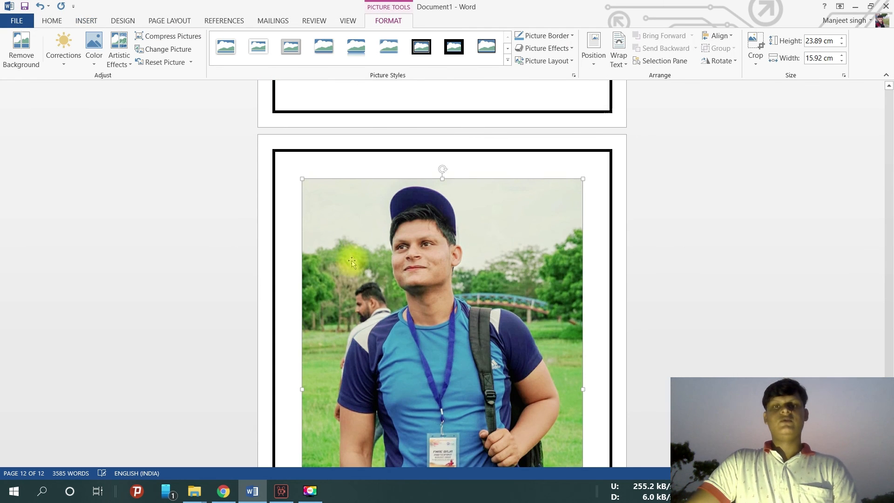
Start background removal on the inserted picture and extend the selection area upward to include the man's whole cap
{"action": "scroll", "coordinate": [418, 318], "scroll_direction": "down", "scroll_amount": 3}
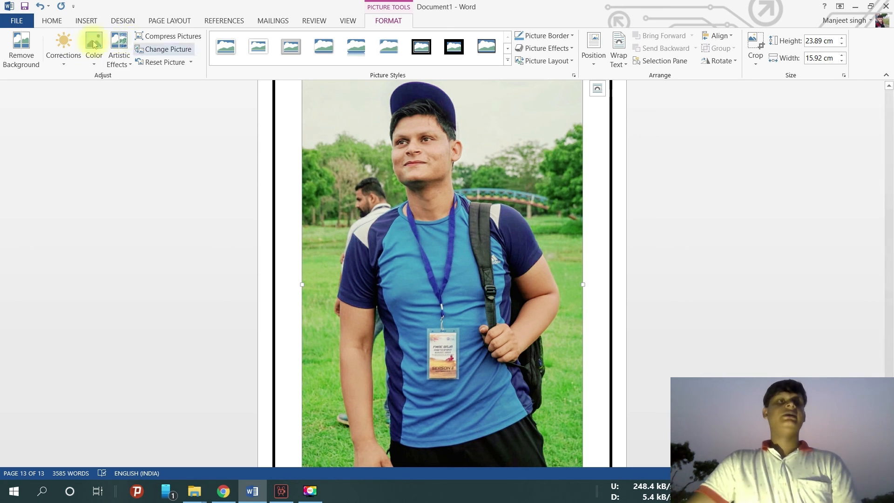
{"action": "left_click", "coordinate": [21, 46]}
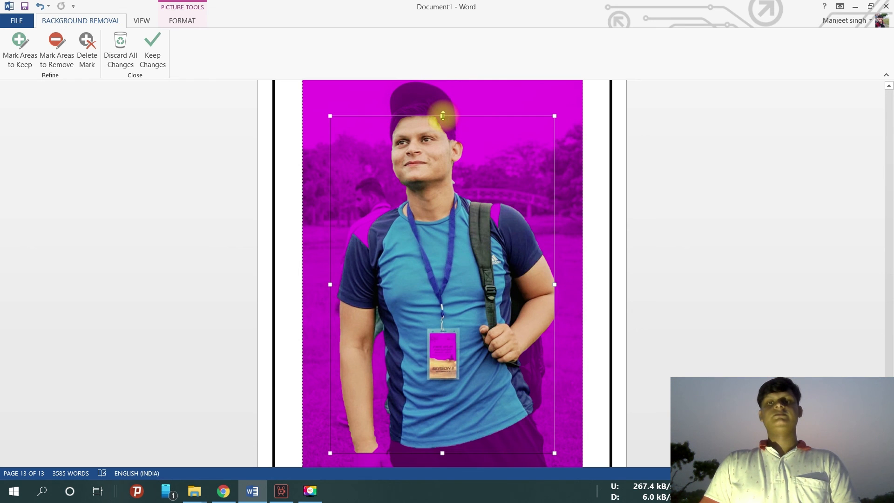
{"action": "left_click_drag", "start_coordinate": [442, 116], "coordinate": [435, 286]}
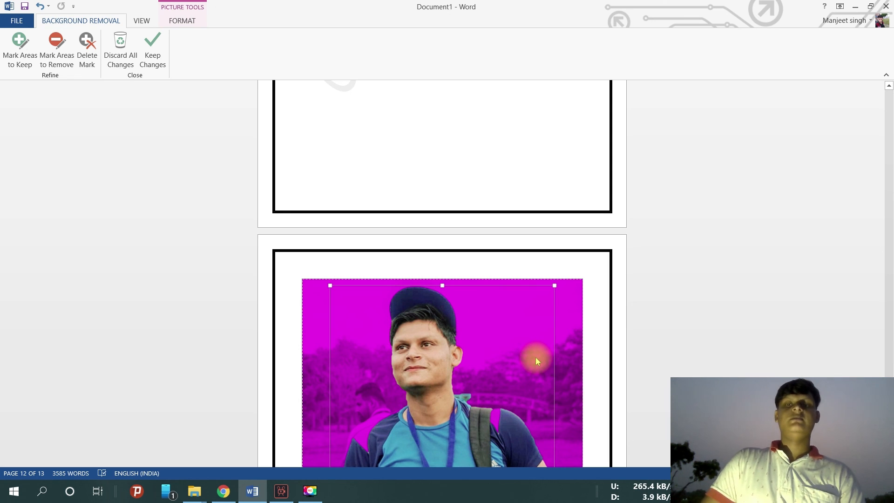
{"action": "scroll", "coordinate": [538, 362], "scroll_direction": "down", "scroll_amount": 5}
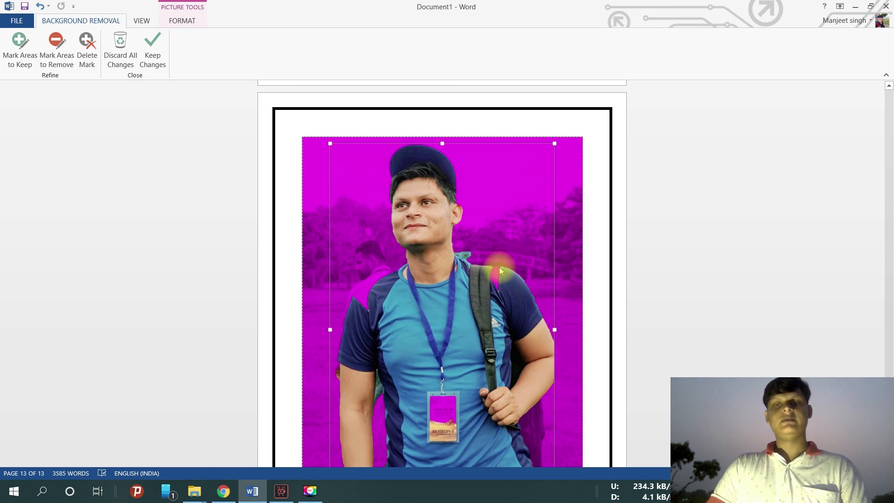
{"action": "left_click_drag", "start_coordinate": [445, 375], "coordinate": [440, 413]}
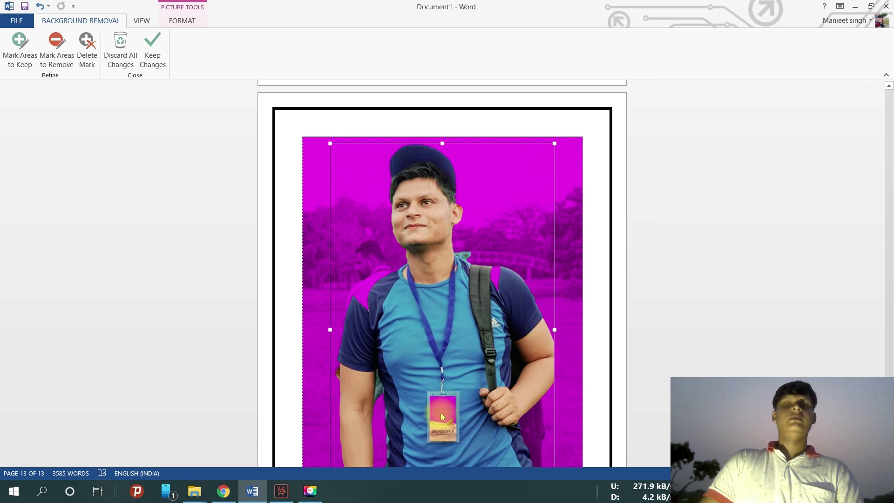
{"action": "scroll", "coordinate": [441, 412], "scroll_direction": "down", "scroll_amount": 3}
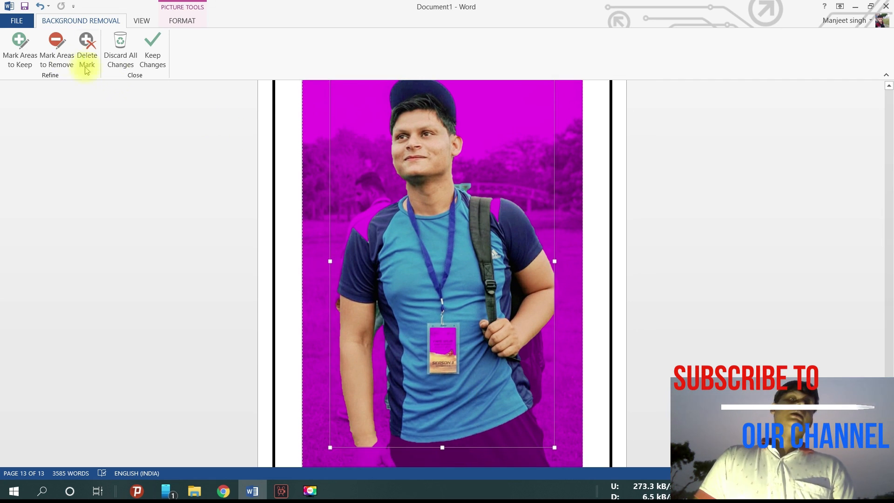
Mark both white shoulder panels and the ID badge as areas to keep, and the man behind the shoulder as an area to remove
{"action": "left_click", "coordinate": [20, 48]}
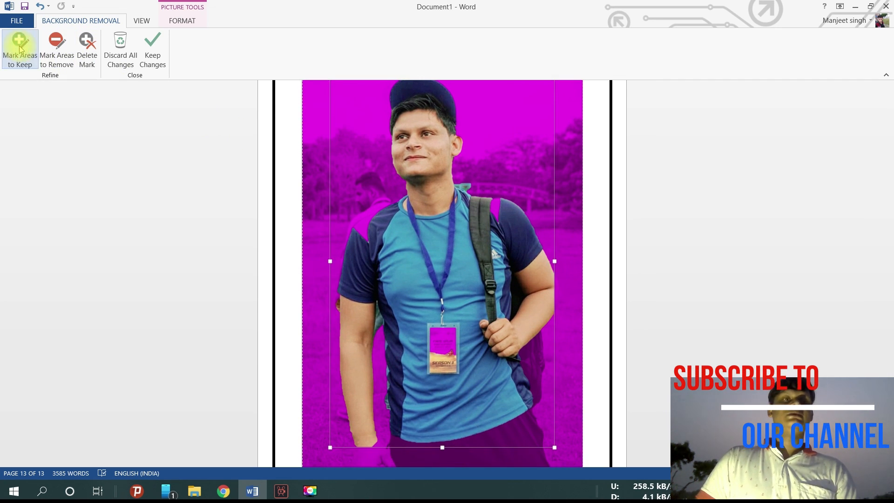
{"action": "left_click", "coordinate": [496, 207]}
{"action": "left_click", "coordinate": [362, 228]}
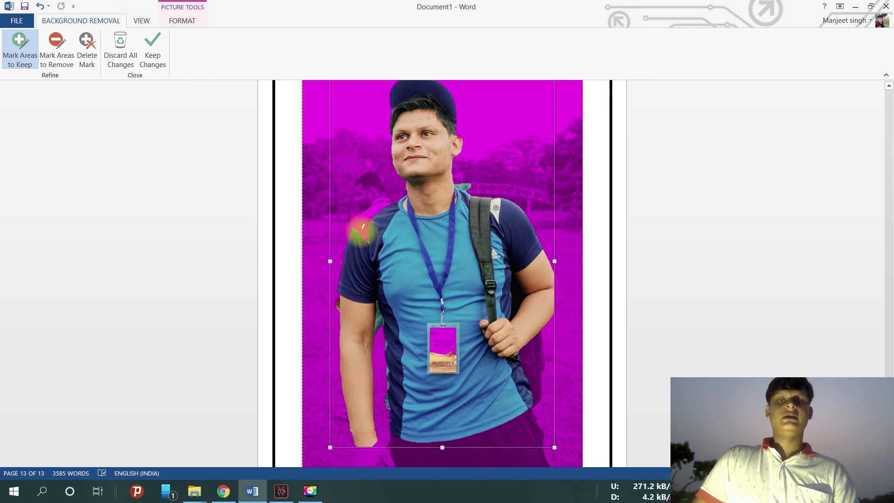
{"action": "left_click", "coordinate": [361, 229]}
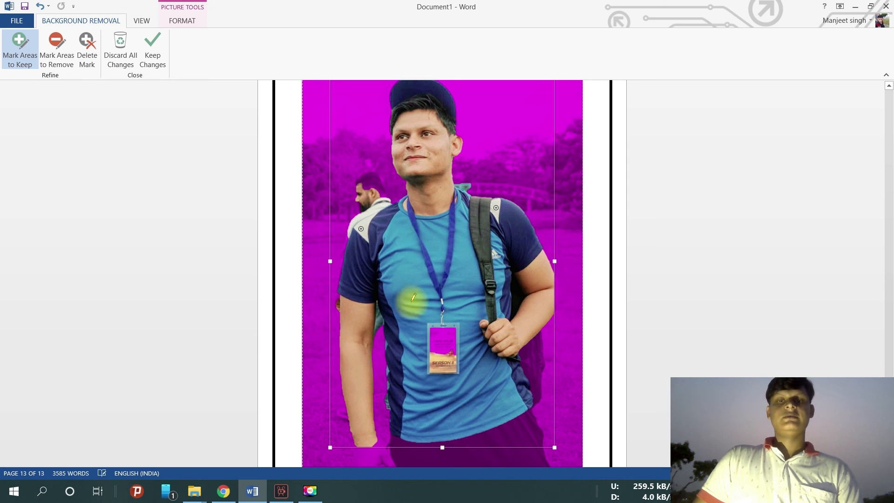
{"action": "left_click", "coordinate": [445, 345]}
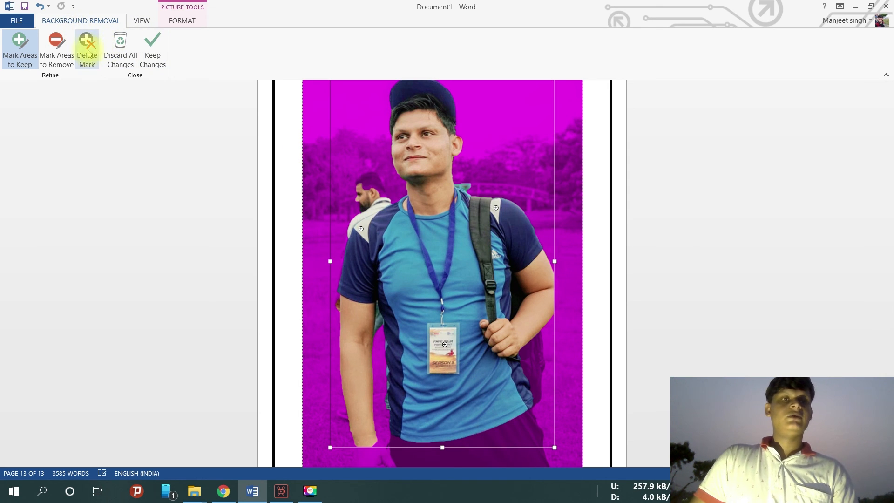
{"action": "left_click", "coordinate": [56, 46]}
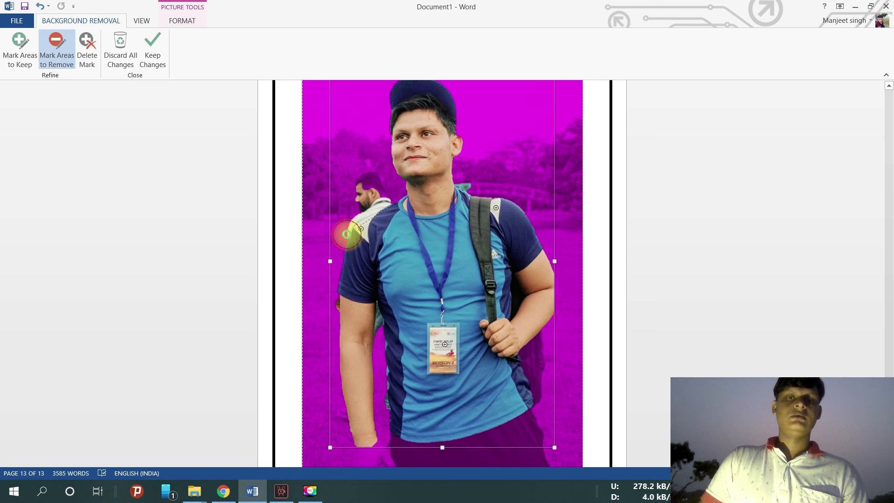
{"action": "left_click", "coordinate": [346, 234]}
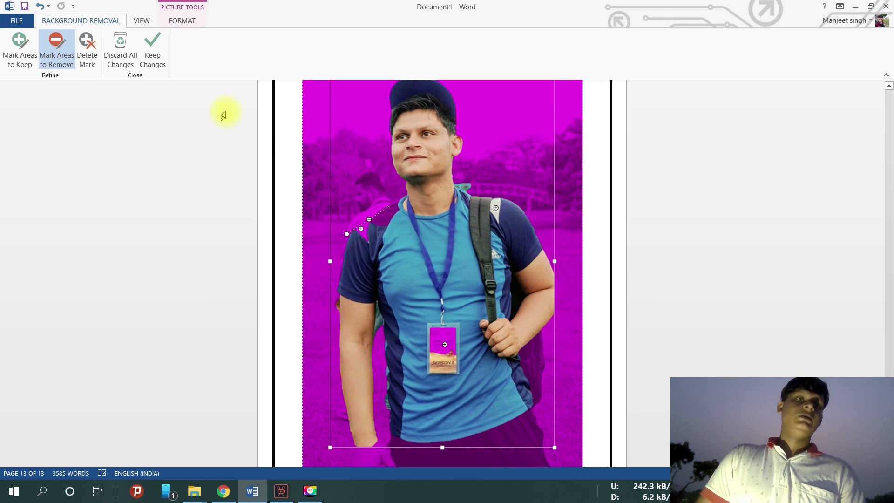
Mark the white shoulder panel and the ID badge again as areas to keep, and apply the background removal
{"action": "left_click", "coordinate": [20, 49]}
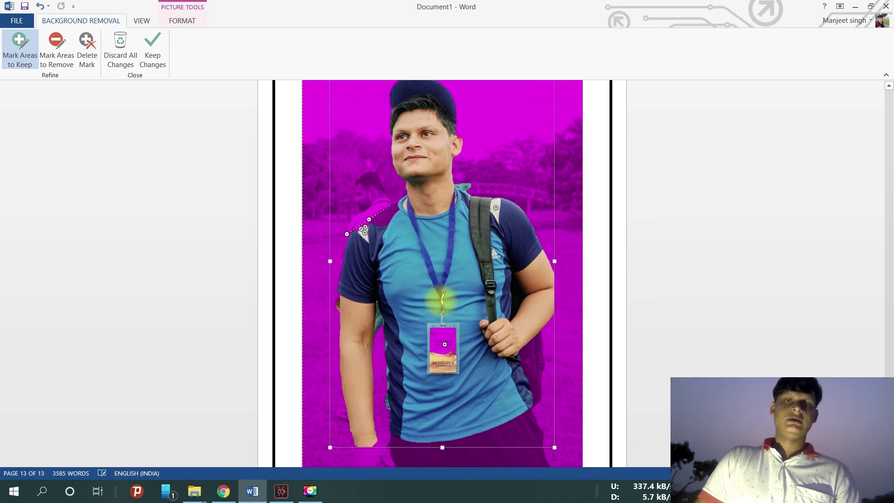
{"action": "left_click", "coordinate": [439, 337]}
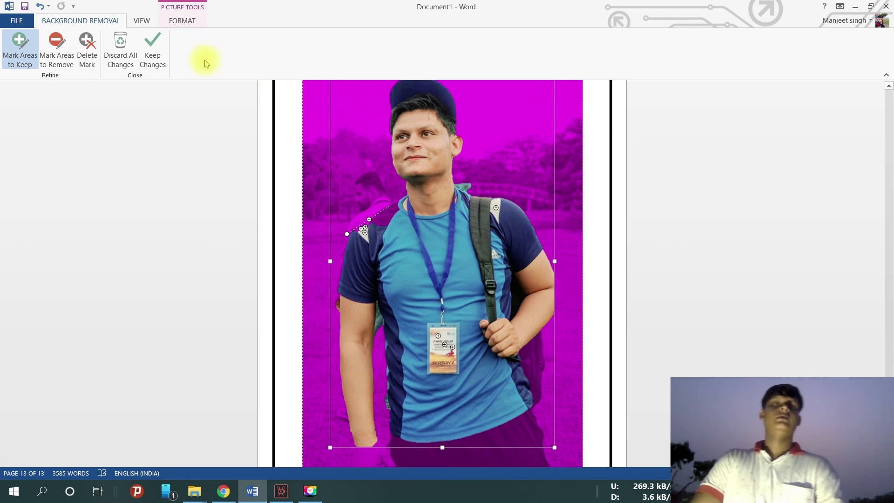
{"action": "left_click", "coordinate": [152, 49]}
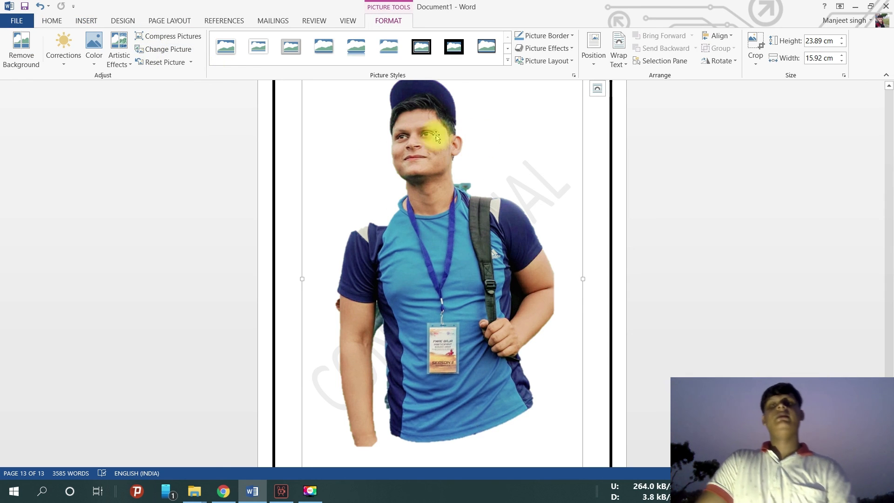
Apply the fifth color tone preset, one step warmer, to the cut-out picture
{"action": "scroll", "coordinate": [544, 270], "scroll_direction": "up", "scroll_amount": 2}
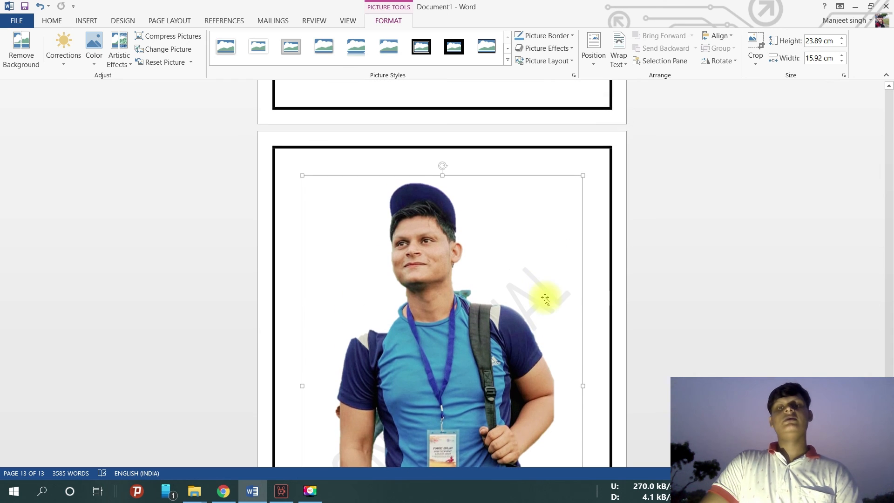
{"action": "scroll", "coordinate": [544, 298], "scroll_direction": "down", "scroll_amount": 3}
{"action": "scroll", "coordinate": [545, 299], "scroll_direction": "down", "scroll_amount": 1}
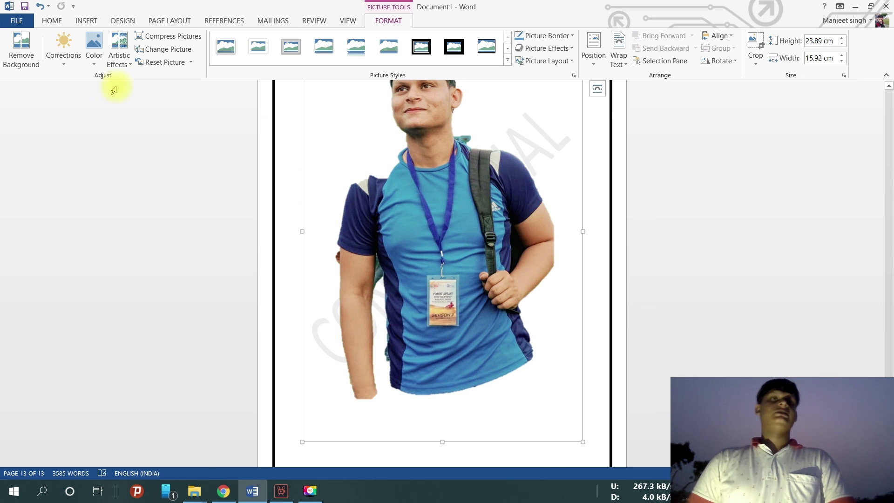
{"action": "left_click", "coordinate": [94, 65]}
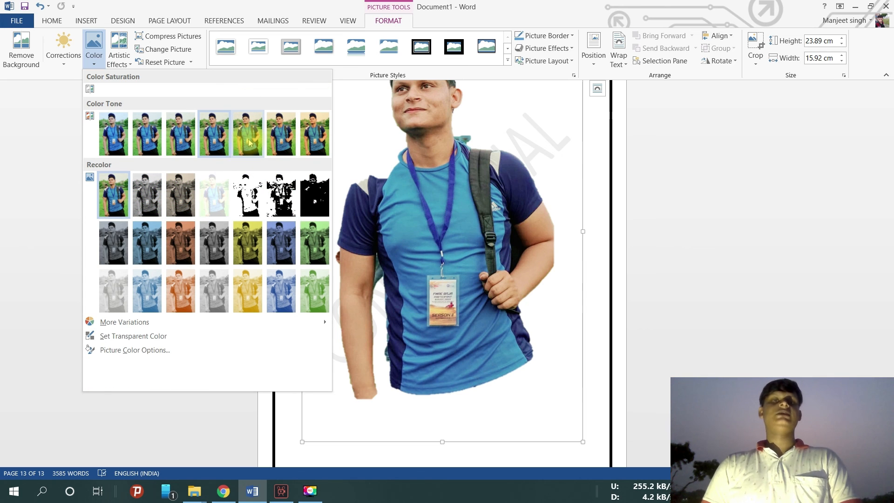
{"action": "left_click", "coordinate": [249, 139]}
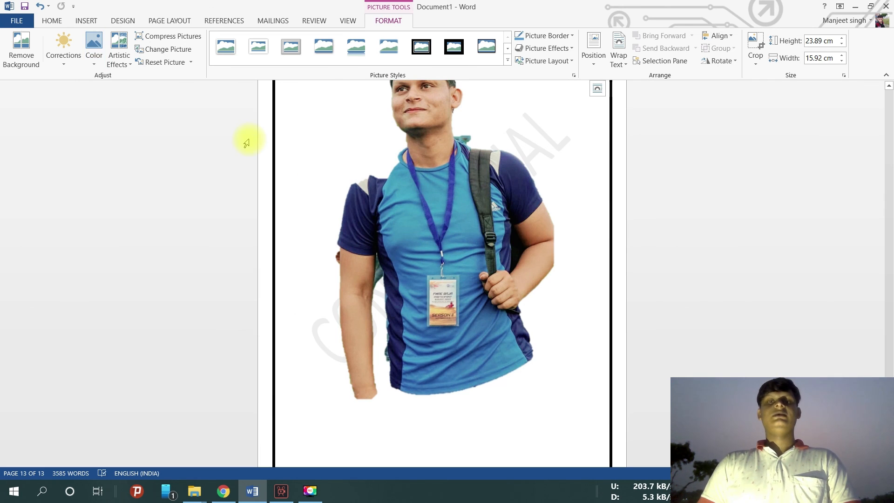
Compress only this picture, deleting its cropped areas and using the document resolution as target output
{"action": "scroll", "coordinate": [443, 163], "scroll_direction": "up", "scroll_amount": 3}
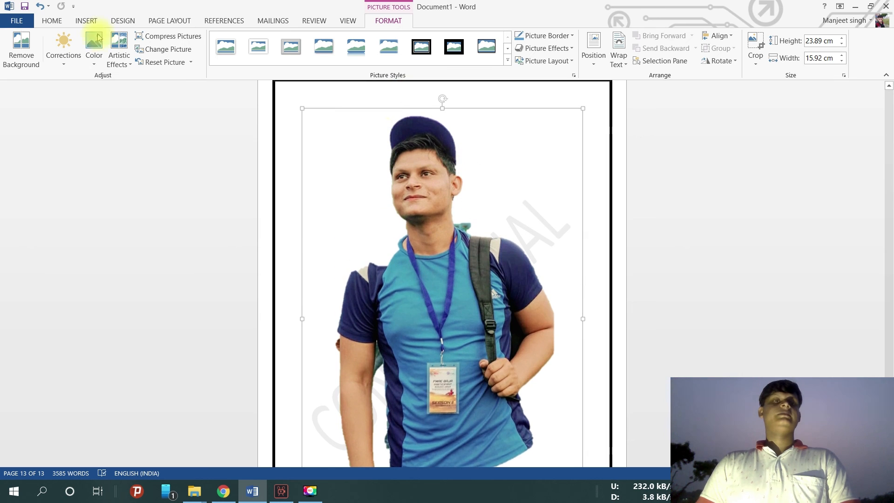
{"action": "left_click", "coordinate": [191, 35]}
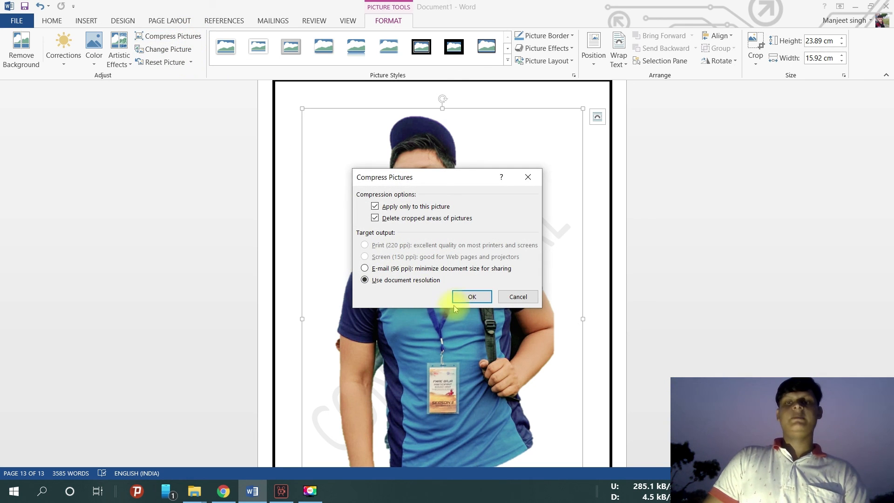
{"action": "left_click", "coordinate": [466, 297]}
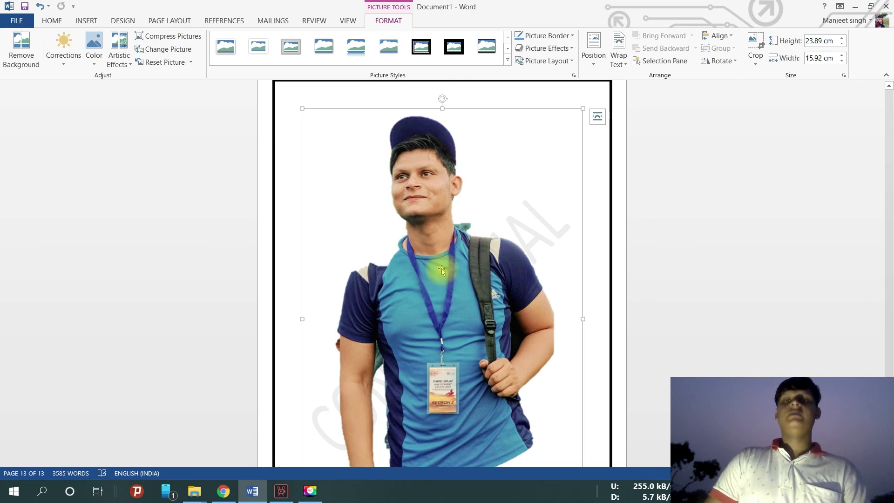